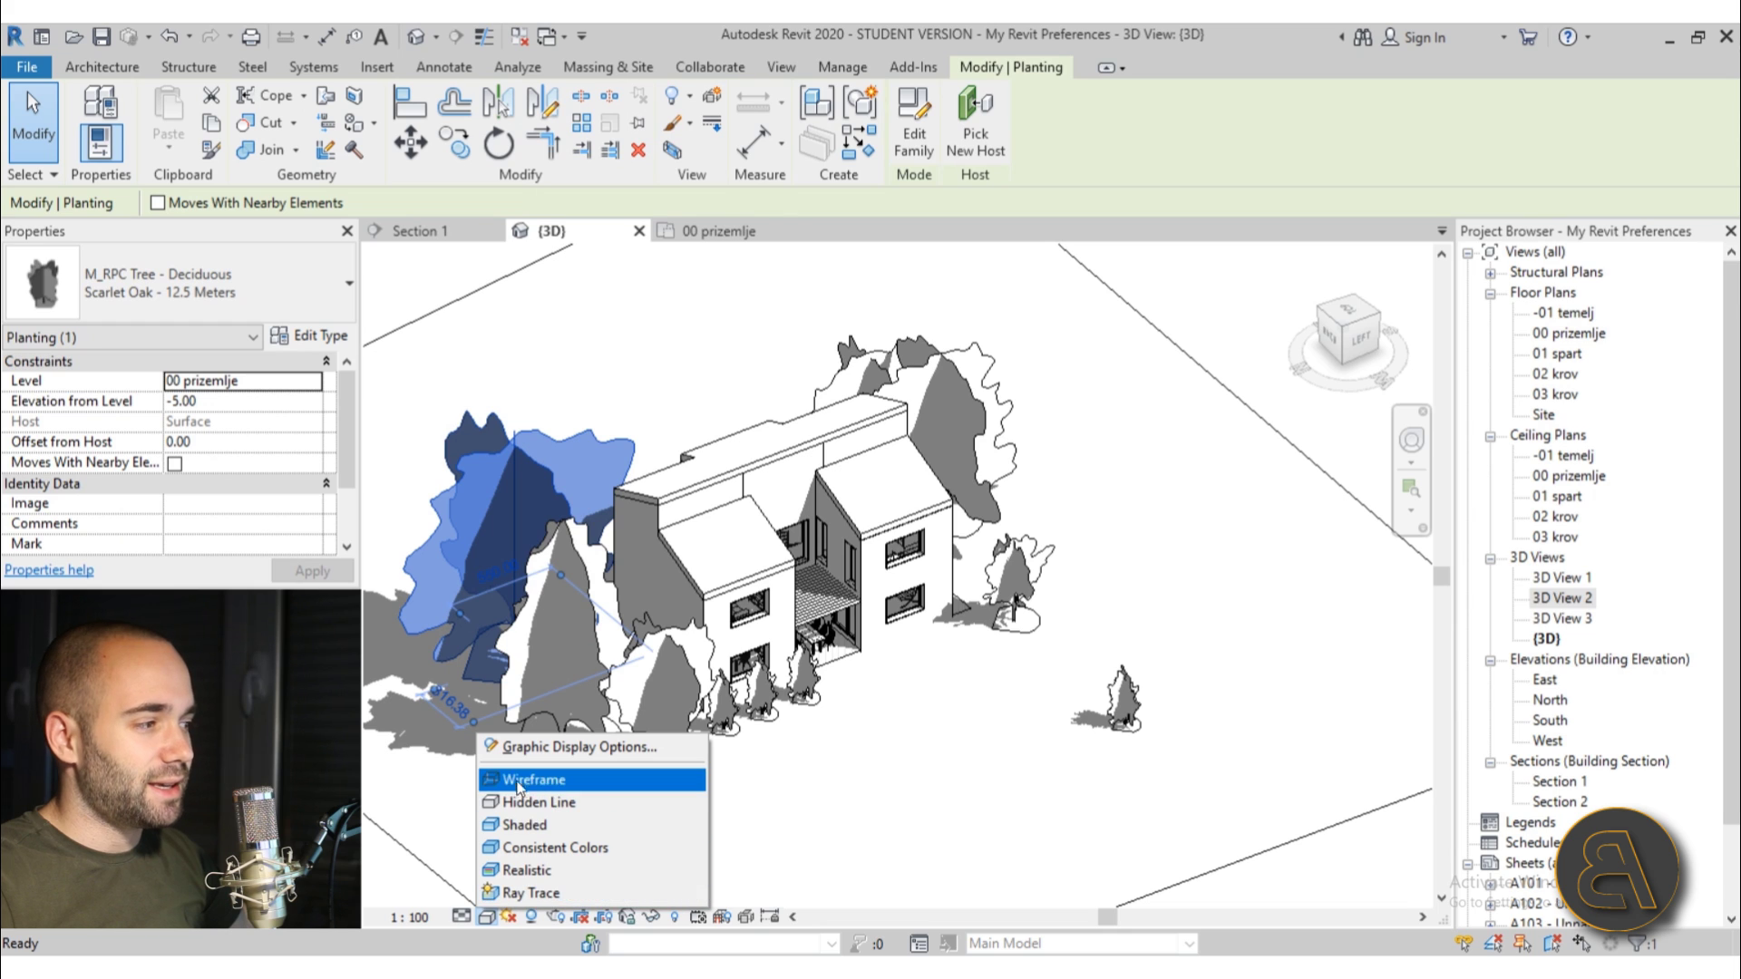
# Display the 3D view in the Realistic visual style, clear the tree selection and look at the house from above
pyautogui.click(524, 872)
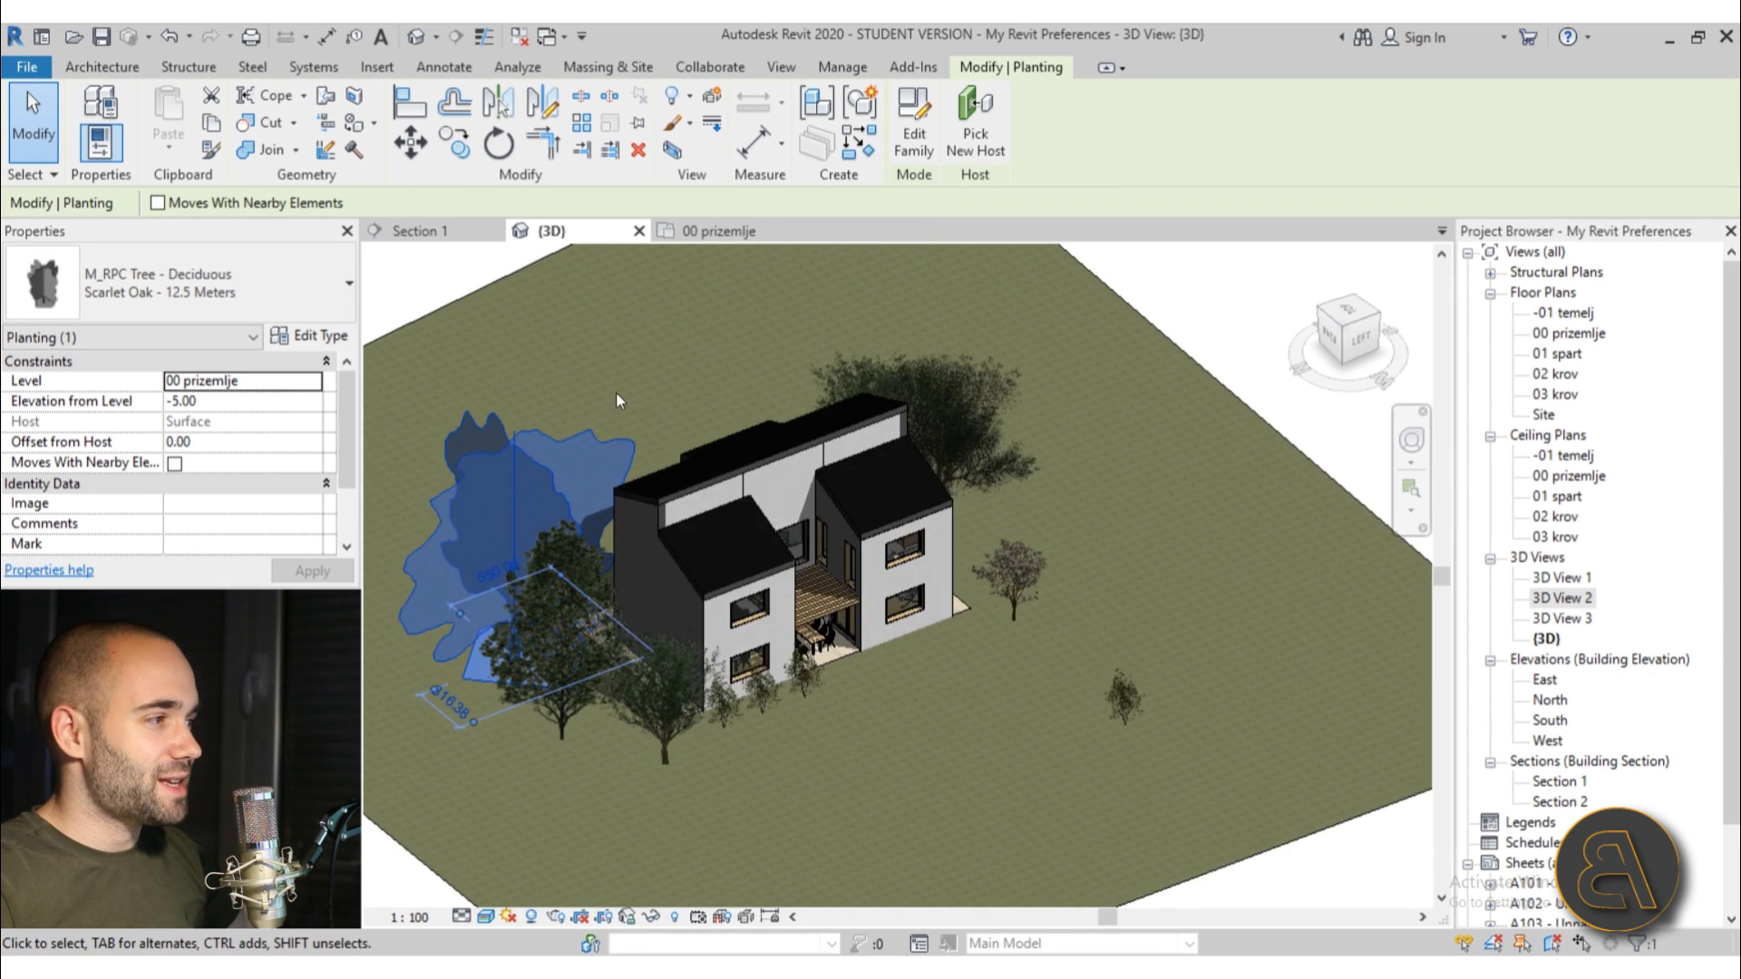
pyautogui.keyDown('shift'); pyautogui.moveTo(617, 400); pyautogui.dragTo(693, 367, button='middle'); pyautogui.keyUp('shift')
pyautogui.press('Escape')
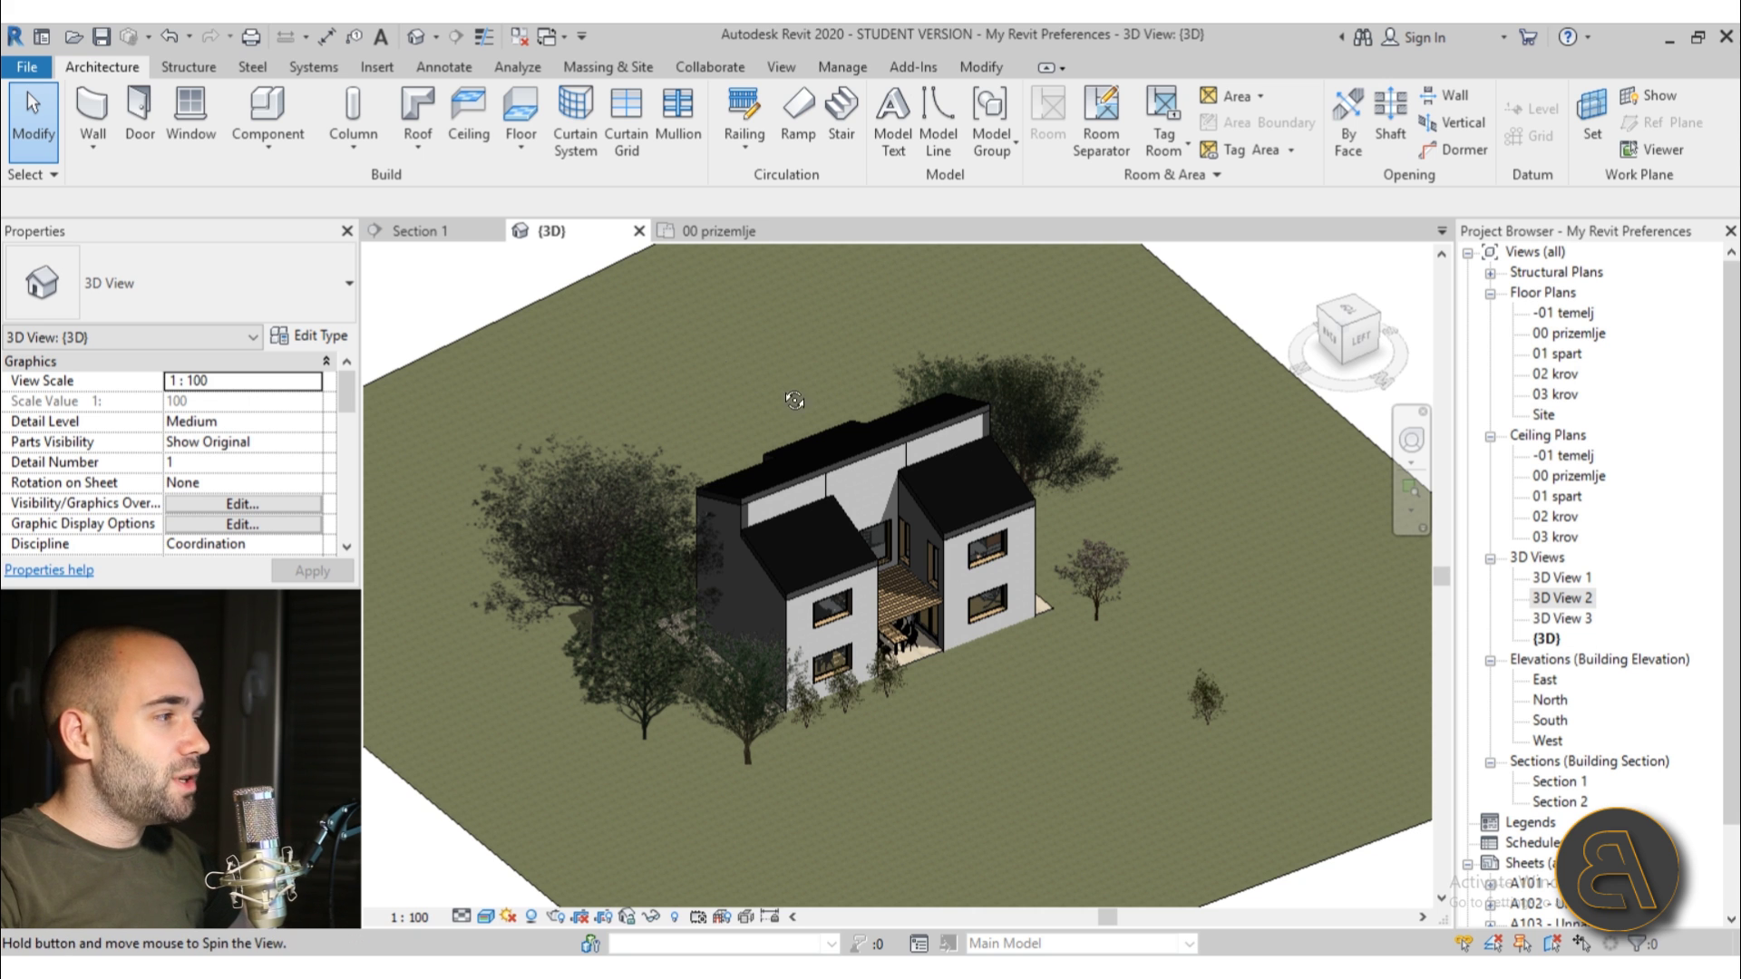
pyautogui.keyDown('shift'); pyautogui.moveTo(795, 400); pyautogui.dragTo(771, 556, button='middle'); pyautogui.keyUp('shift')
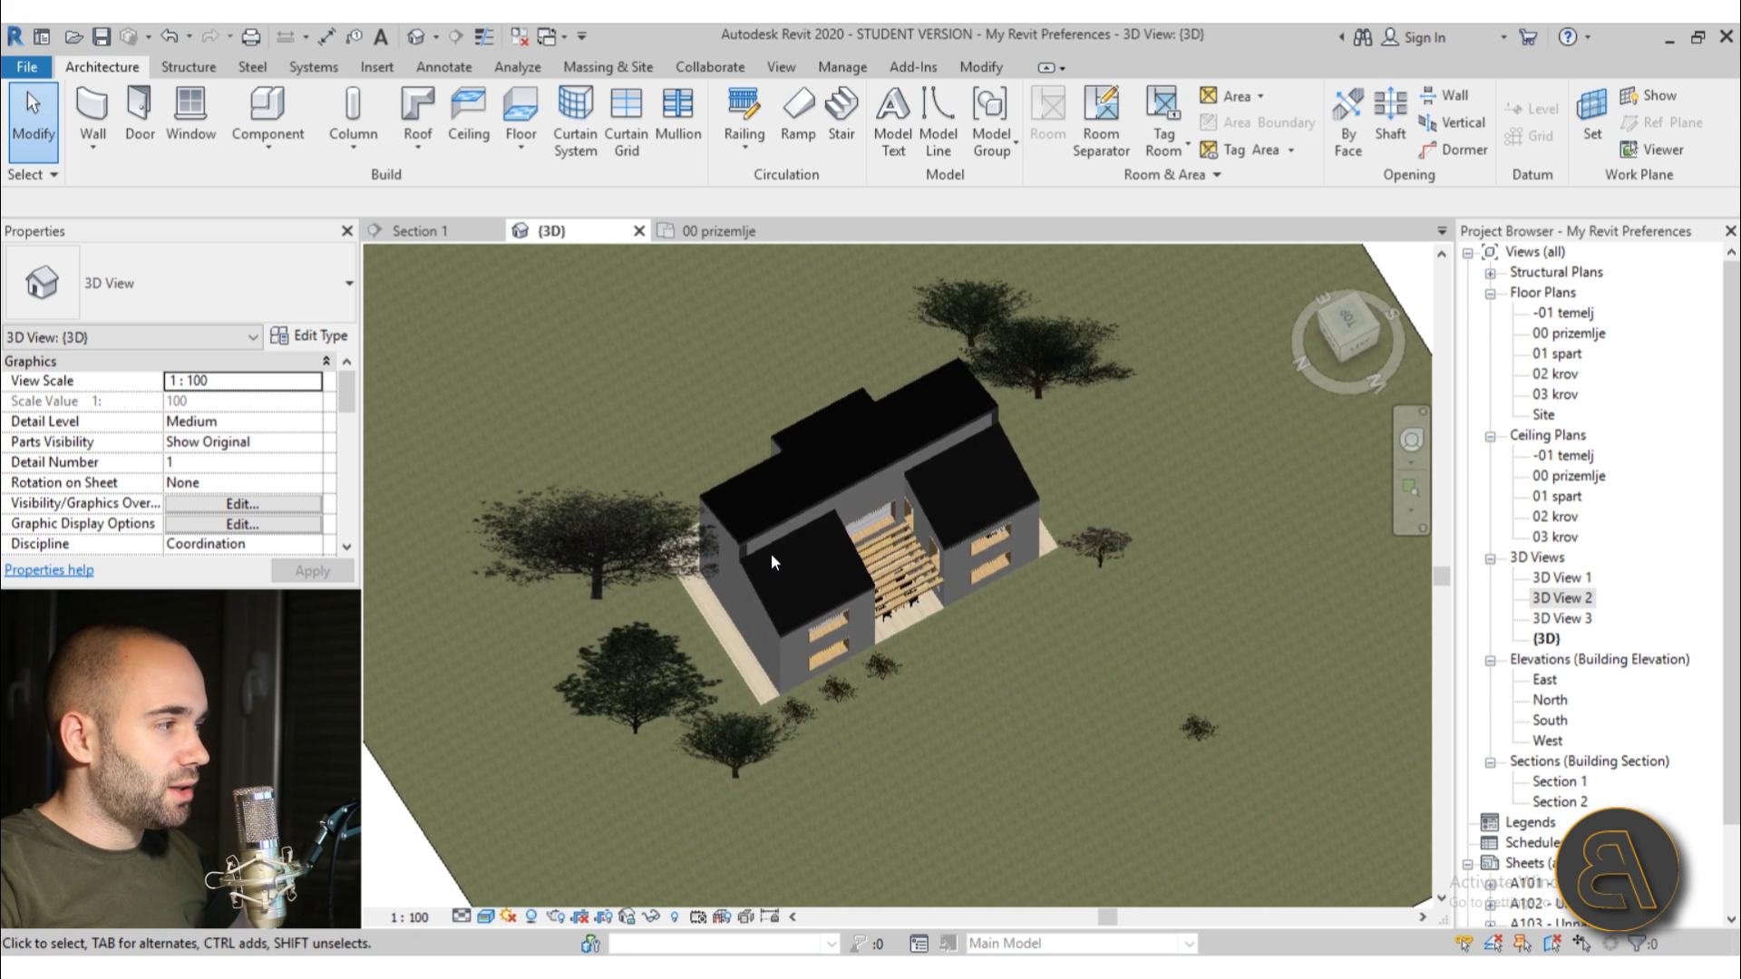
pyautogui.moveTo(731, 452)
pyautogui.keyDown('shift'); pyautogui.mouseDown(button='middle')
pyautogui.moveTo(730, 490)
pyautogui.moveTo(716, 471)
pyautogui.moveTo(747, 433)
pyautogui.mouseUp(button='middle'); pyautogui.keyUp('shift')
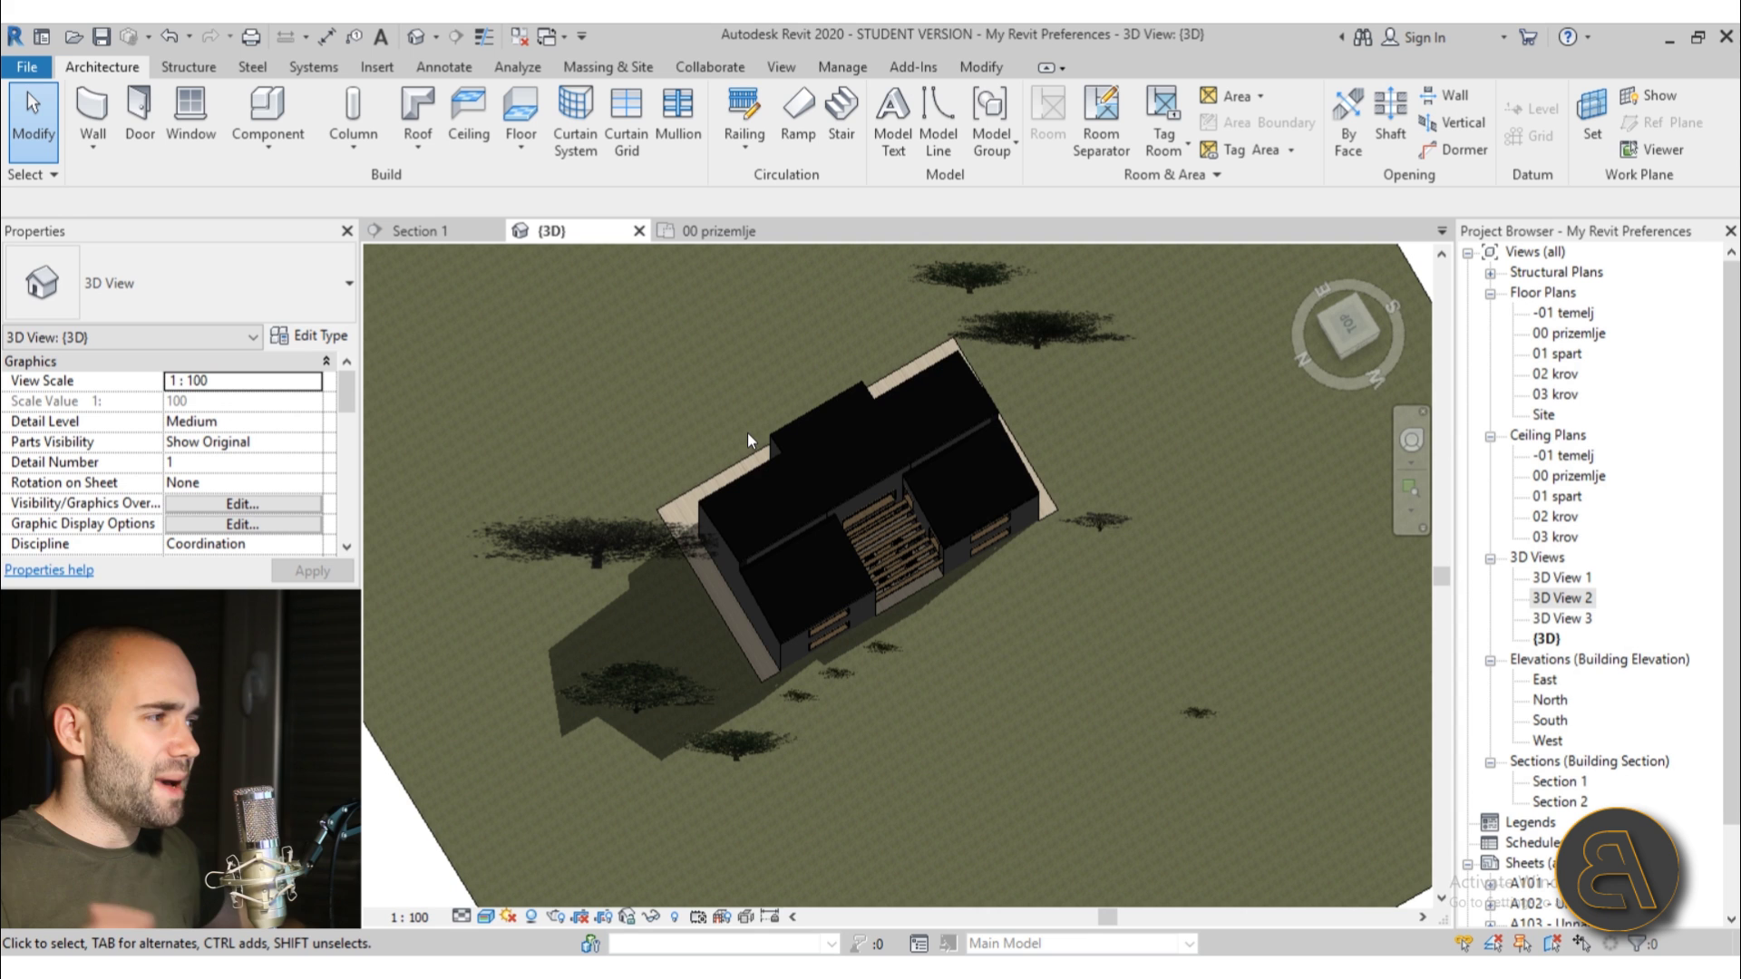
# Set the 3D view's visual style to Hidden Line and return to an angled view of the house and trees
pyautogui.click(487, 916)
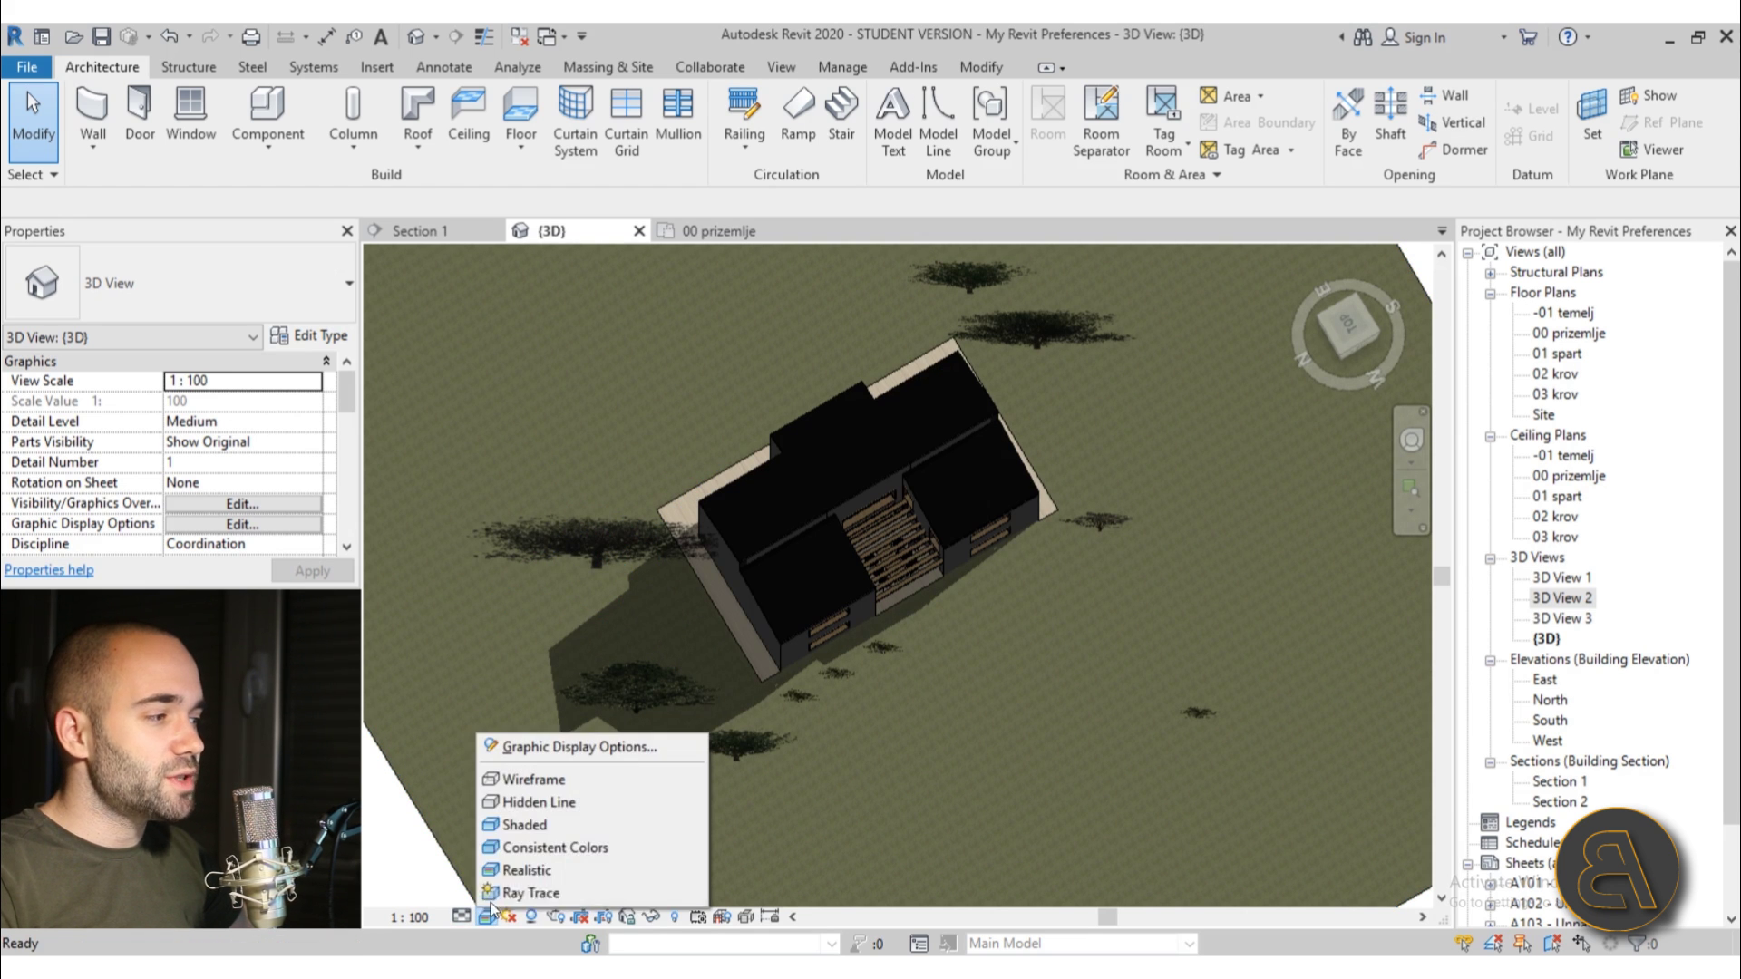
pyautogui.click(538, 802)
pyautogui.keyDown('shift'); pyautogui.moveTo(730, 488); pyautogui.dragTo(792, 319, button='middle'); pyautogui.keyUp('shift')
pyautogui.moveTo(789, 451); pyautogui.dragTo(769, 432, button='middle')
pyautogui.moveTo(817, 522); pyautogui.dragTo(825, 506, button='middle')
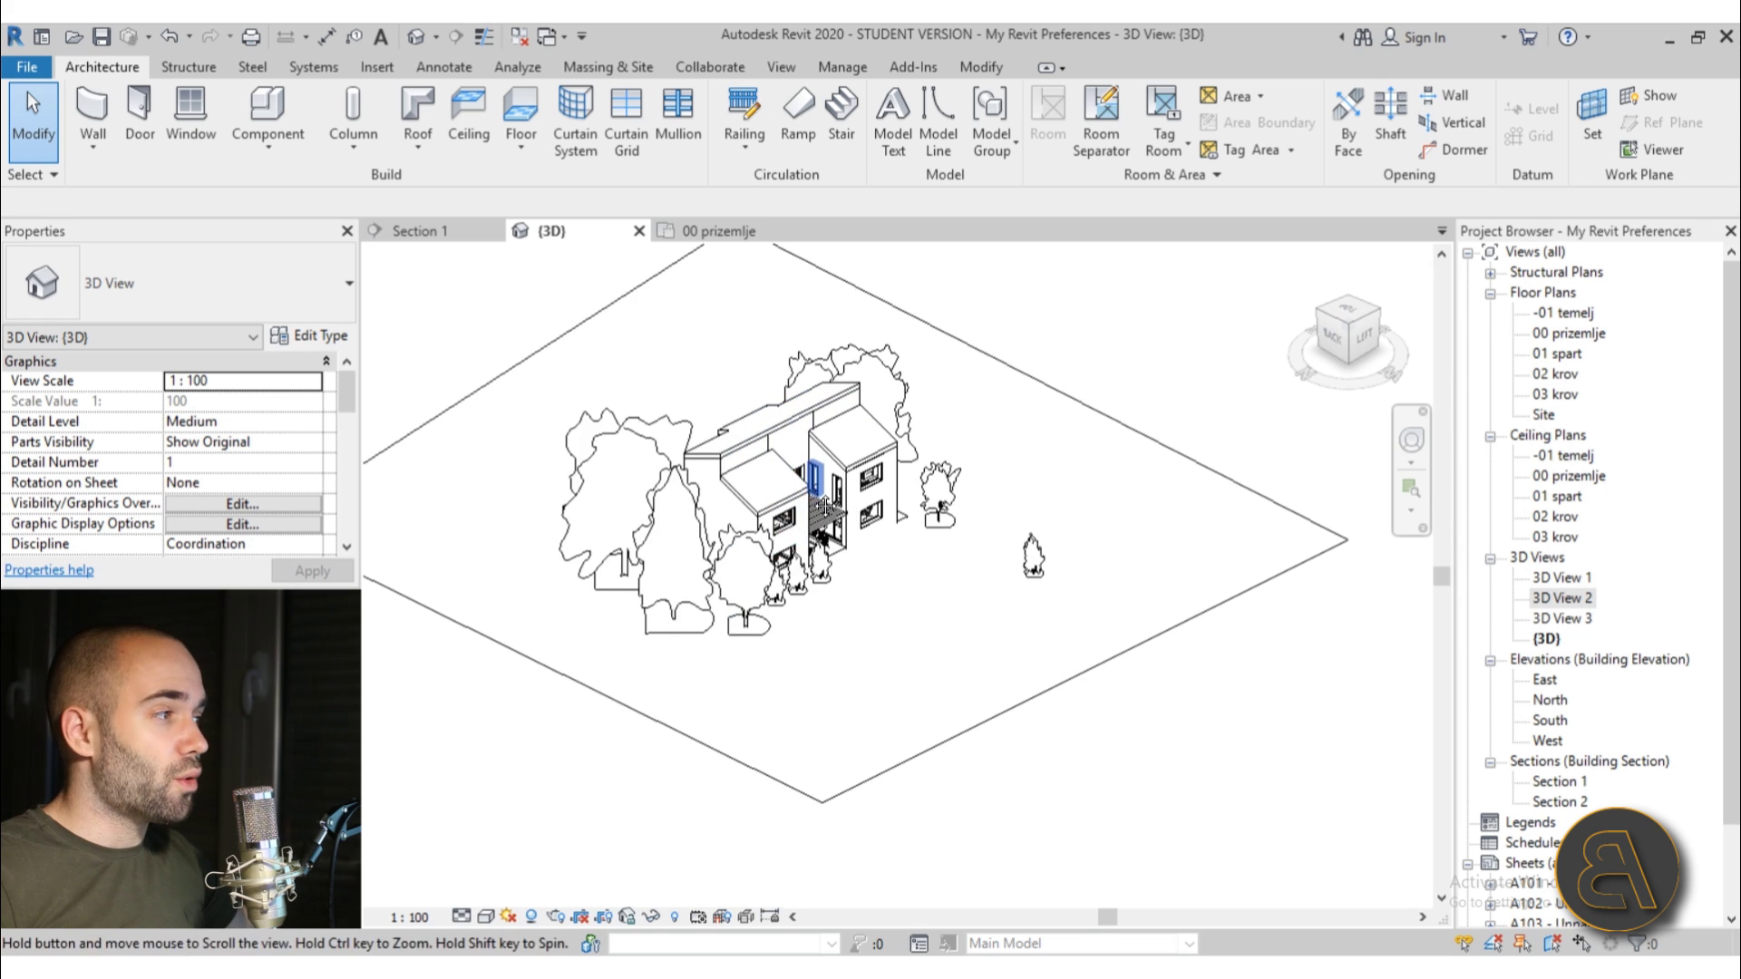
pyautogui.scroll(3, 820, 442)
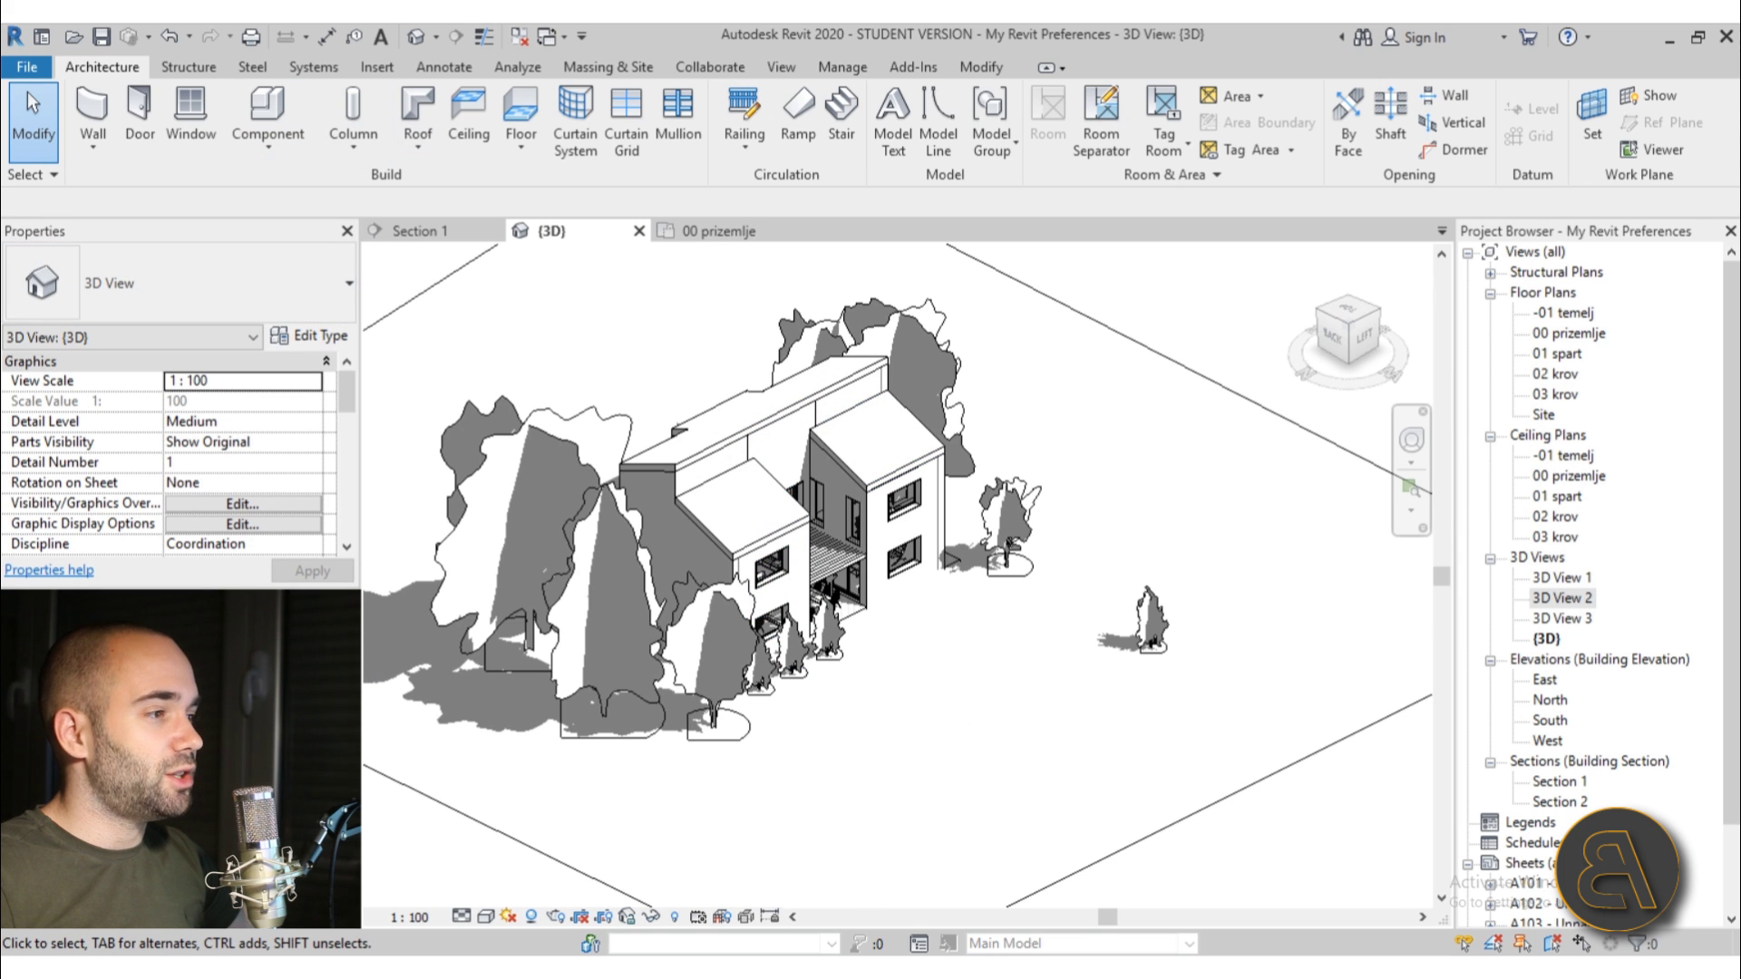
# In the Site floor plan, place a 3d_tree_a_tree35_7610 component on the open ground east of the house
pyautogui.doubleClick(1545, 415)
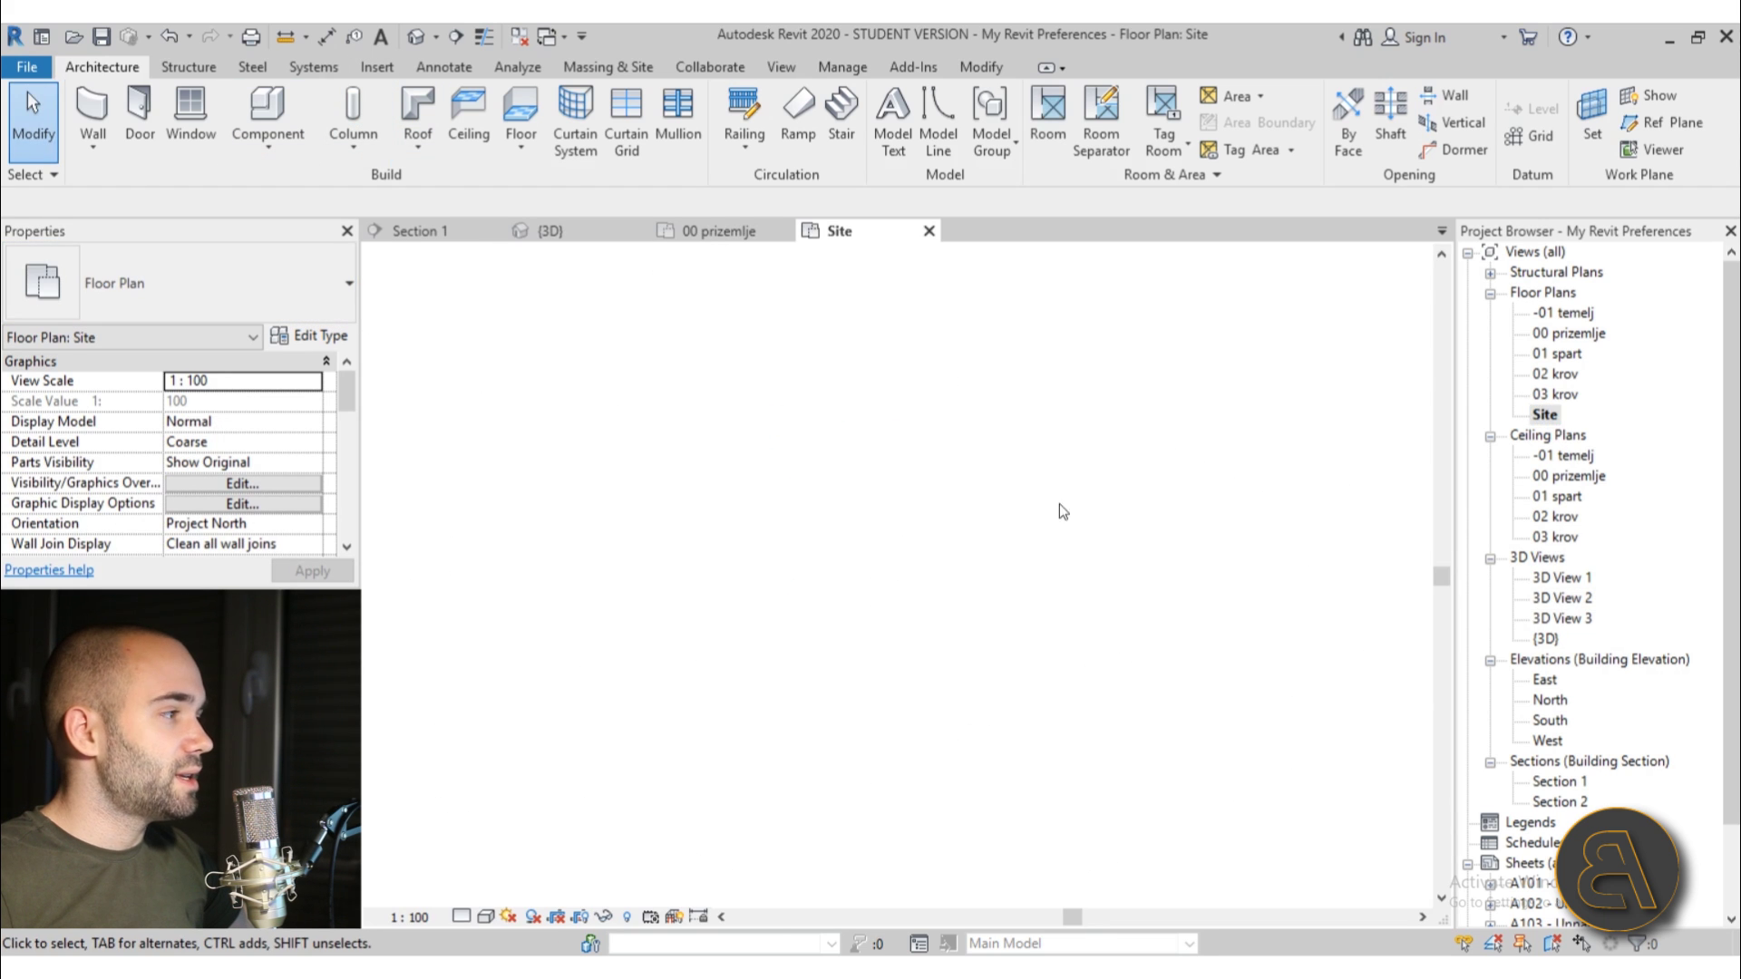
pyautogui.scroll(2, 979, 526)
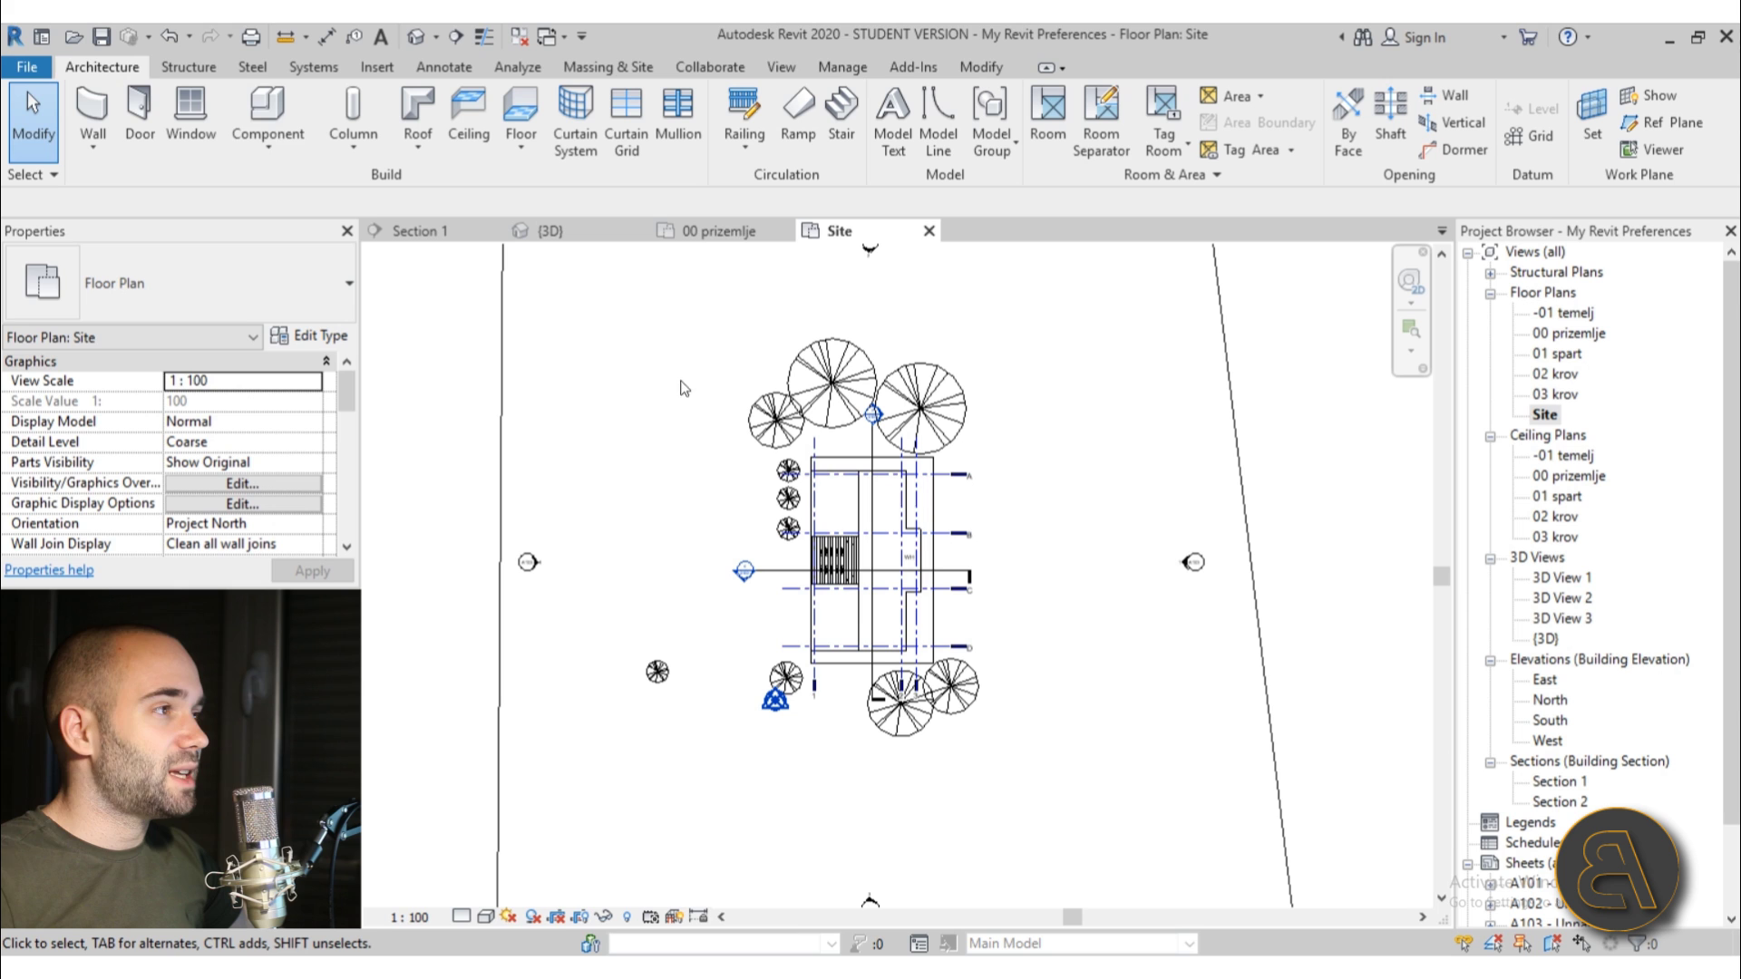
pyautogui.click(268, 115)
pyautogui.click(218, 286)
pyautogui.scroll(-10, 203, 470)
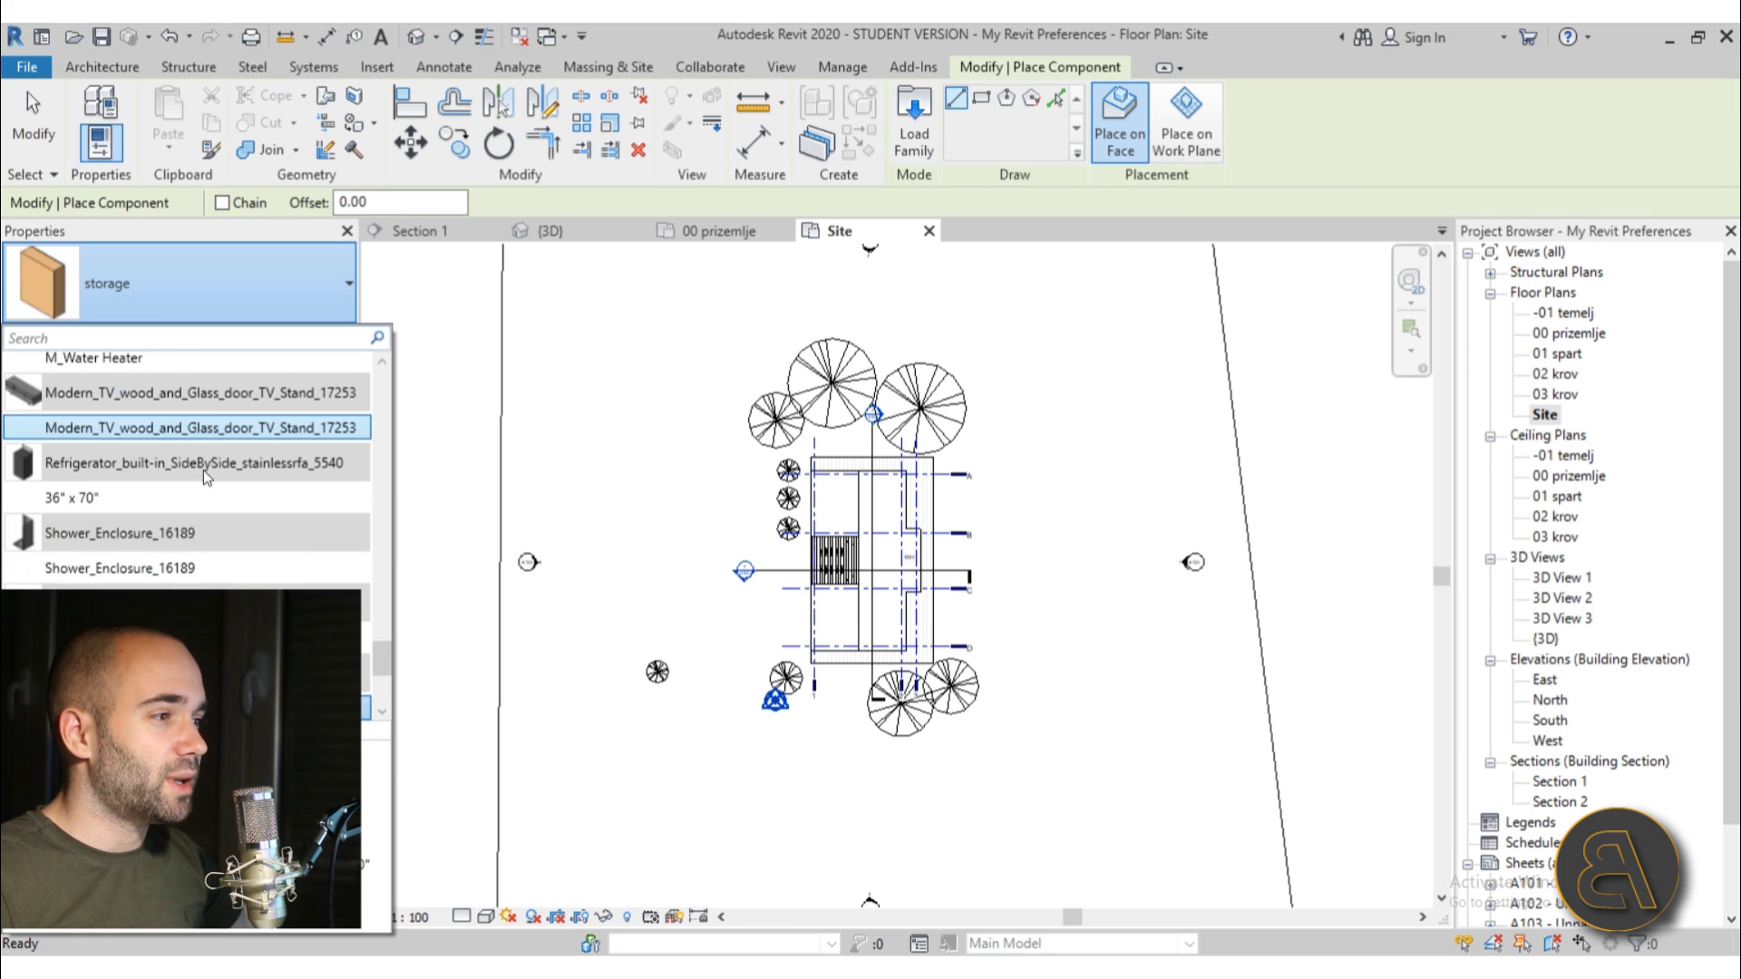
pyautogui.scroll(10, 177, 538)
pyautogui.moveTo(383, 596); pyautogui.dragTo(399, 395)
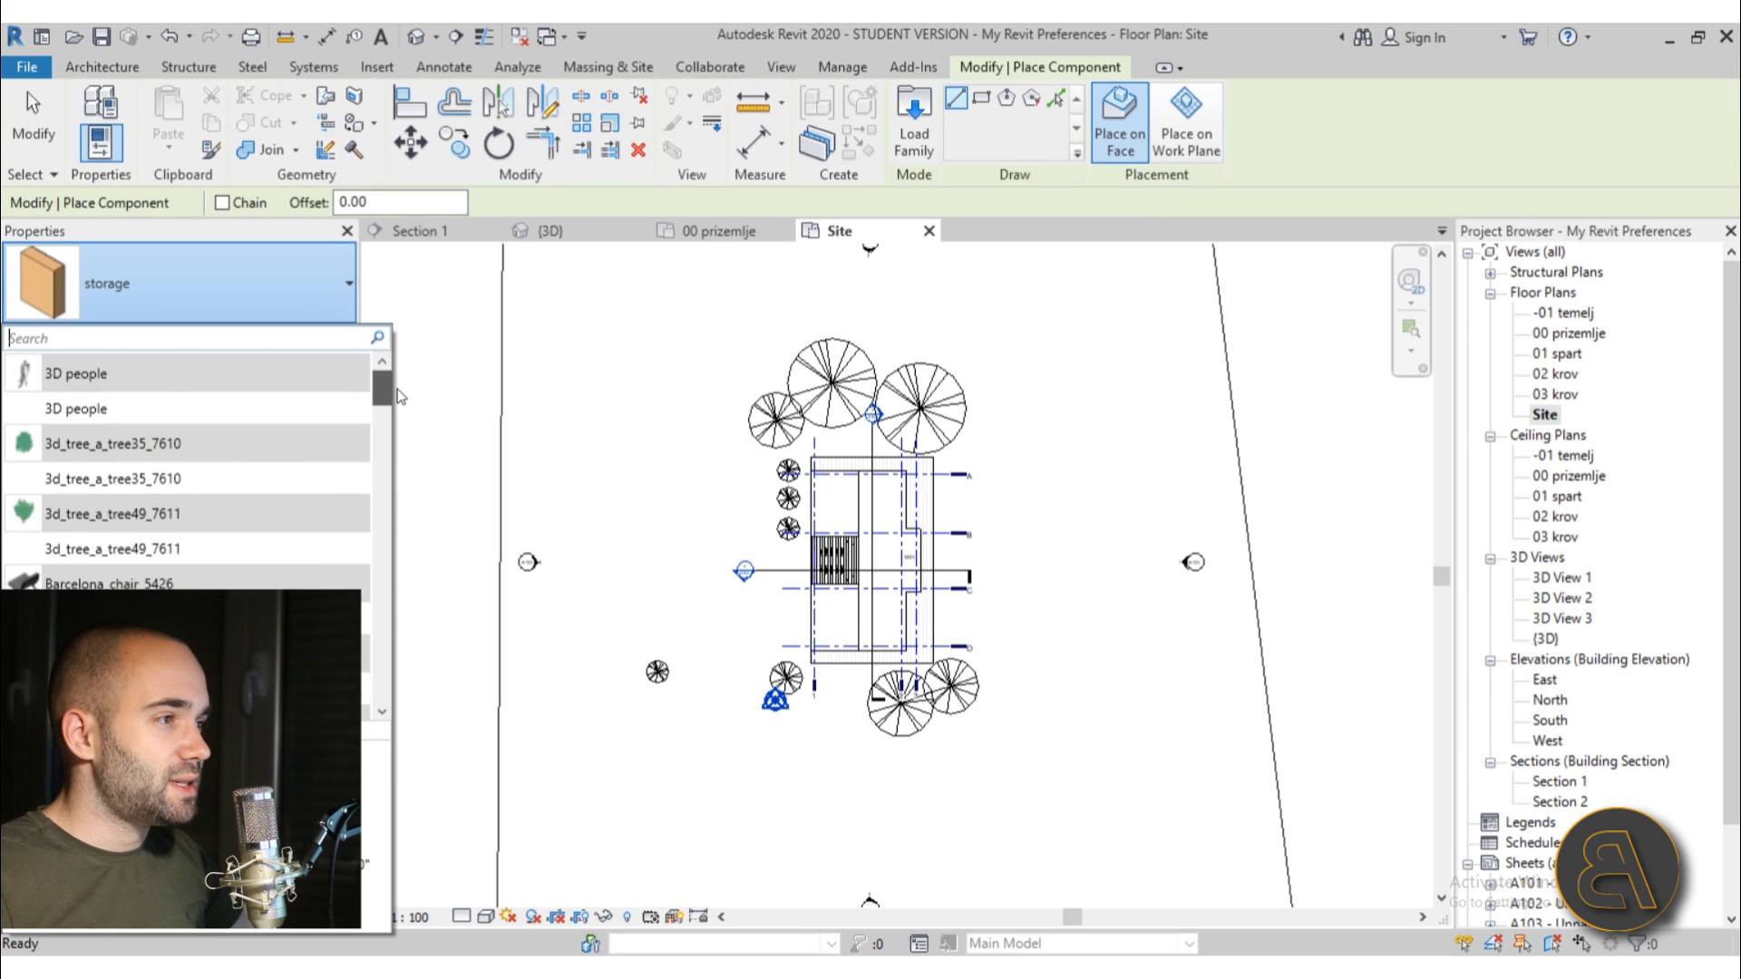
pyautogui.click(83, 480)
pyautogui.click(1077, 467)
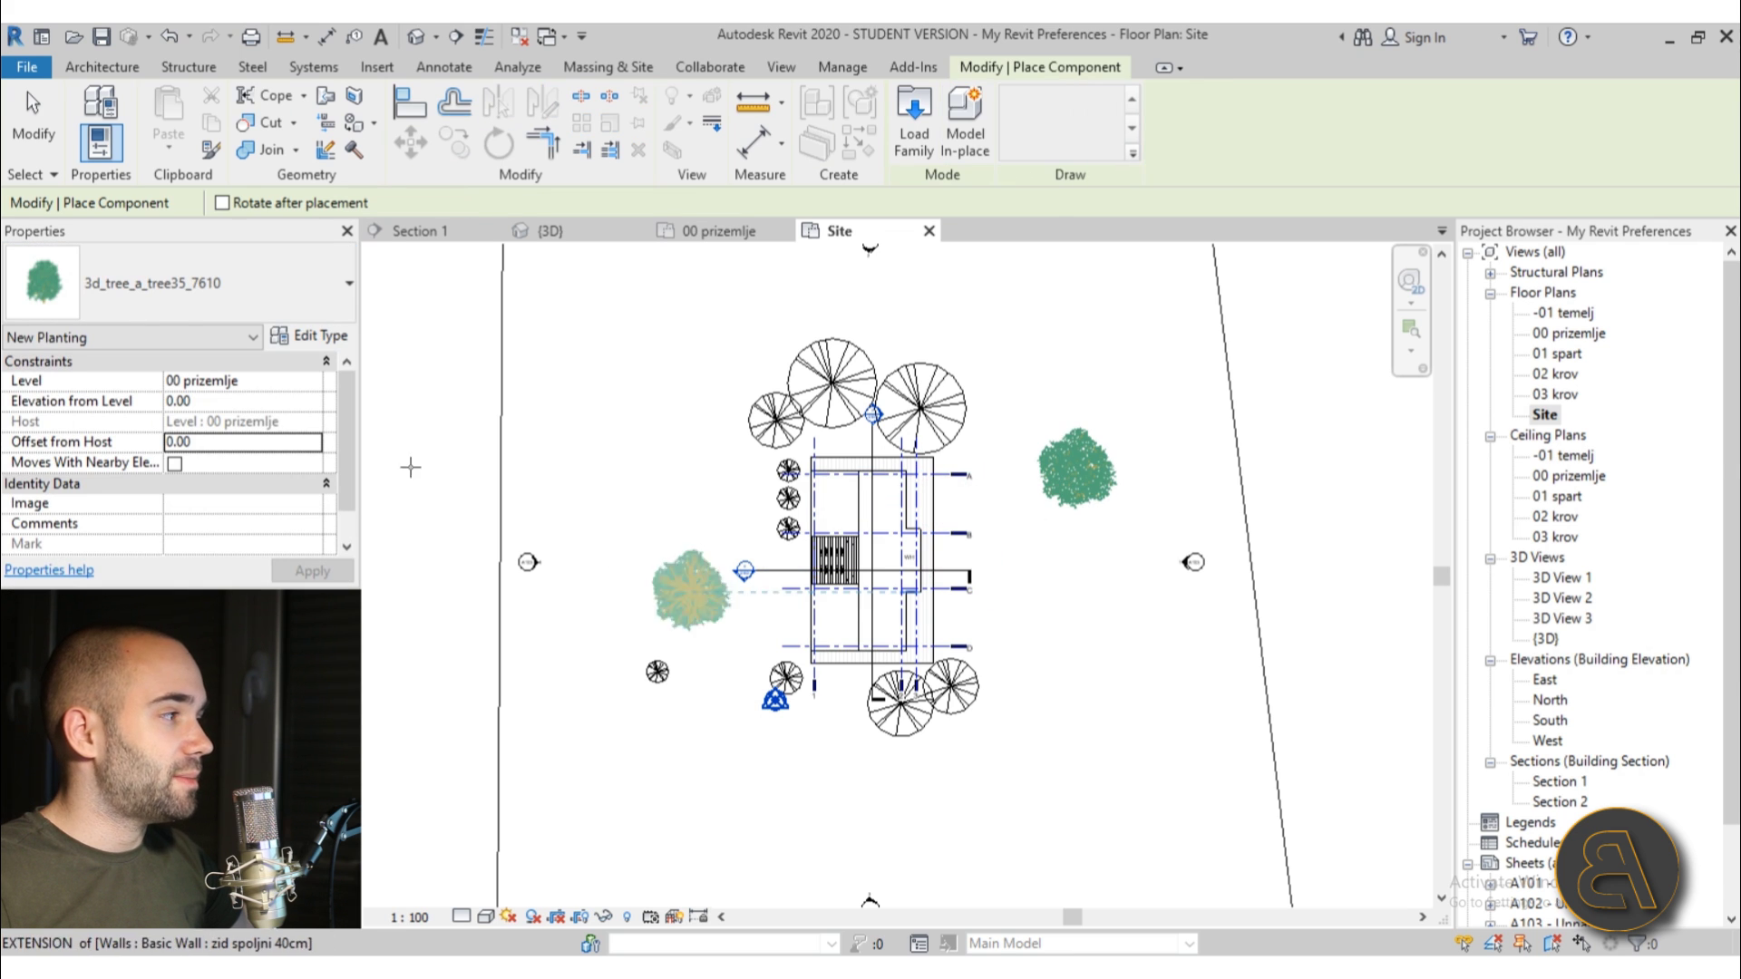
# Place a 3d_tree_a_tree49_7611 component directly south of the first leafy 3D tree in the Site plan
pyautogui.click(246, 275)
pyautogui.click(69, 552)
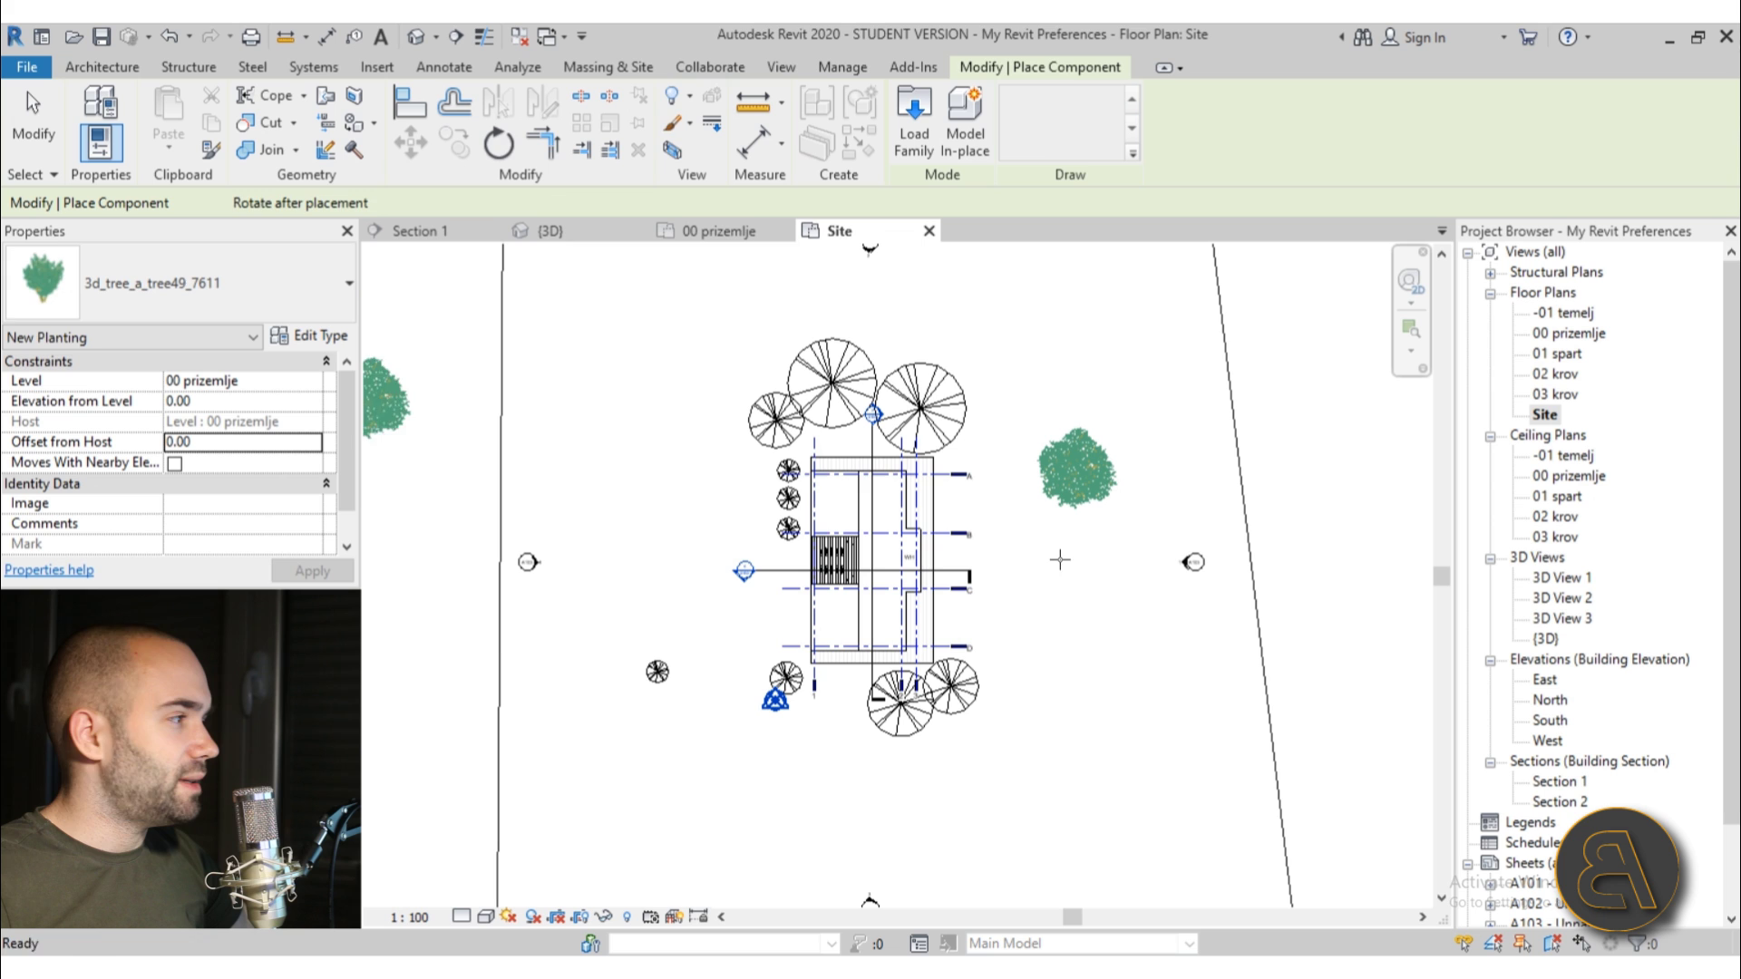
pyautogui.click(1079, 599)
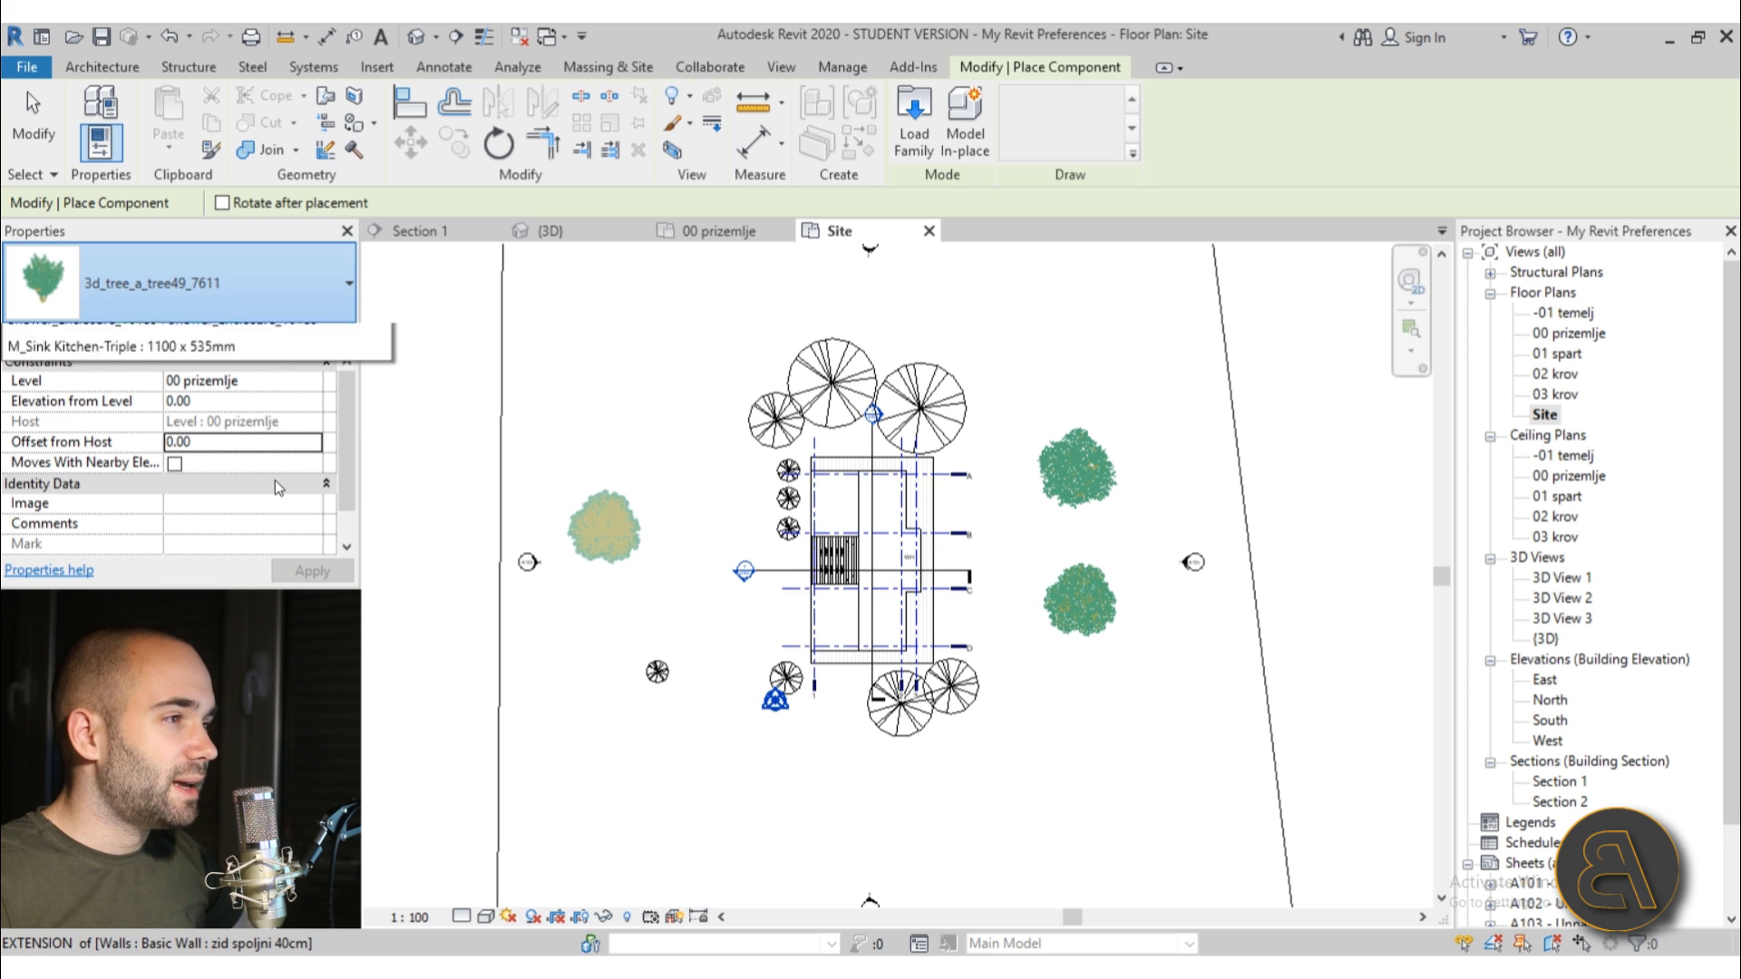
# Place a Dead_Tree_8172 component south of the two leafy 3D trees and end component placement
pyautogui.click(150, 272)
pyautogui.scroll(-5, 171, 453)
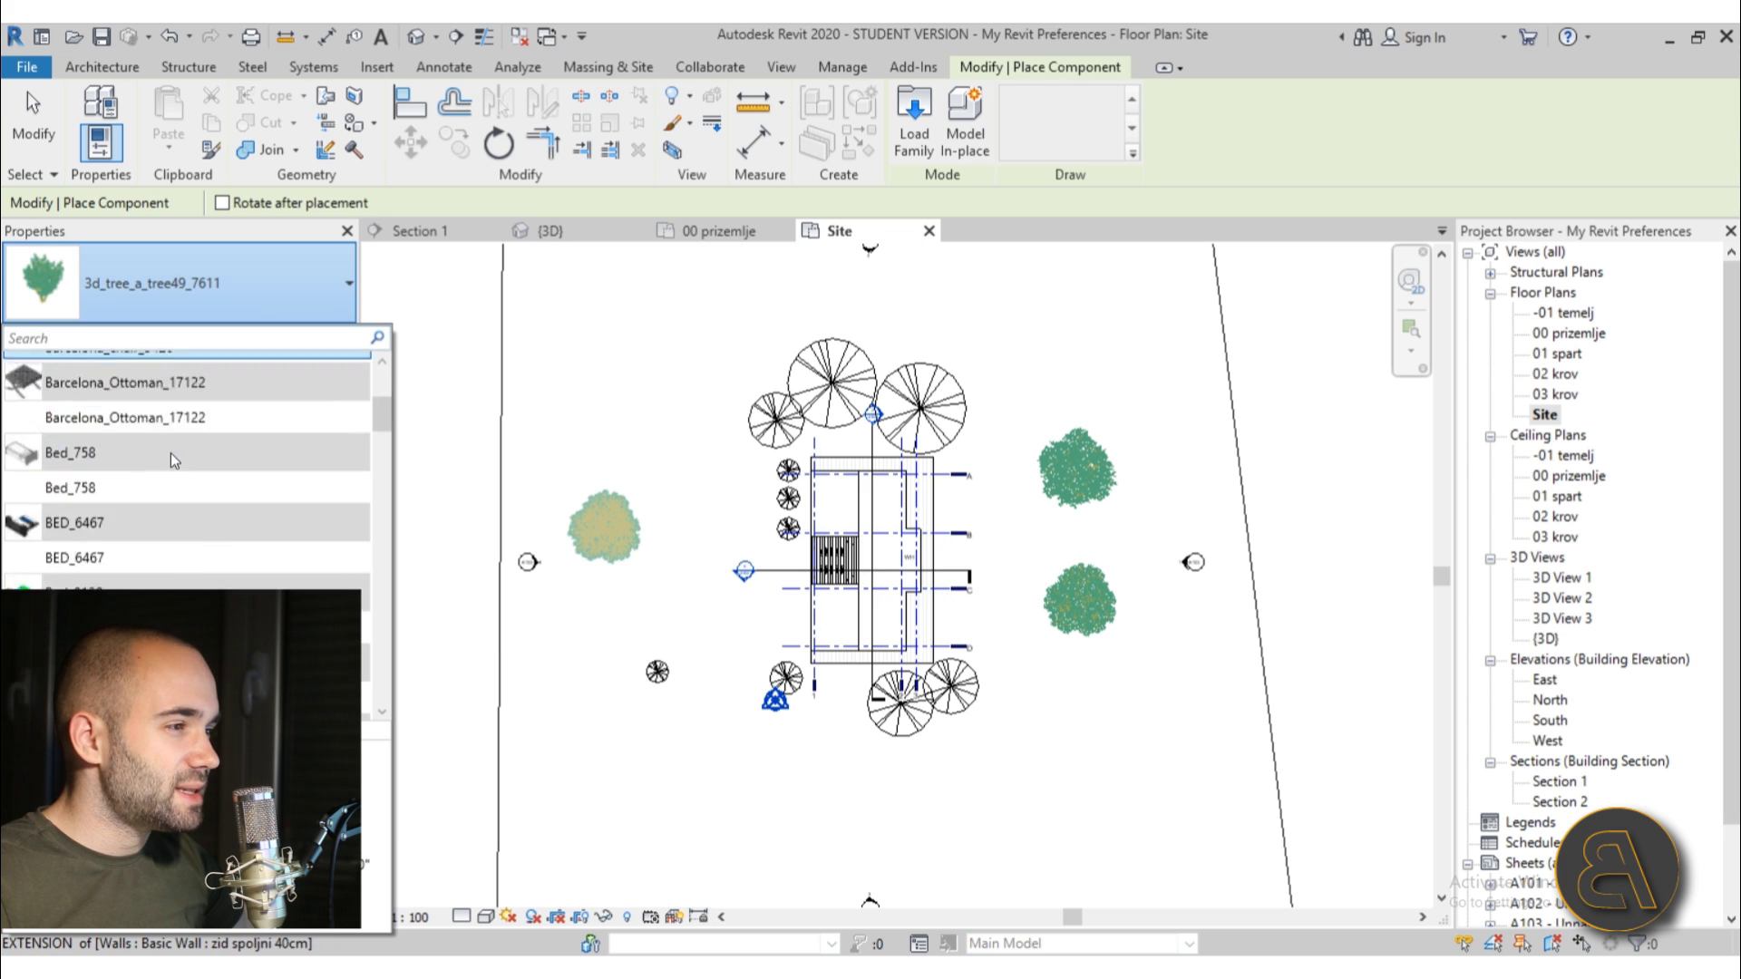
pyautogui.click(169, 493)
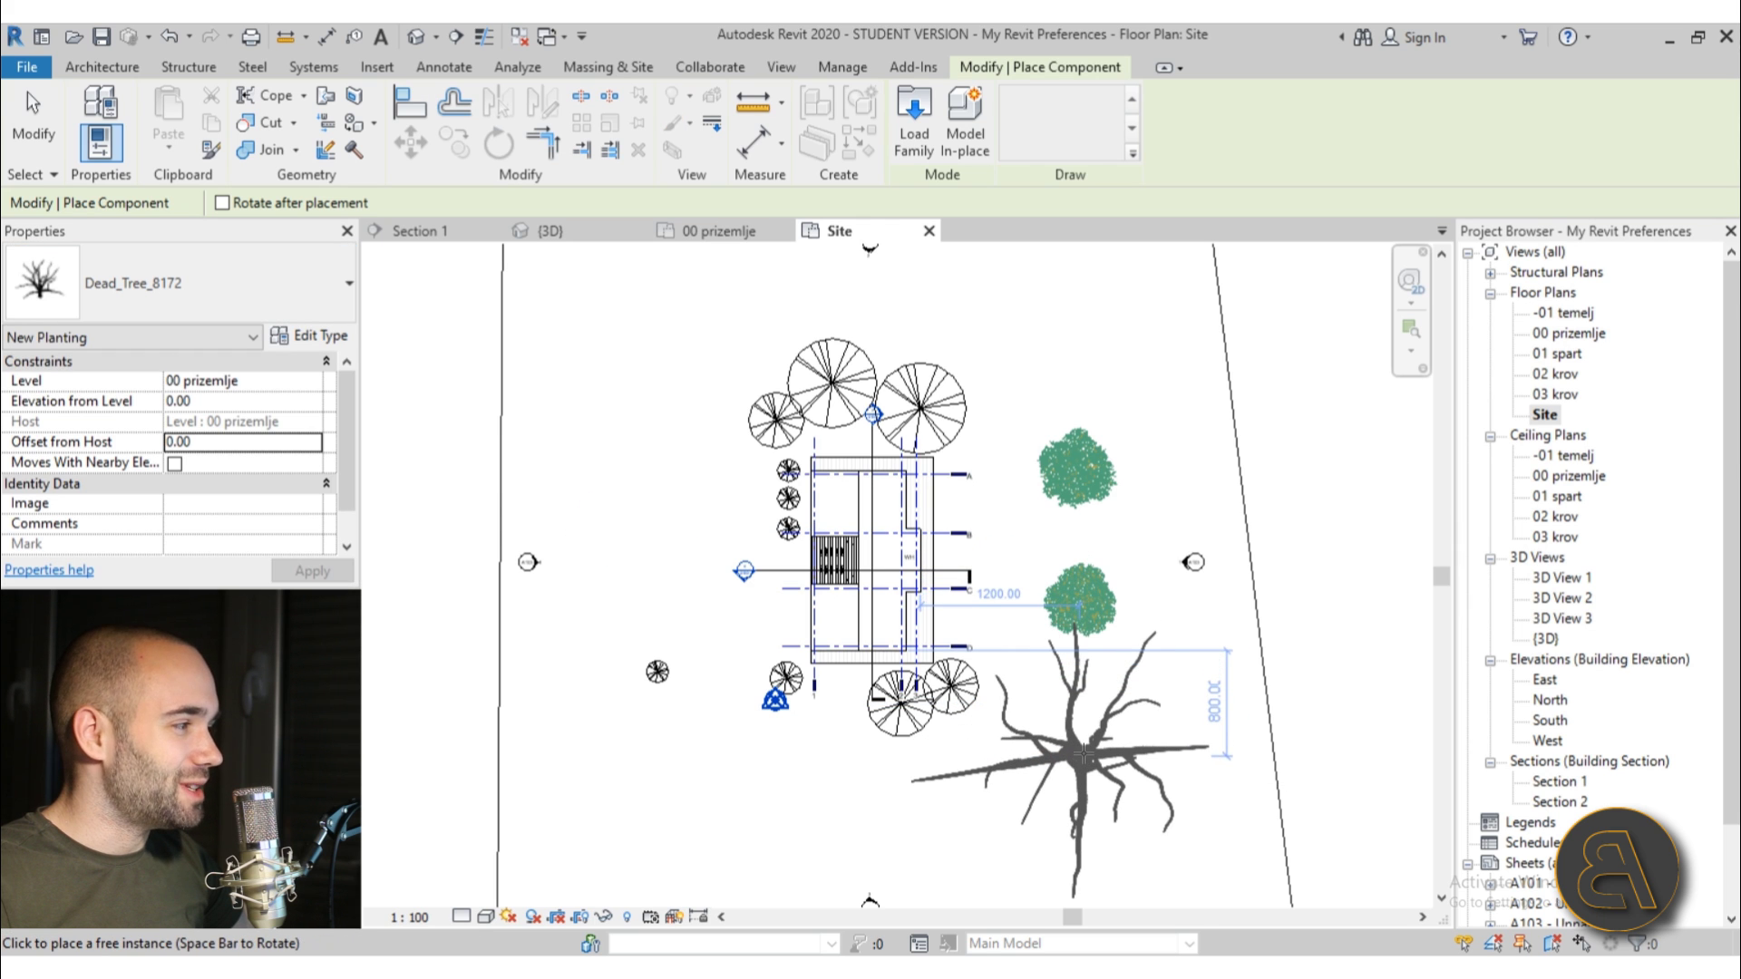
pyautogui.click(1080, 753)
pyautogui.press('Escape')
pyautogui.press('Escape')
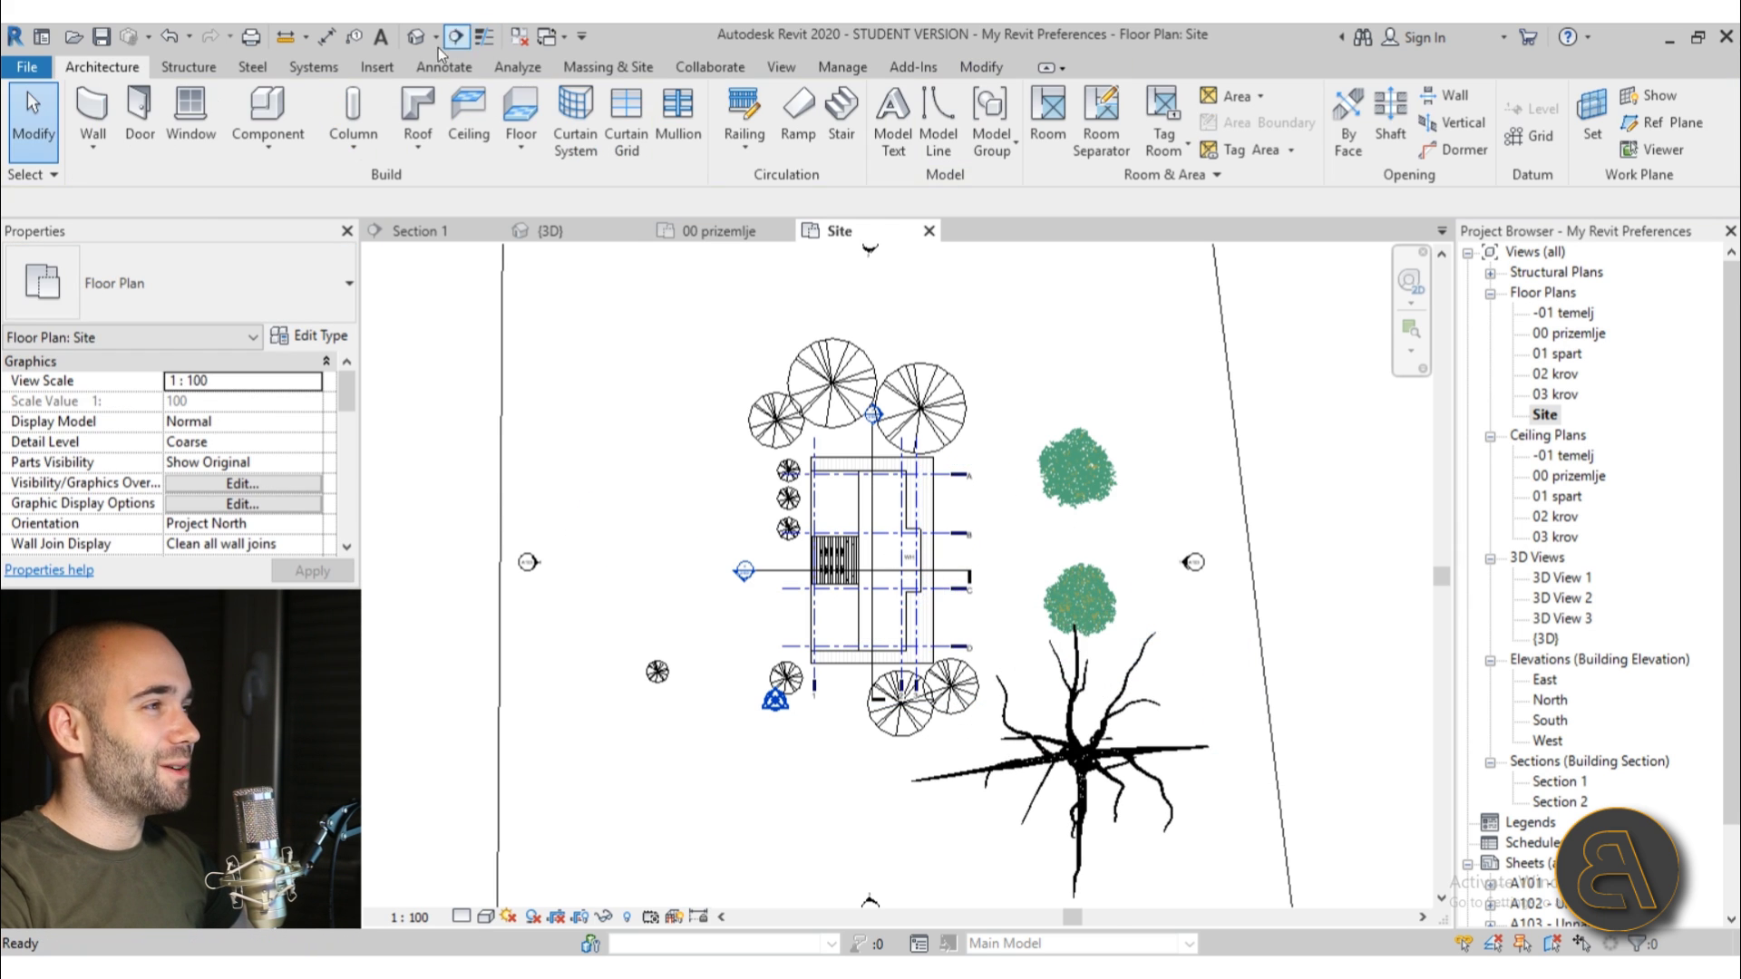
# In the {3D} view, examine the foliage and shadows of the two leafy 3D trees behind the house up close
pyautogui.click(548, 230)
pyautogui.keyDown('shift'); pyautogui.moveTo(835, 628); pyautogui.dragTo(657, 645, button='middle'); pyautogui.keyUp('shift')
pyautogui.scroll(2, 901, 633)
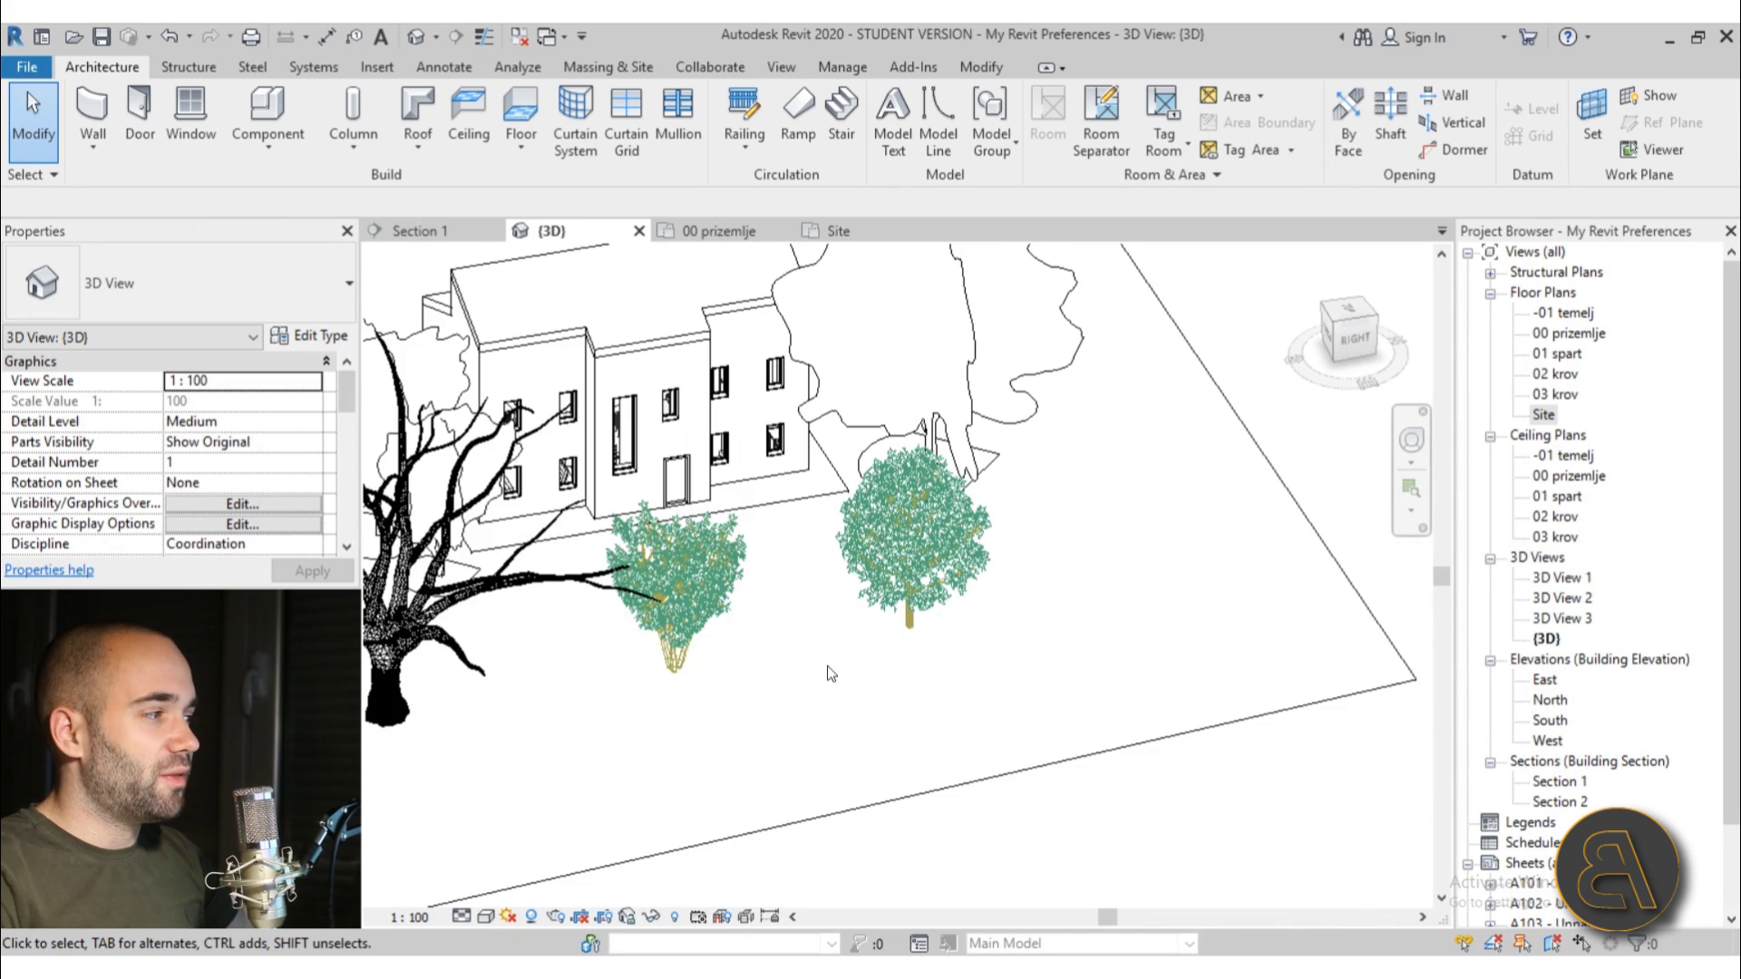
pyautogui.keyDown('shift'); pyautogui.moveTo(828, 682); pyautogui.dragTo(1008, 642, button='middle'); pyautogui.keyUp('shift')
pyautogui.scroll(6, 1016, 455)
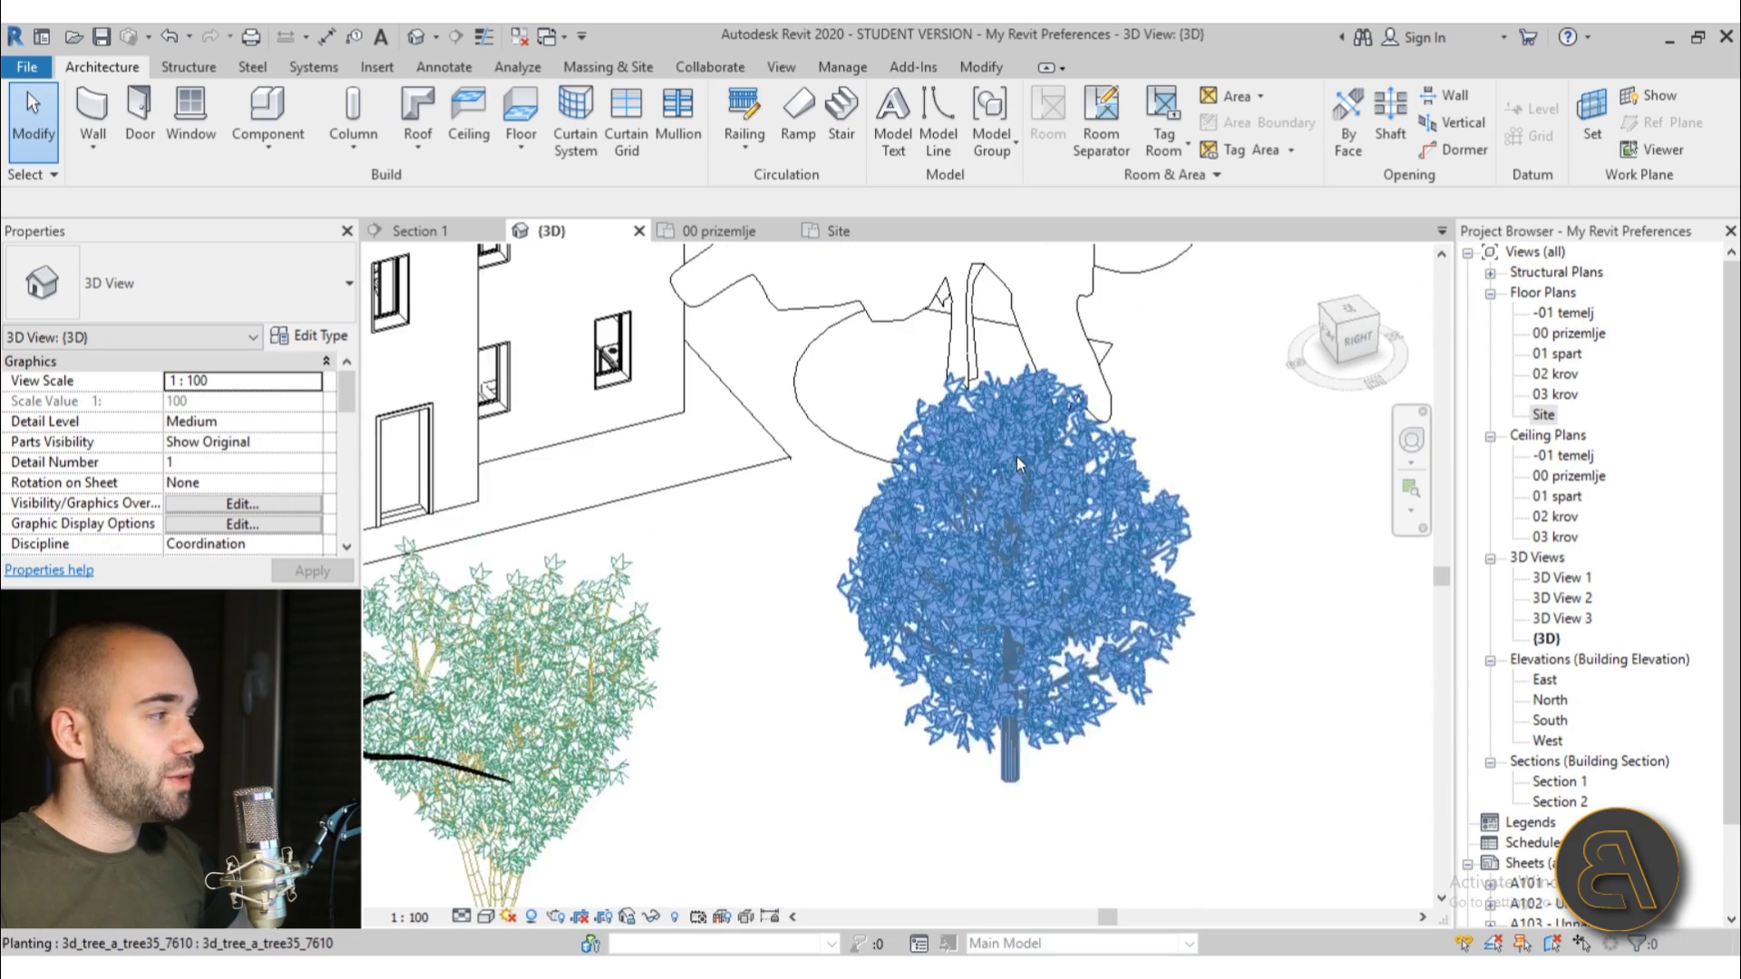
pyautogui.scroll(-1, 585, 582)
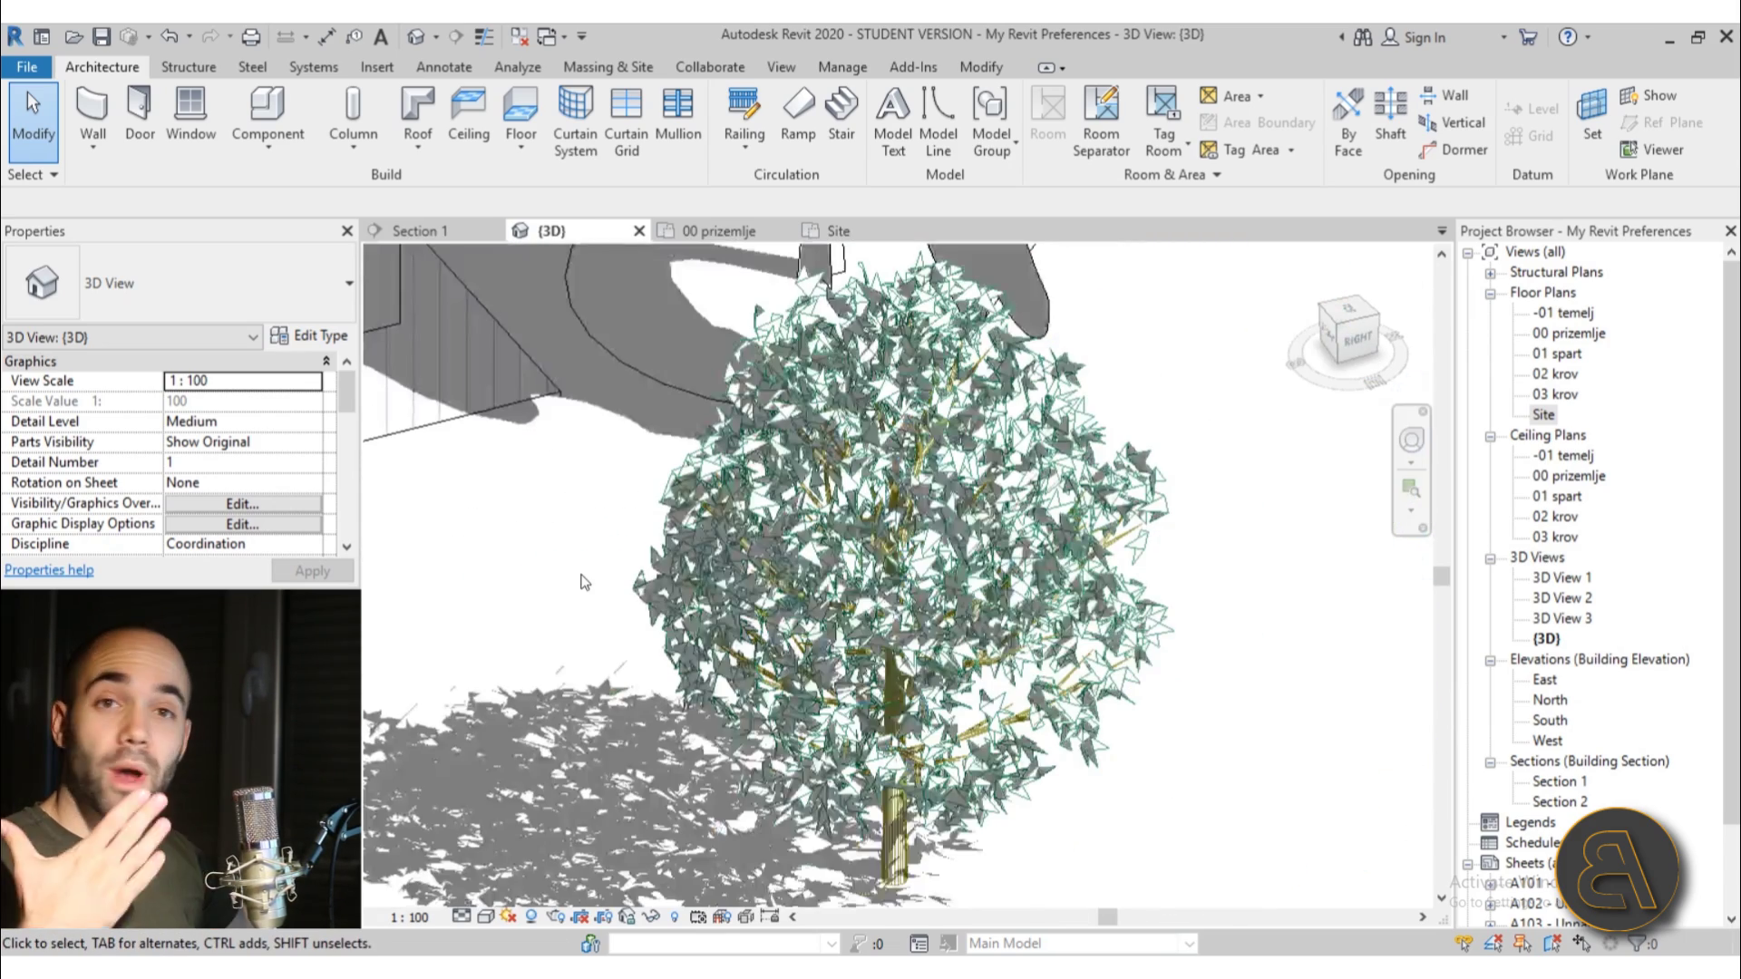
pyautogui.scroll(-4, 919, 431)
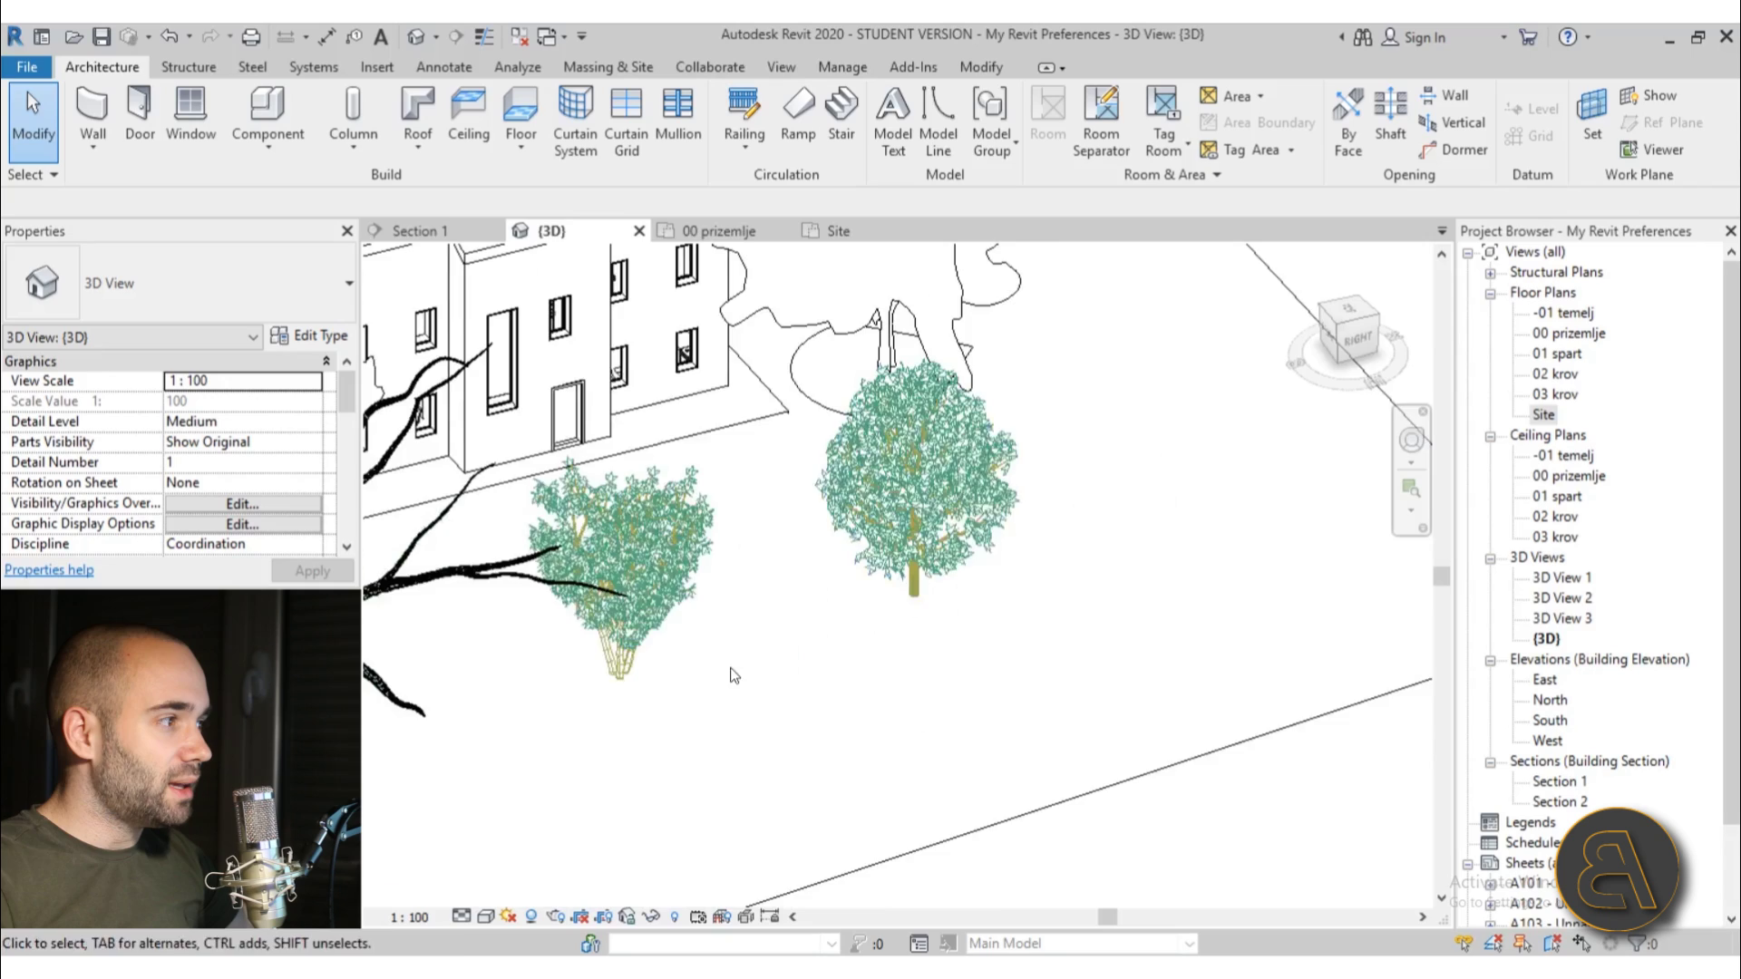
pyautogui.moveTo(728, 668); pyautogui.dragTo(773, 701, button='middle')
pyautogui.scroll(3, 840, 607)
pyautogui.scroll(-4, 1026, 662)
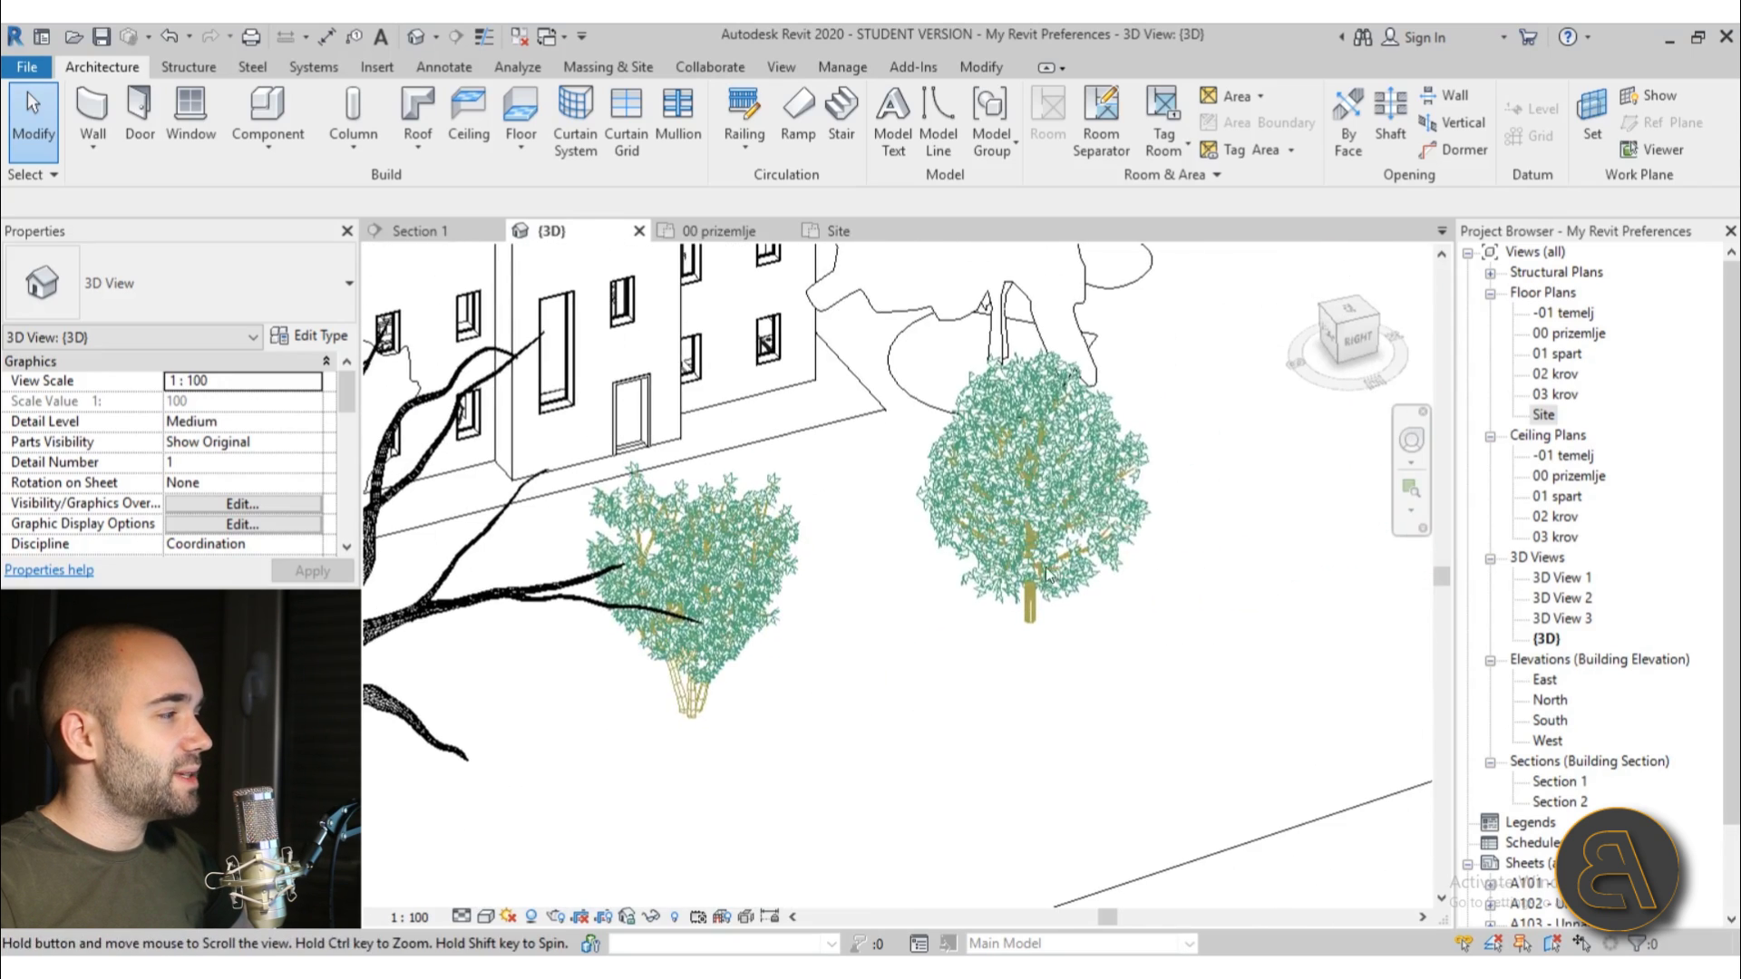
# Examine the dead tree's mesh geometry up close, and compare it with the other trees around the house
pyautogui.scroll(-2, 1102, 546)
pyautogui.keyDown('shift'); pyautogui.moveTo(656, 723); pyautogui.dragTo(719, 606, button='middle'); pyautogui.keyUp('shift')
pyautogui.scroll(2, 738, 515)
pyautogui.moveTo(835, 718); pyautogui.dragTo(797, 594, button='middle')
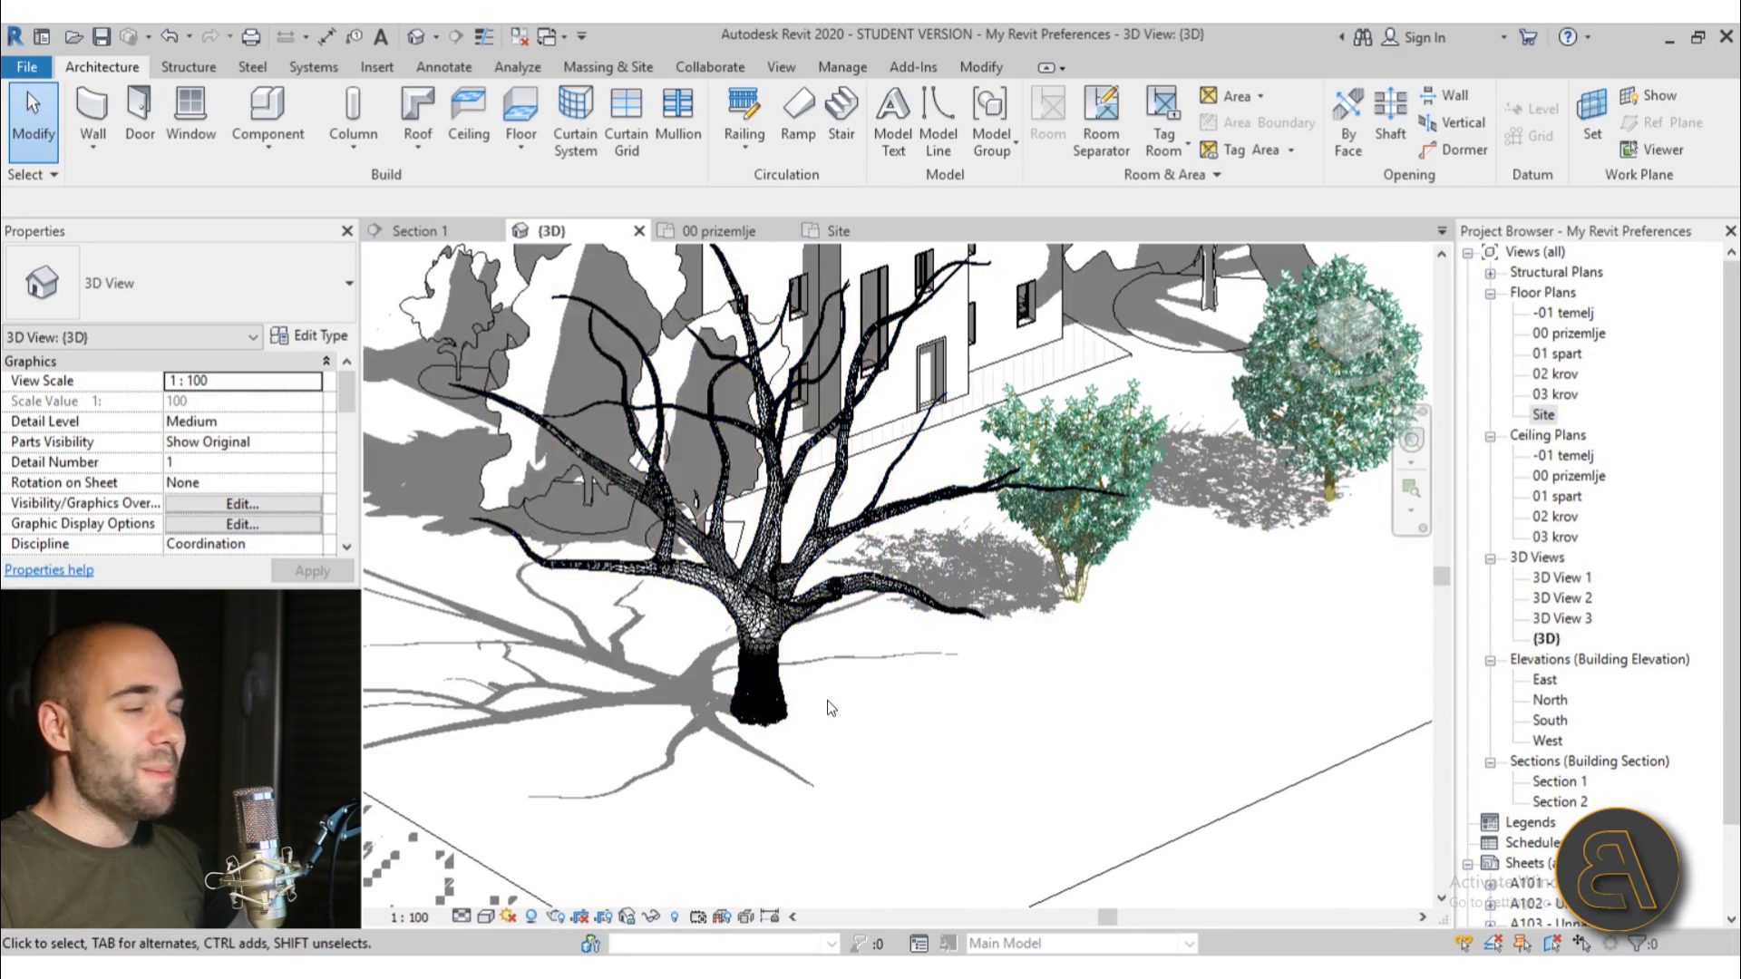
pyautogui.scroll(5, 689, 570)
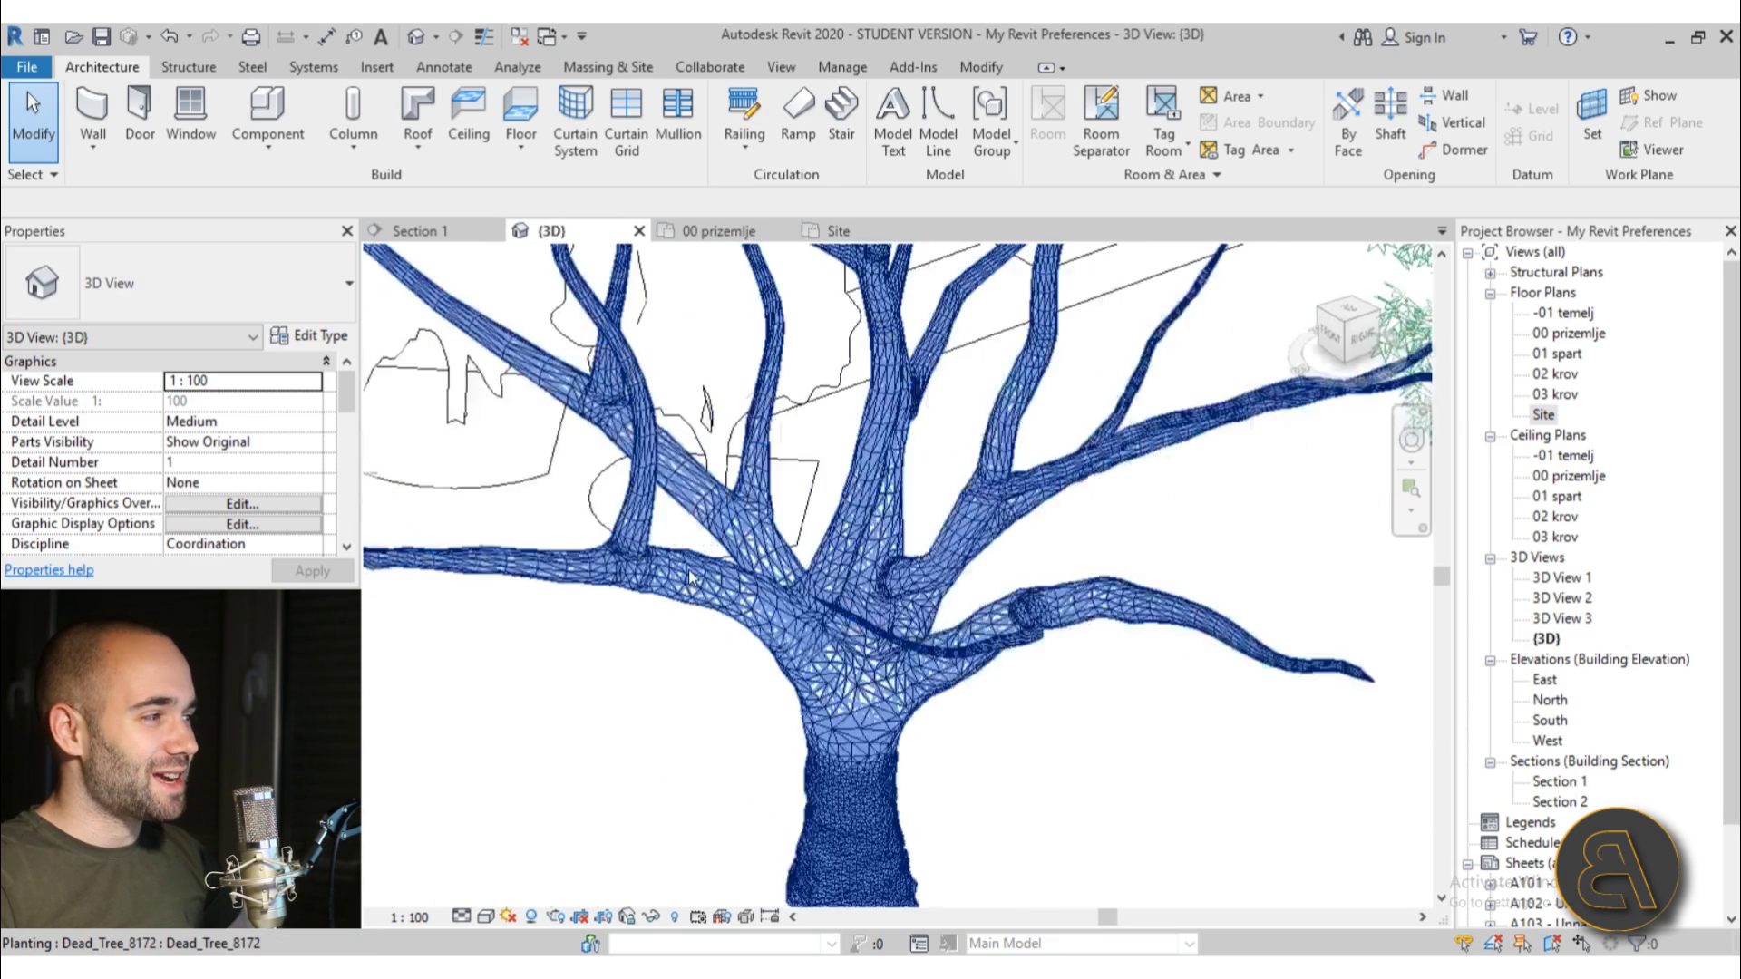
pyautogui.scroll(-5, 671, 712)
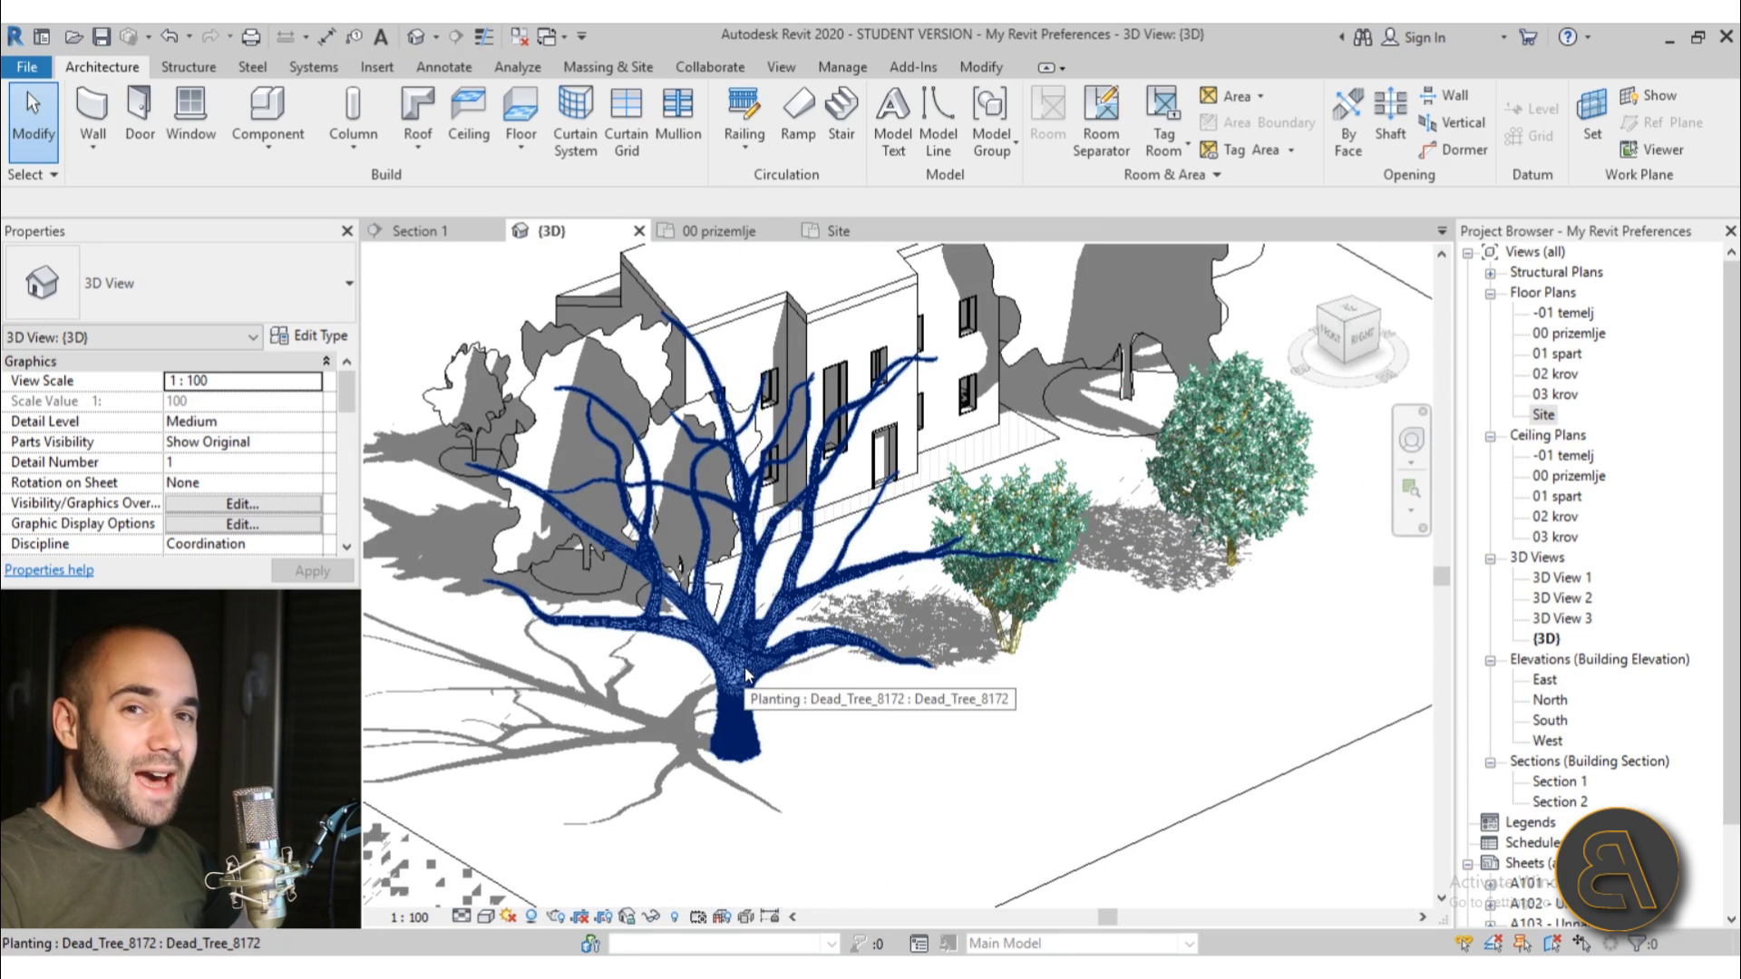
pyautogui.scroll(-3, 738, 598)
pyautogui.keyDown('shift'); pyautogui.moveTo(738, 582); pyautogui.dragTo(848, 679, button='middle'); pyautogui.keyUp('shift')
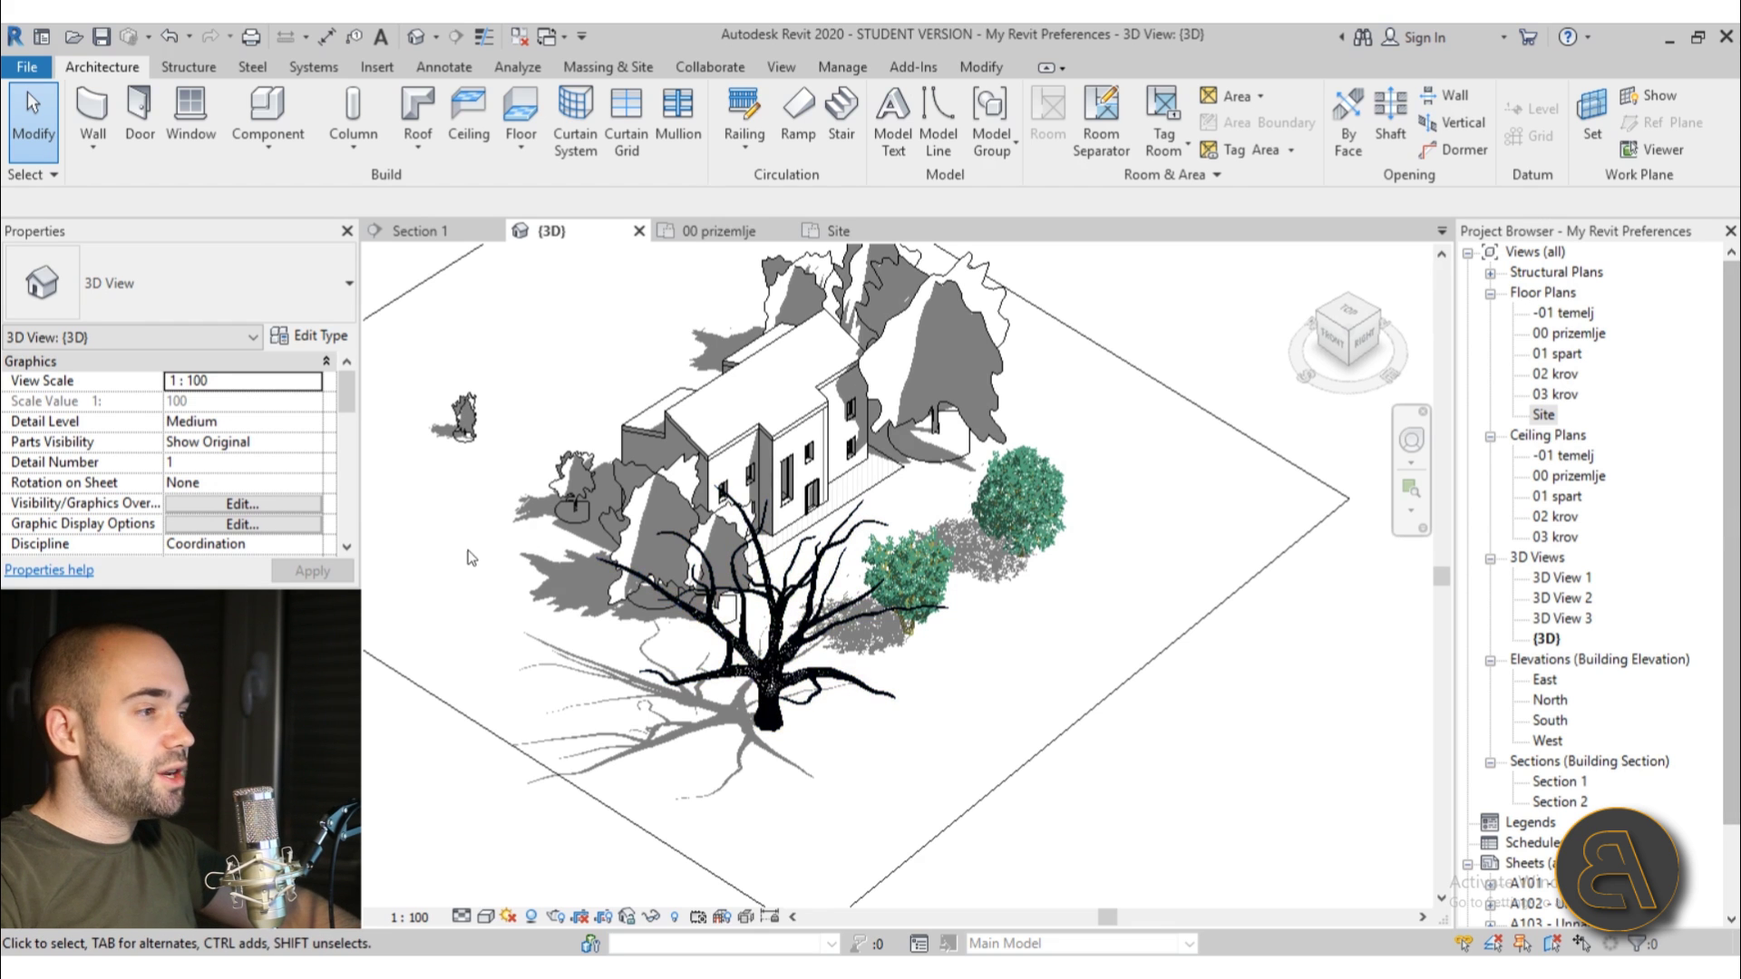
# Open Section 1 and examine the staircase, the human figures and the background trees and sky
pyautogui.click(419, 230)
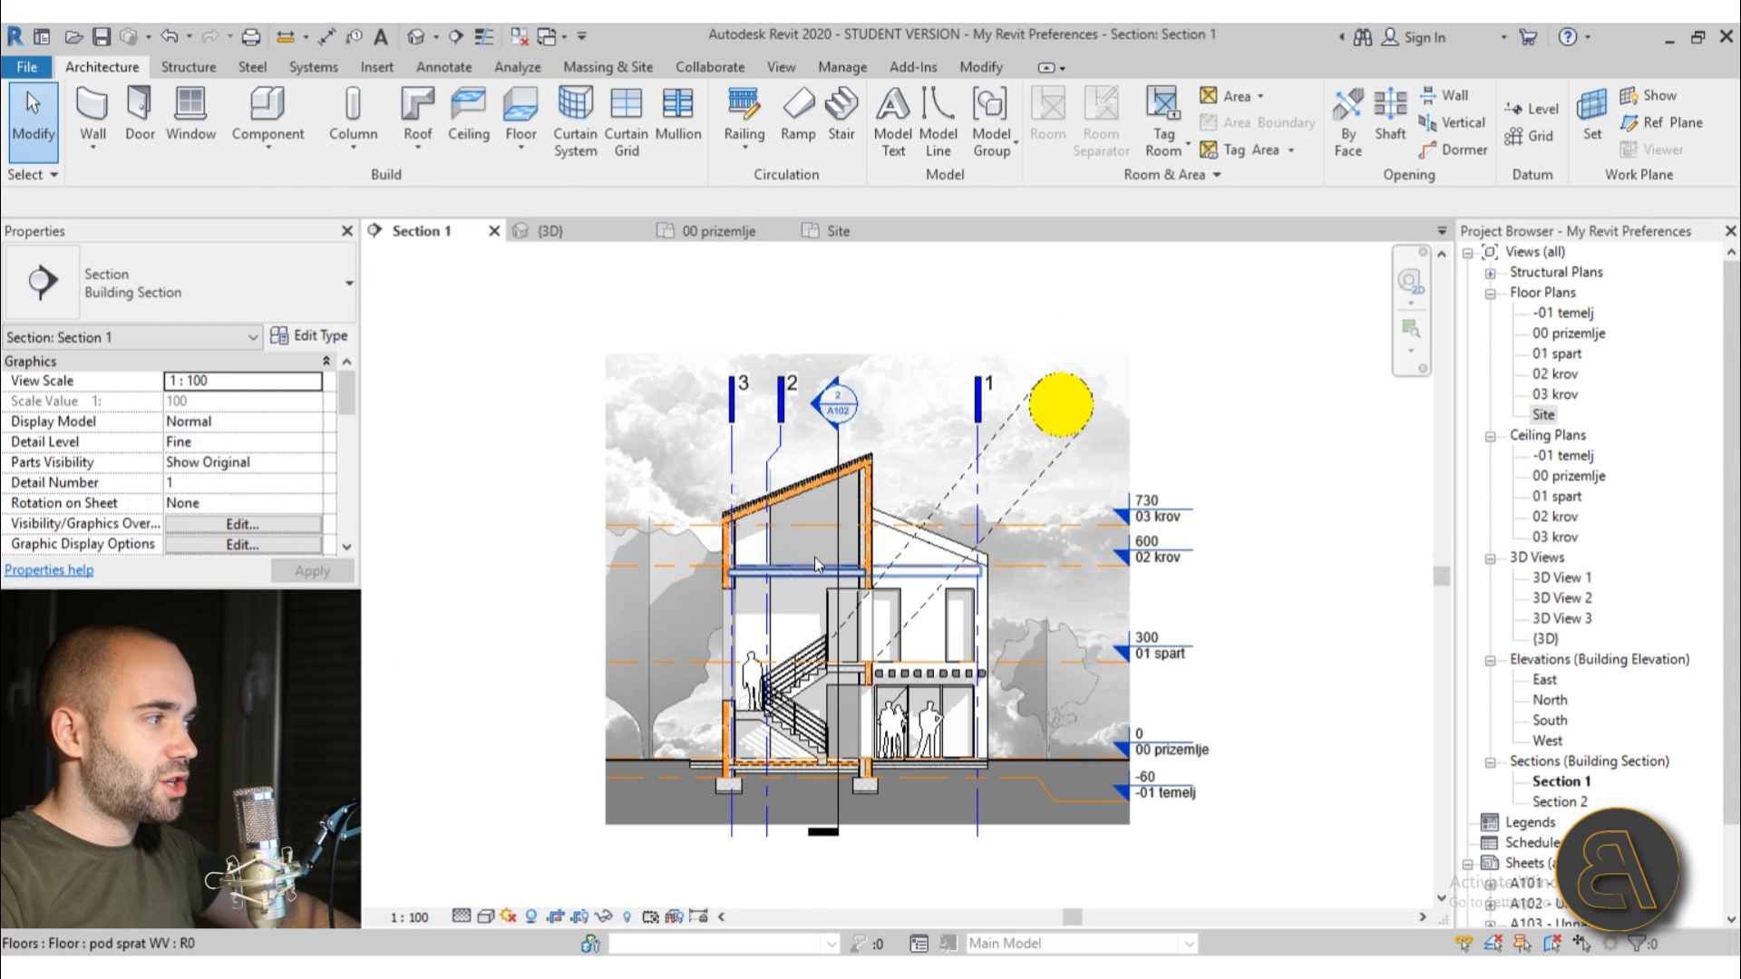
pyautogui.moveTo(1286, 671); pyautogui.dragTo(1271, 661, button='middle')
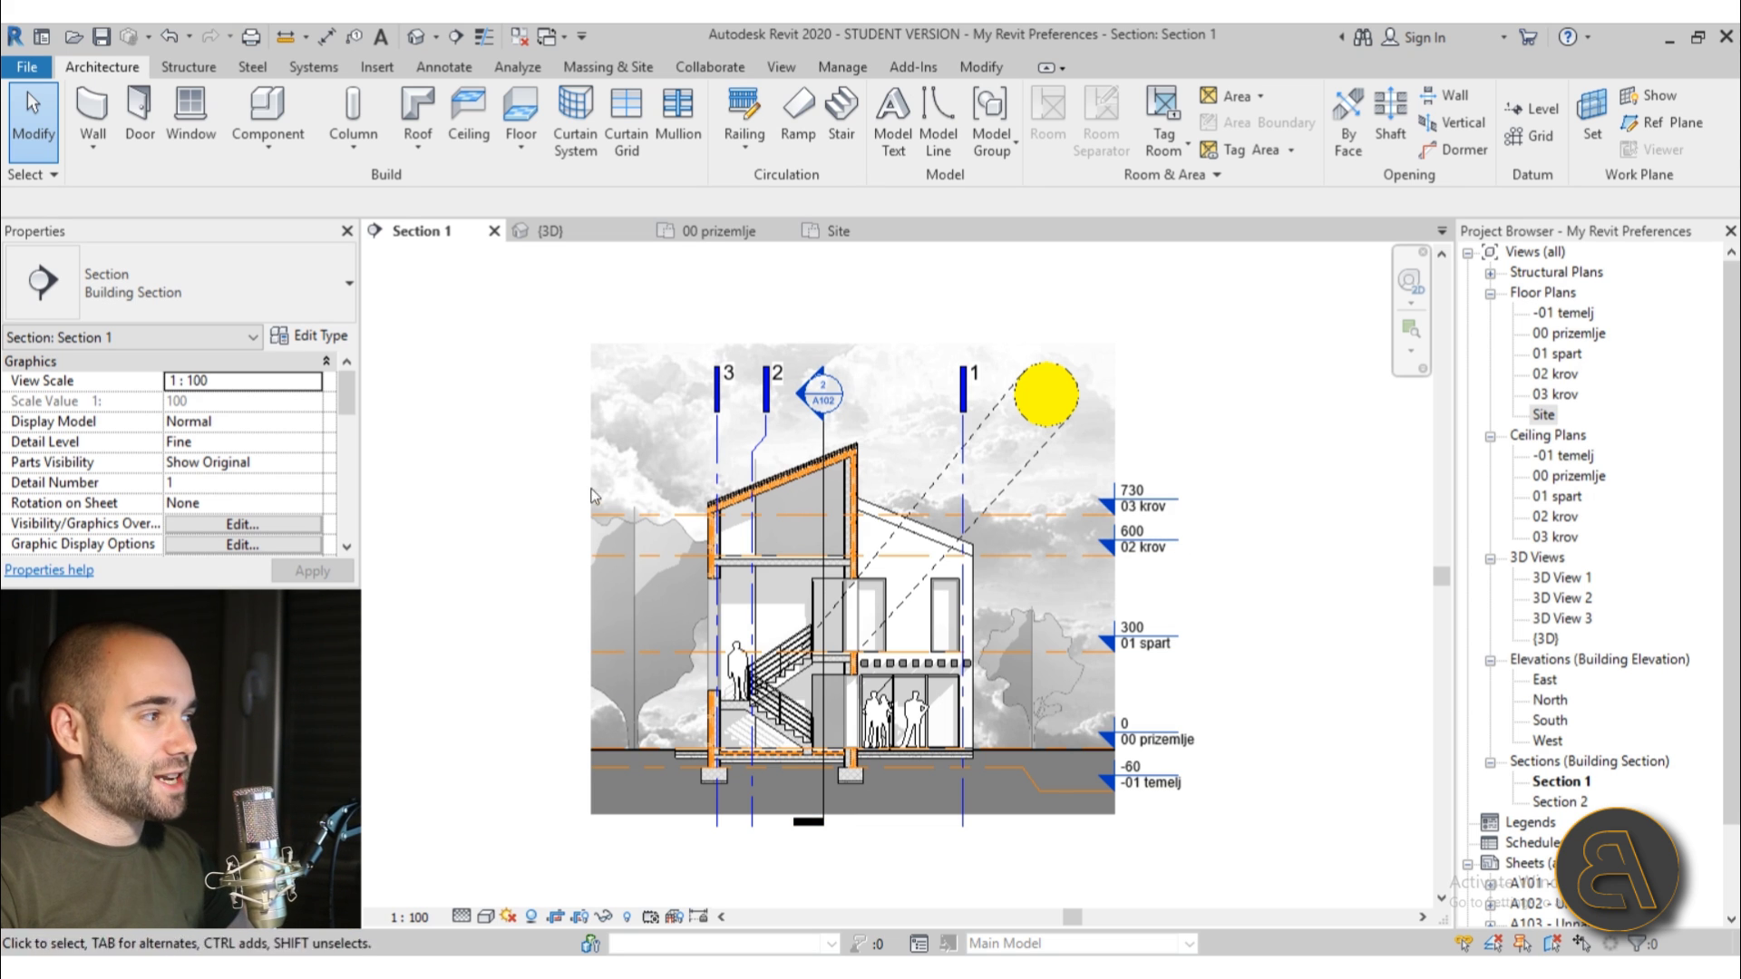
pyautogui.scroll(4, 787, 742)
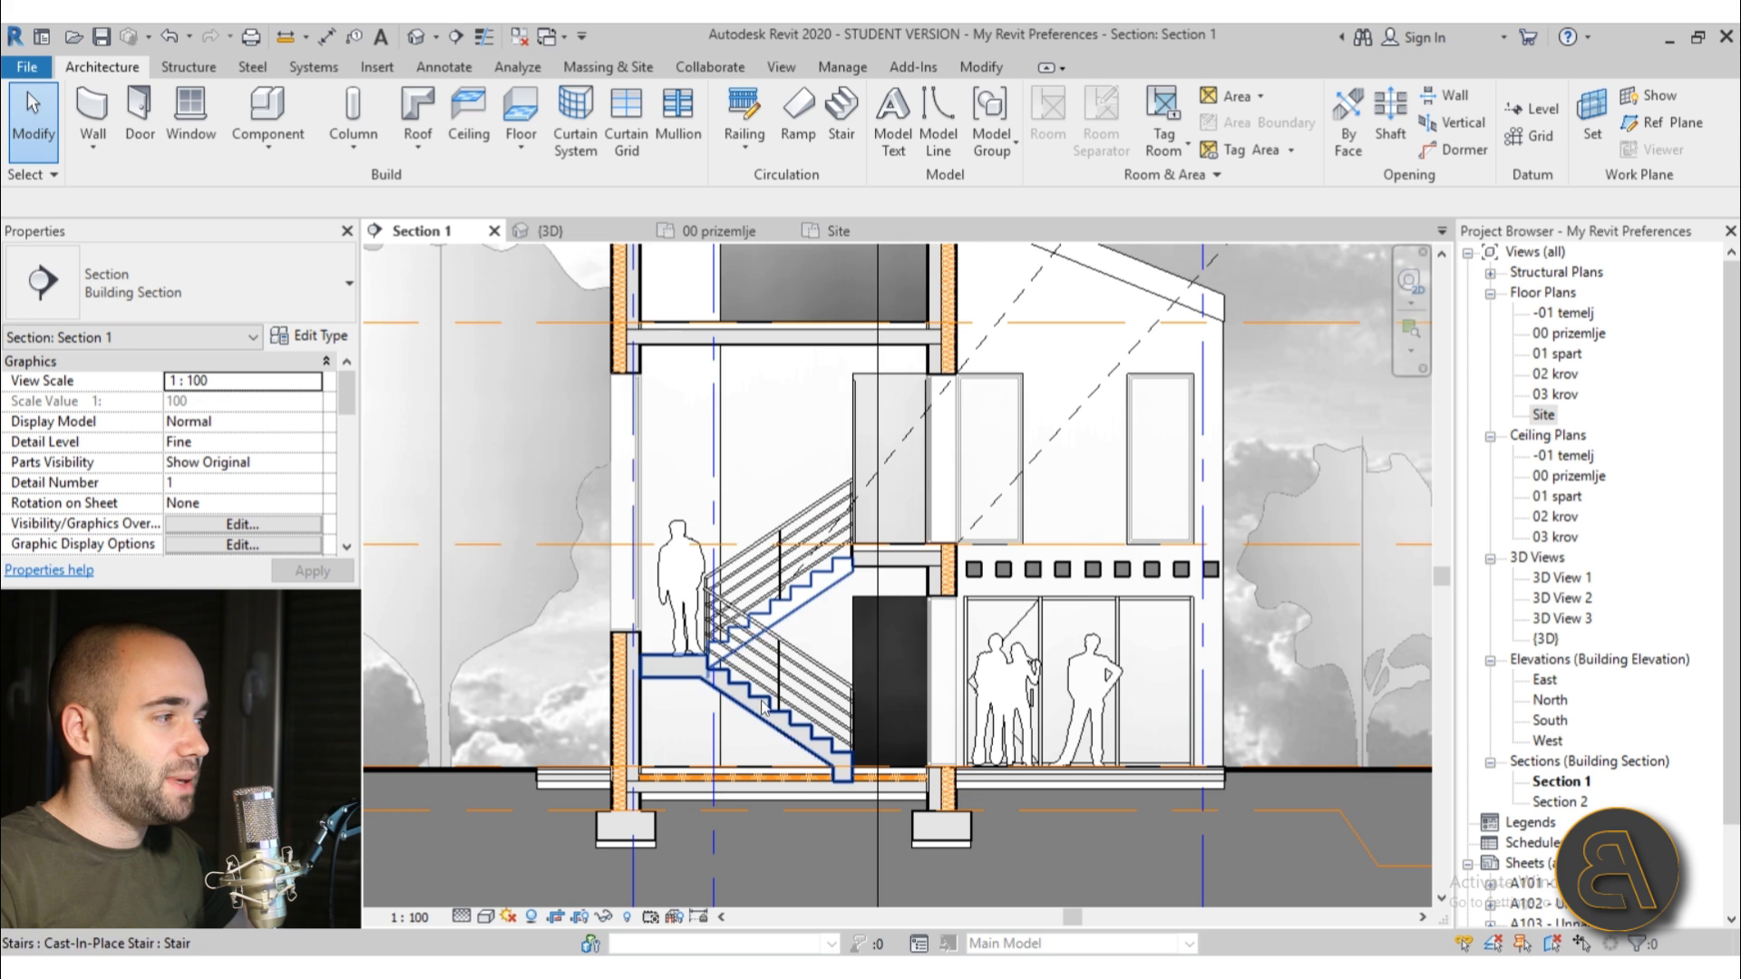
pyautogui.scroll(-4, 778, 471)
pyautogui.moveTo(778, 471); pyautogui.dragTo(789, 531, button='middle')
pyautogui.scroll(-1, 775, 510)
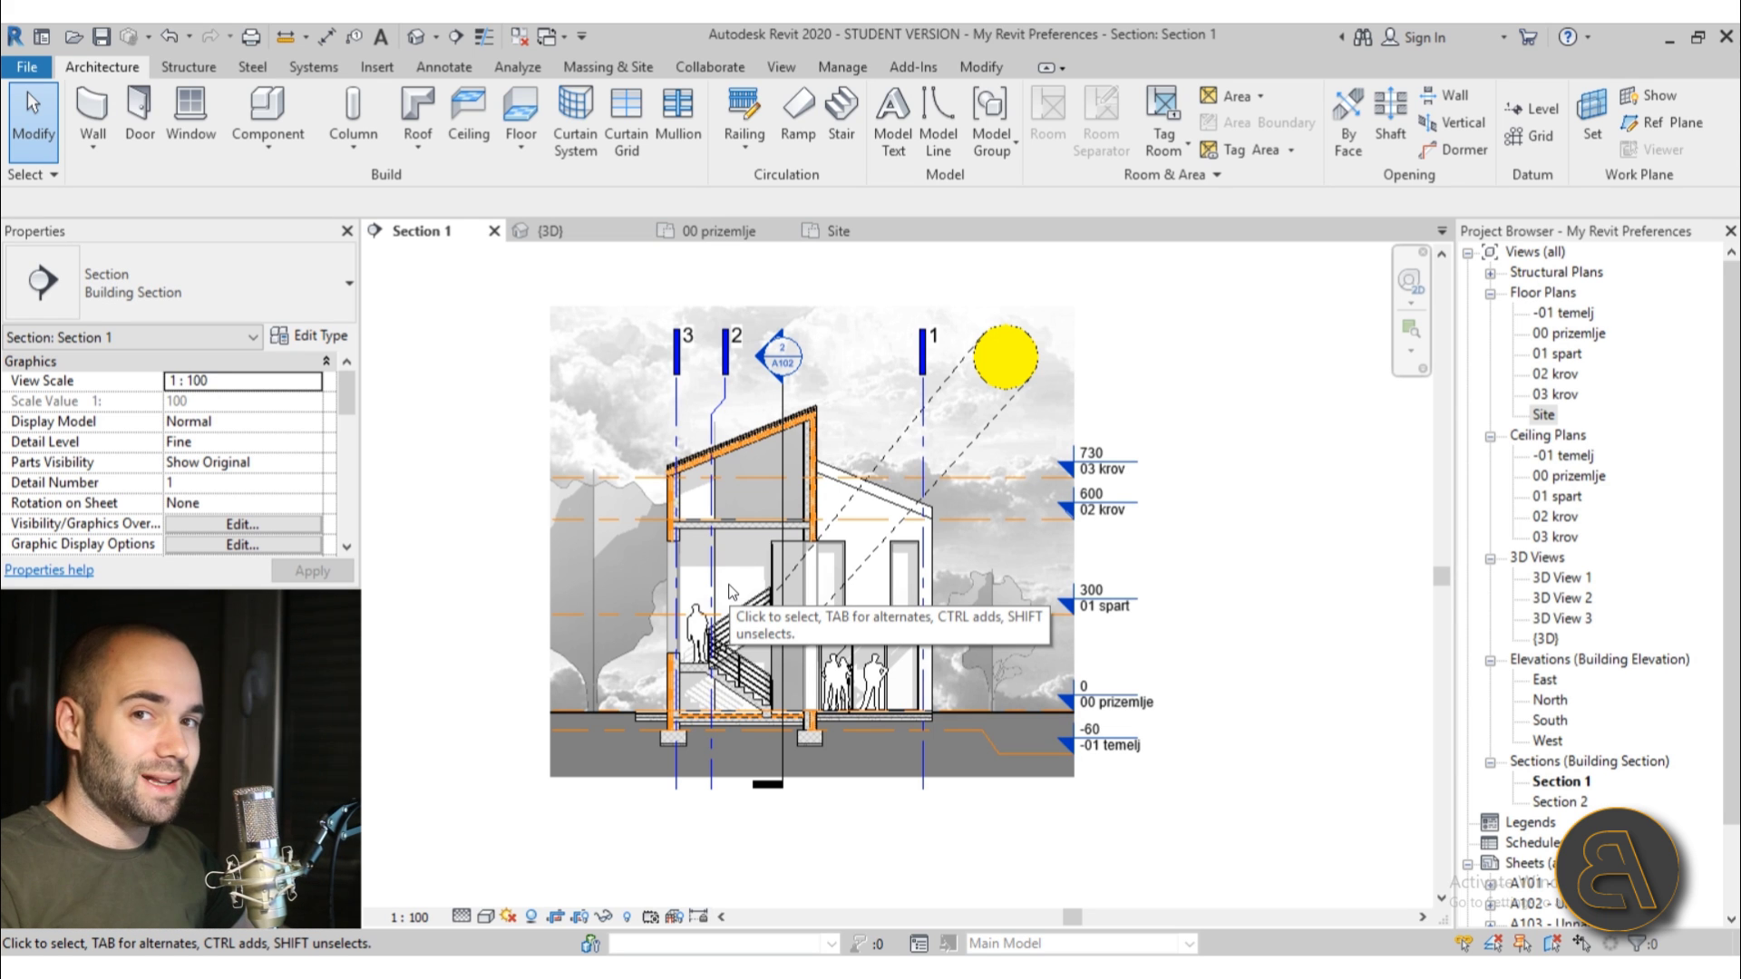
# In the 00 prizemlje floor plan, place a perspective camera in the kitchen, looking south through the house to beyond its south wall
pyautogui.doubleClick(1570, 333)
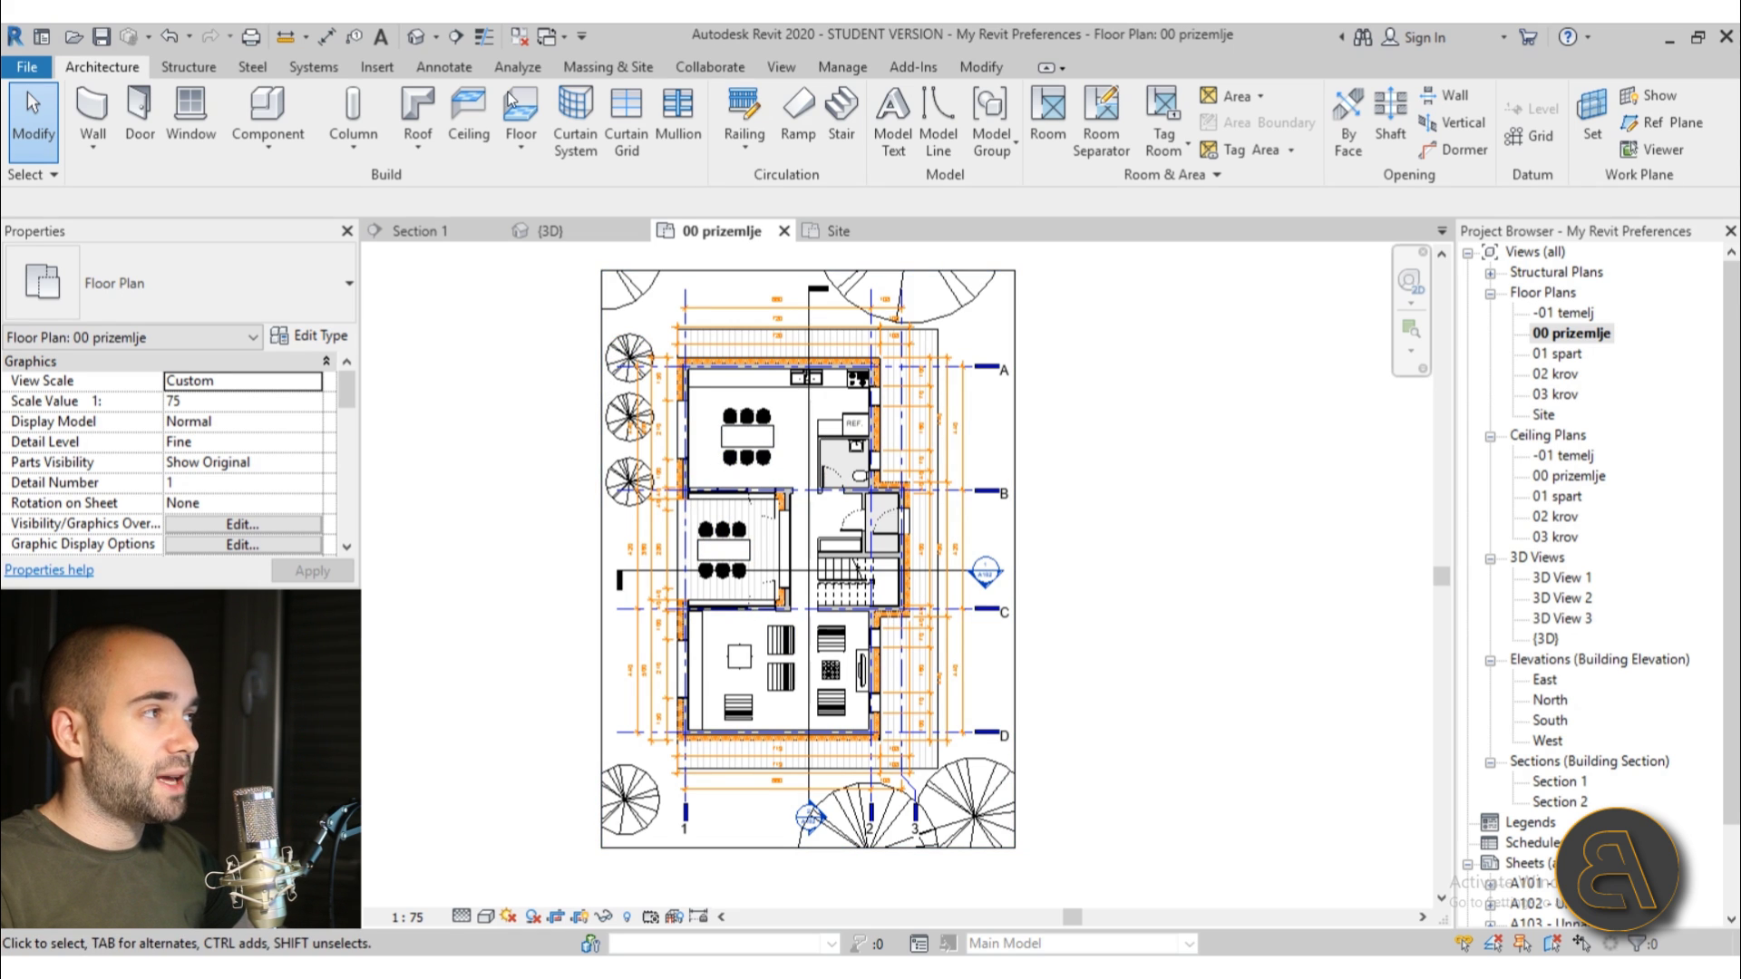
pyautogui.click(436, 37)
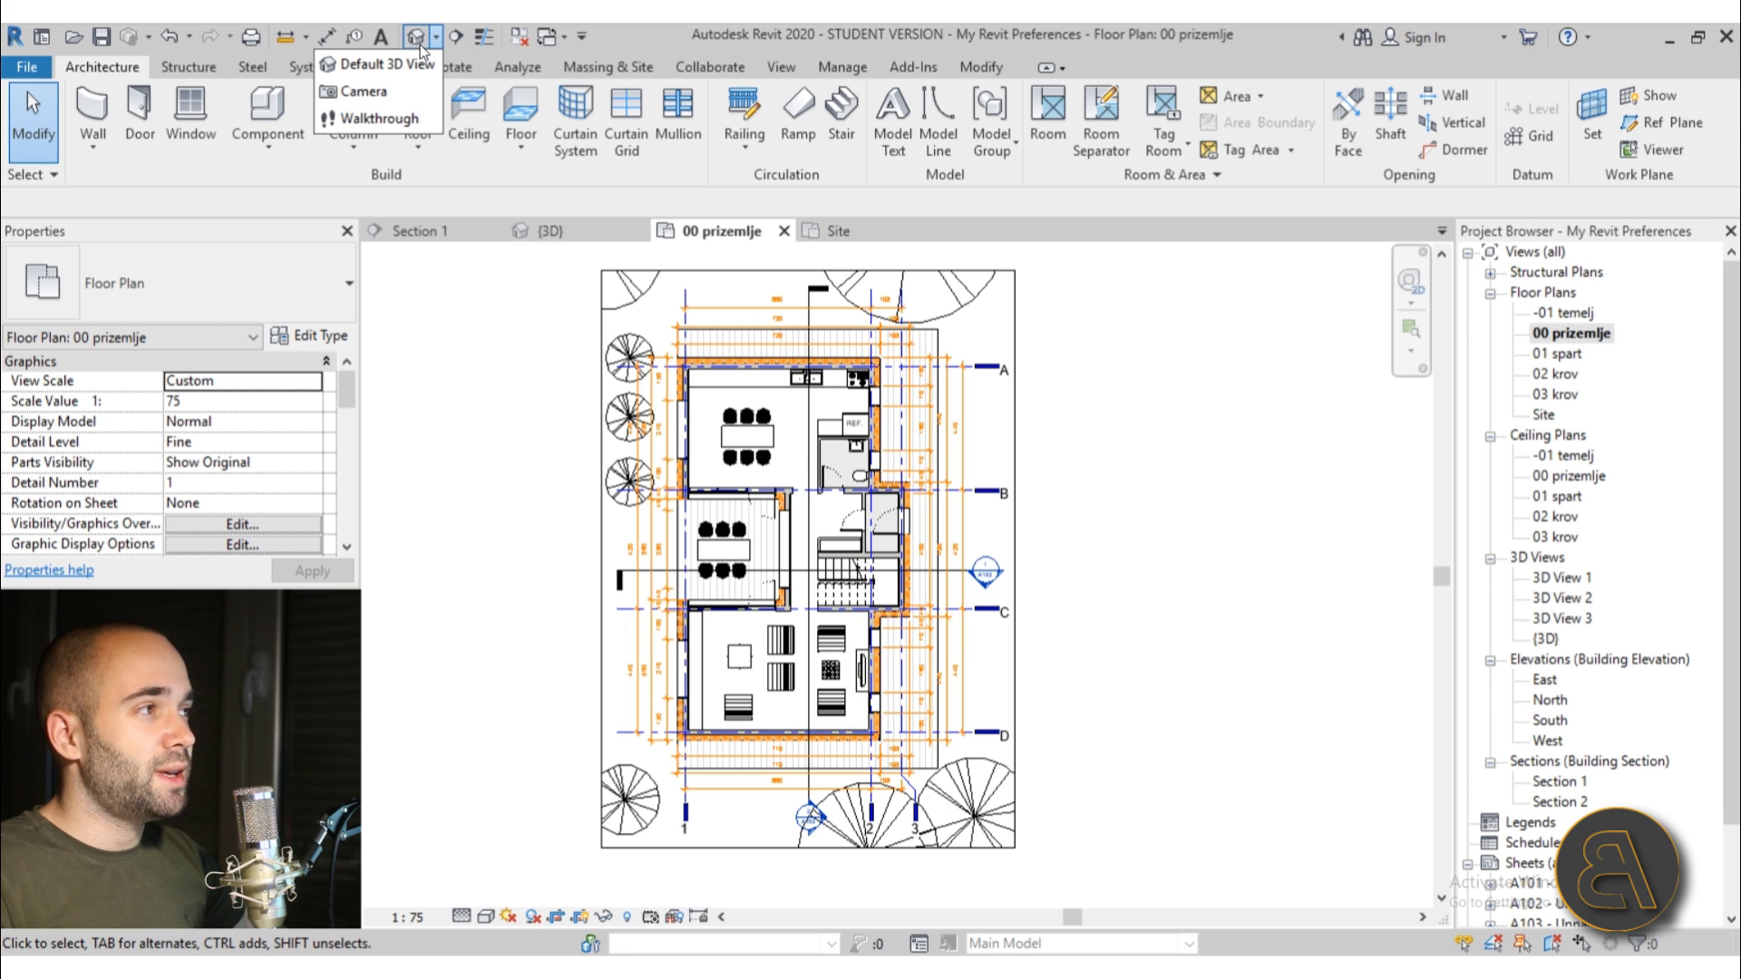
pyautogui.click(364, 91)
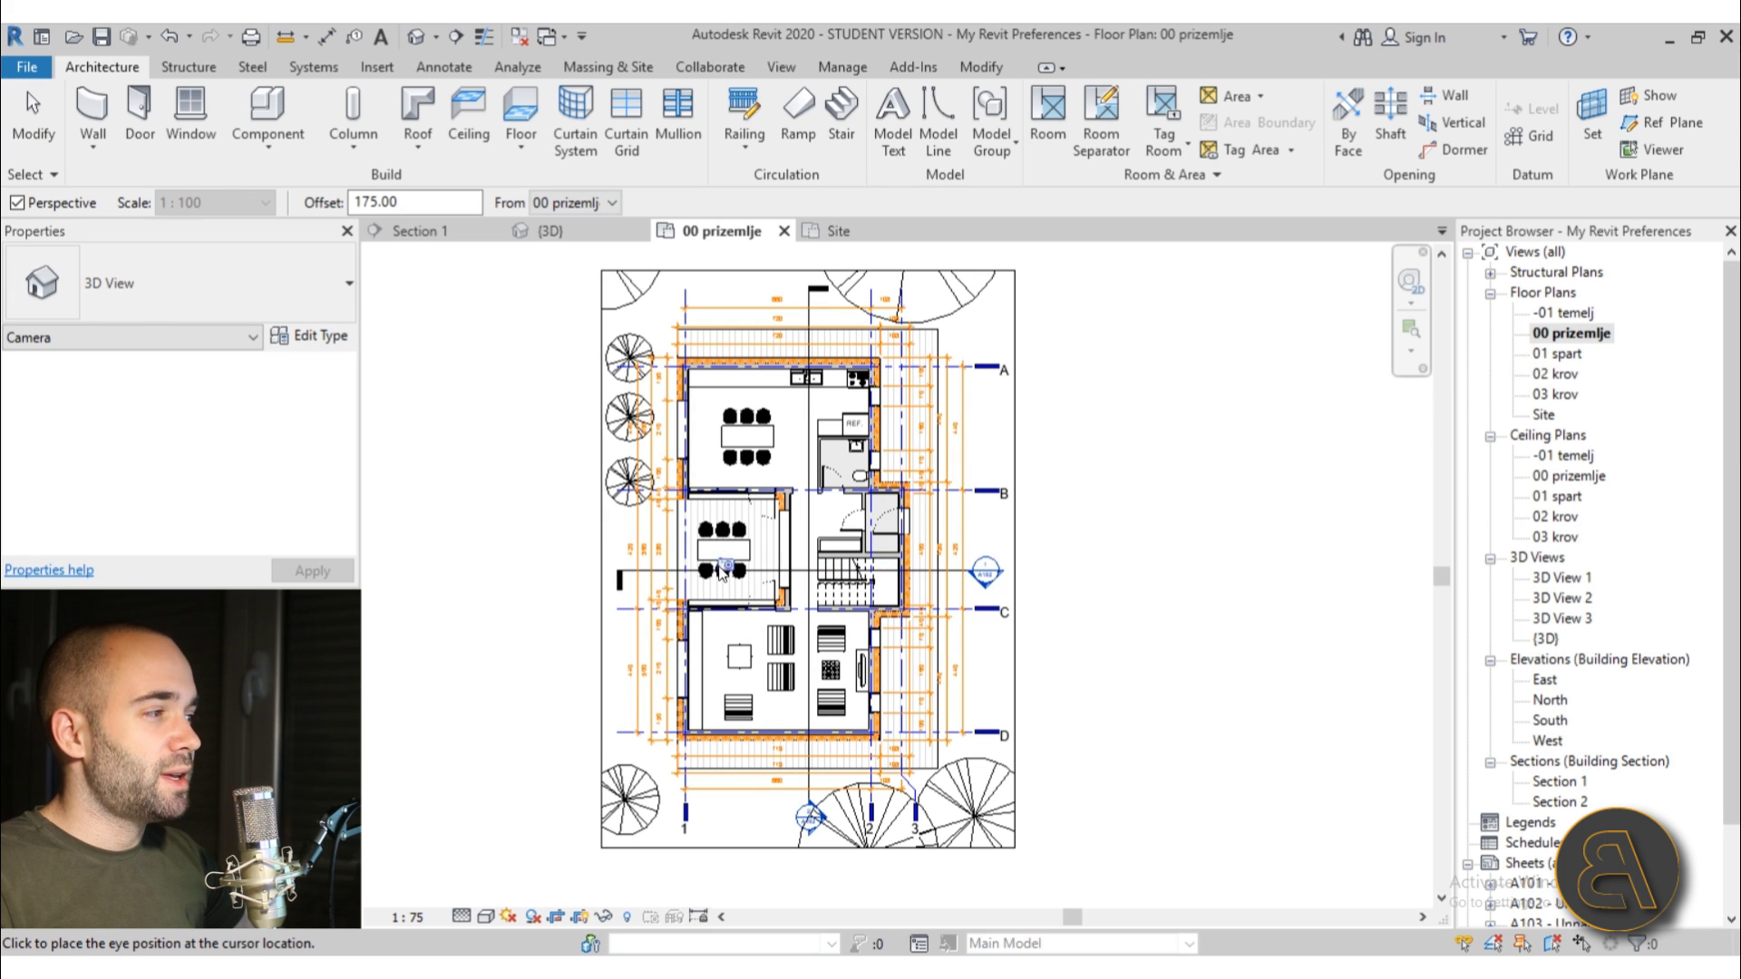
pyautogui.scroll(2, 769, 430)
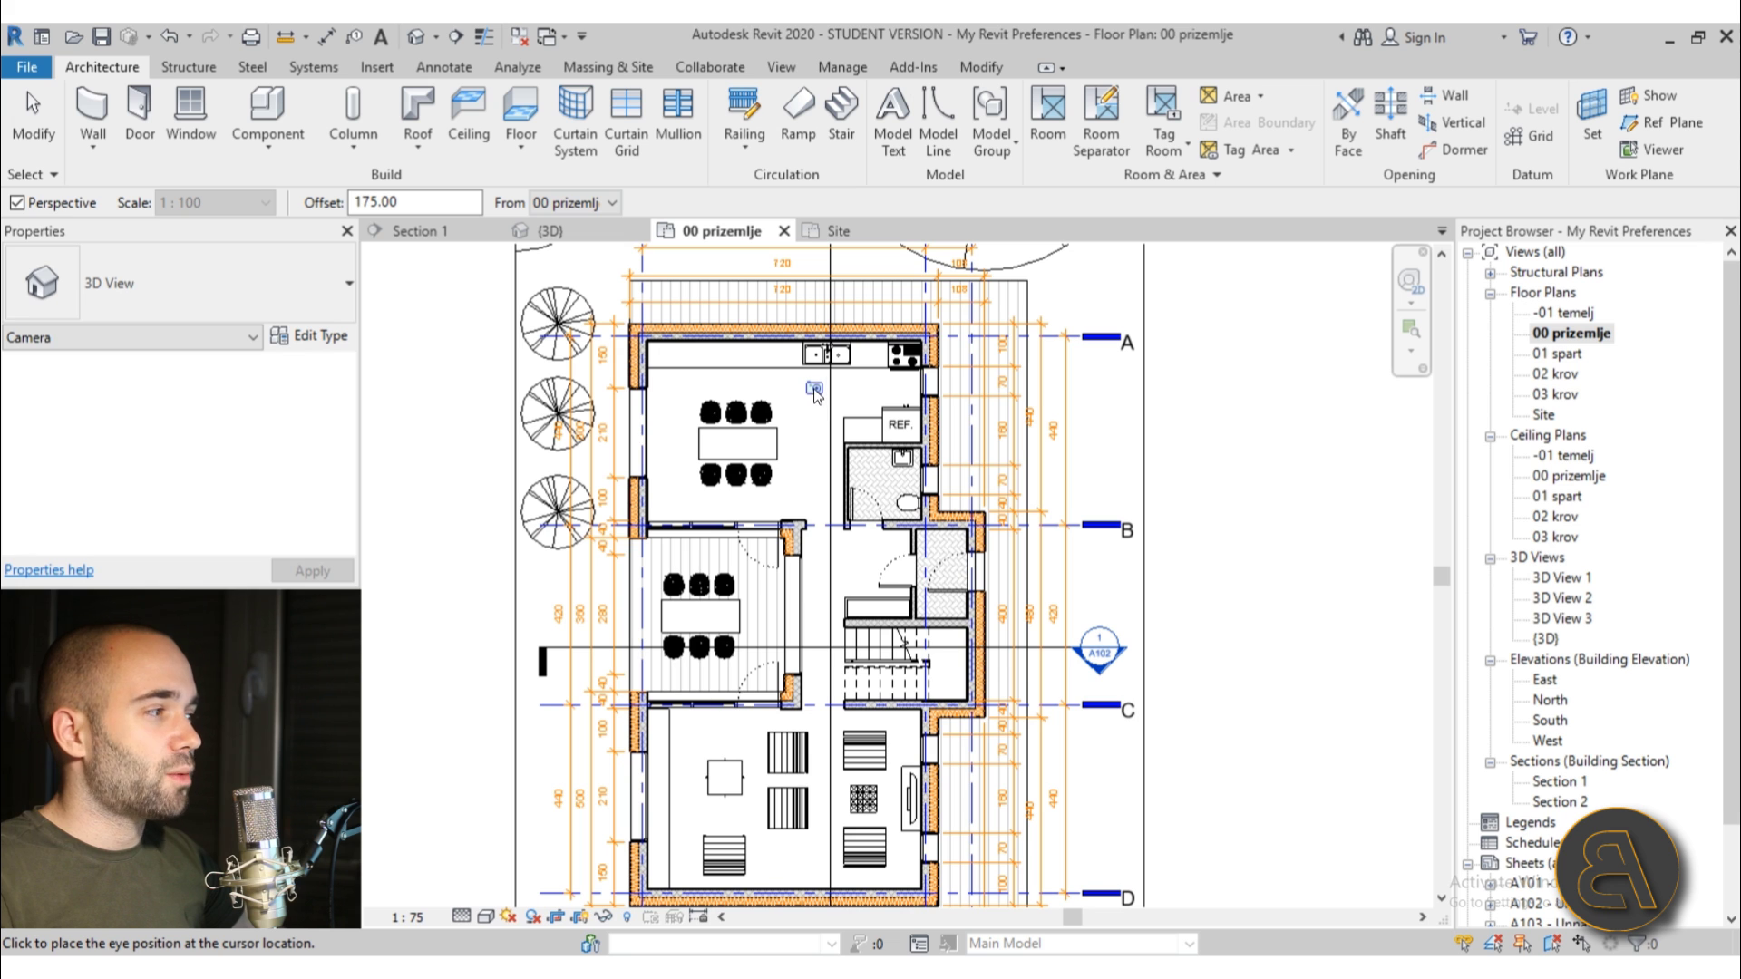
pyautogui.click(813, 390)
pyautogui.scroll(-2, 802, 577)
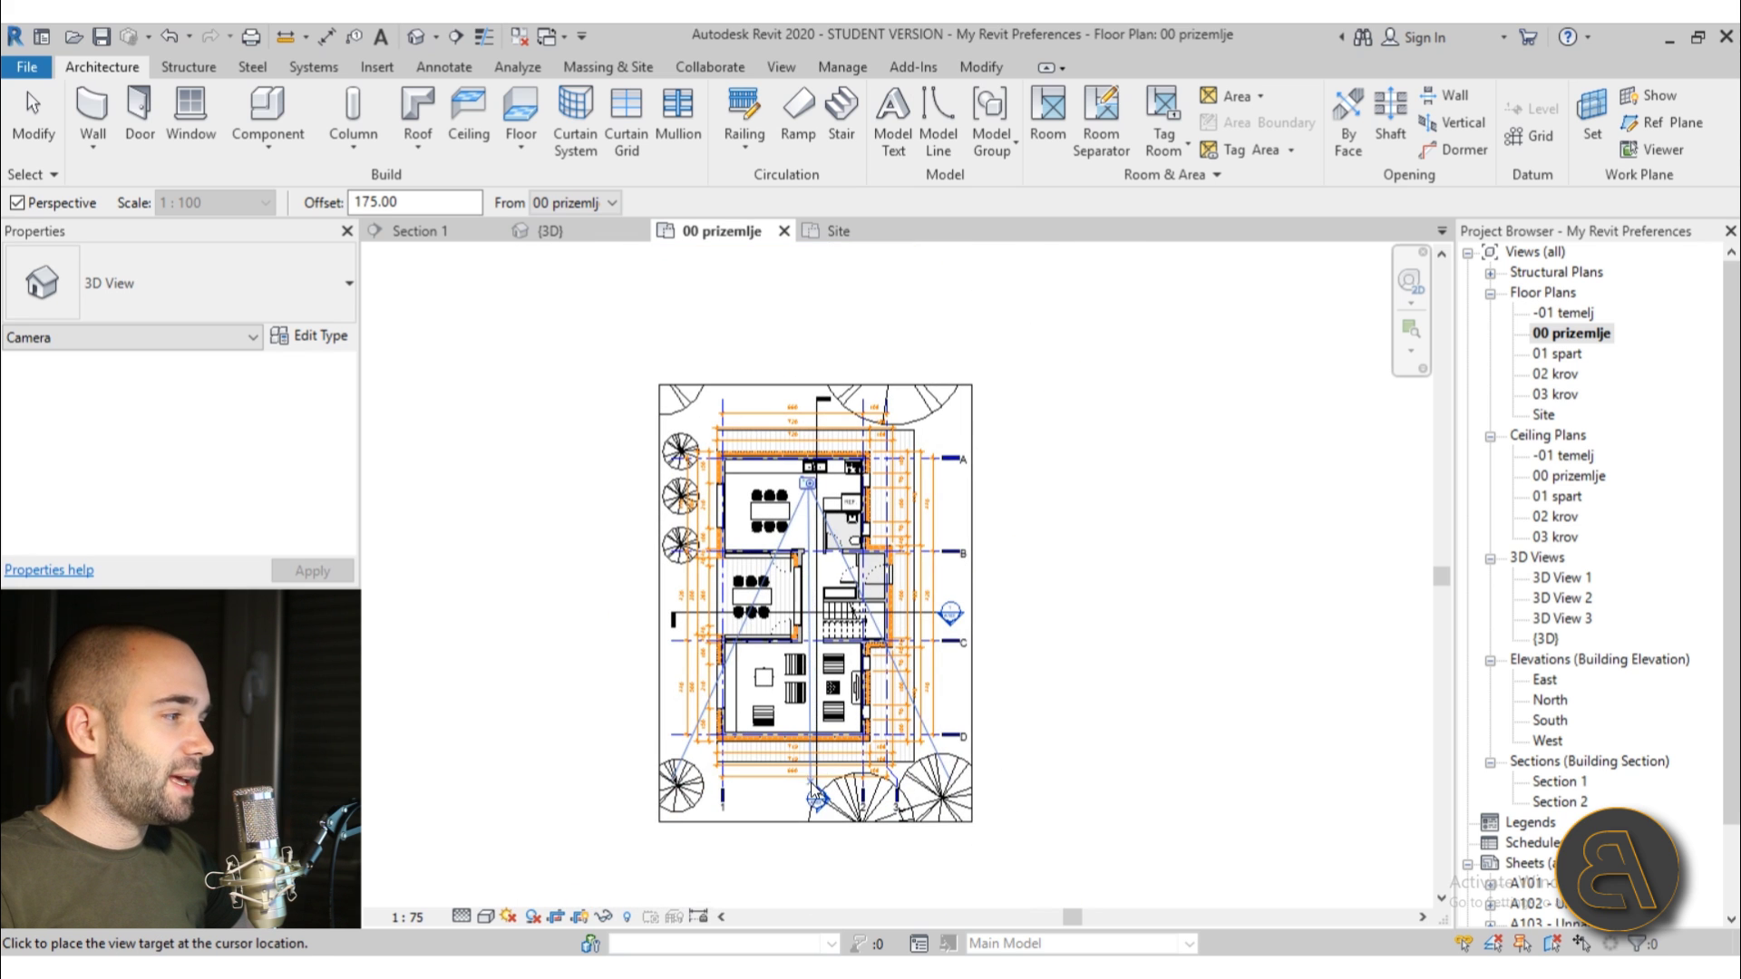
pyautogui.click(813, 833)
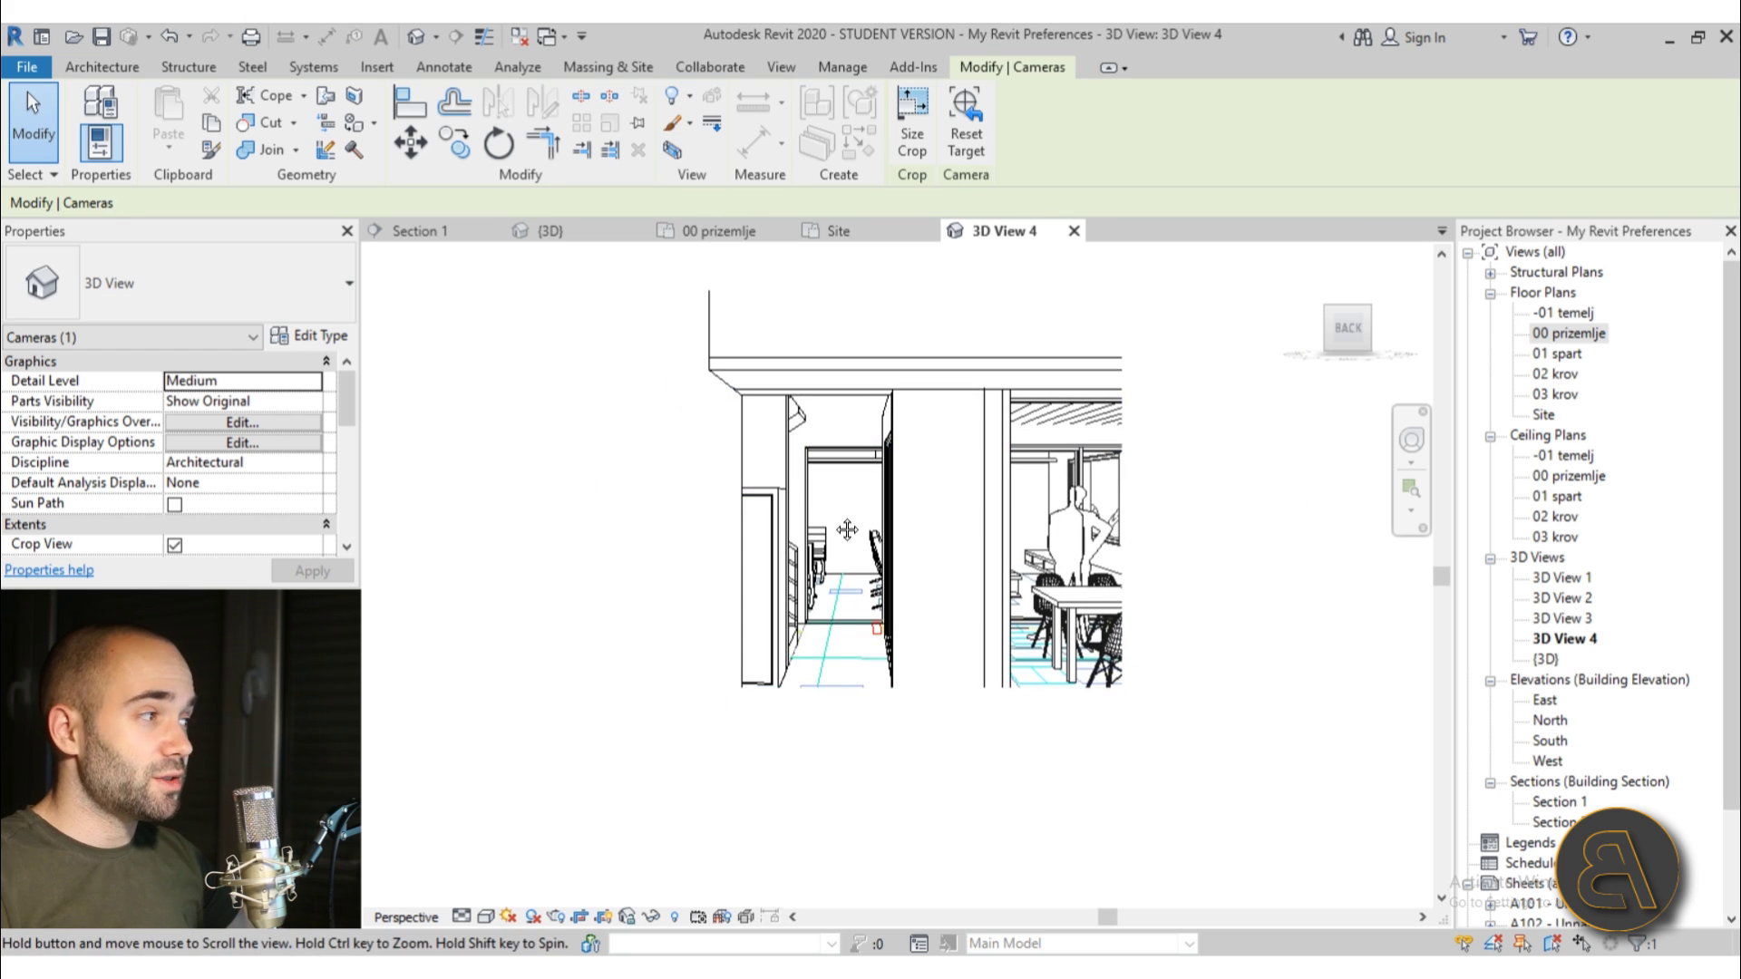
# Turn on the Section Box for the new camera view, 3D View 4, and select the box in that view
pyautogui.scroll(-3, 248, 537)
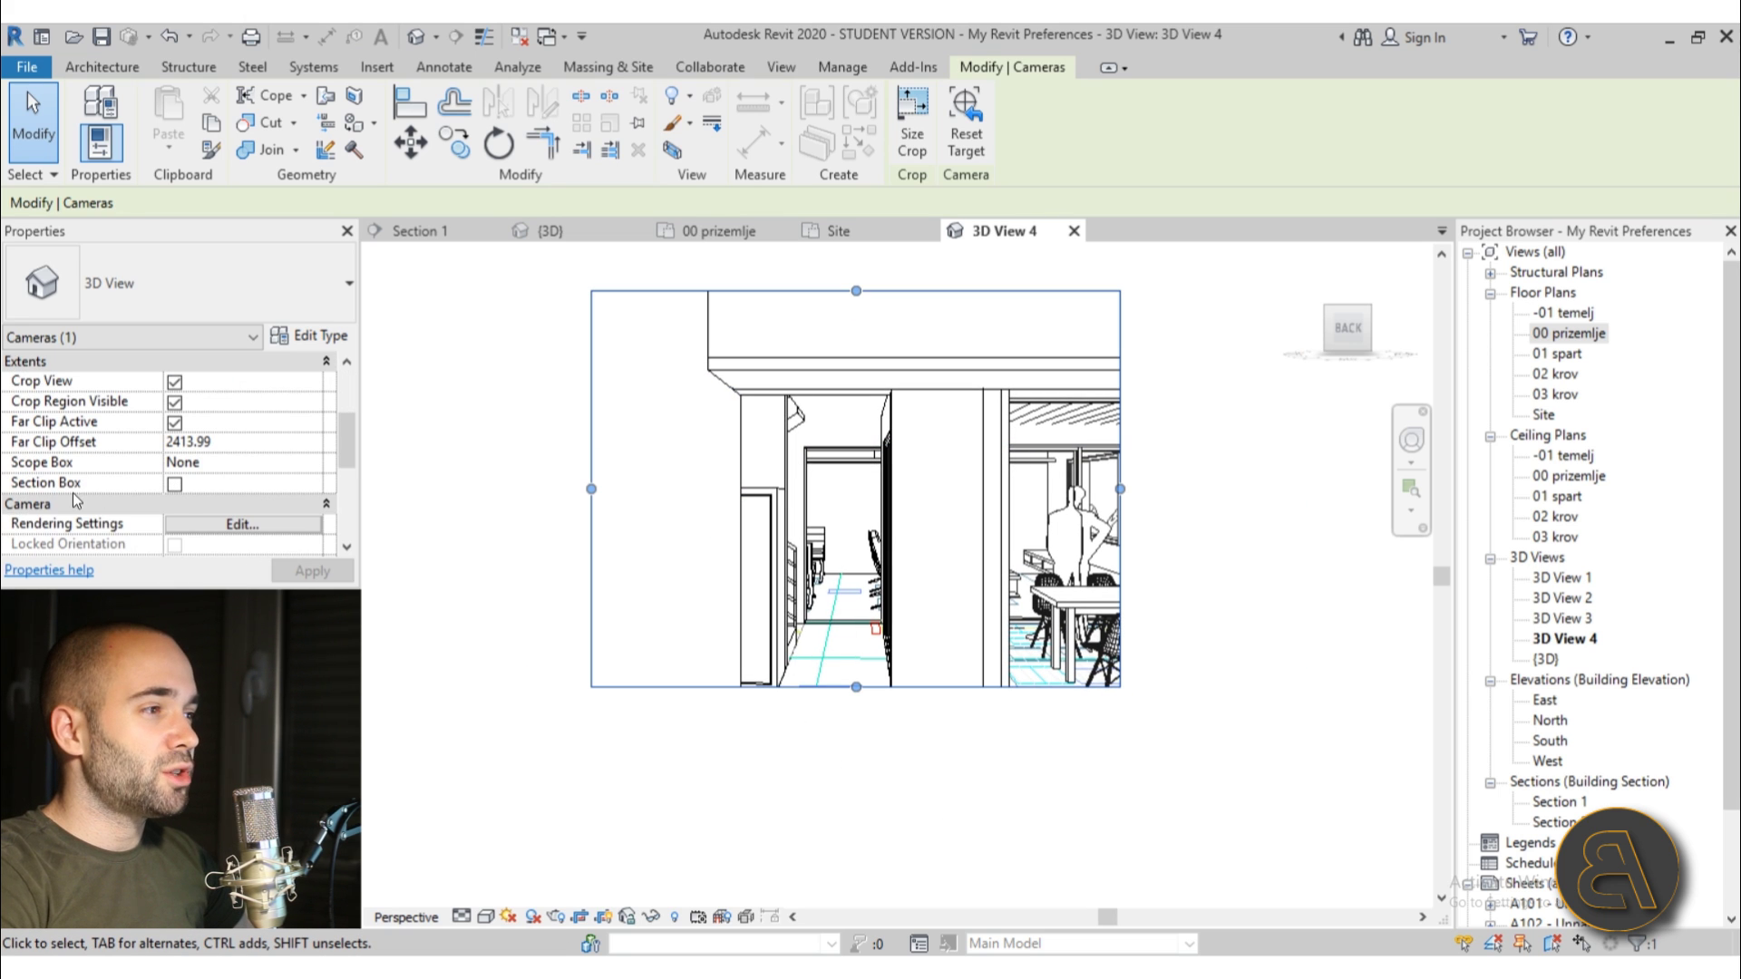
pyautogui.click(175, 485)
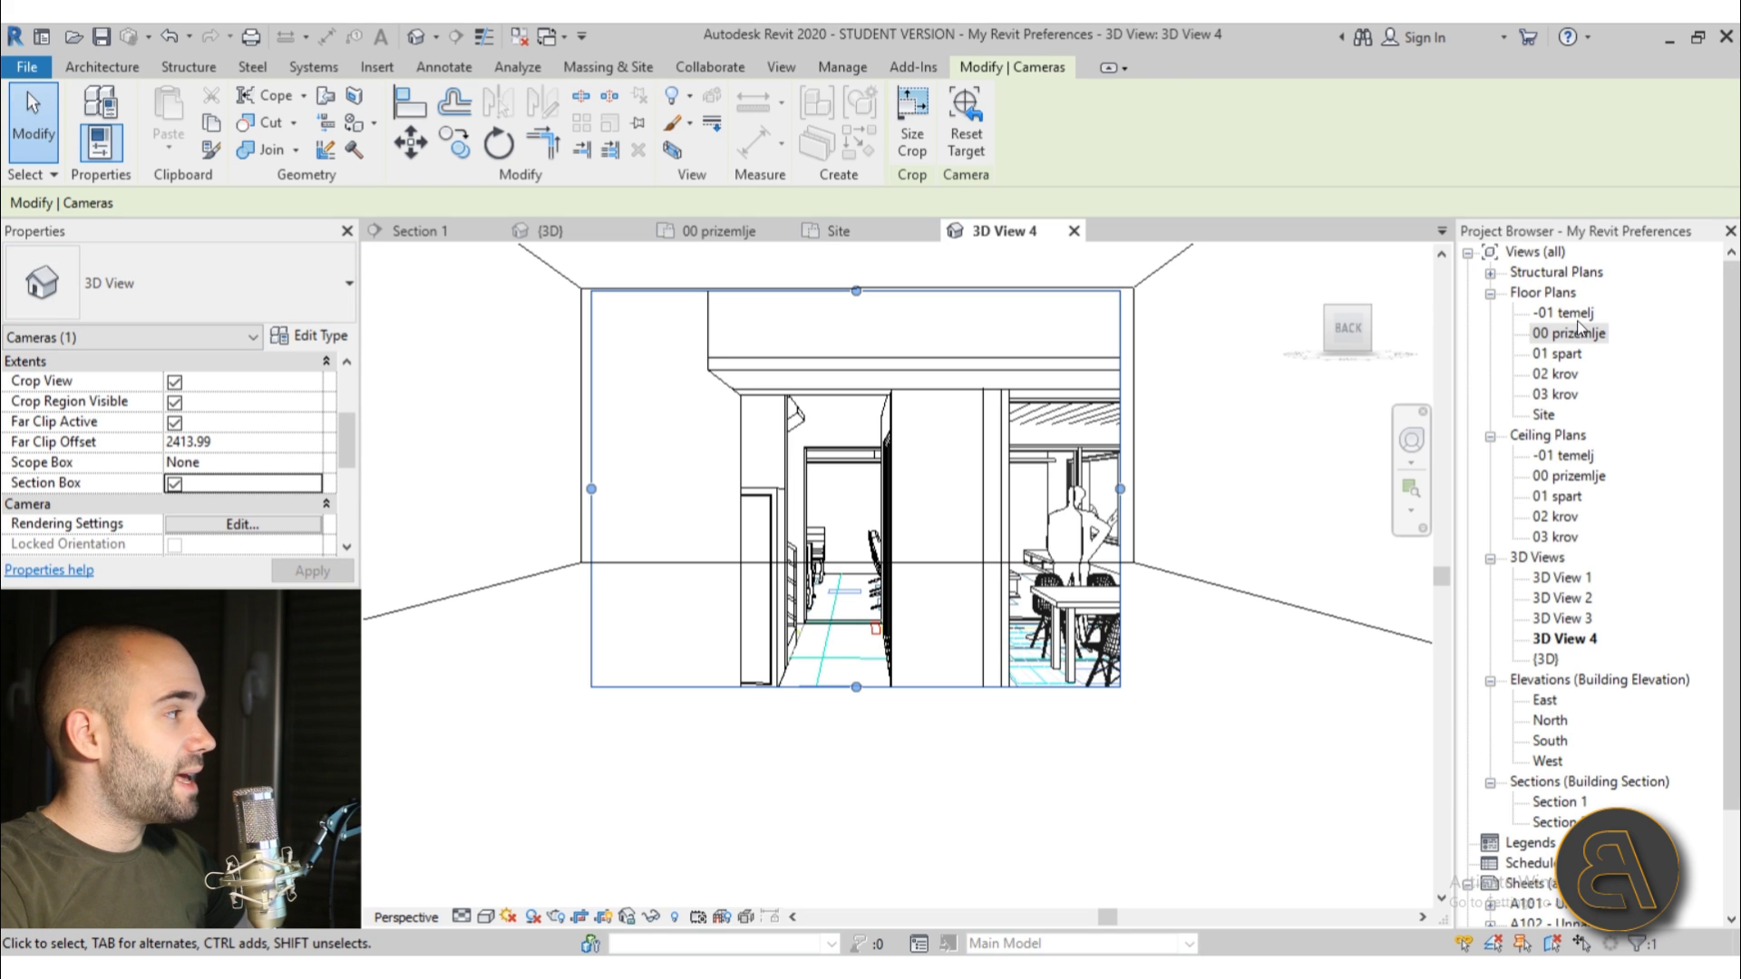
pyautogui.doubleClick(1561, 335)
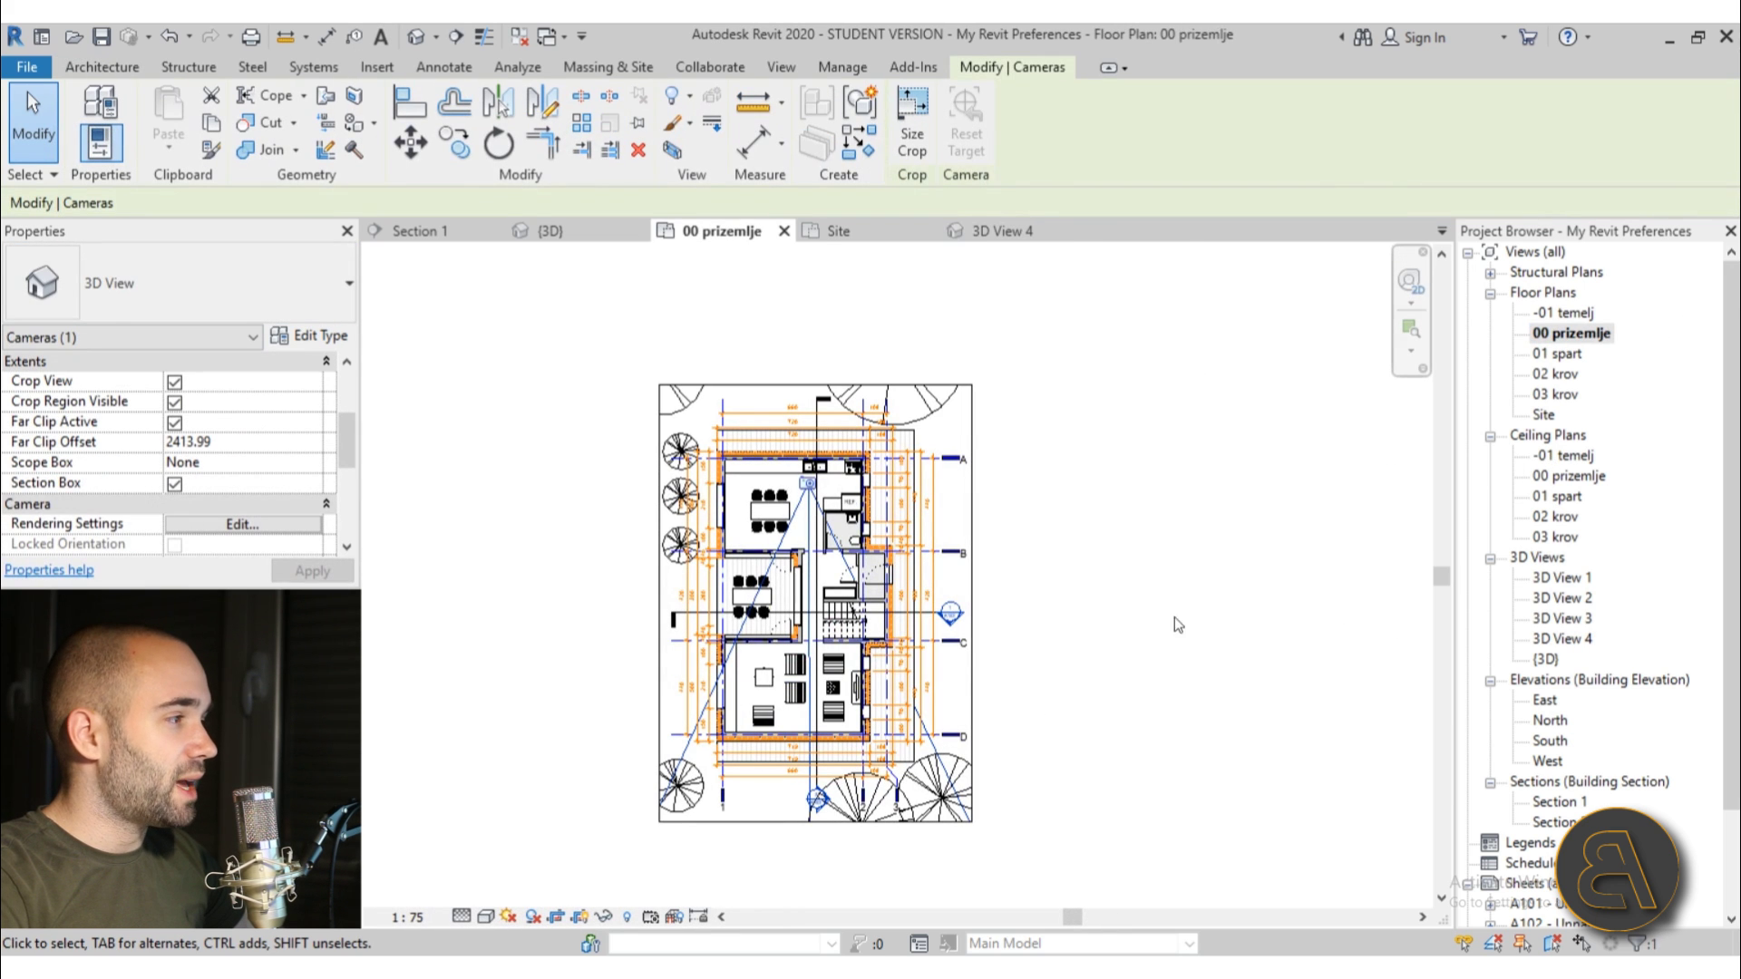
pyautogui.doubleClick(1564, 640)
pyautogui.click(548, 542)
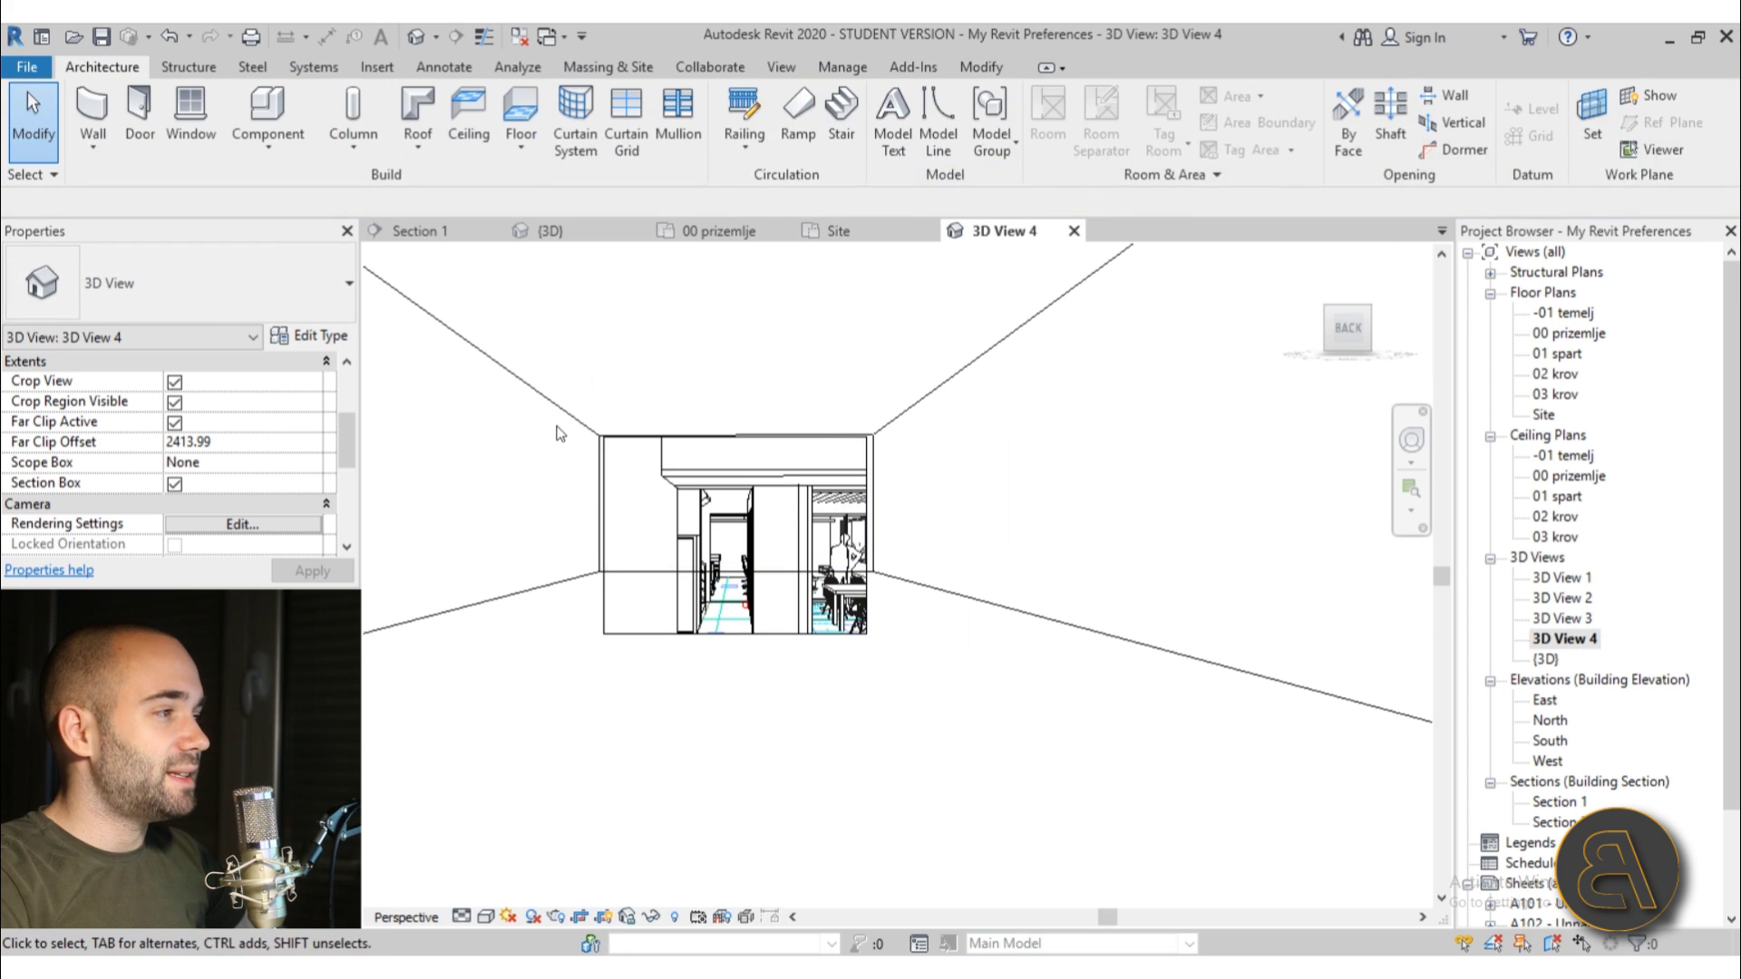
pyautogui.click(555, 404)
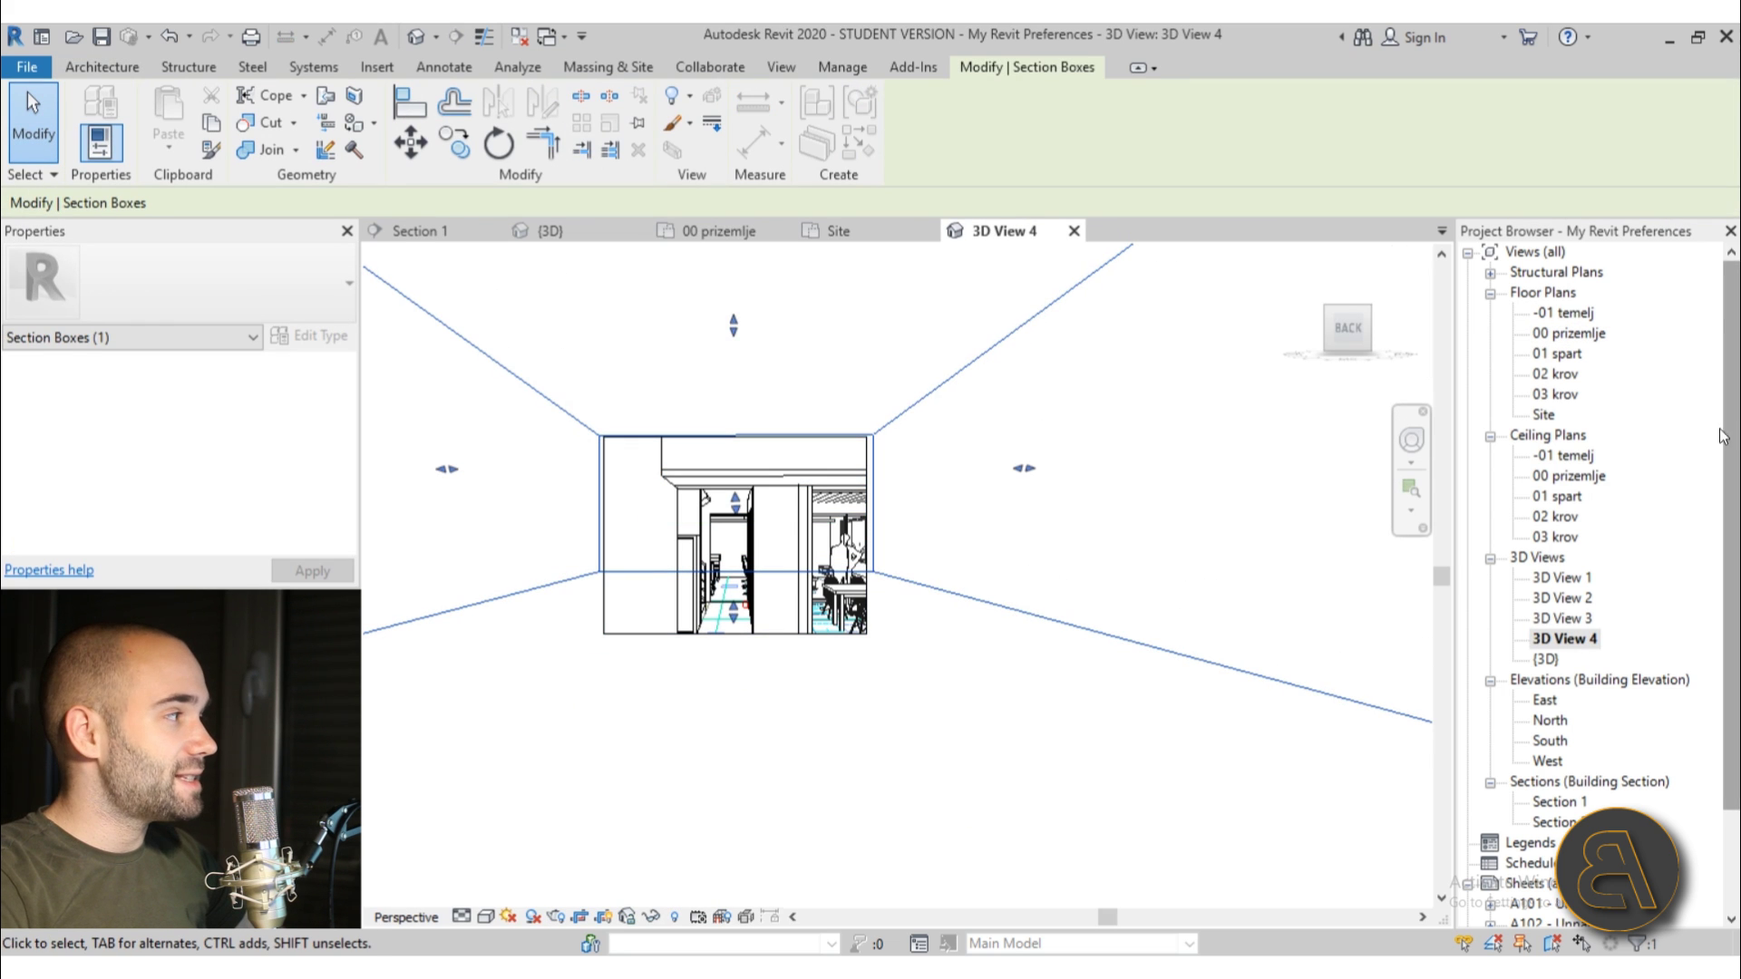
# In the 00 prizemlje plan, move the section box's north boundary south to the Section 1 line through the staircase
pyautogui.doubleClick(1567, 333)
pyautogui.scroll(-3, 784, 395)
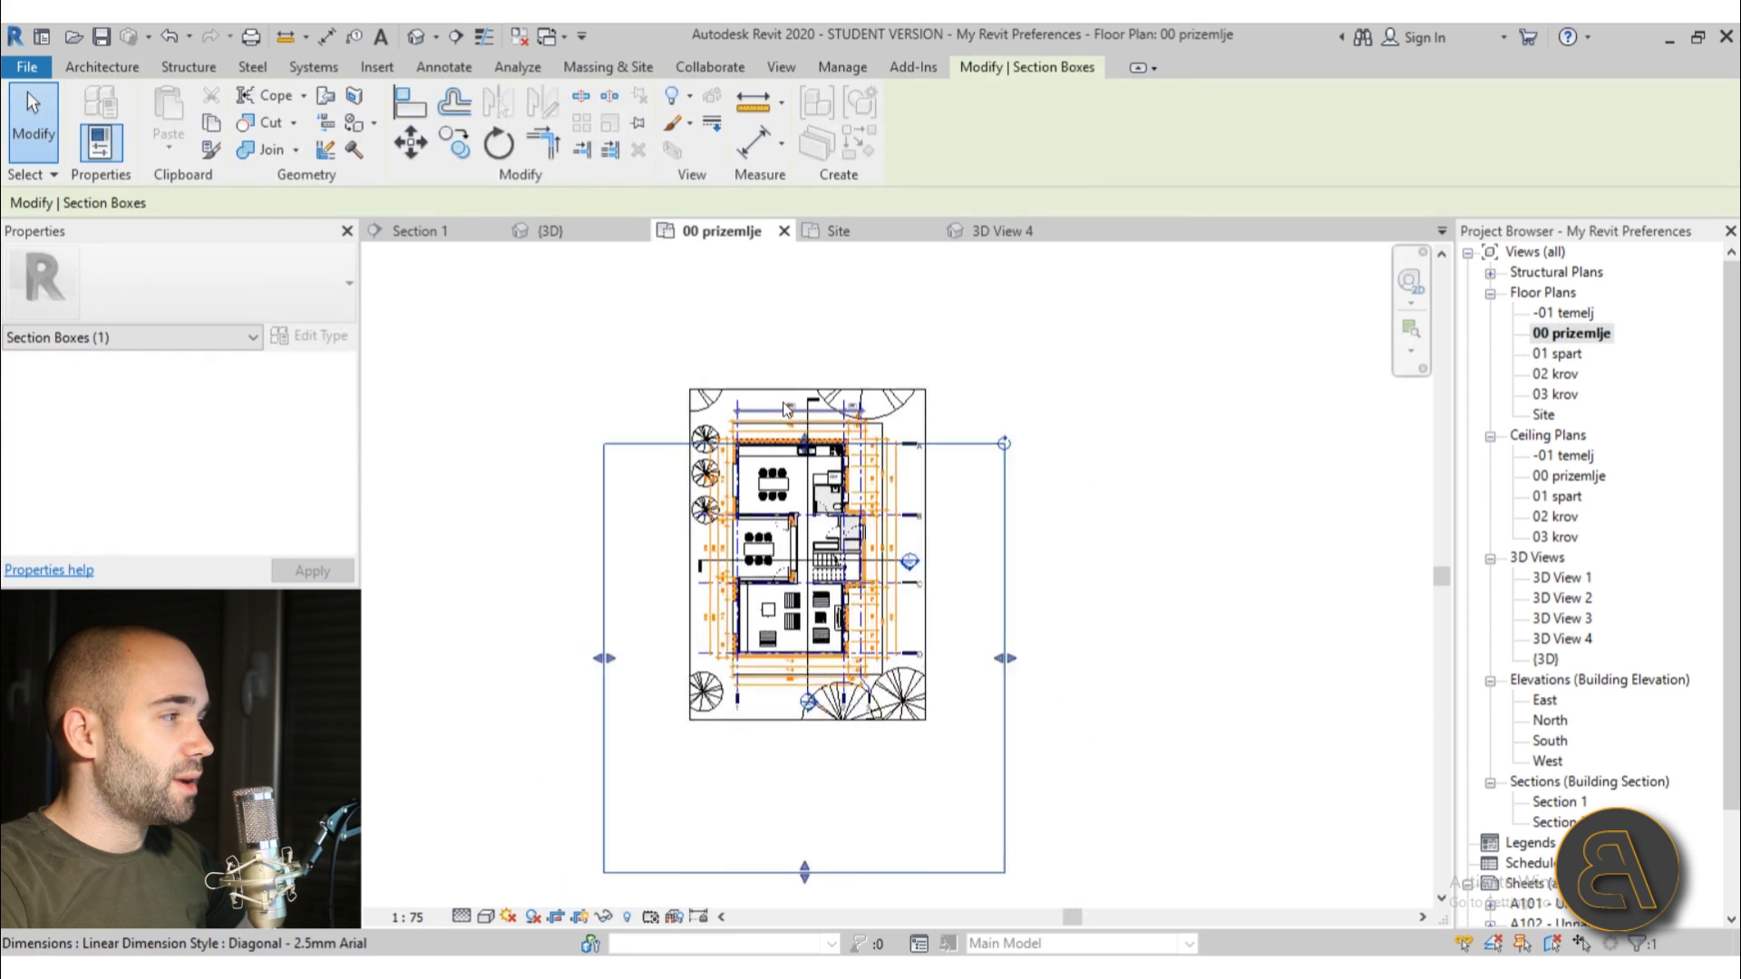
pyautogui.scroll(2, 808, 454)
pyautogui.moveTo(803, 444)
pyautogui.mouseDown()
pyautogui.moveTo(803, 558)
pyautogui.moveTo(821, 571)
pyautogui.mouseUp()
pyautogui.scroll(3, 820, 566)
pyautogui.scroll(2, 645, 598)
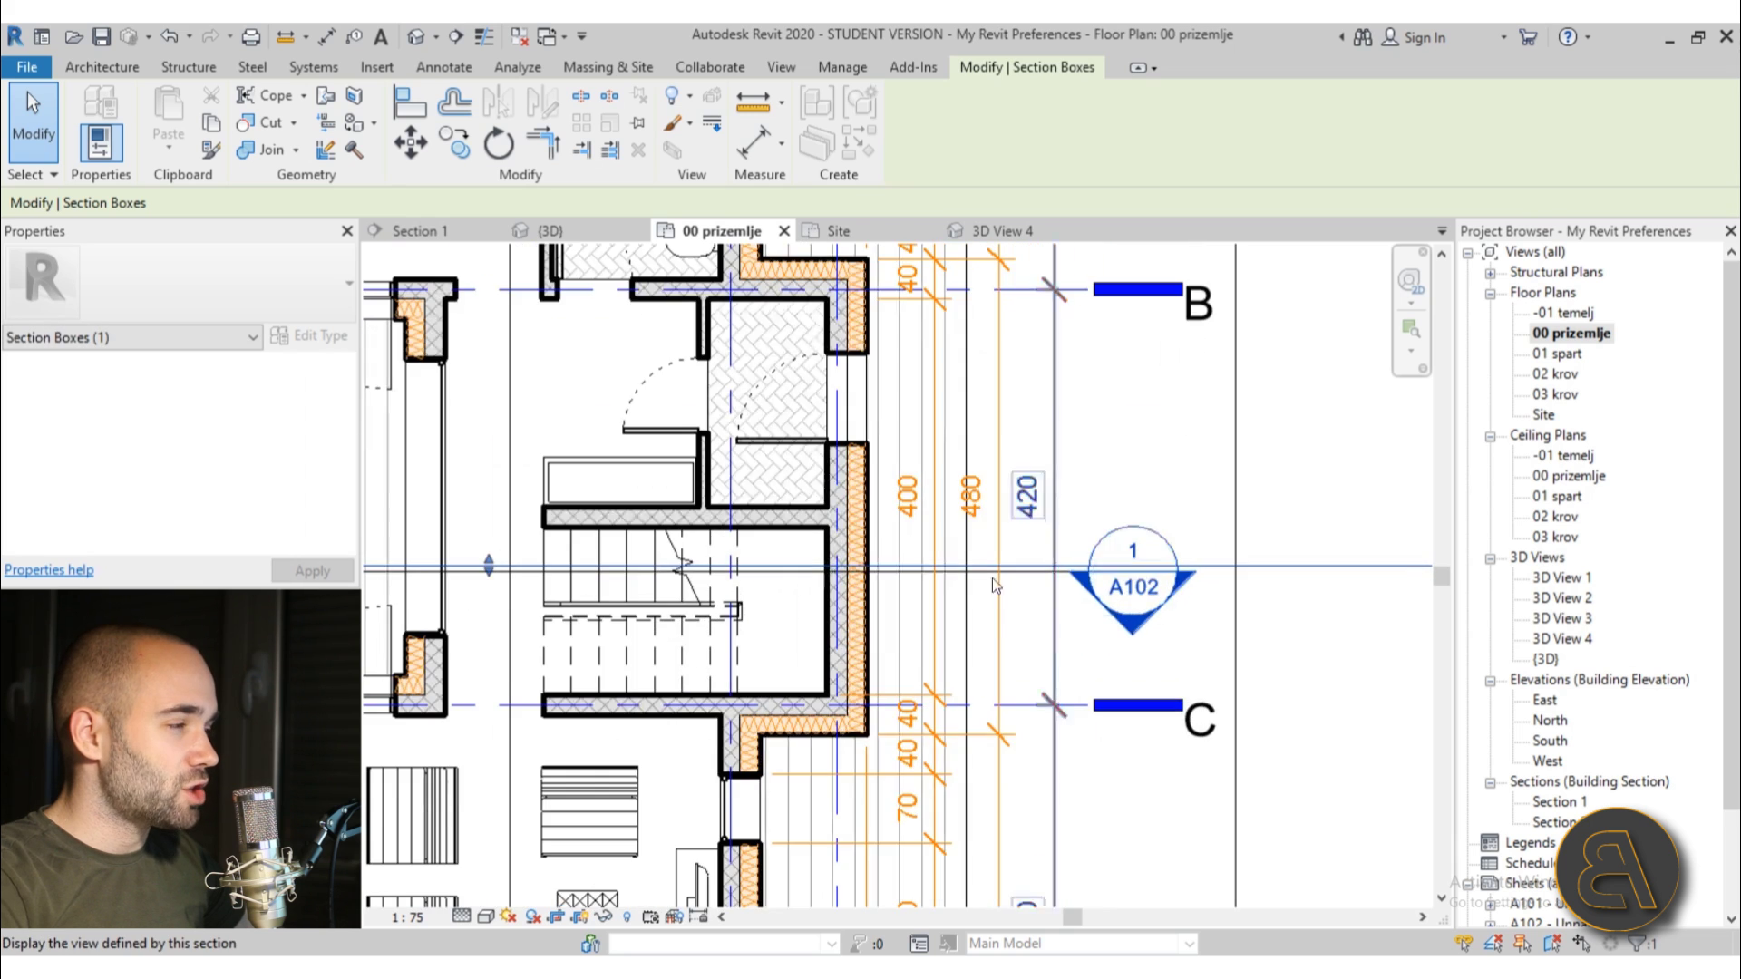
pyautogui.scroll(2, 645, 598)
pyautogui.moveTo(649, 565); pyautogui.dragTo(650, 567)
pyautogui.scroll(-4, 960, 462)
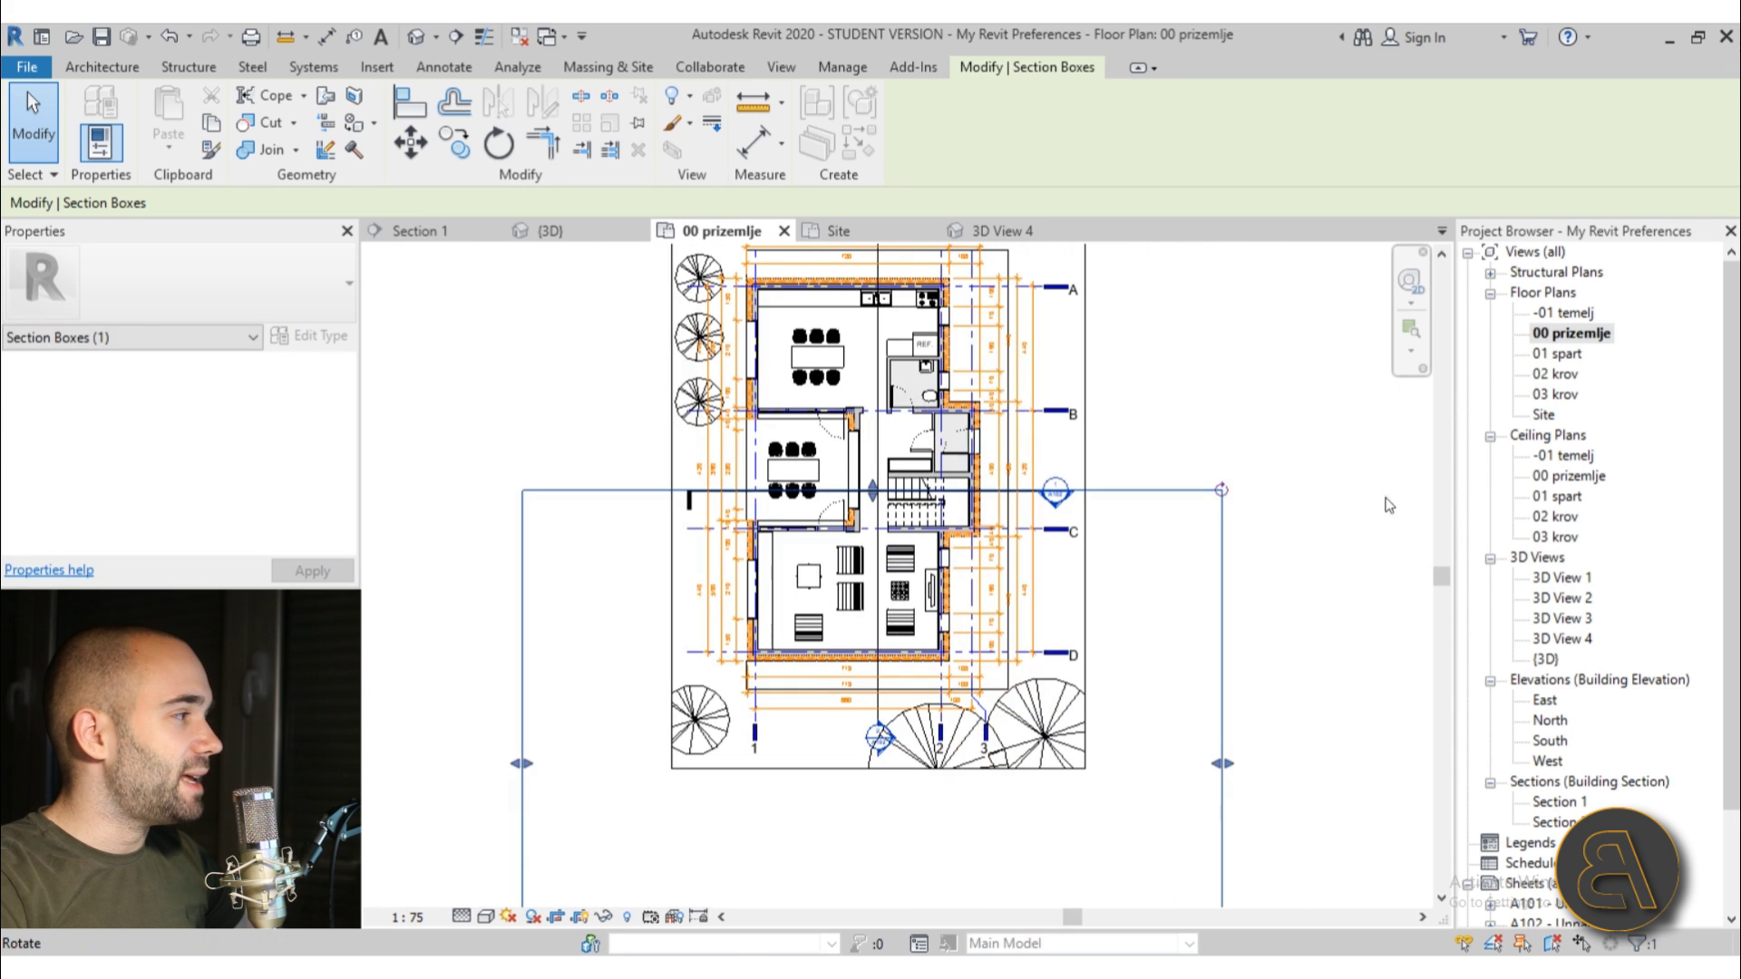
# Reopen 3D View 4, select the camera's crop region and extend its upper edge to take in the upper floors
pyautogui.doubleClick(1571, 639)
pyautogui.click(775, 748)
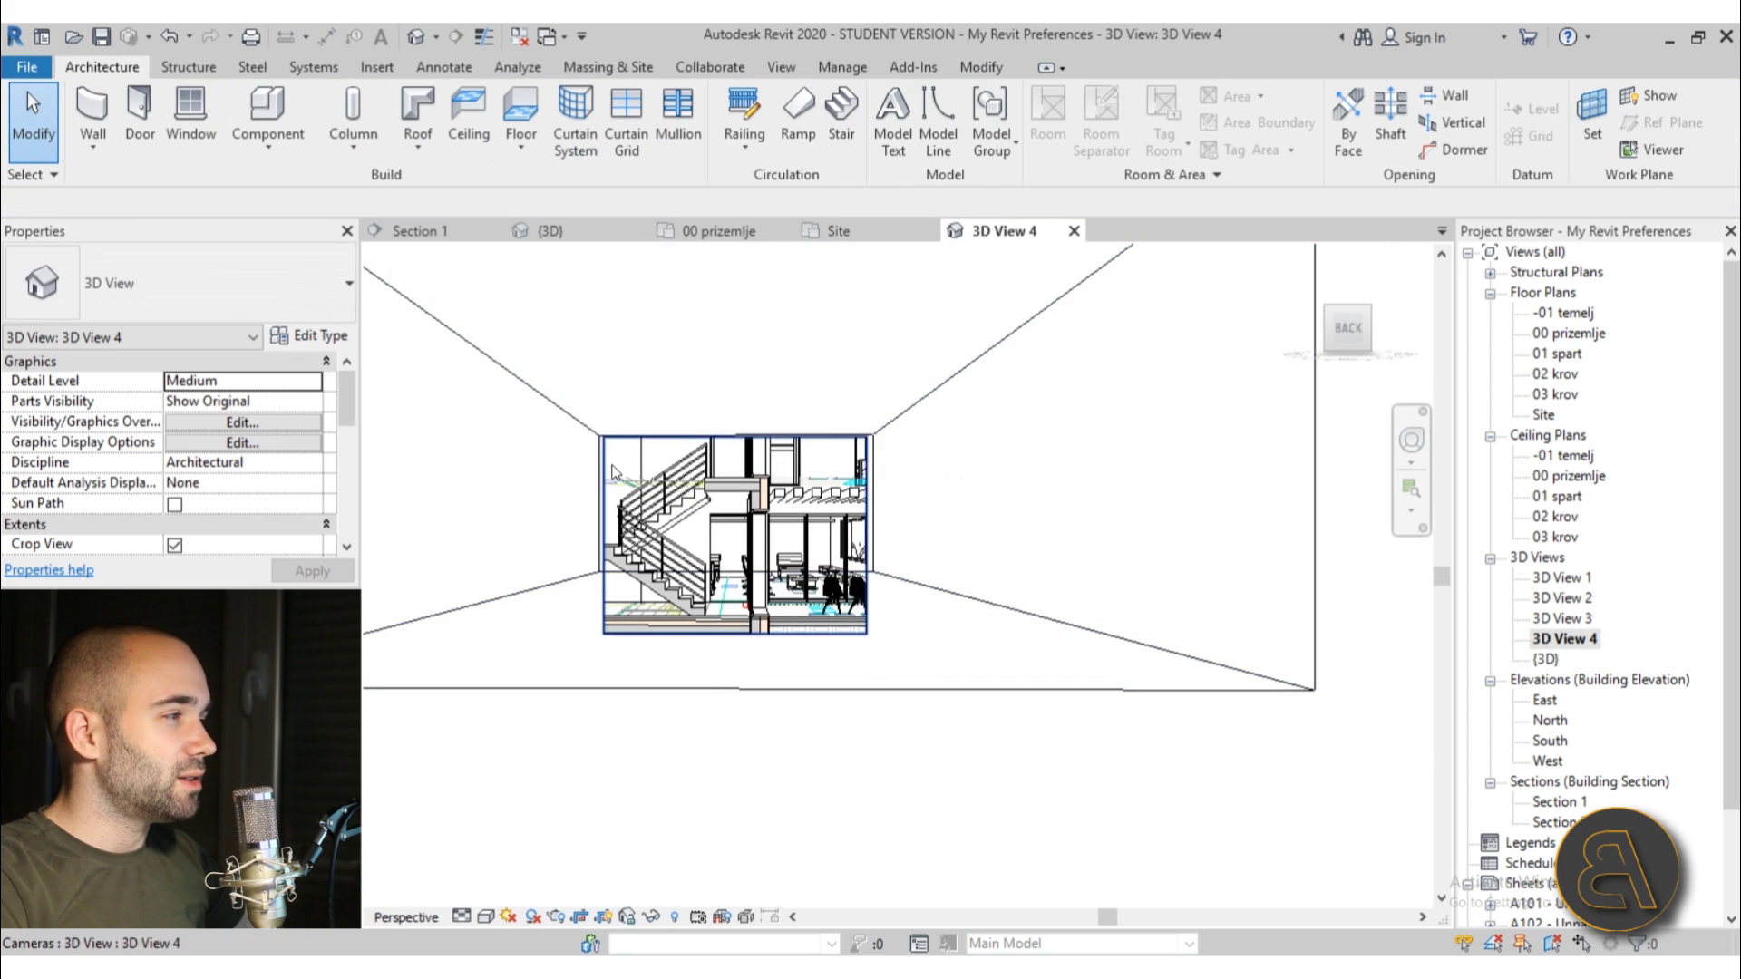
pyautogui.scroll(3, 589, 449)
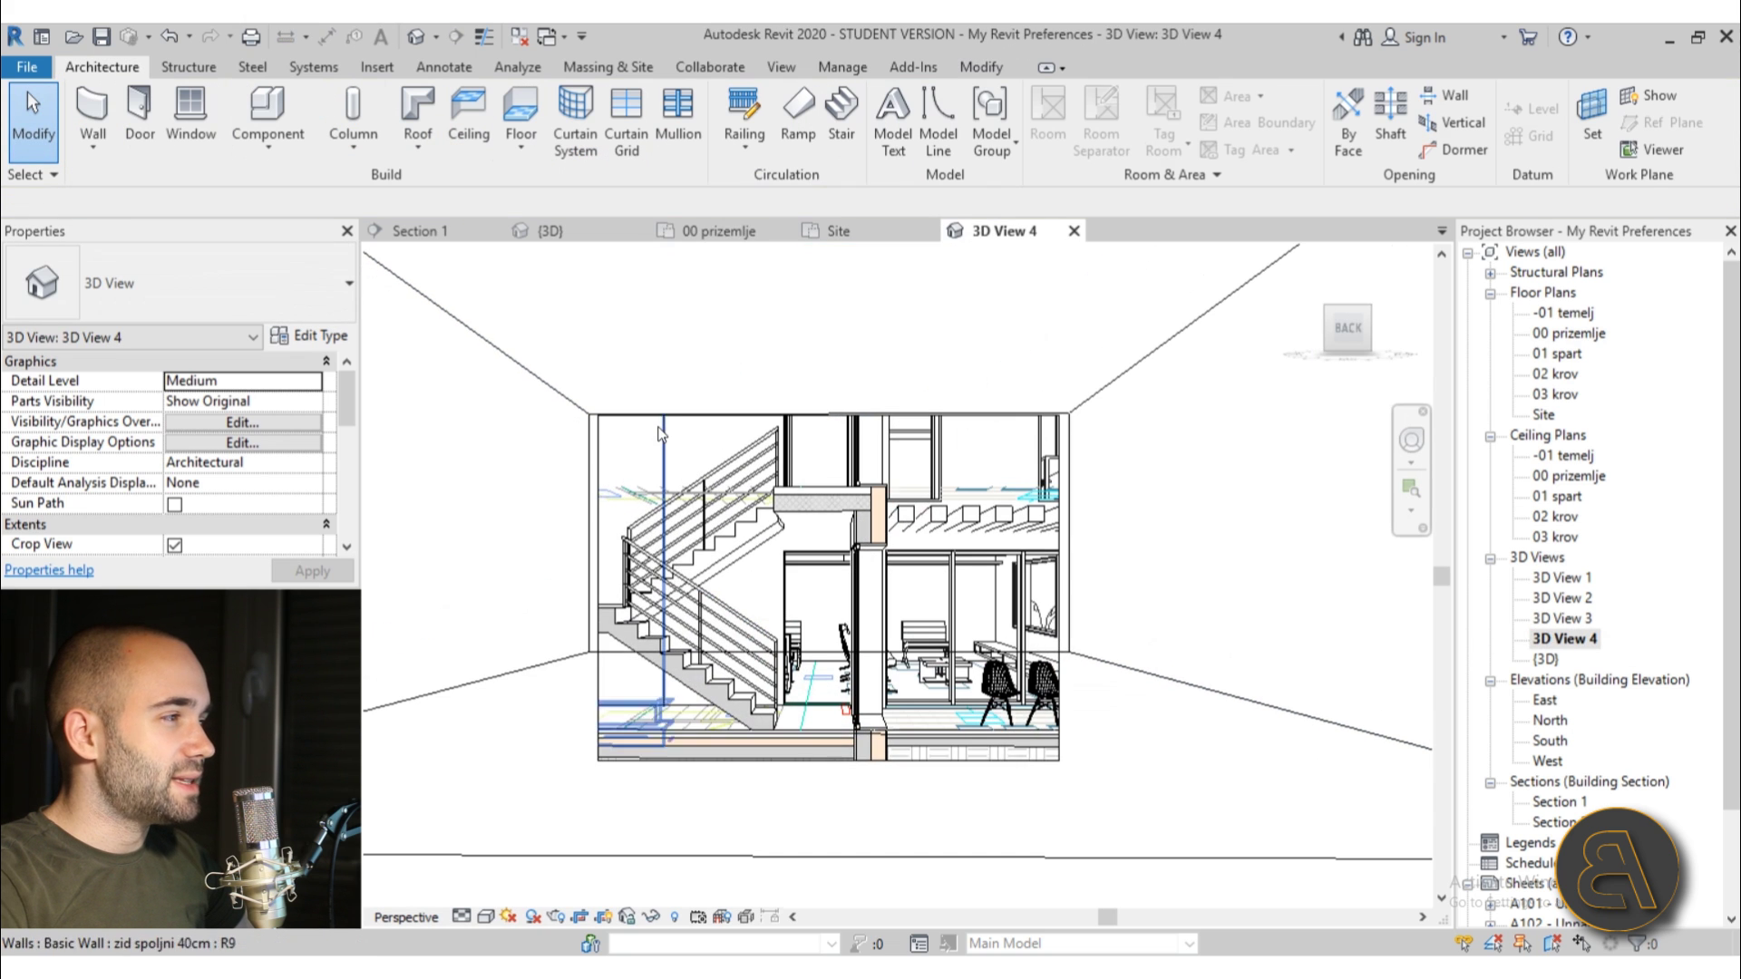
pyautogui.click(589, 442)
pyautogui.scroll(-3, 590, 442)
pyautogui.moveTo(784, 423); pyautogui.dragTo(784, 271)
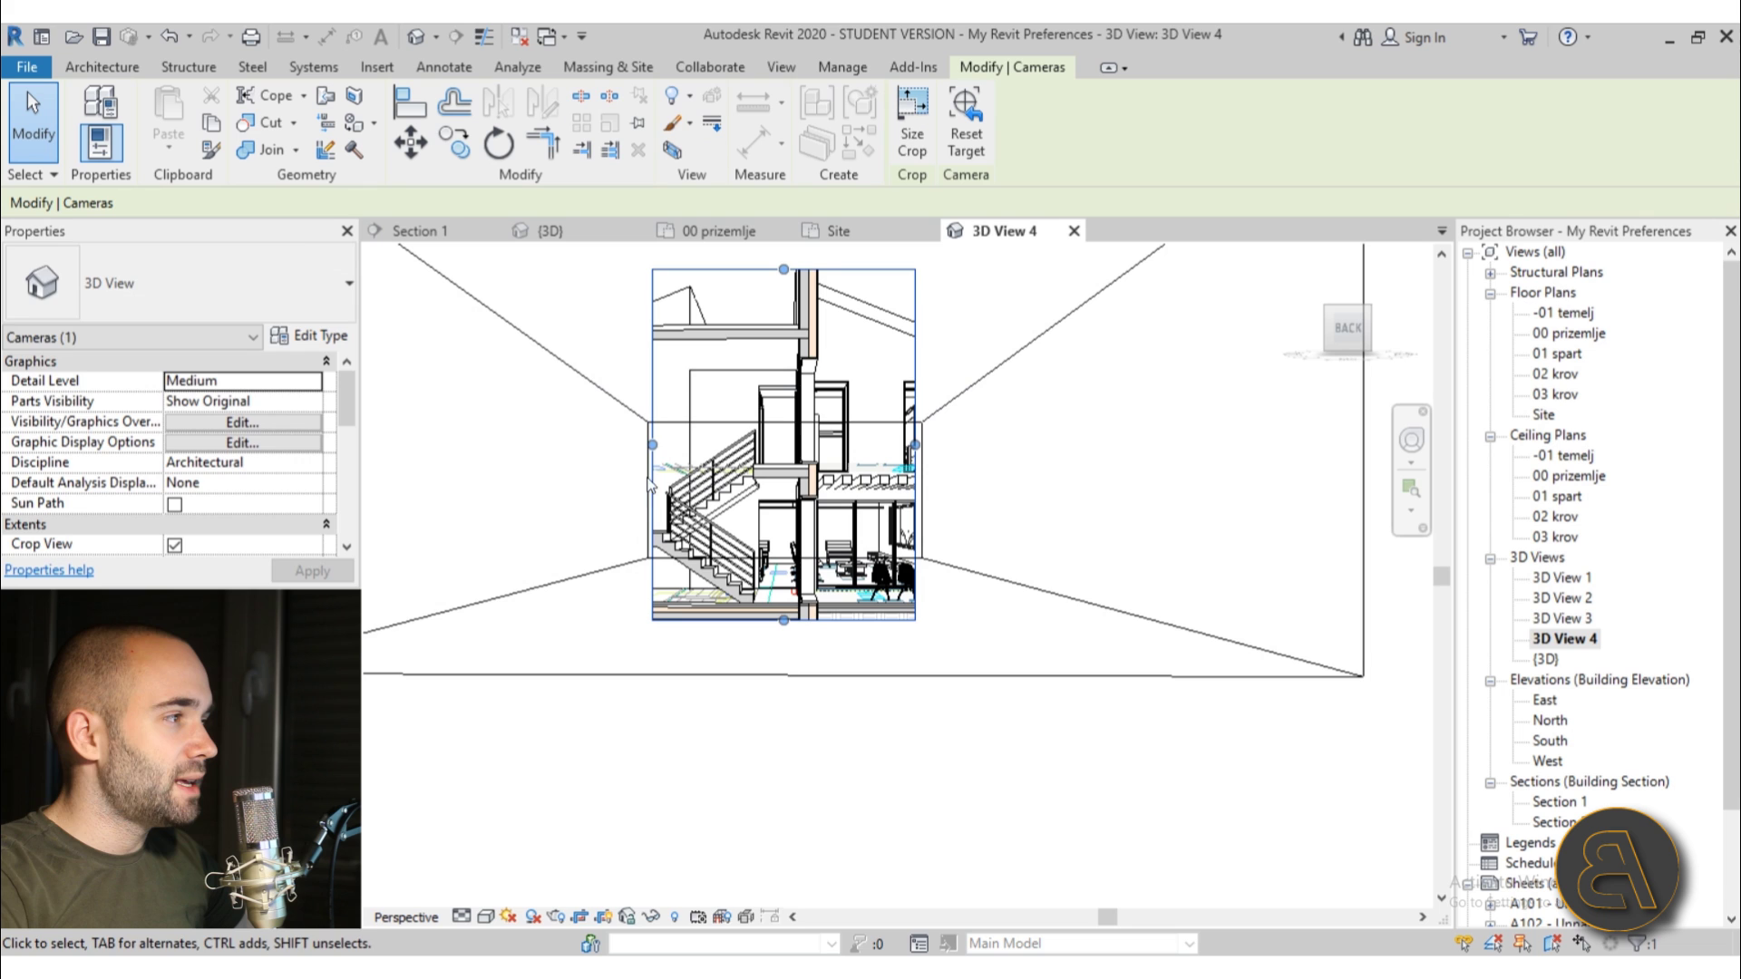
# Widen the crop region on both sides and extend it vertically to frame the whole house section from foundations to roof
pyautogui.moveTo(652, 446); pyautogui.dragTo(539, 445)
pyautogui.moveTo(915, 445); pyautogui.dragTo(1029, 446)
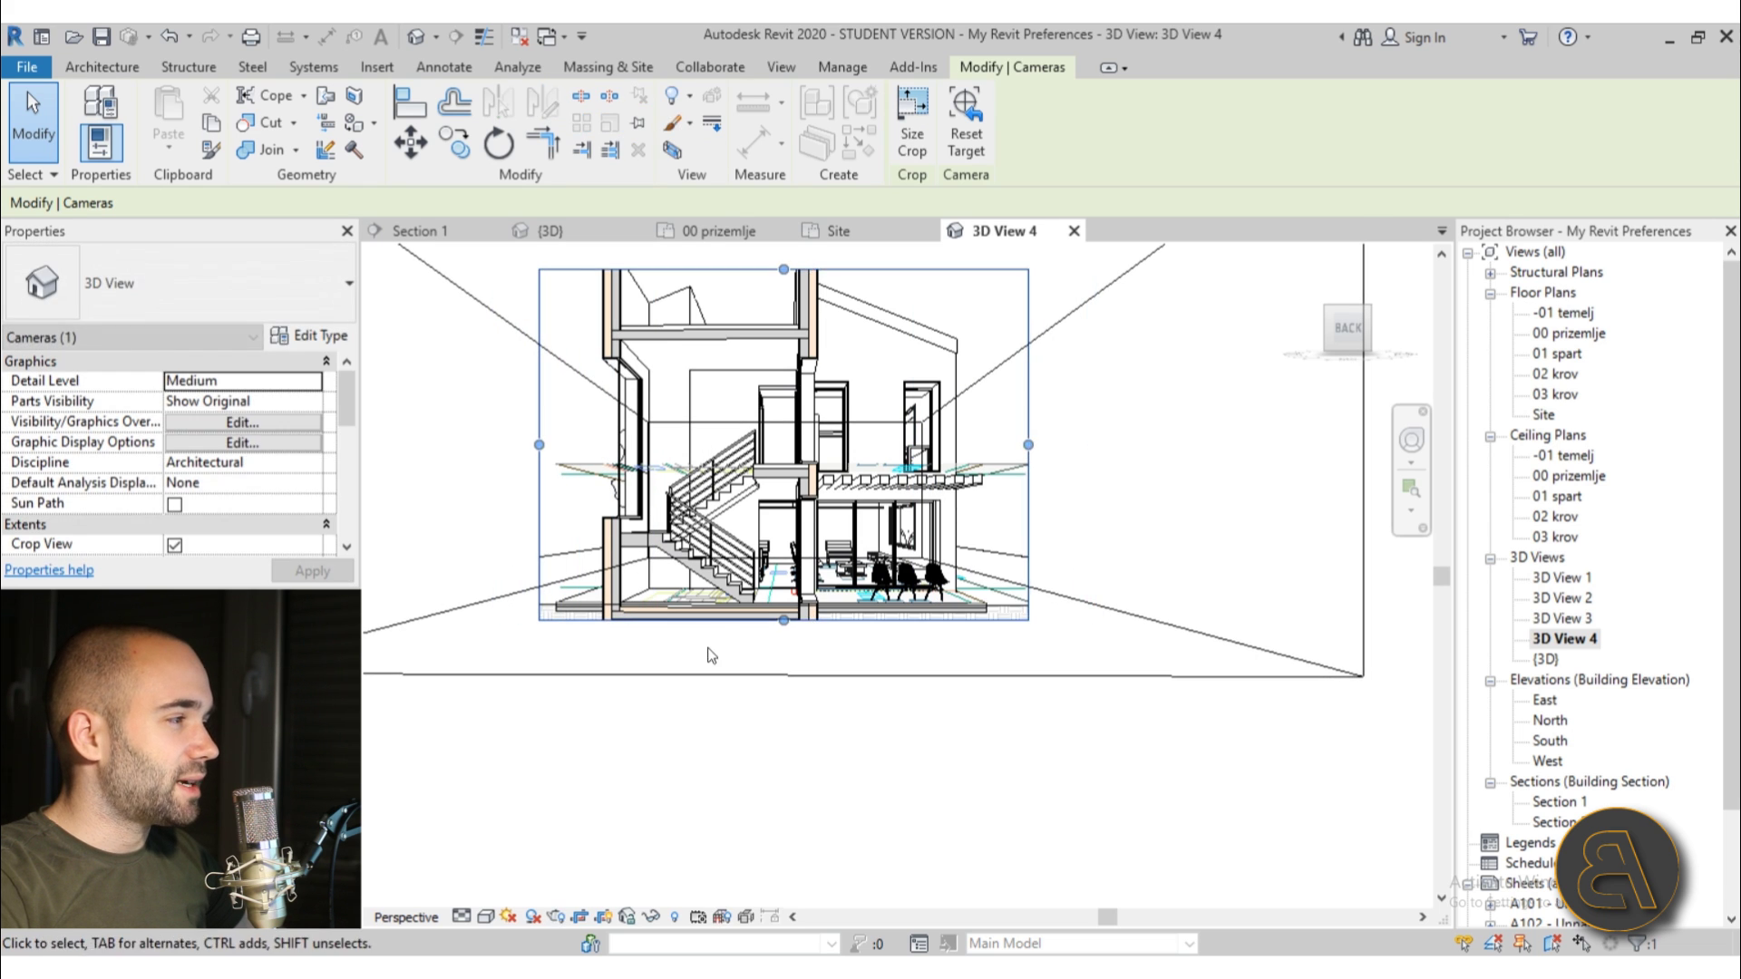
pyautogui.moveTo(783, 620); pyautogui.dragTo(784, 798)
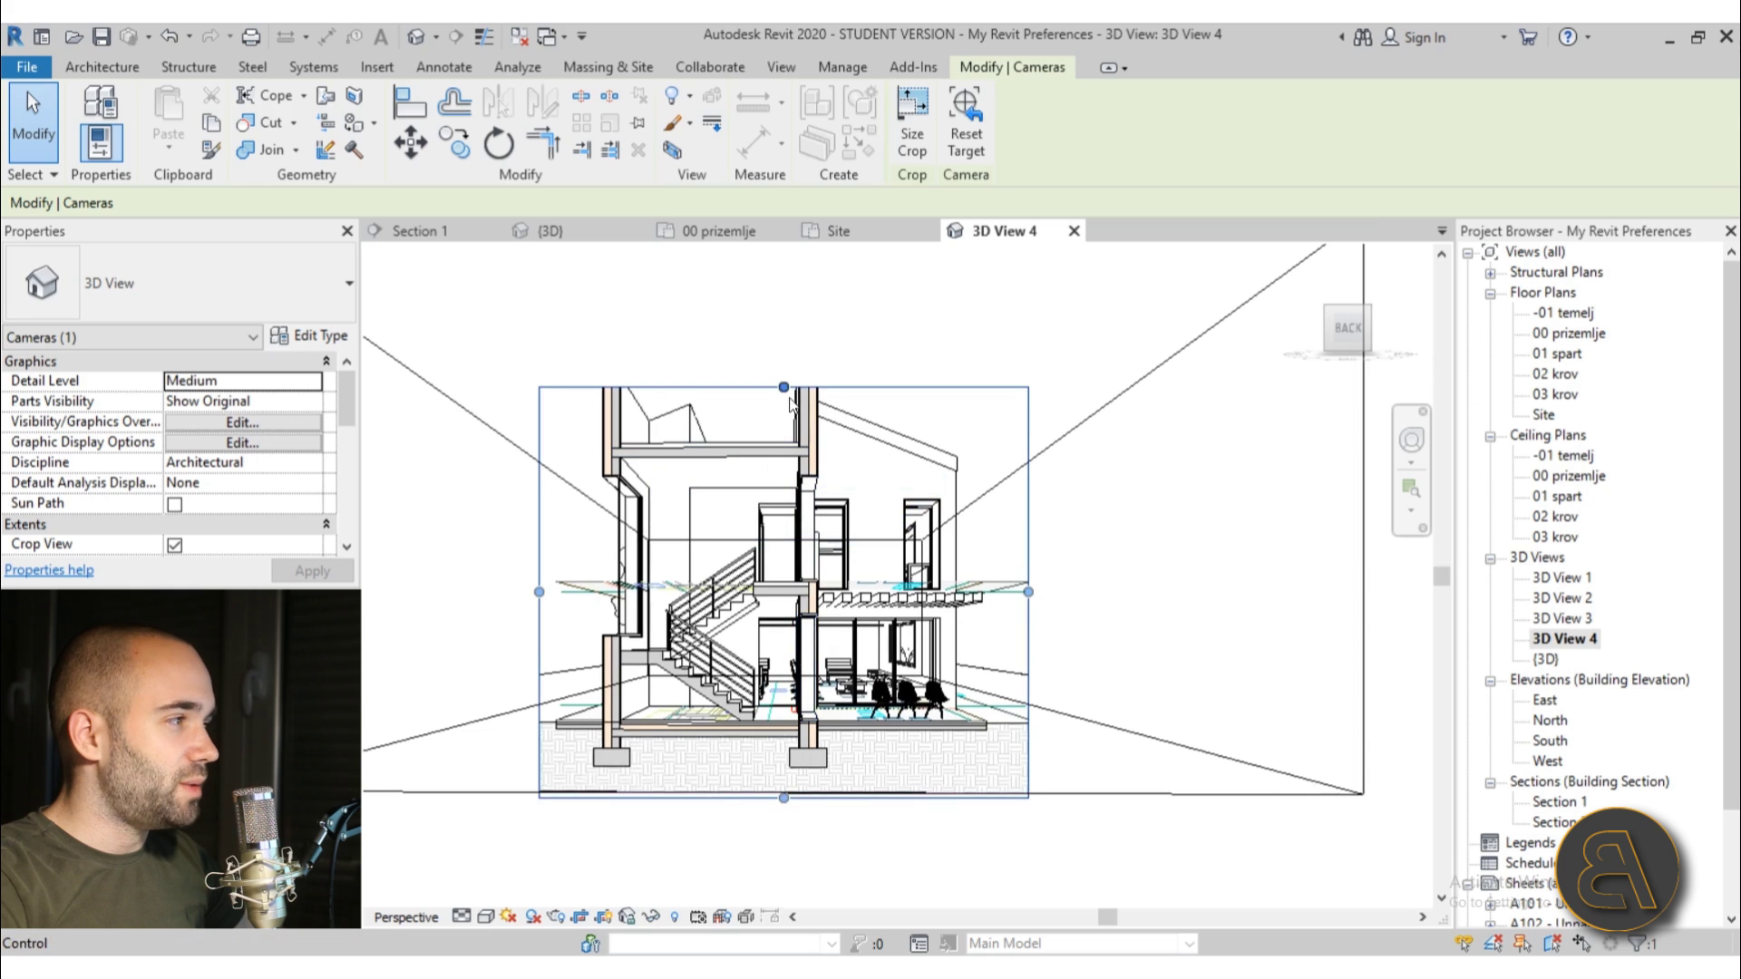
pyautogui.scroll(3, 740, 487)
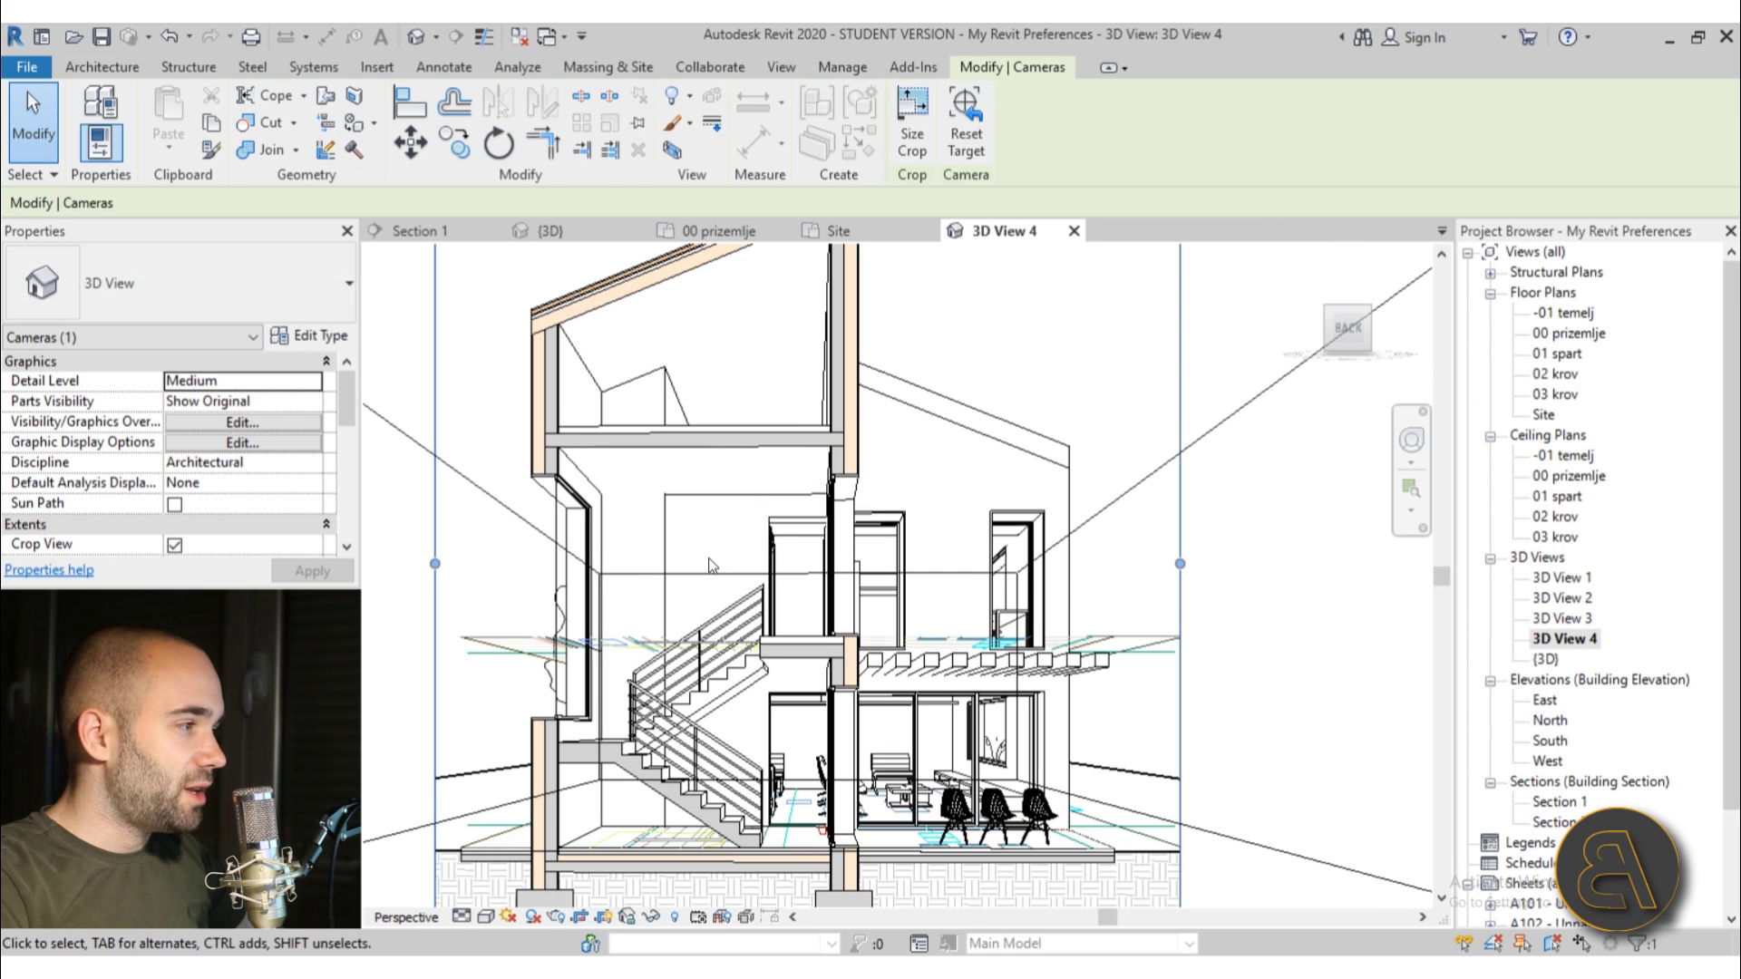
pyautogui.moveTo(711, 567); pyautogui.dragTo(710, 518, button='middle')
pyautogui.scroll(-1, 716, 499)
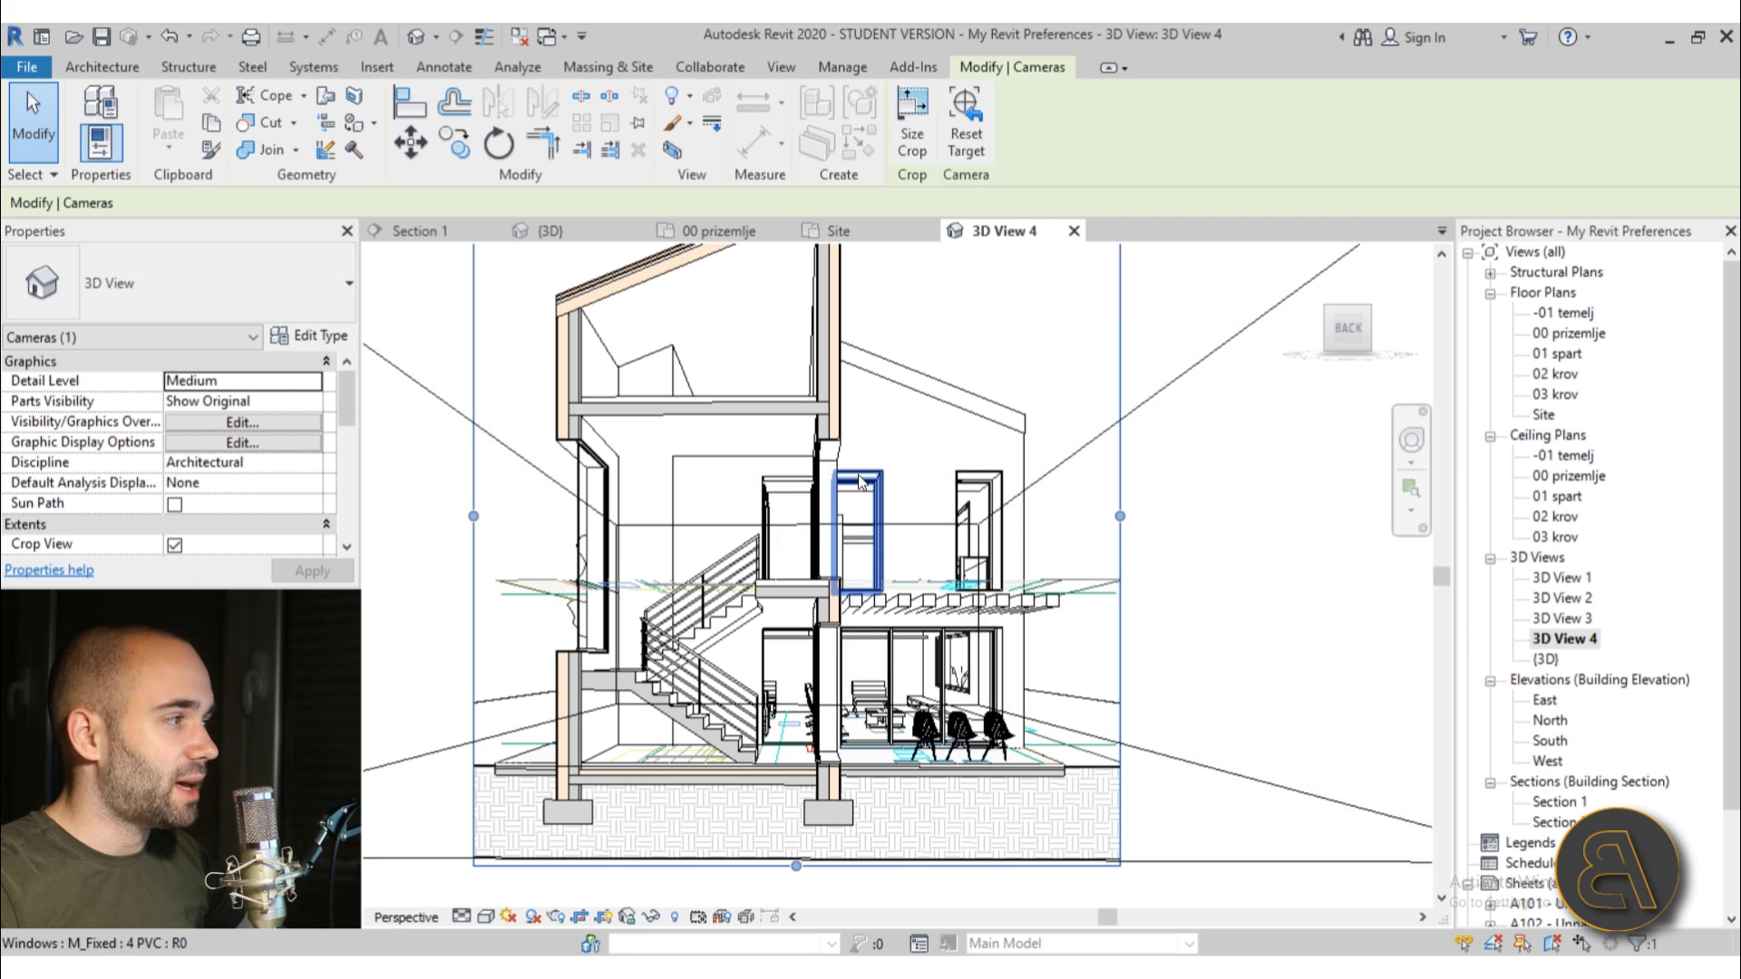
pyautogui.scroll(-1, 913, 454)
pyautogui.moveTo(915, 459); pyautogui.dragTo(893, 546, button='middle')
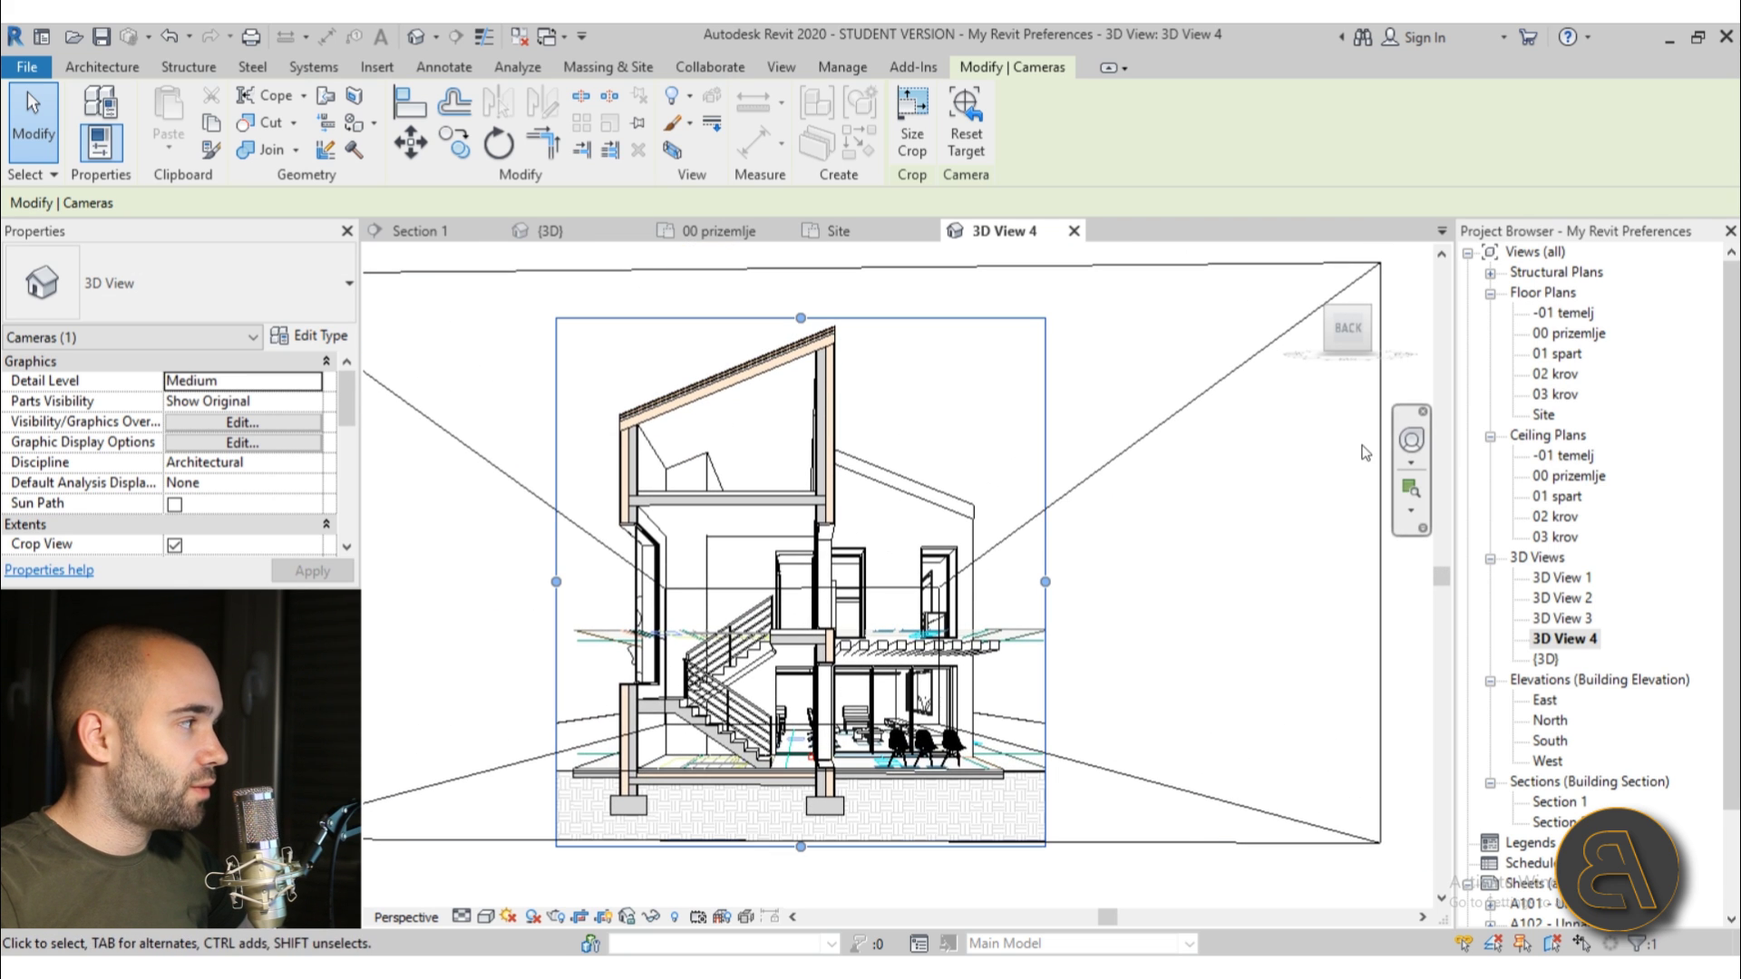
# Raise the camera's viewpoint in 3D View 4 with the full navigation wheel, and close the wheel
pyautogui.click(1411, 445)
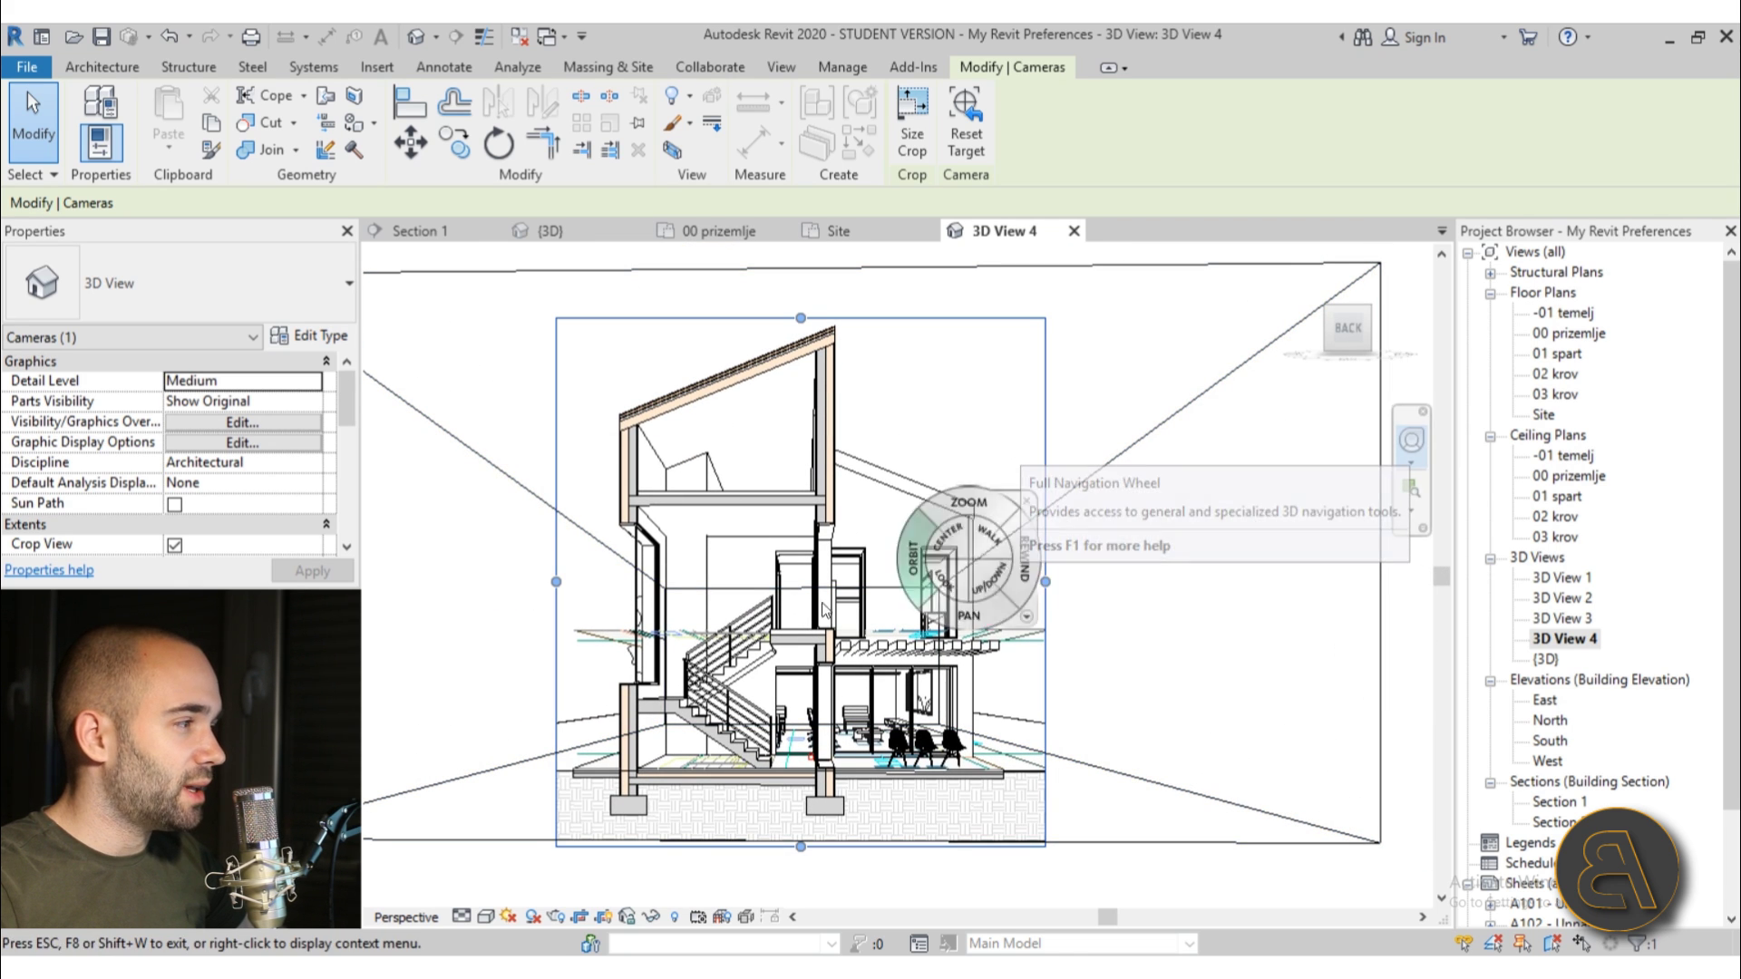
pyautogui.moveTo(809, 642); pyautogui.dragTo(766, 311)
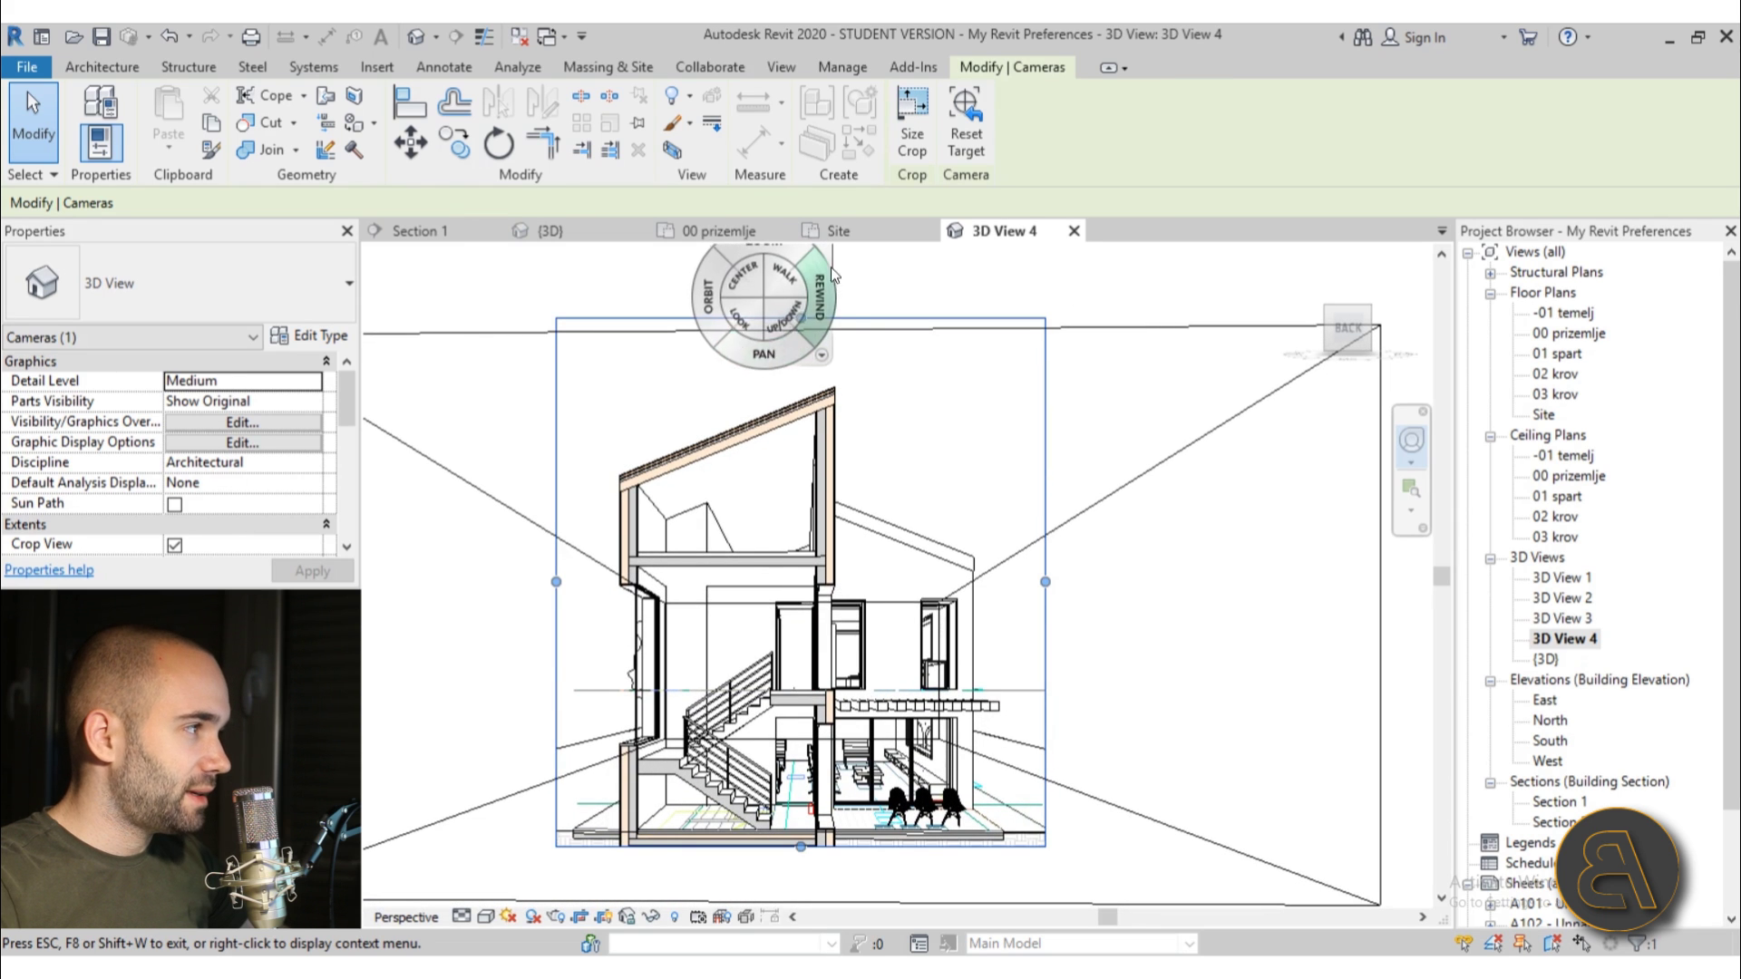
pyautogui.click(895, 445)
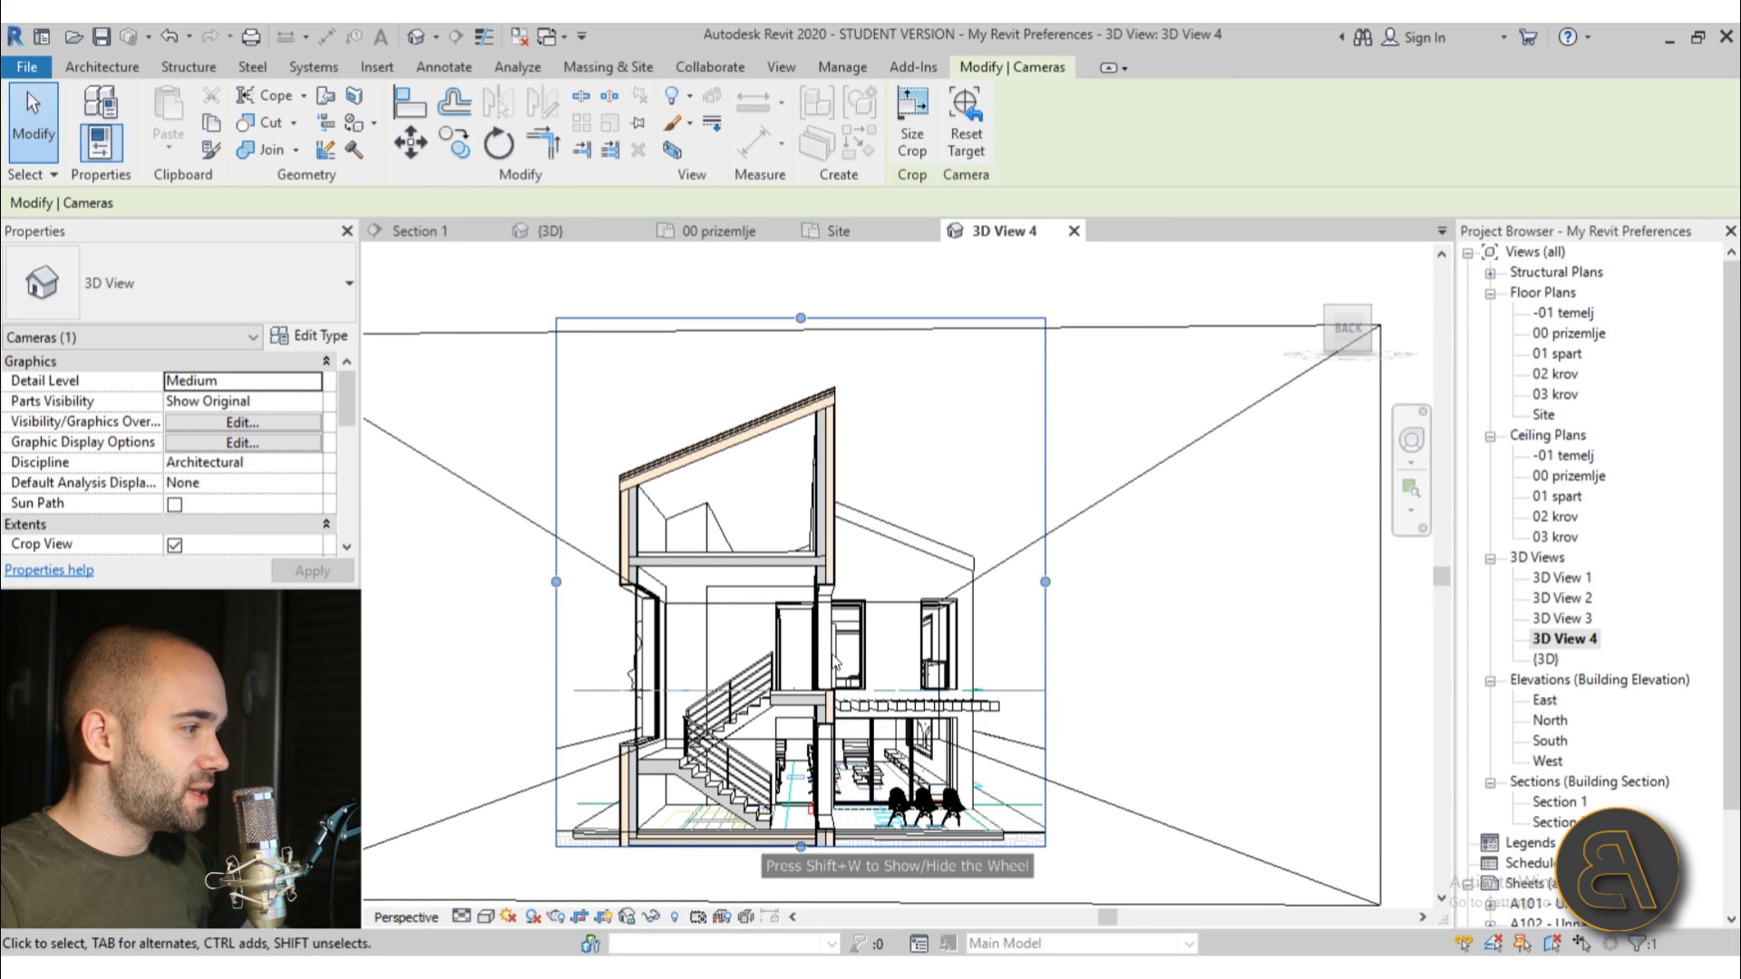
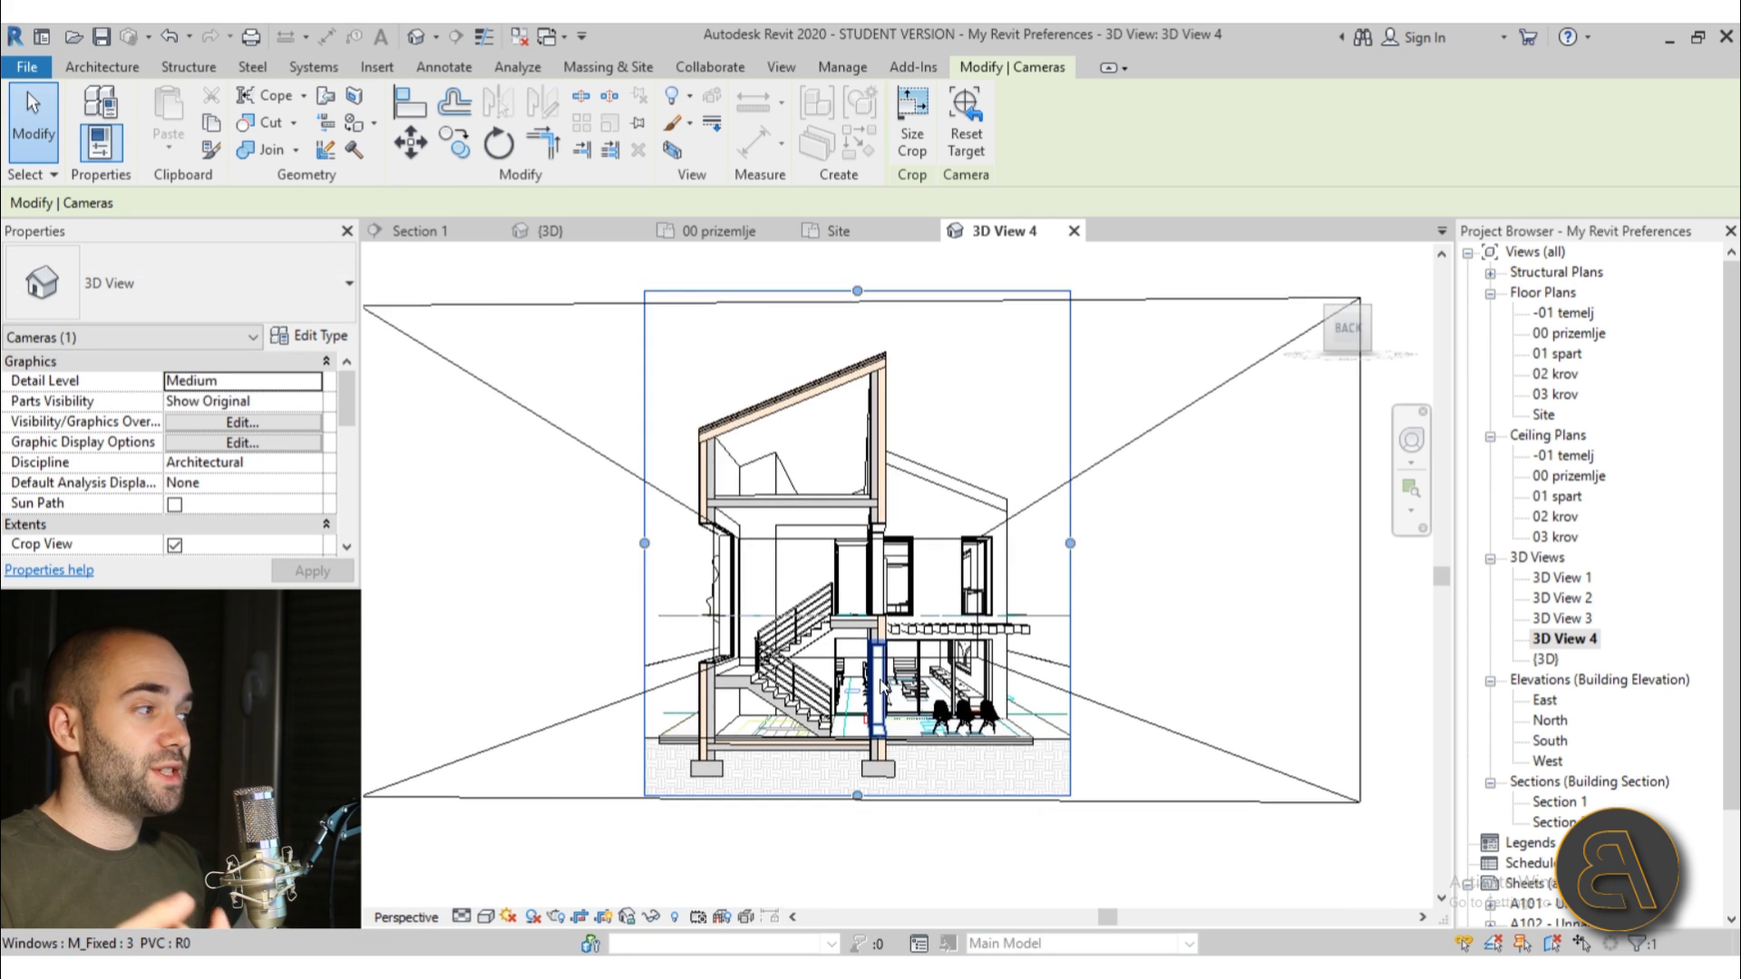
pyautogui.scroll(-1, 755, 789)
# Turn on shadows for the perspective section in 3D View 4 and clear the camera selection
pyautogui.moveTo(760, 794); pyautogui.dragTo(760, 819, button='middle')
pyautogui.click(533, 917)
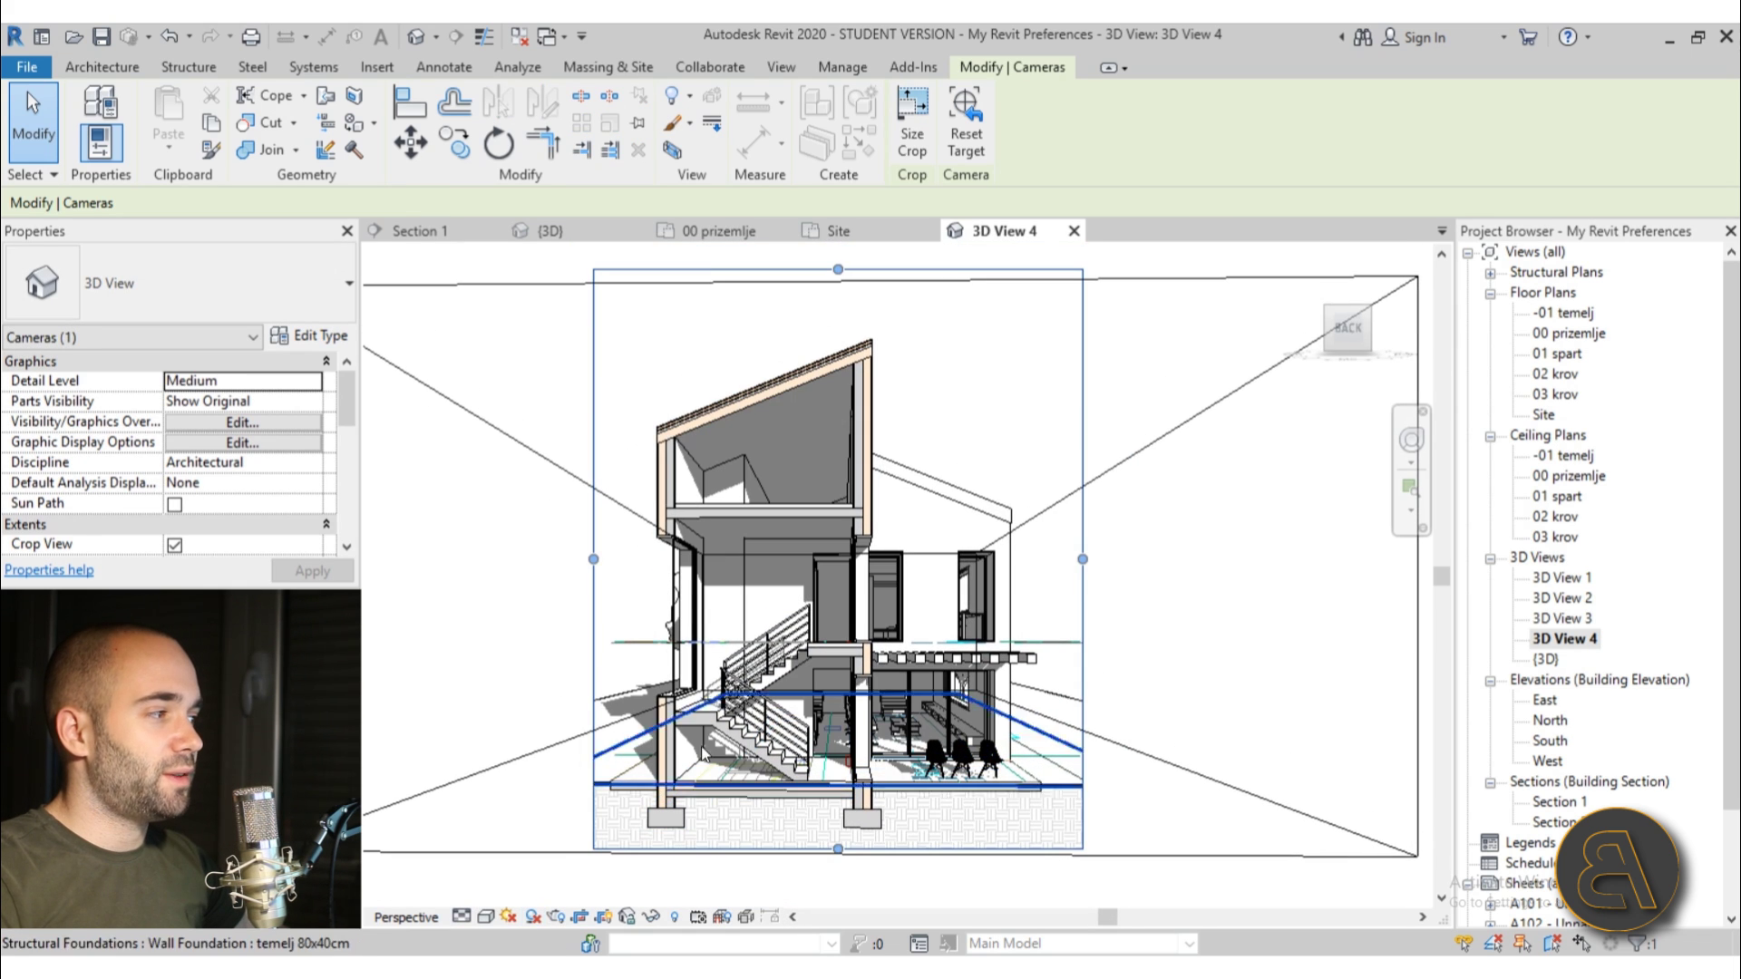
pyautogui.click(510, 681)
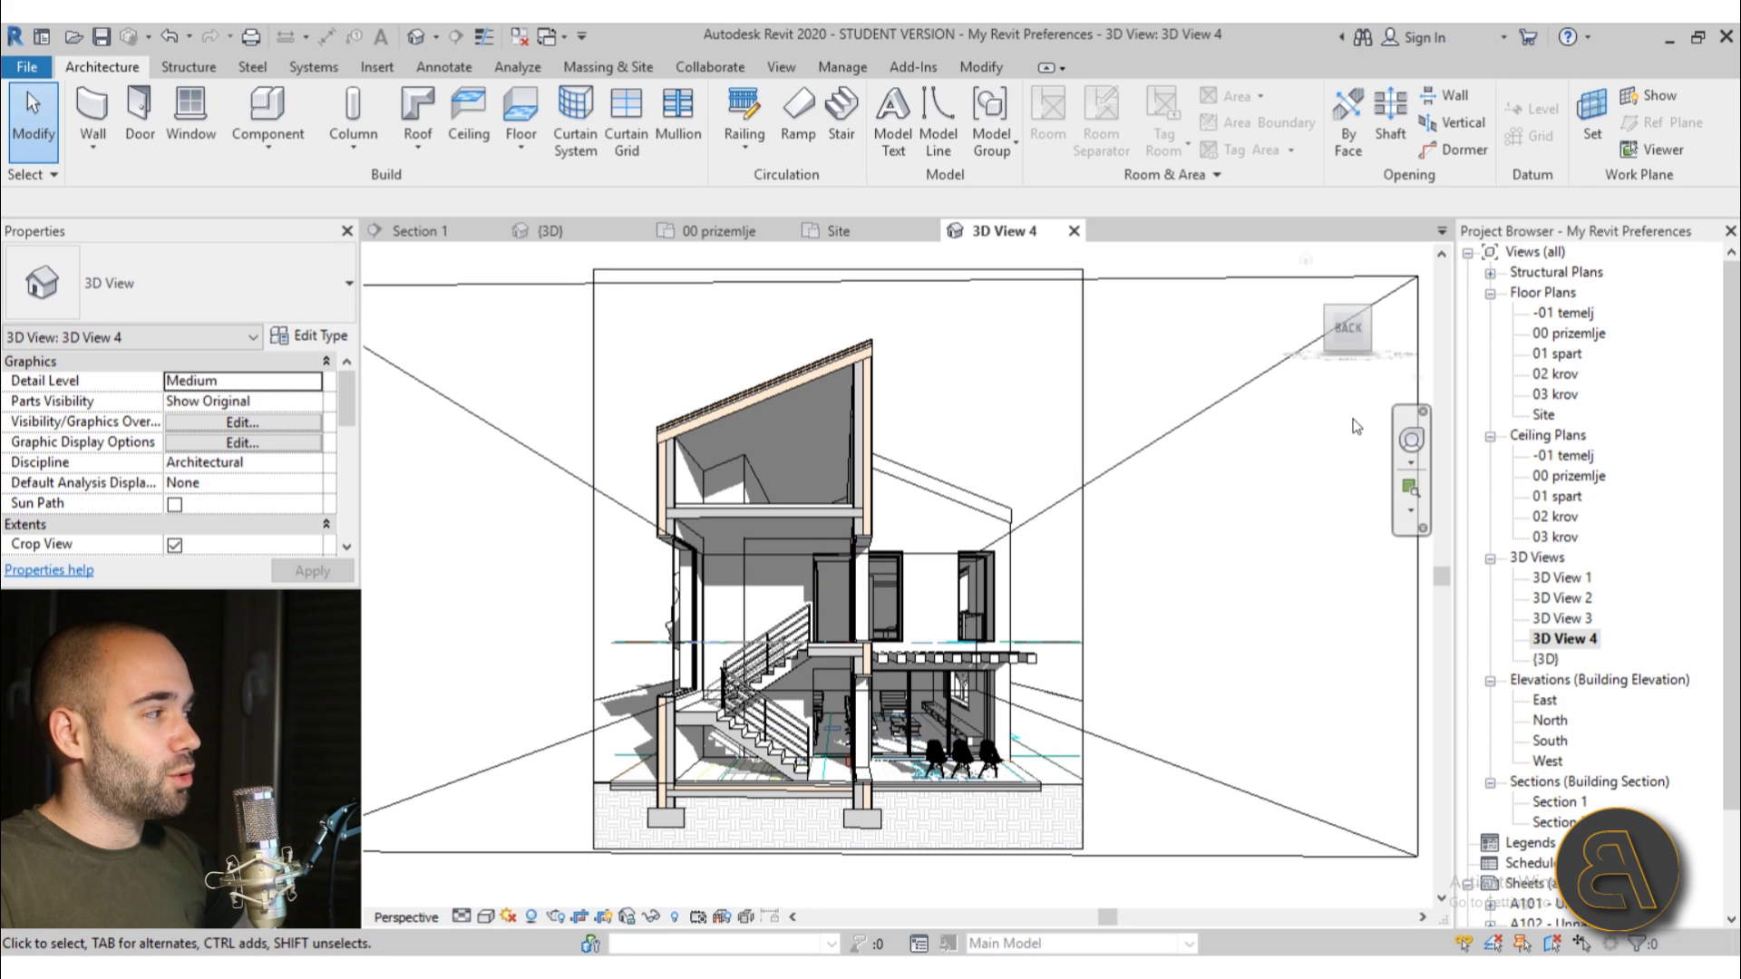
pyautogui.click(1411, 444)
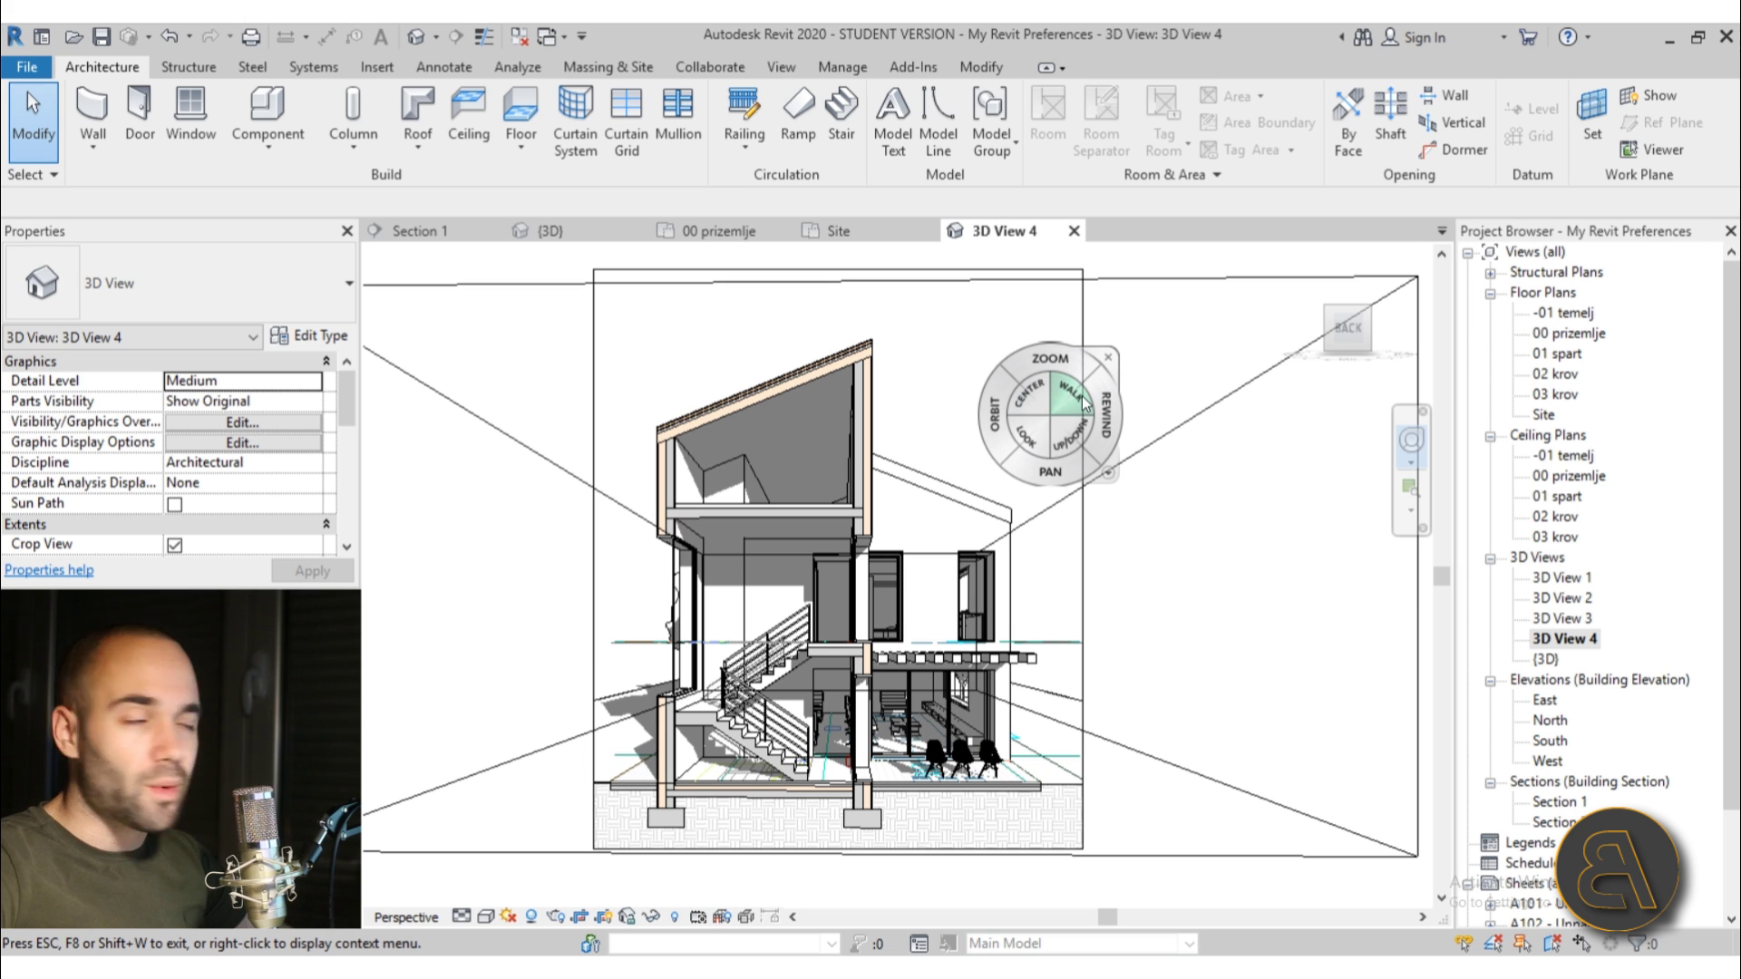
pyautogui.click(1115, 355)
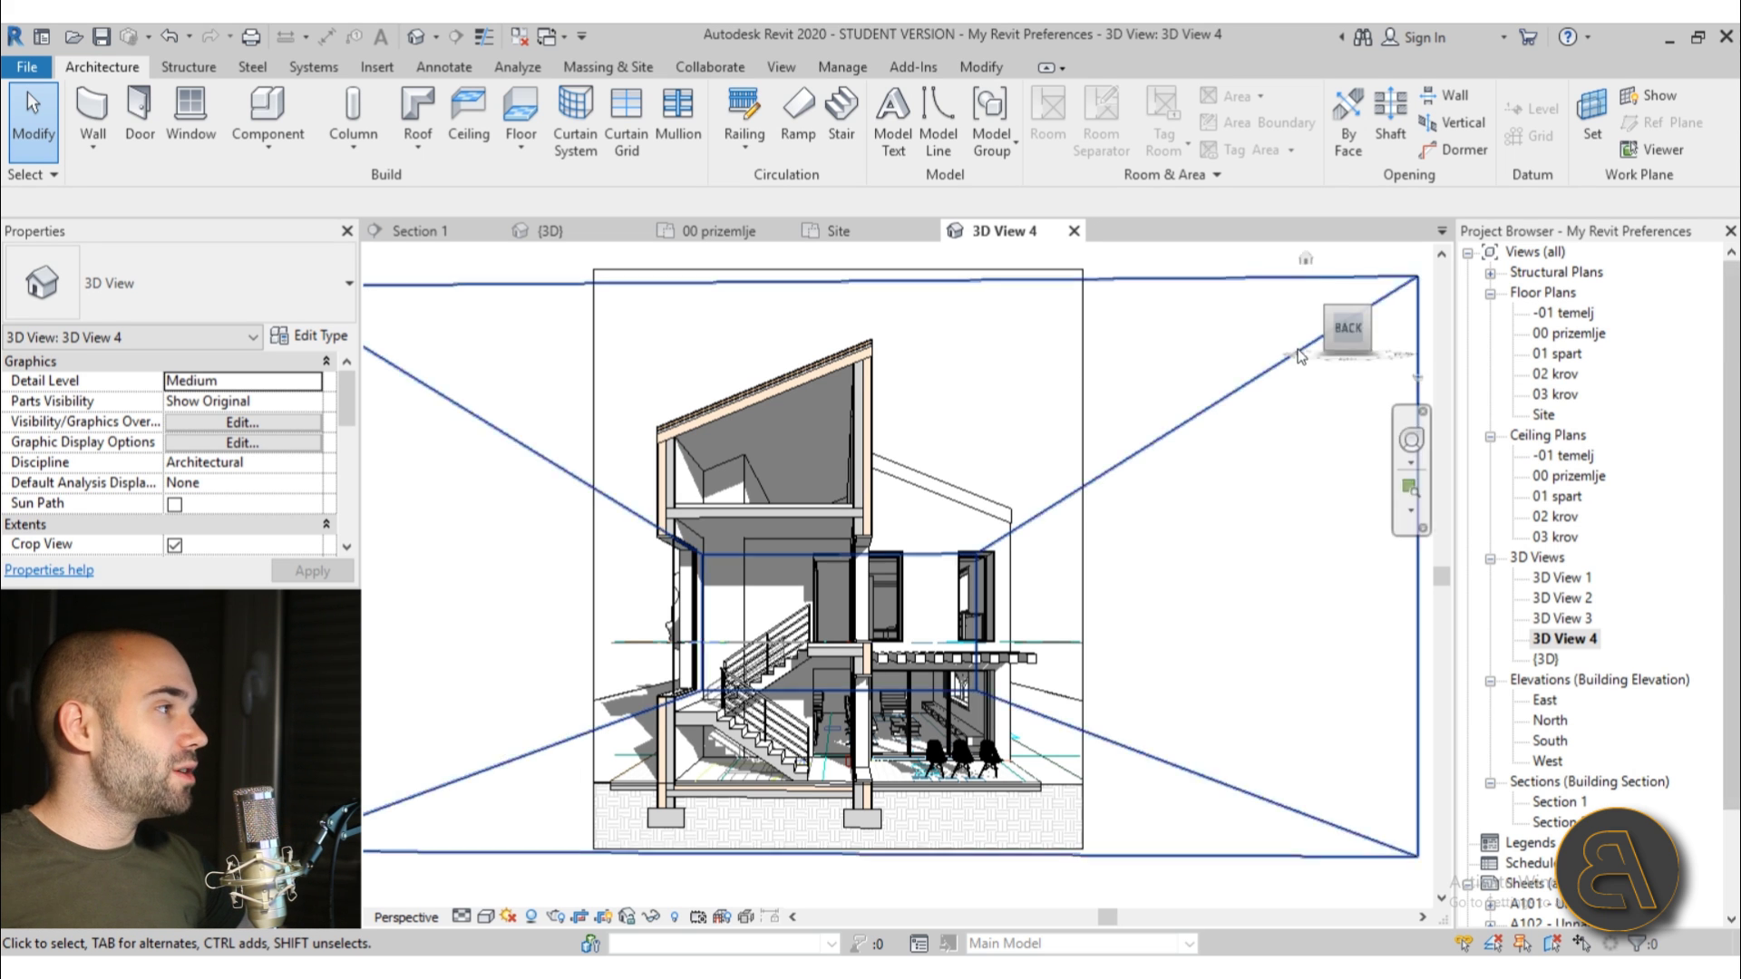
# Open the 00 prizemlje floor plan and examine the exterior walls' insulation lines and layer hatching
pyautogui.click(716, 230)
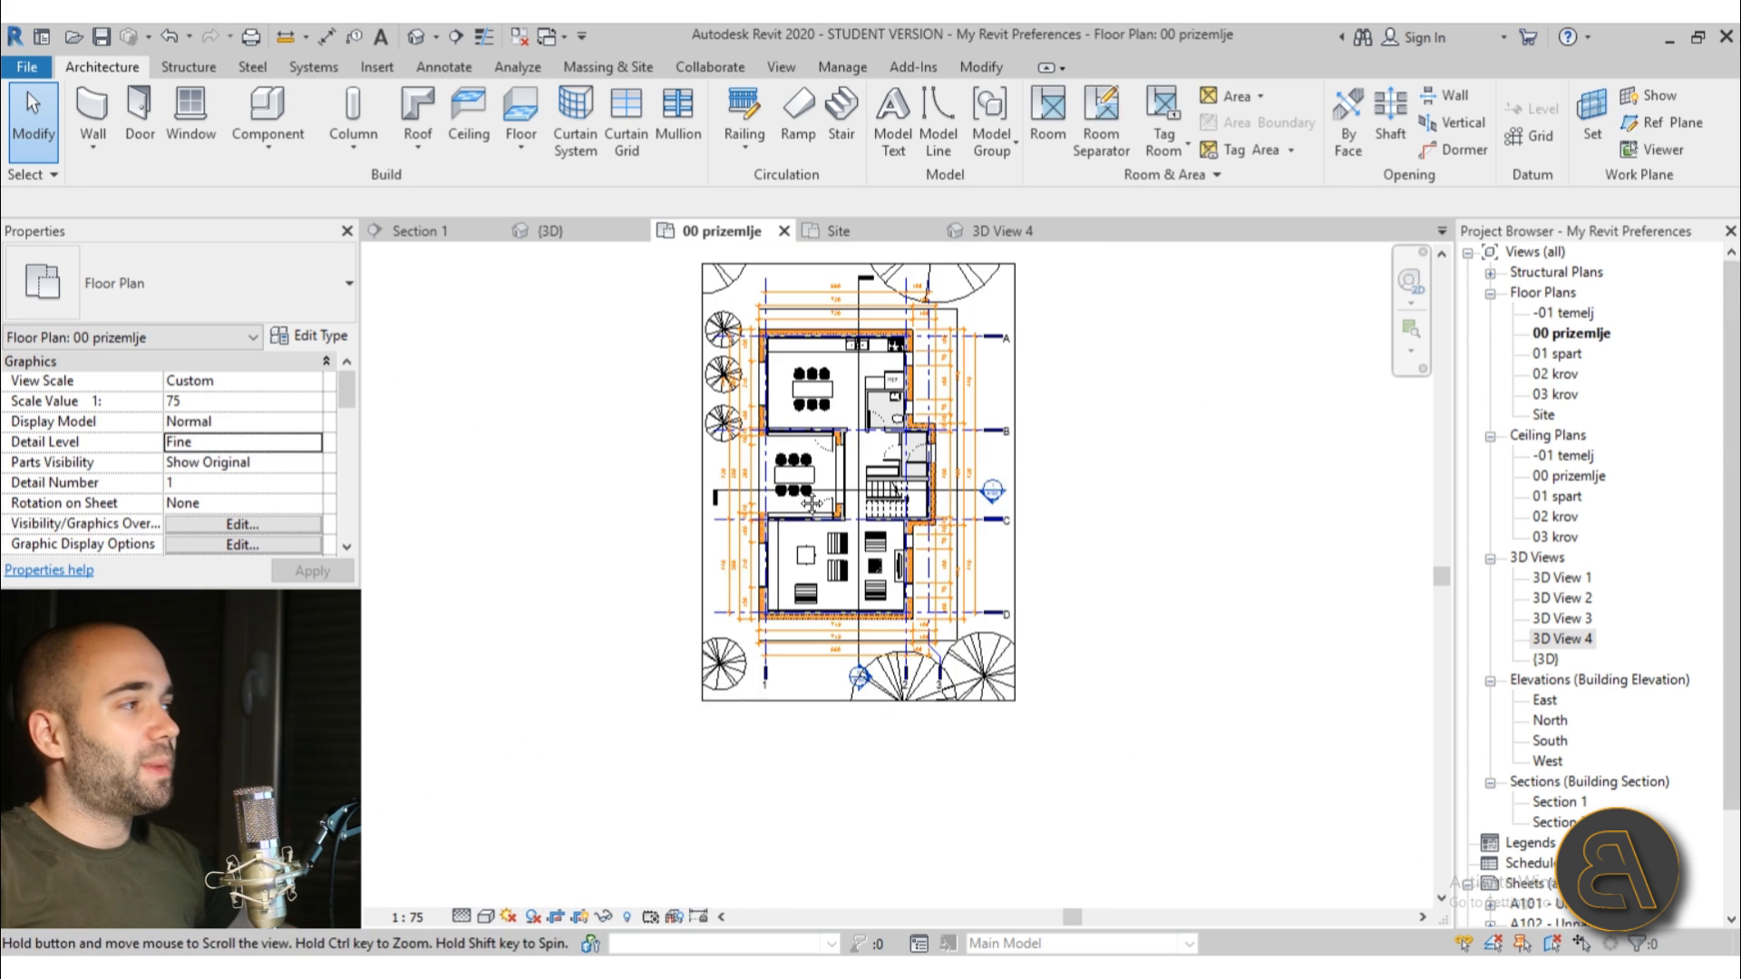
pyautogui.scroll(10, 812, 503)
pyautogui.scroll(5, 697, 494)
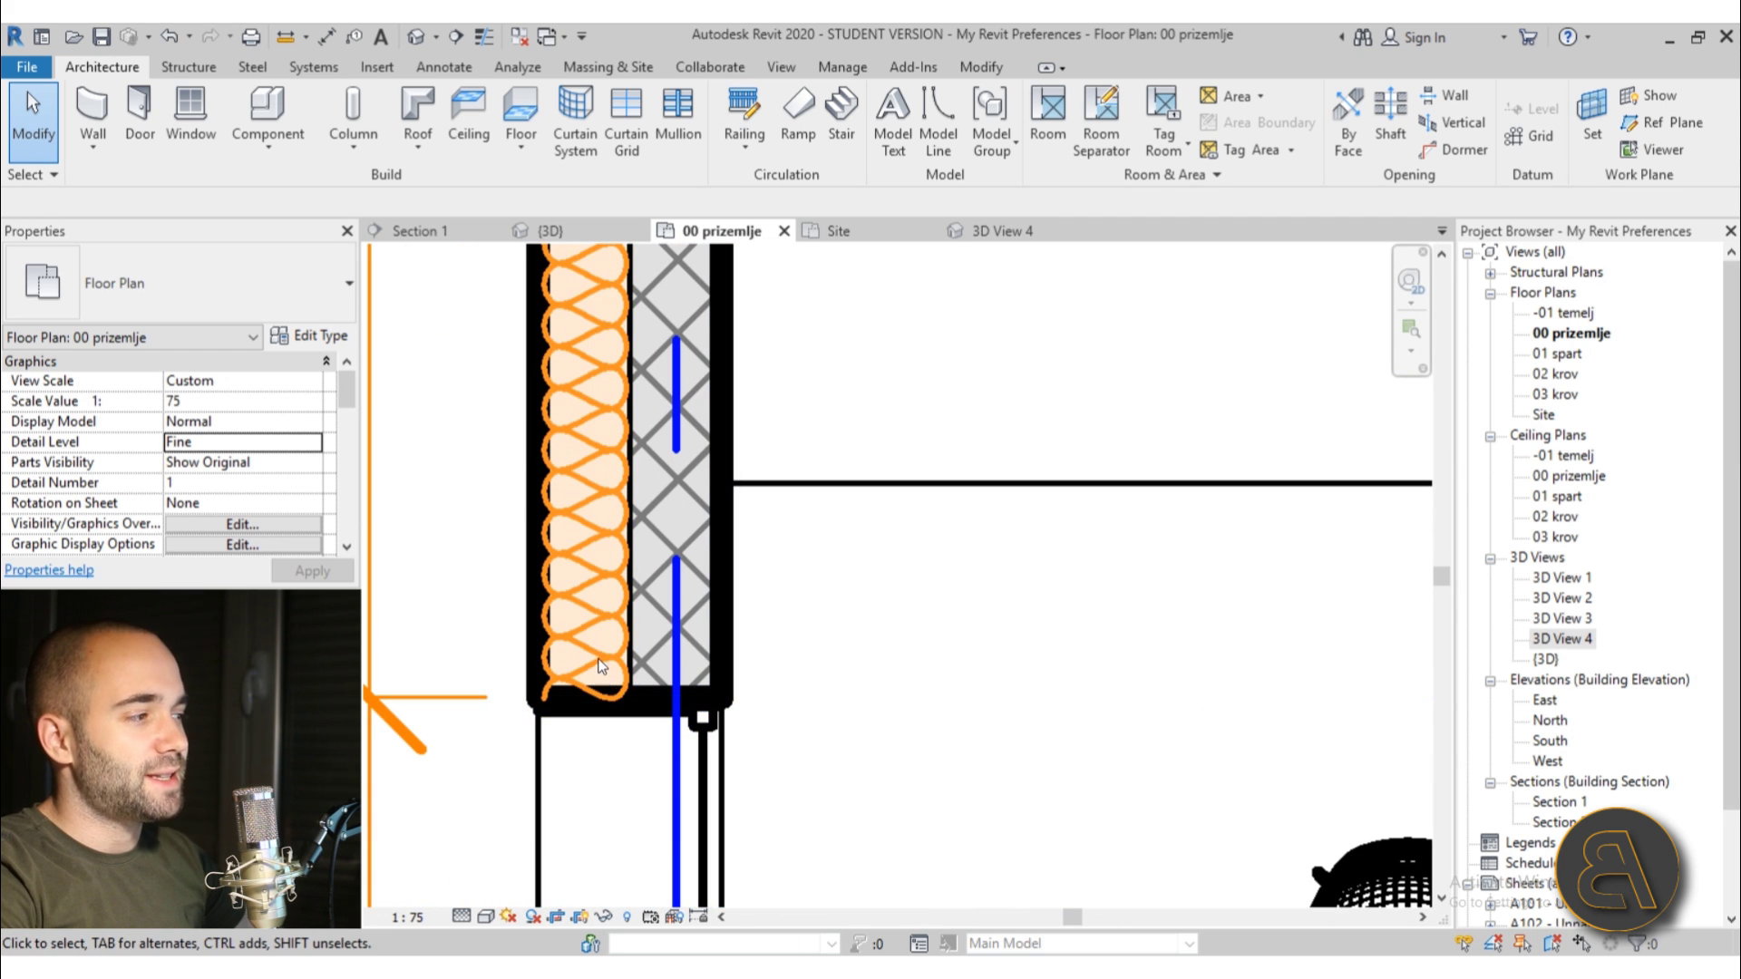
pyautogui.click(599, 666)
pyautogui.press('Escape')
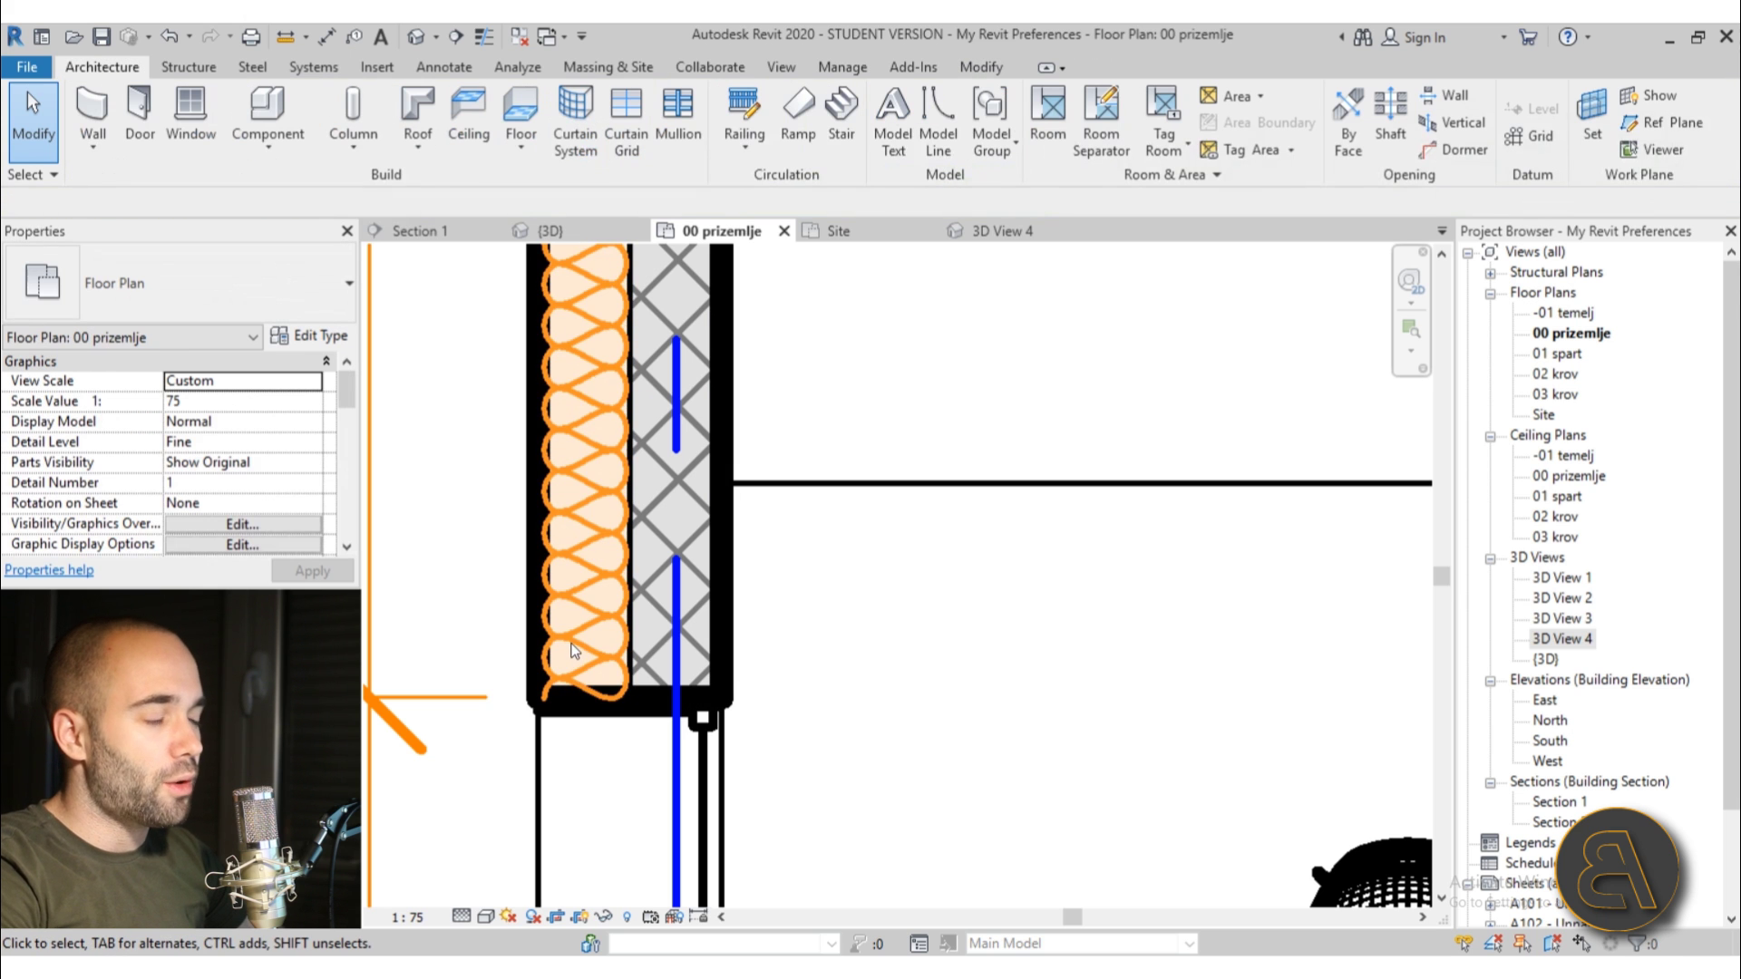
pyautogui.scroll(-3, 573, 650)
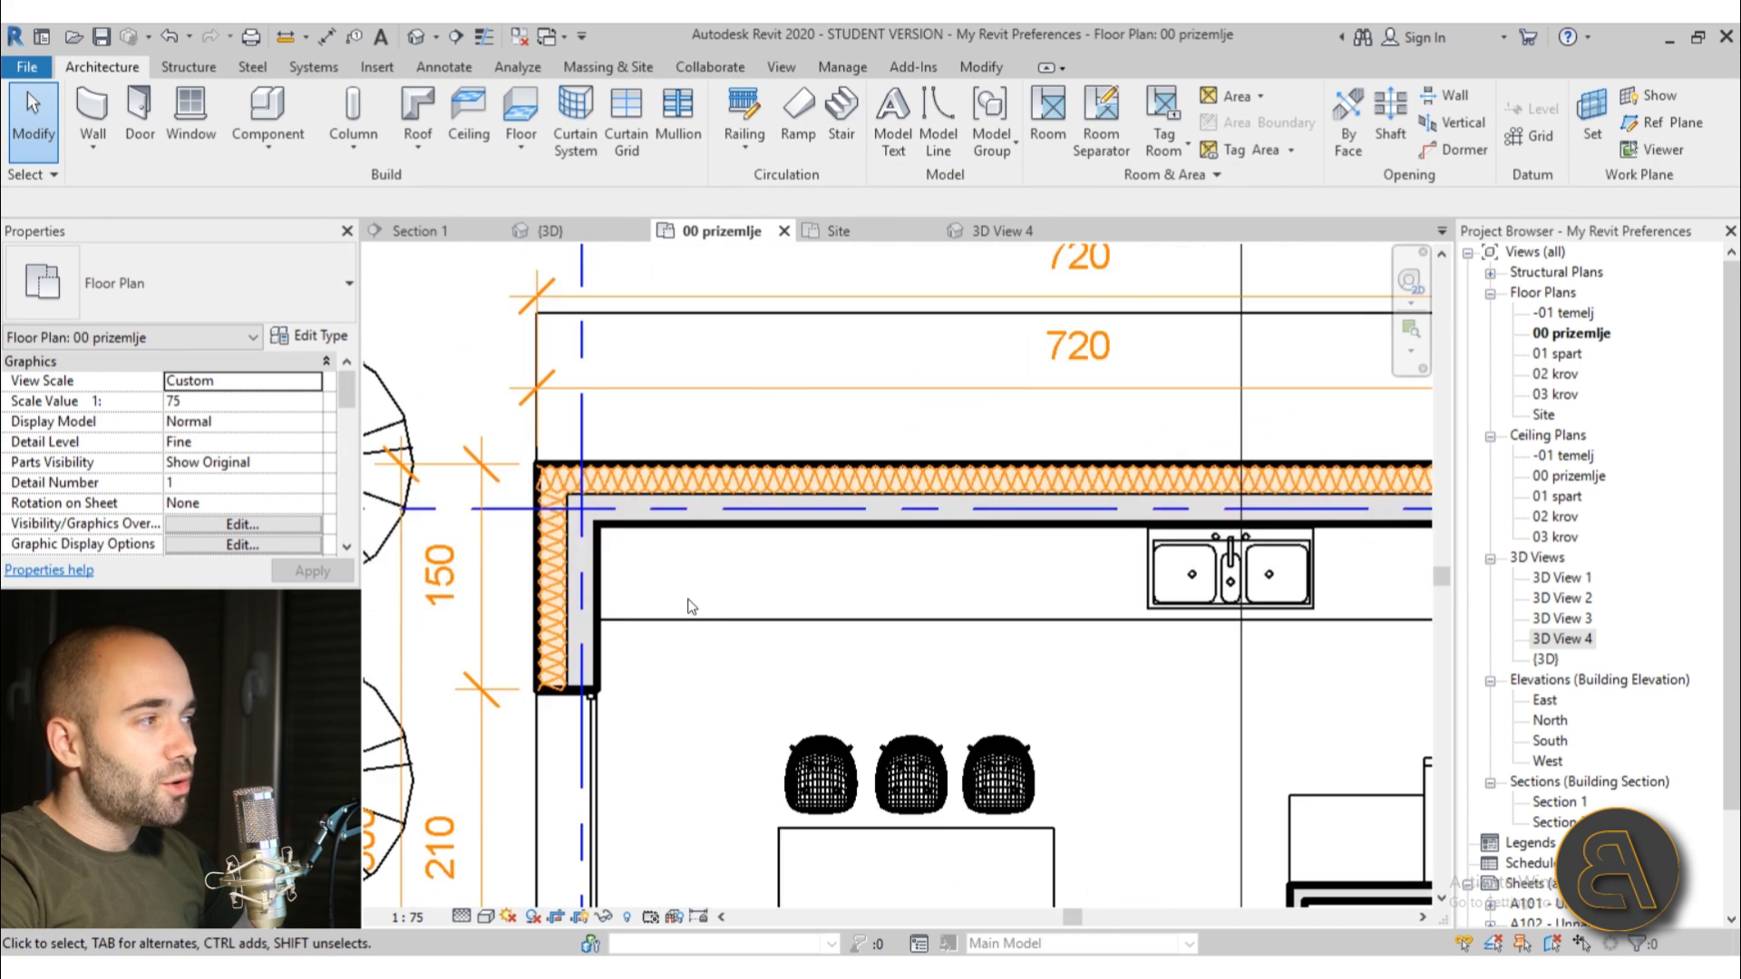
pyautogui.scroll(-4, 739, 621)
pyautogui.moveTo(785, 672); pyautogui.dragTo(679, 566, button='middle')
pyautogui.scroll(-4, 808, 772)
pyautogui.moveTo(811, 778); pyautogui.dragTo(735, 458, button='middle')
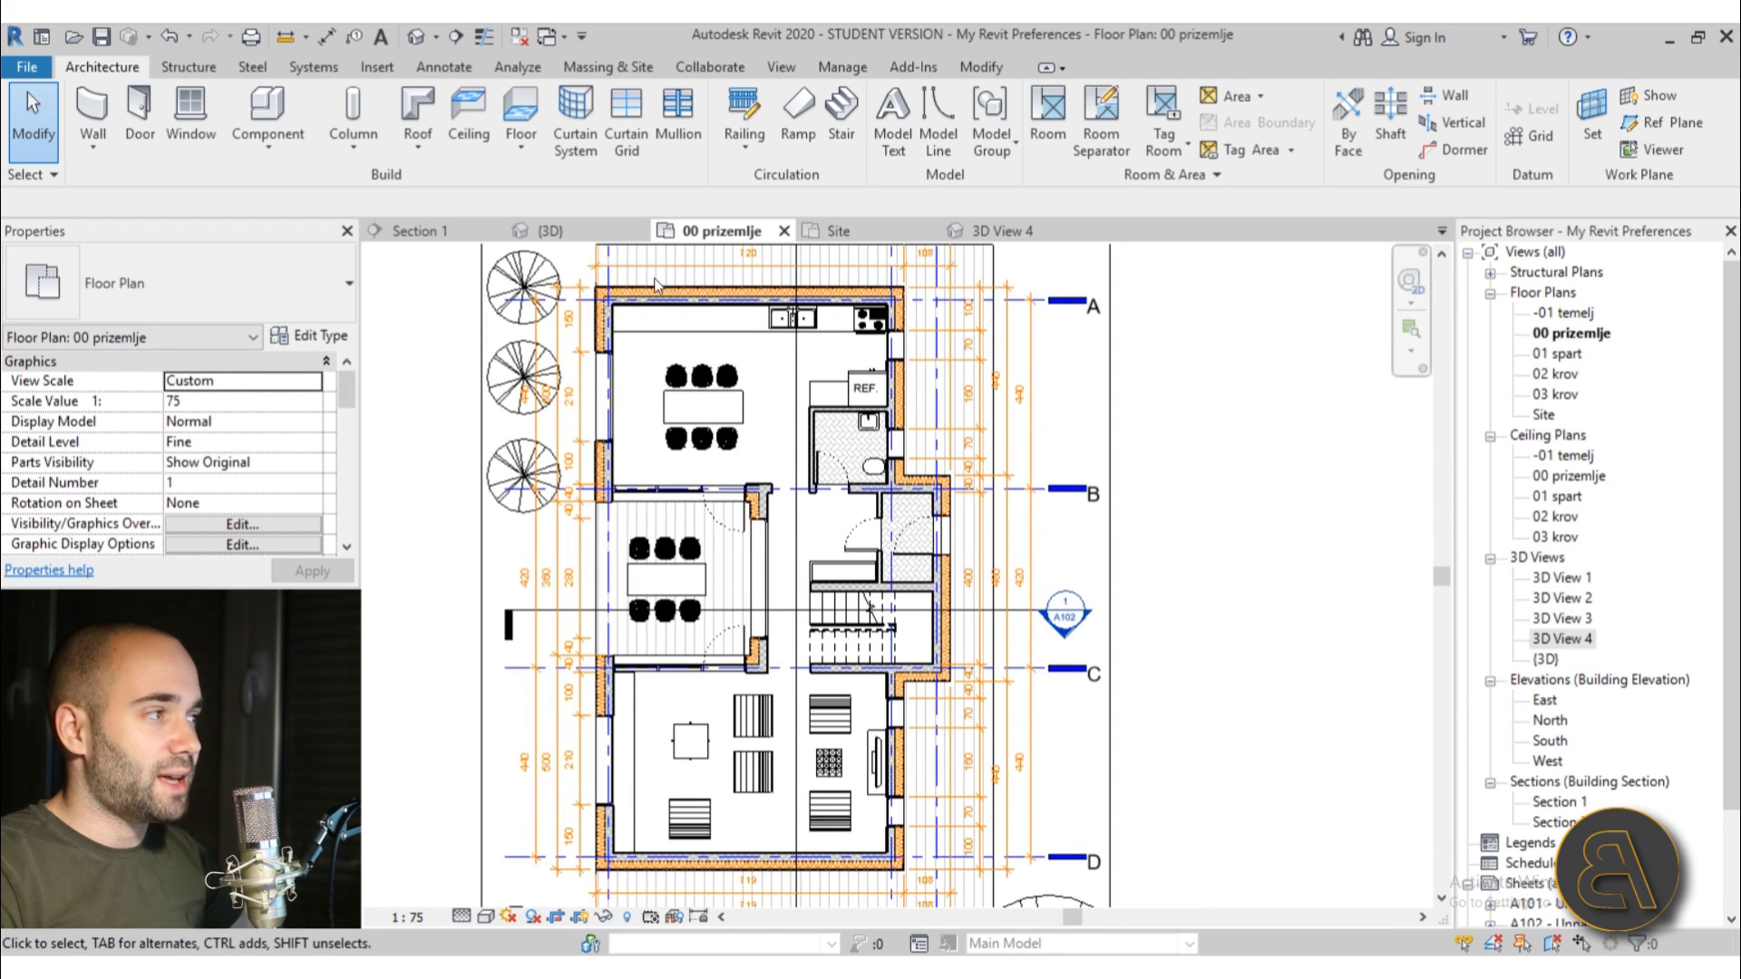
pyautogui.scroll(6, 653, 290)
pyautogui.scroll(-7, 648, 437)
pyautogui.moveTo(653, 480)
pyautogui.mouseDown(button='middle')
pyautogui.moveTo(676, 431)
pyautogui.moveTo(654, 451)
pyautogui.mouseUp(button='middle')
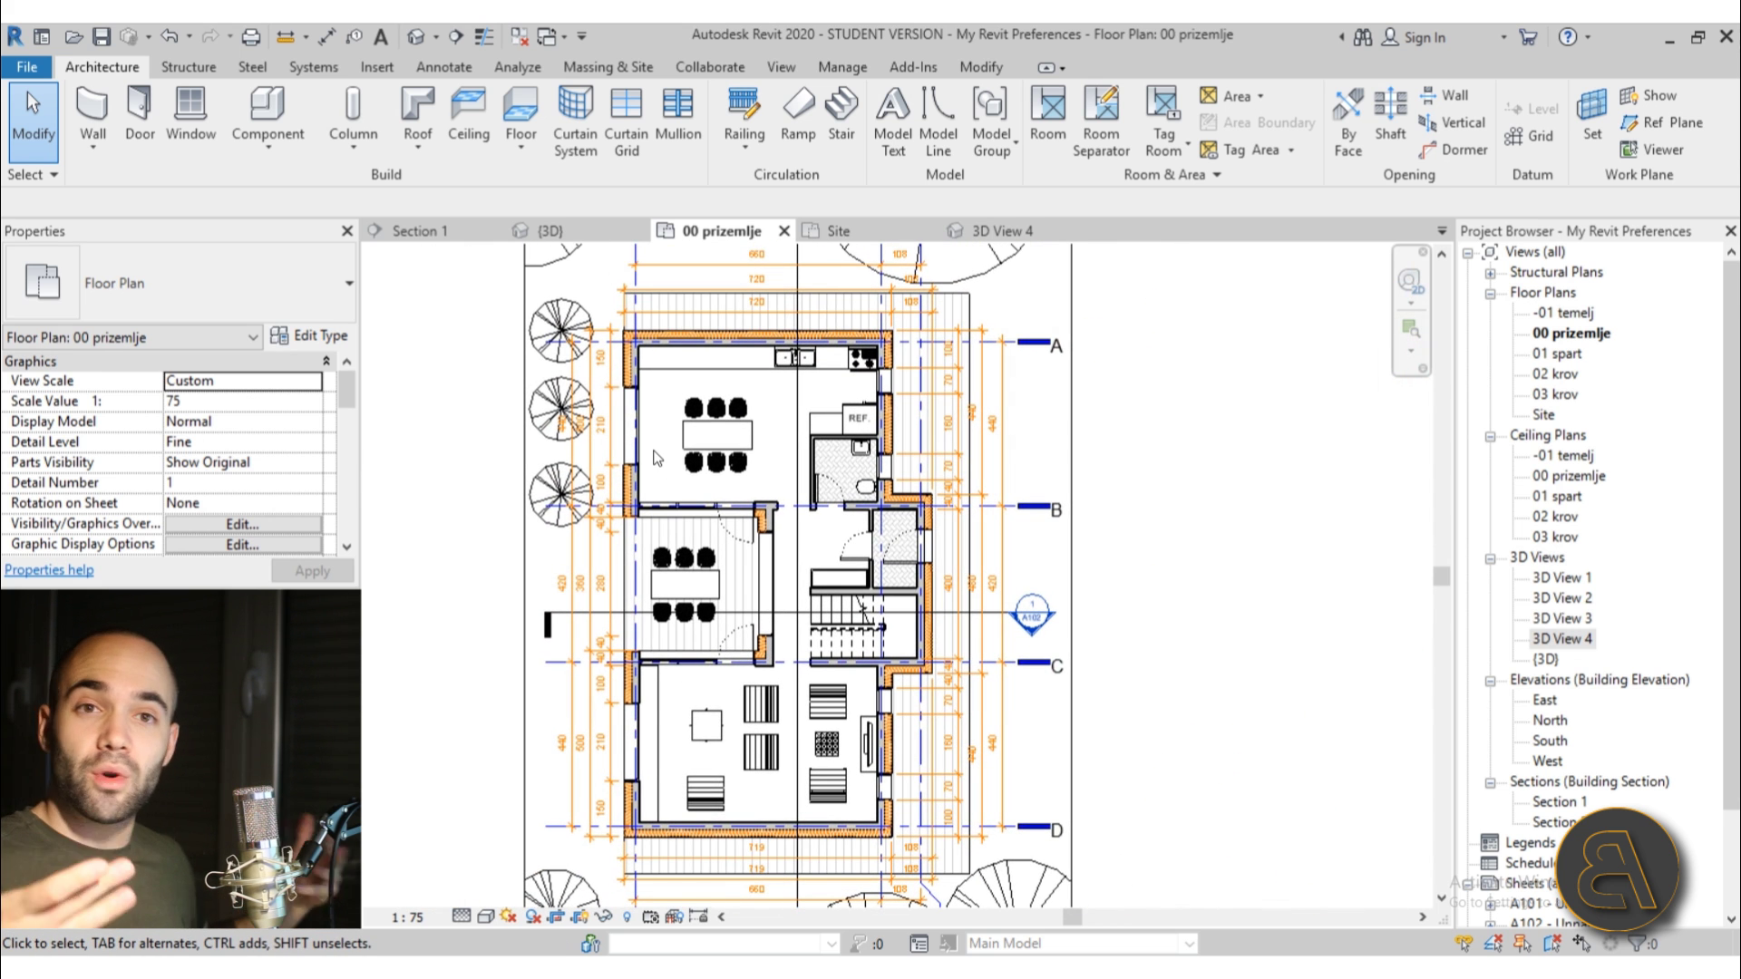
# Set the coarse scale fill pattern of the zid spoljni 40cm exterior wall type to Solid fill
pyautogui.scroll(5, 697, 358)
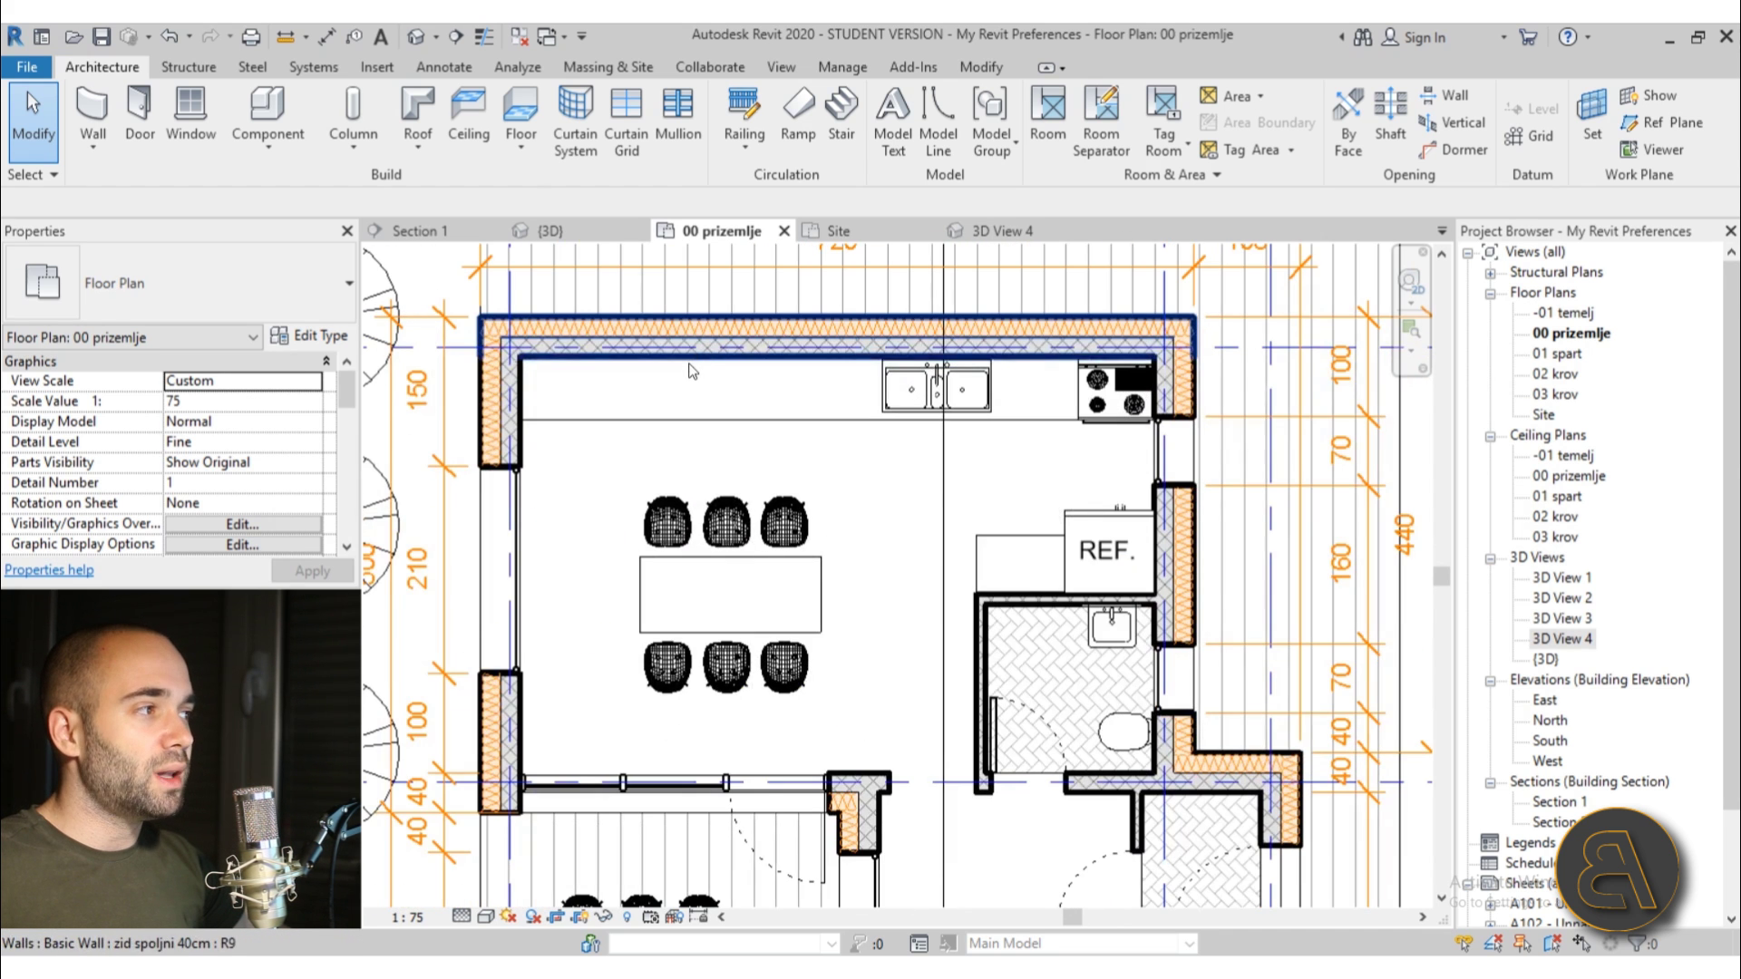
pyautogui.click(693, 371)
pyautogui.click(313, 337)
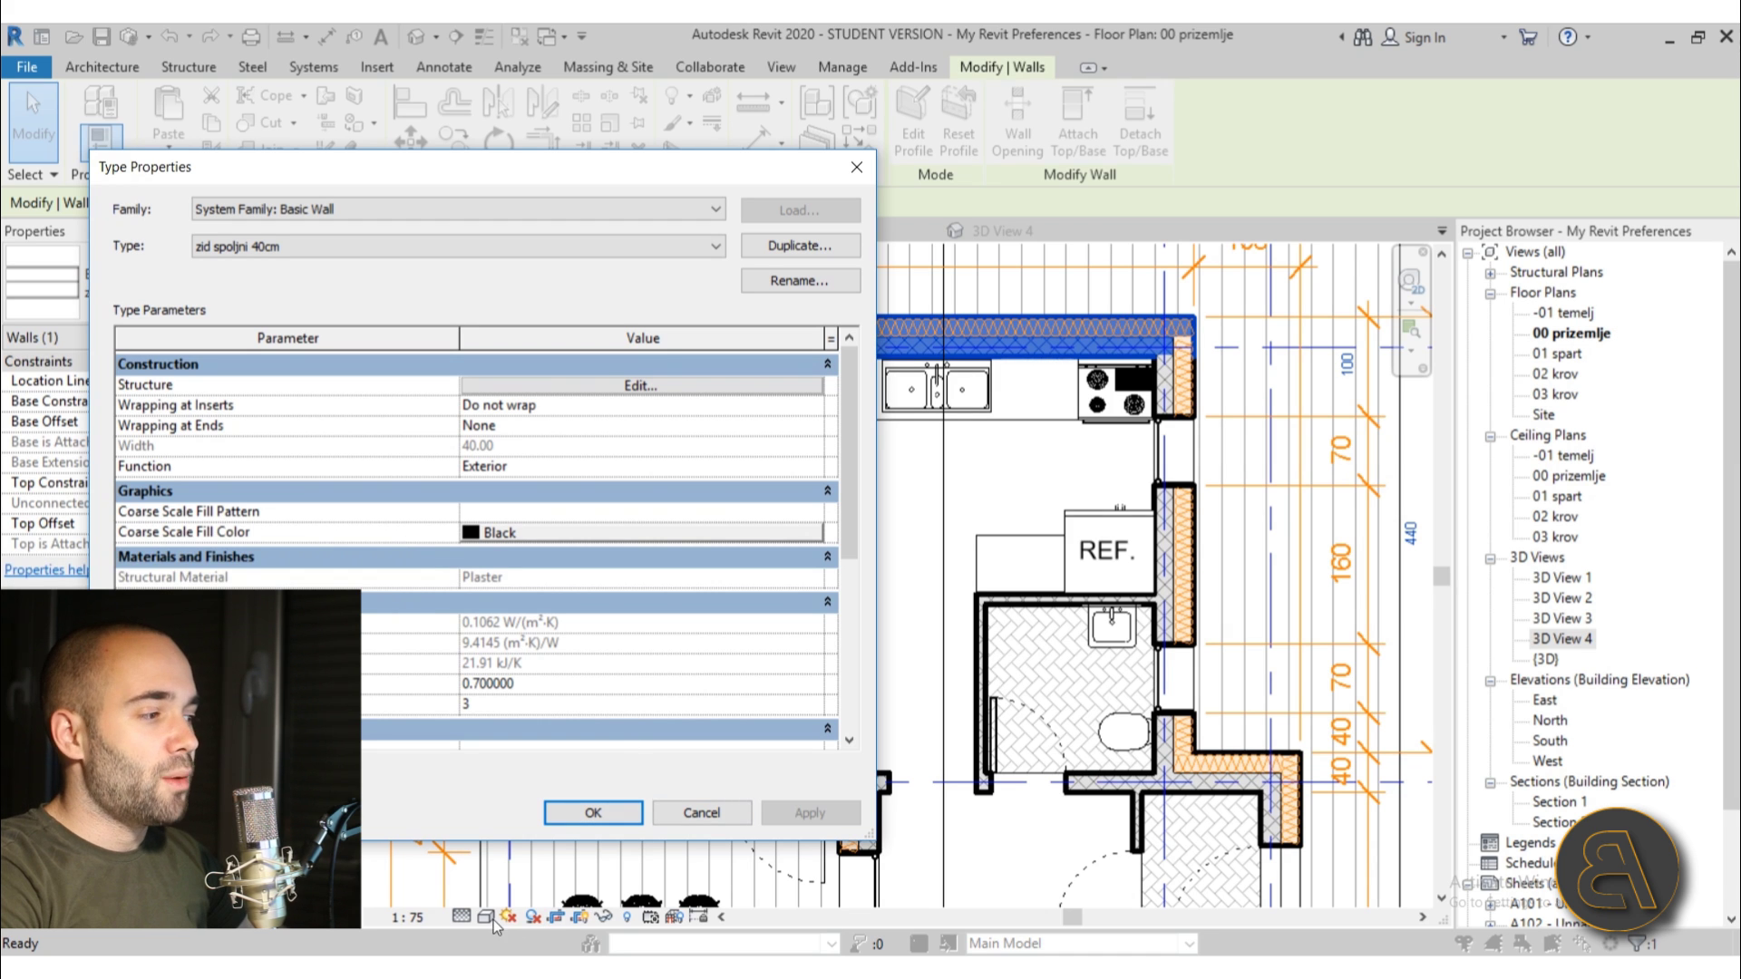
pyautogui.moveTo(435, 177); pyautogui.dragTo(840, 137)
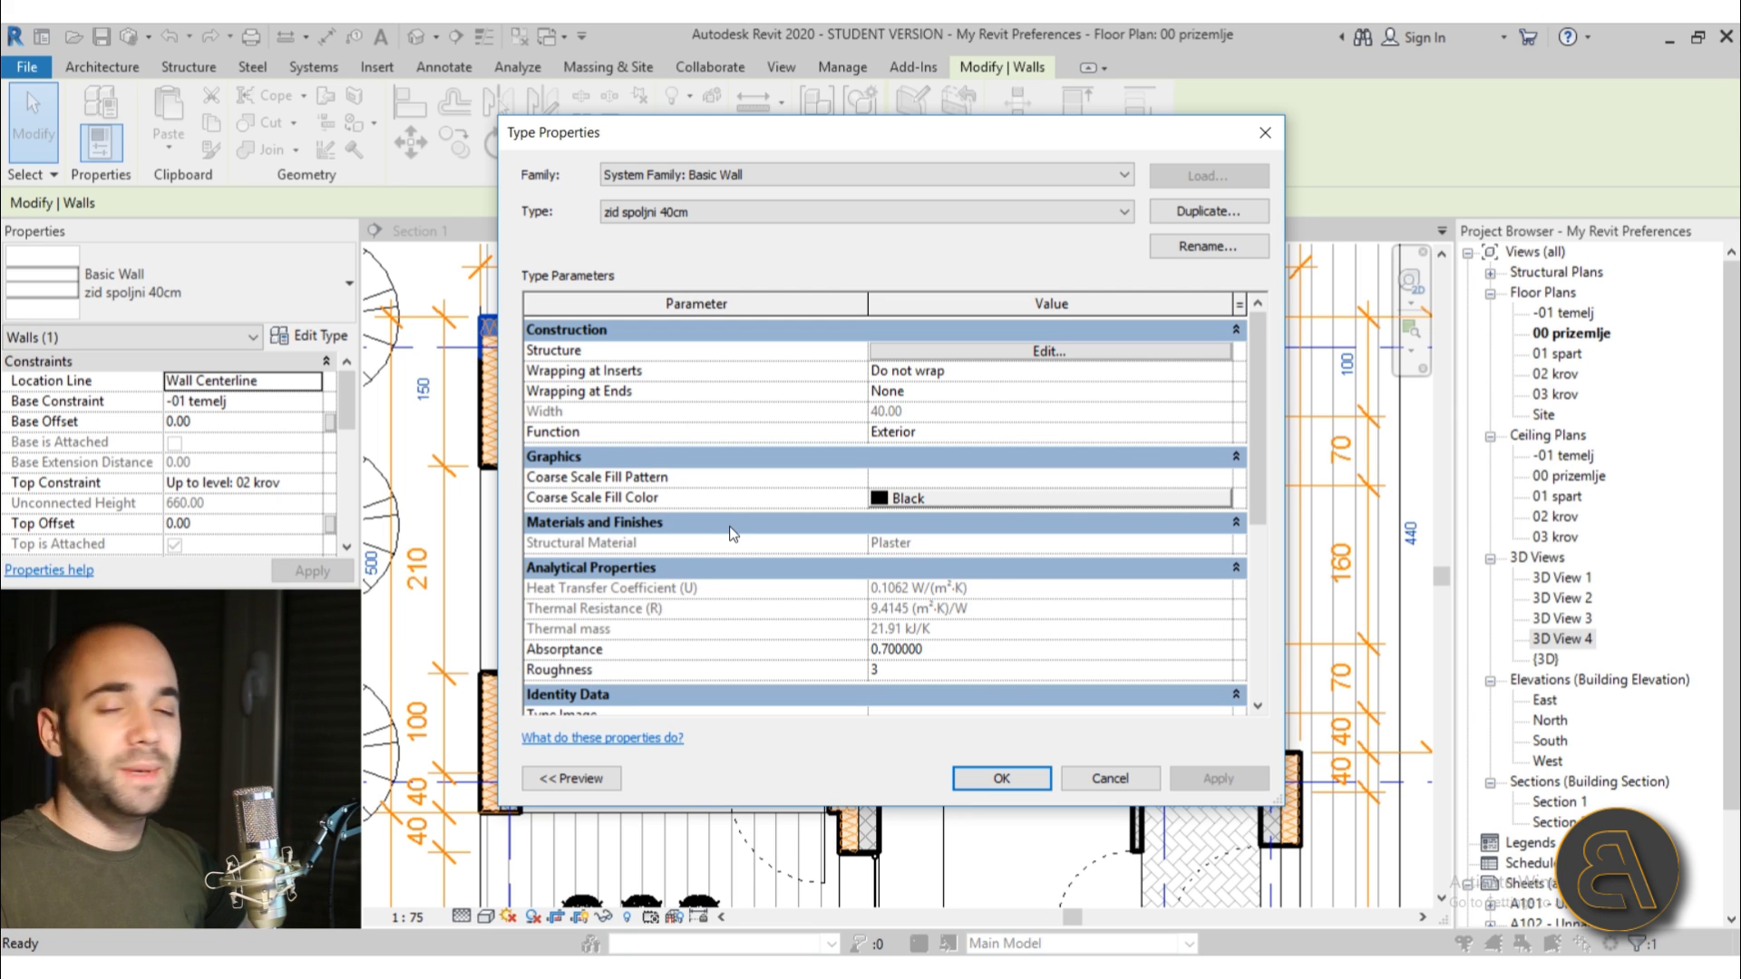
pyautogui.click(1221, 477)
pyautogui.click(923, 426)
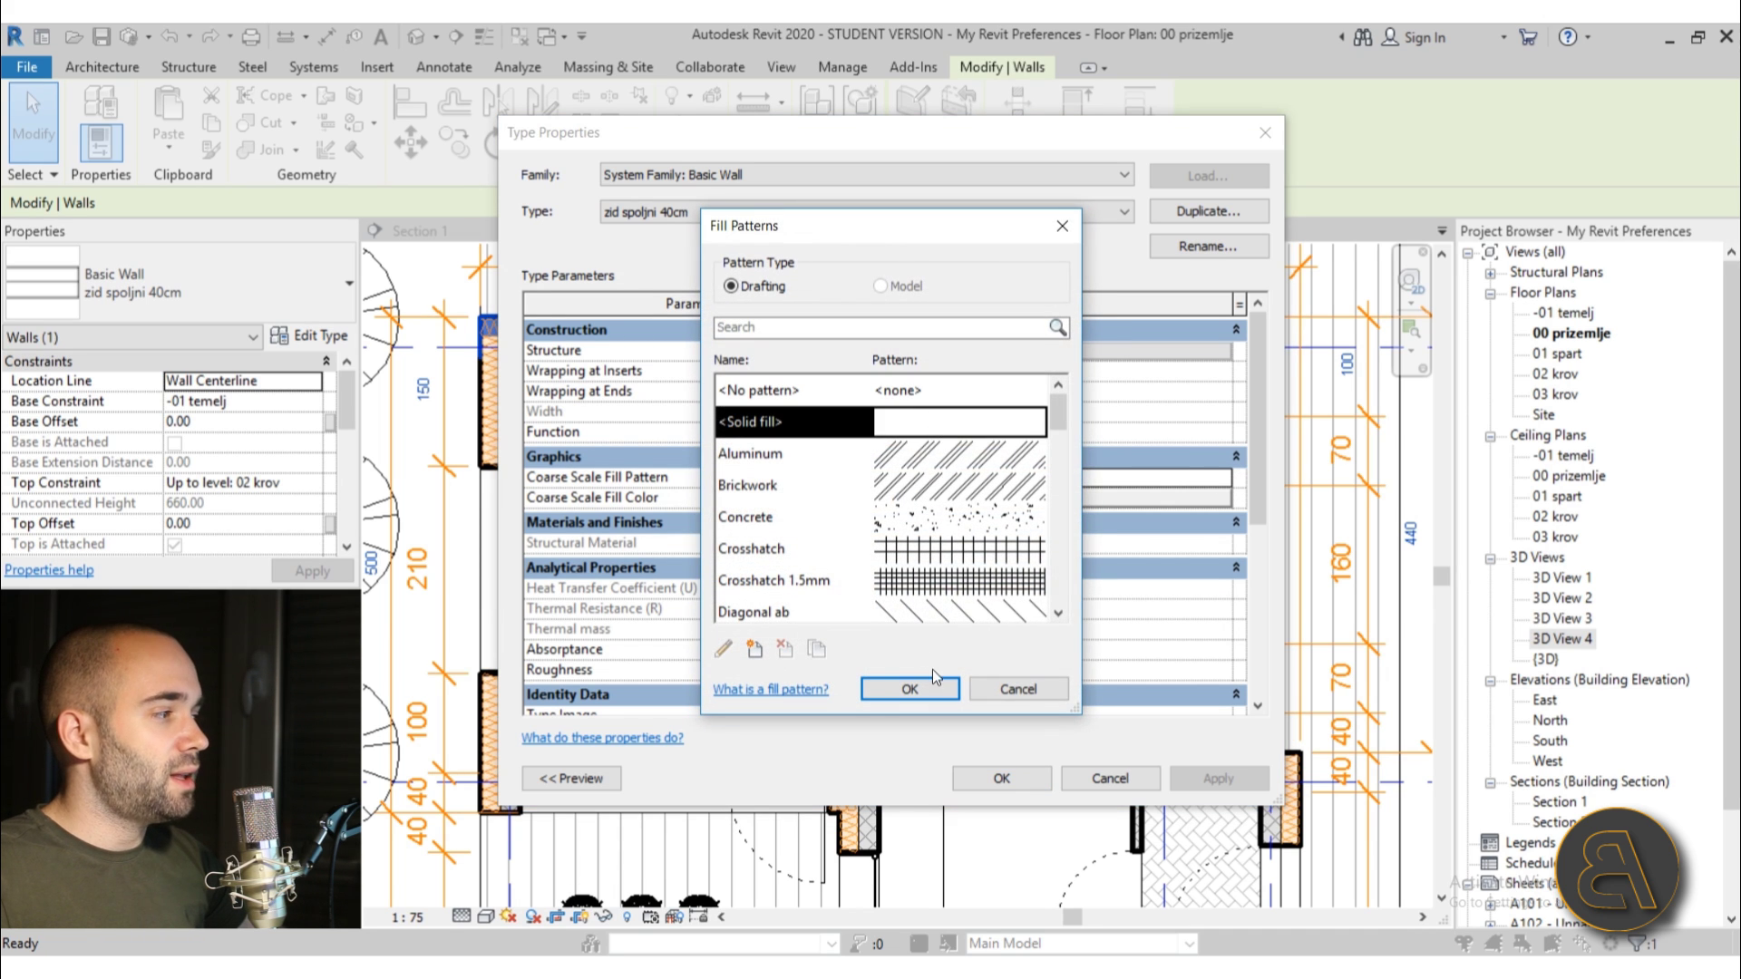
pyautogui.click(911, 686)
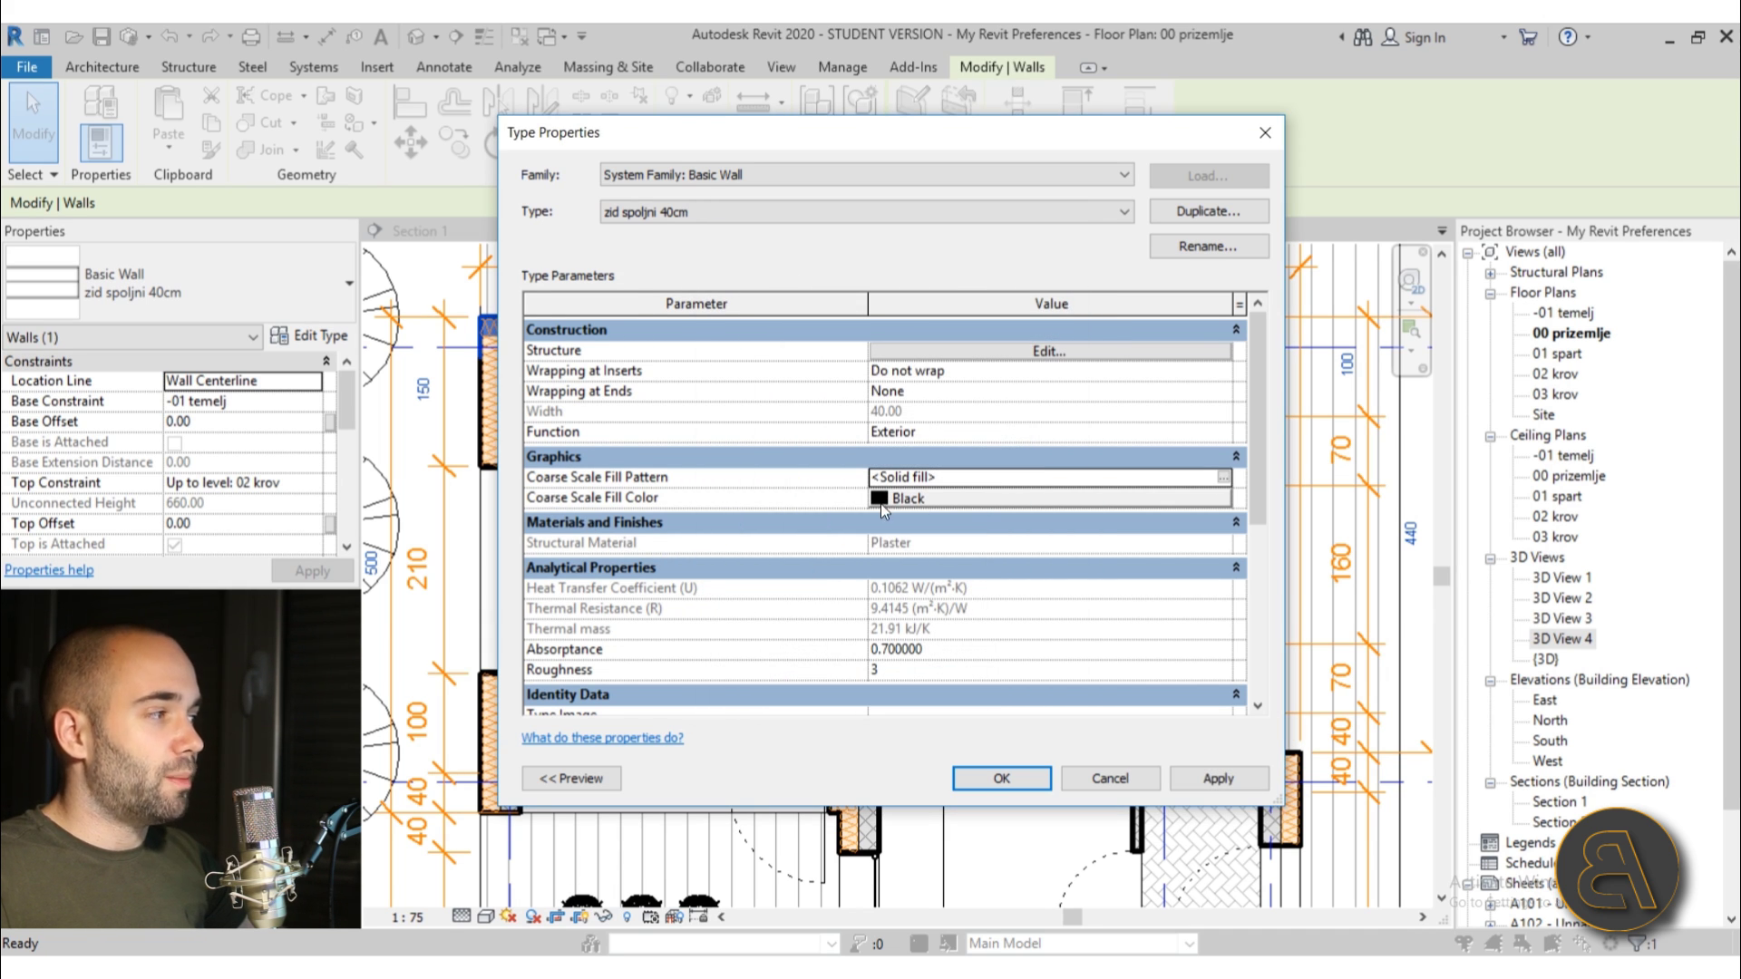
pyautogui.click(1218, 778)
pyautogui.click(1020, 778)
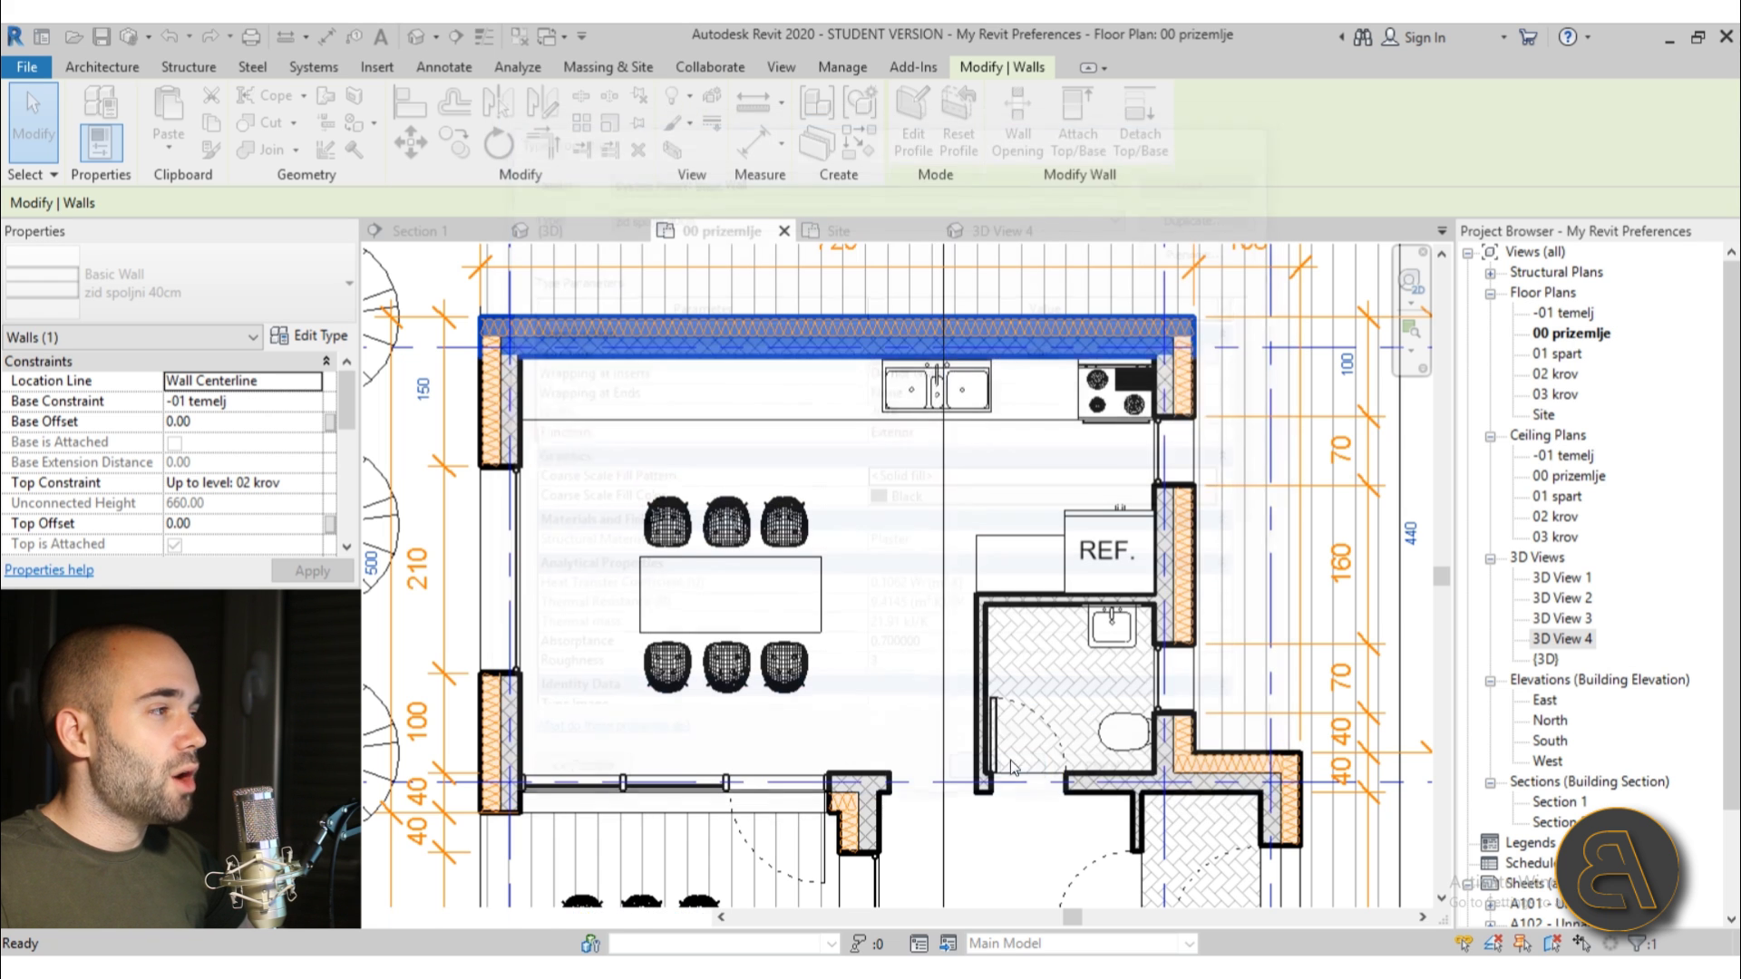
pyautogui.click(675, 449)
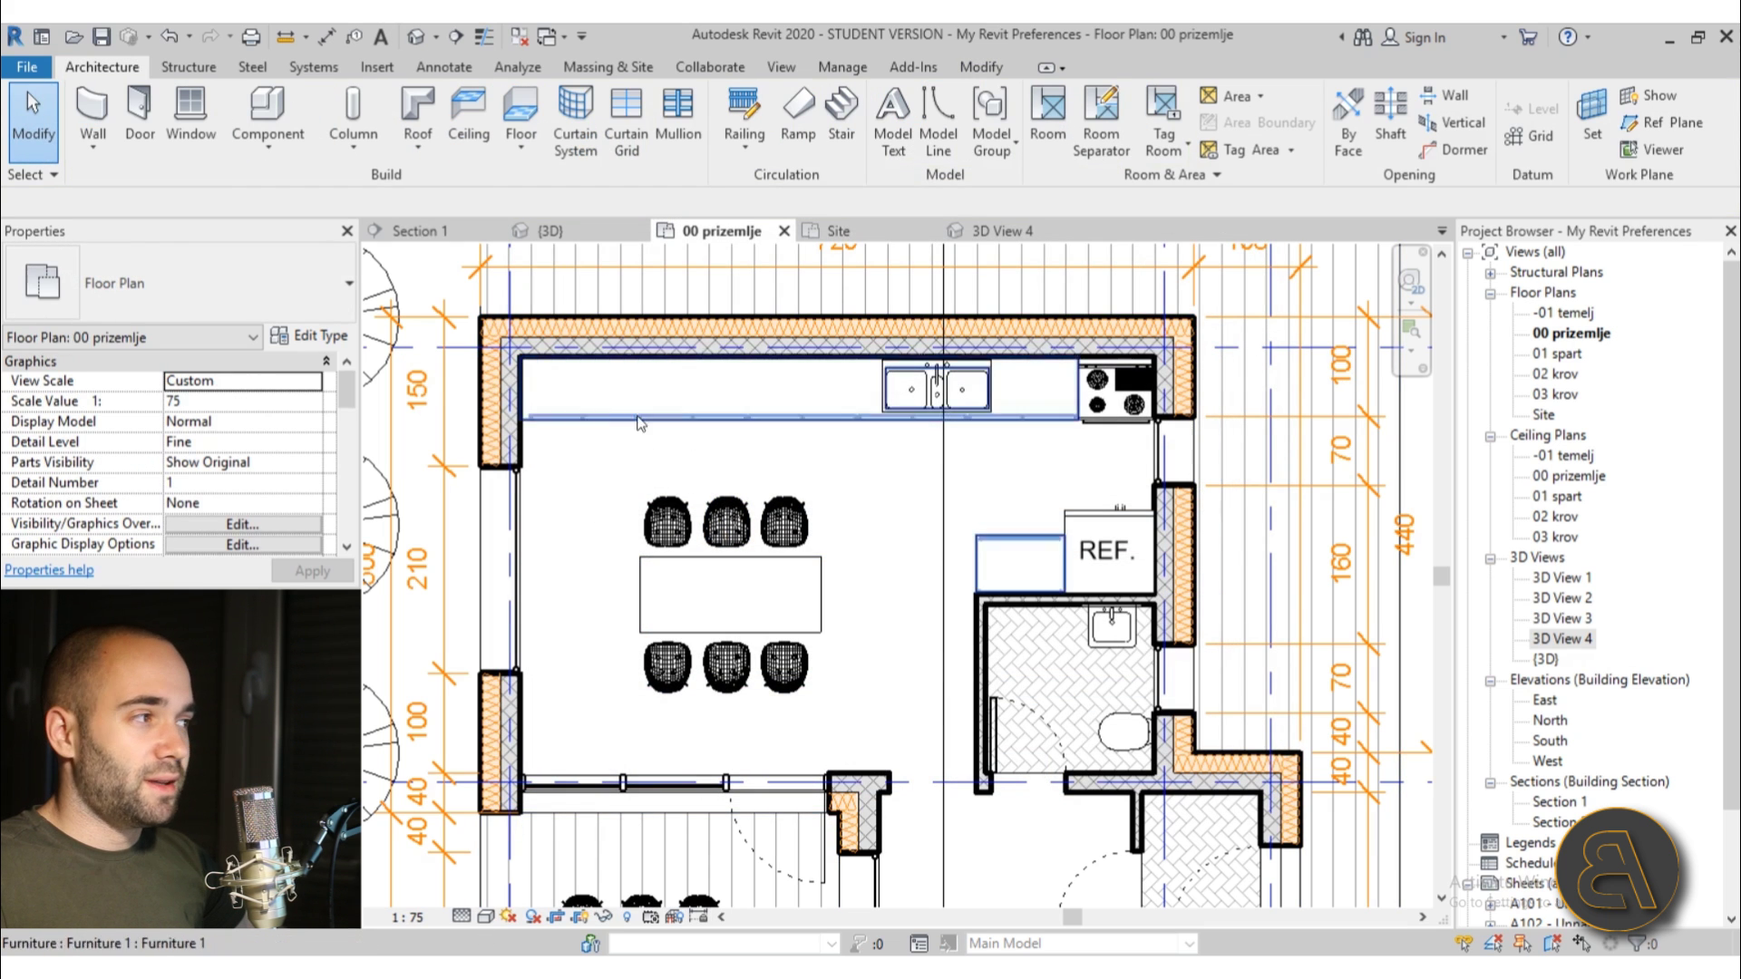
# Try the Medium detail level in the 00 prizemlje plan and settle on Coarse
pyautogui.scroll(3, 635, 417)
pyautogui.scroll(-3, 634, 417)
pyautogui.scroll(1, 517, 326)
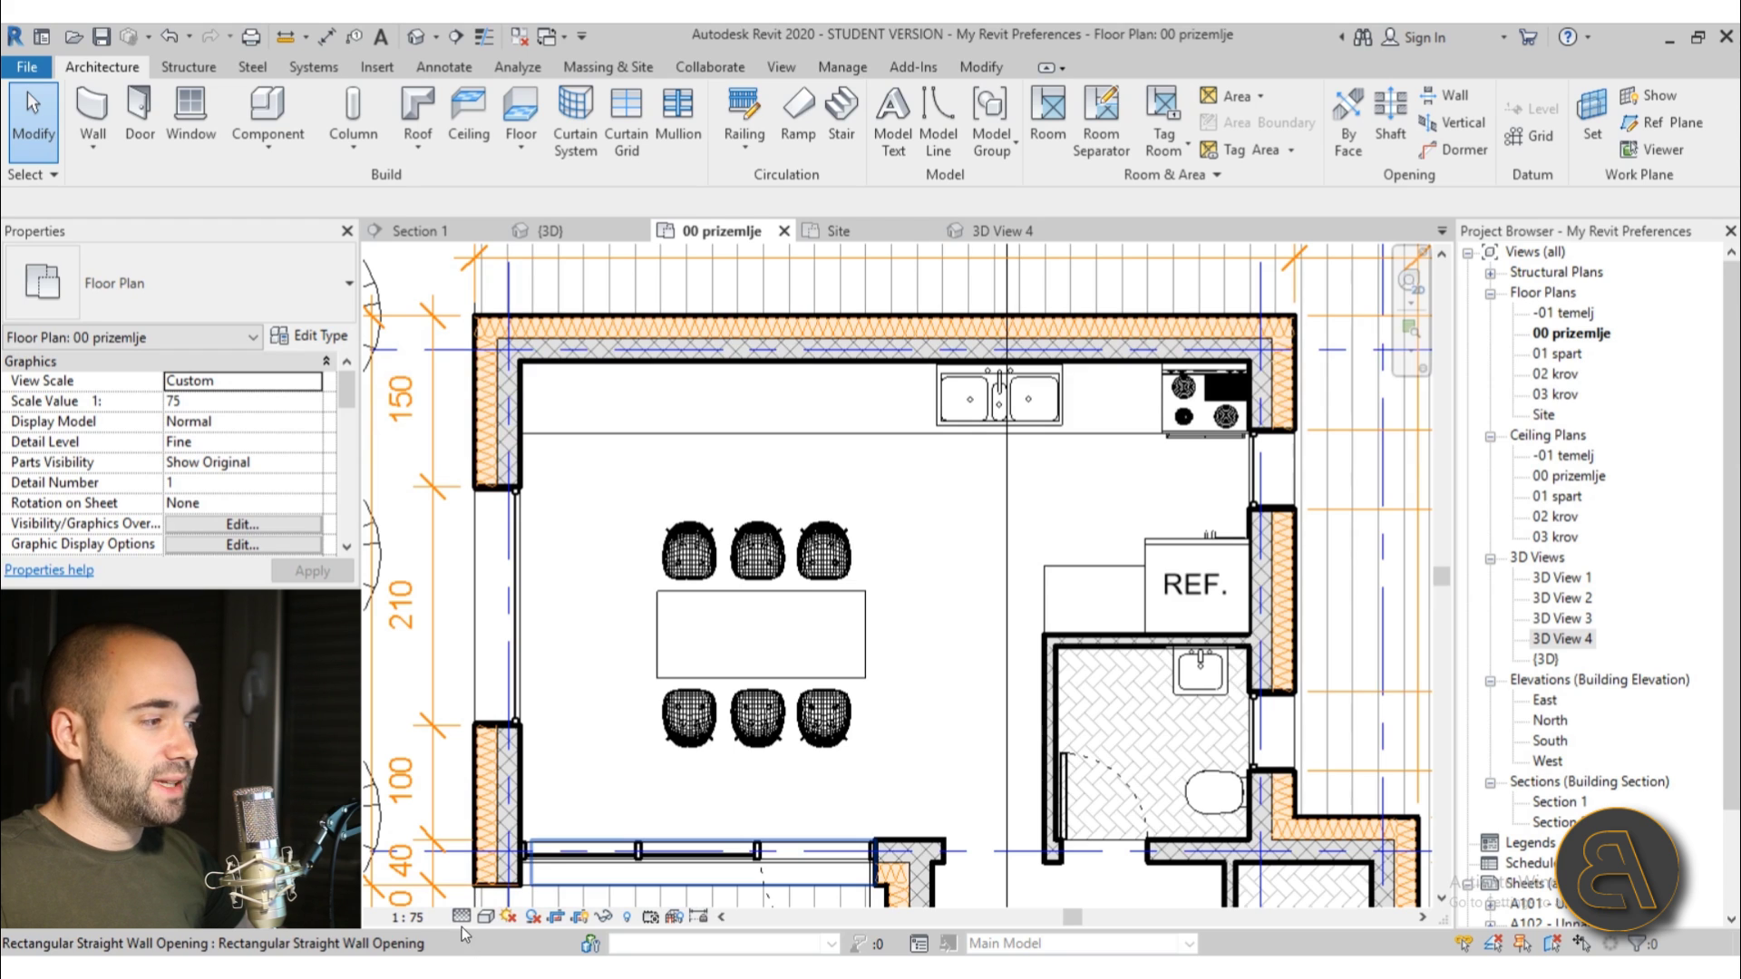
pyautogui.click(463, 917)
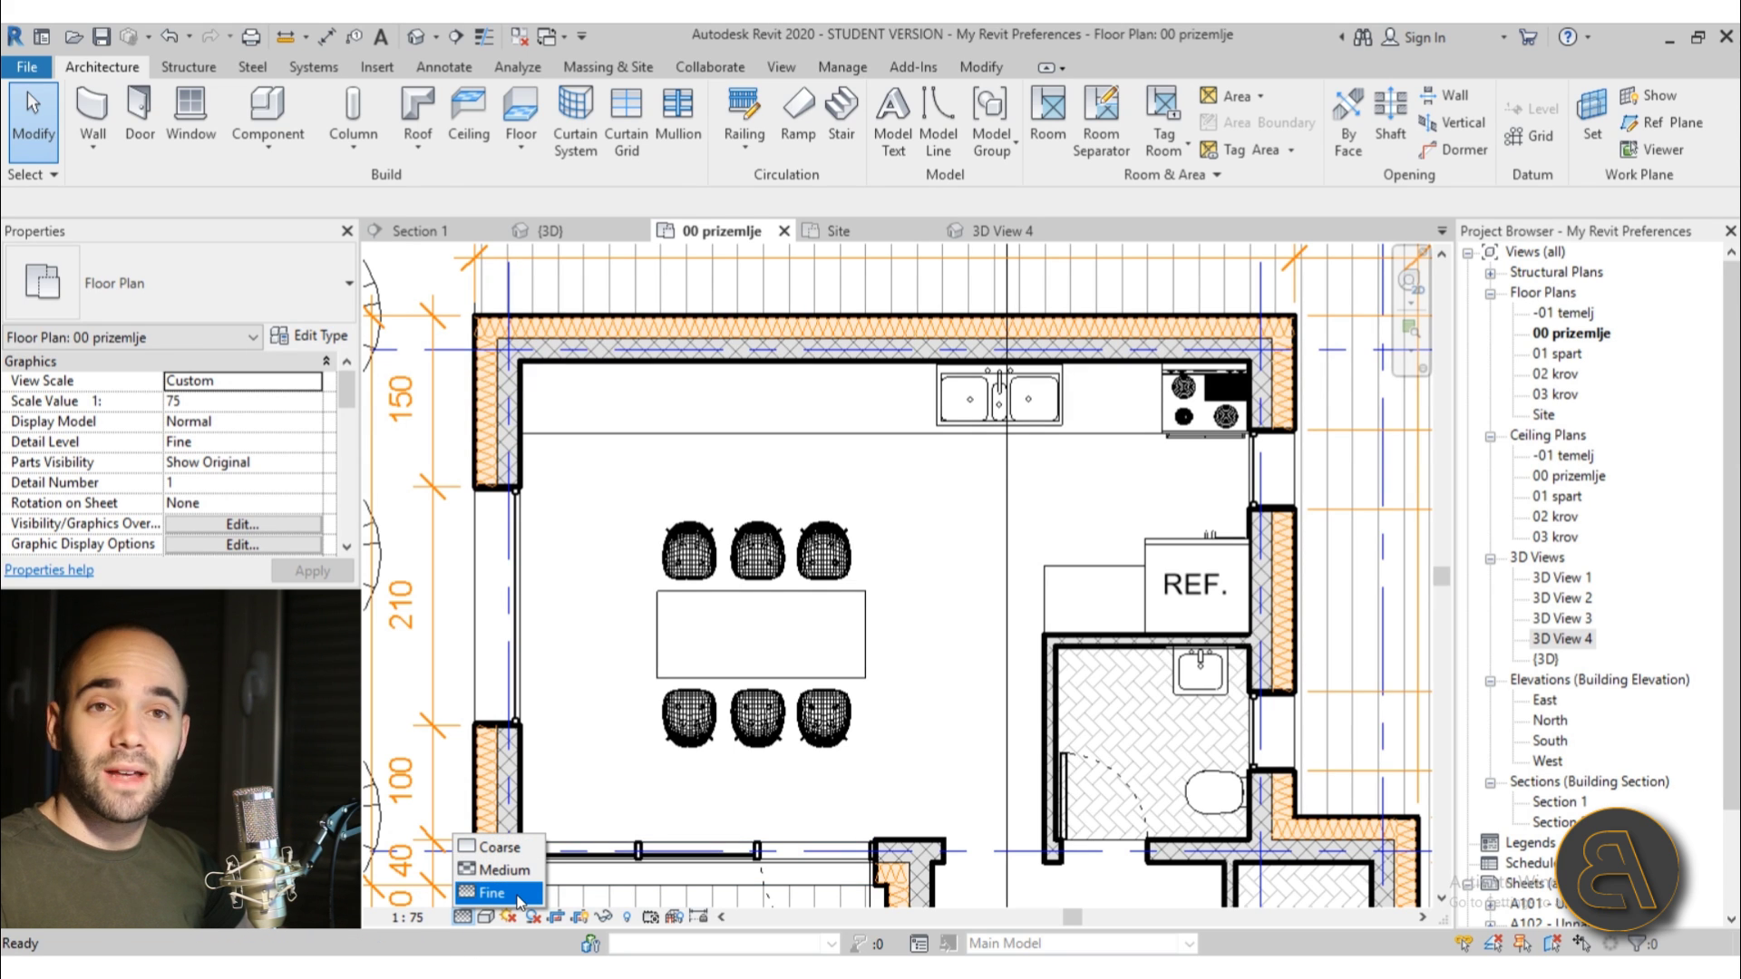
pyautogui.click(504, 869)
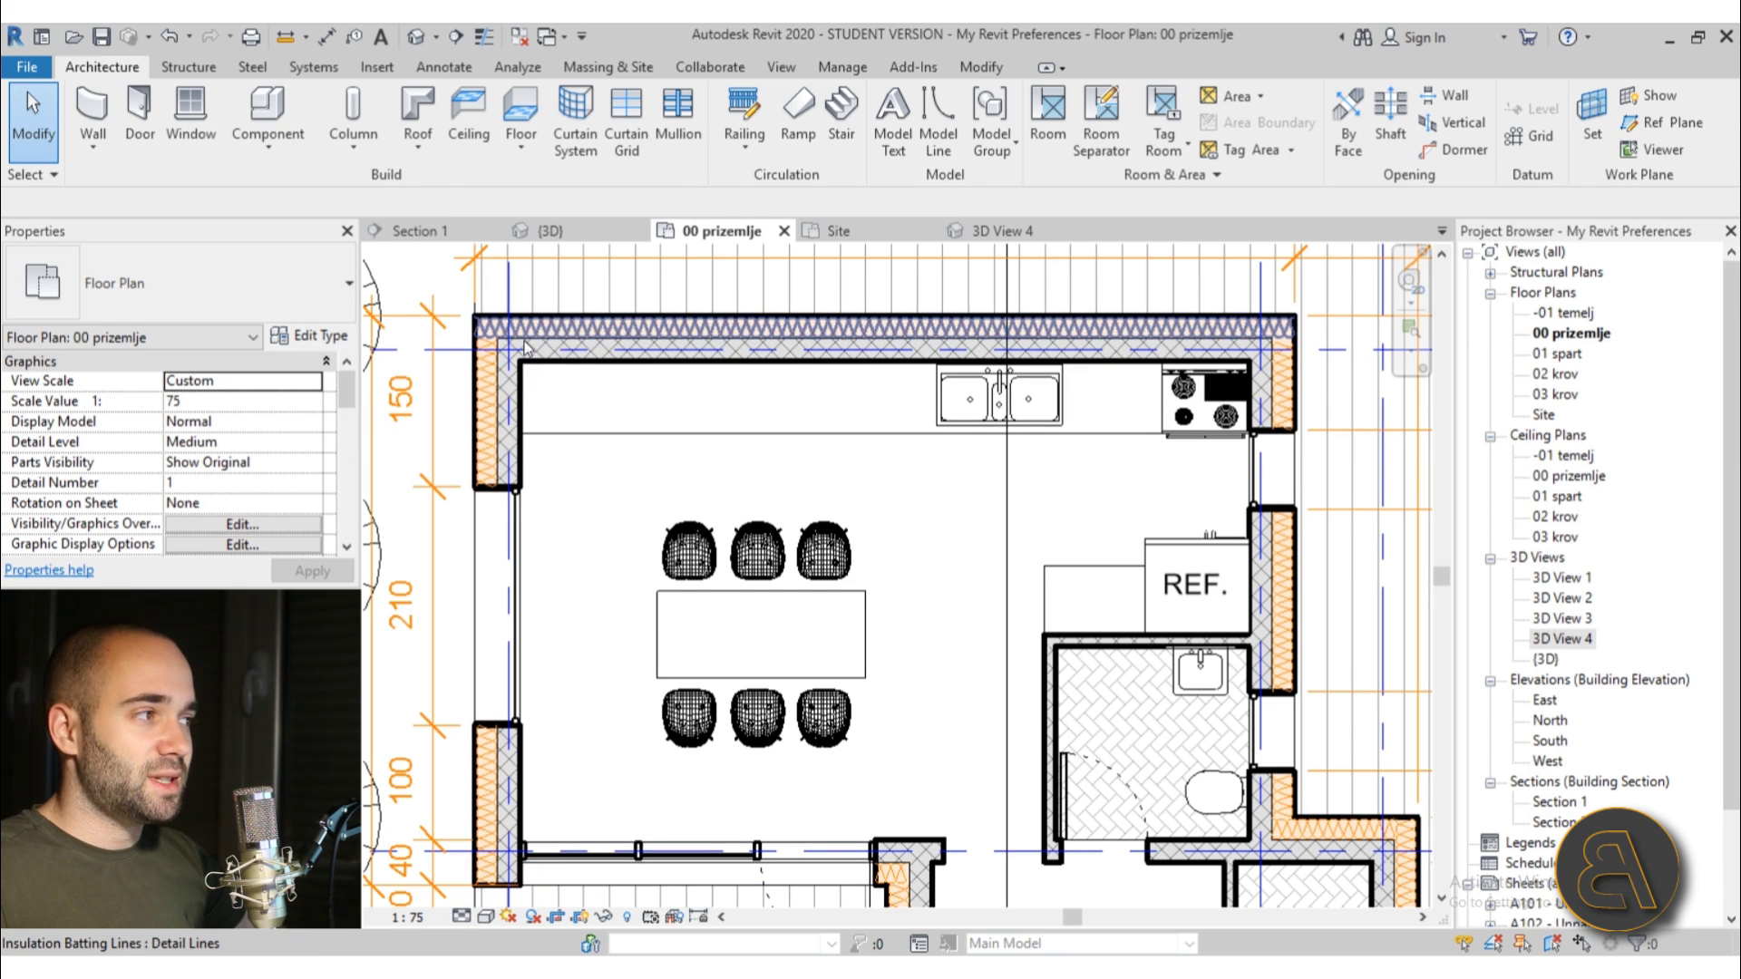
pyautogui.click(464, 916)
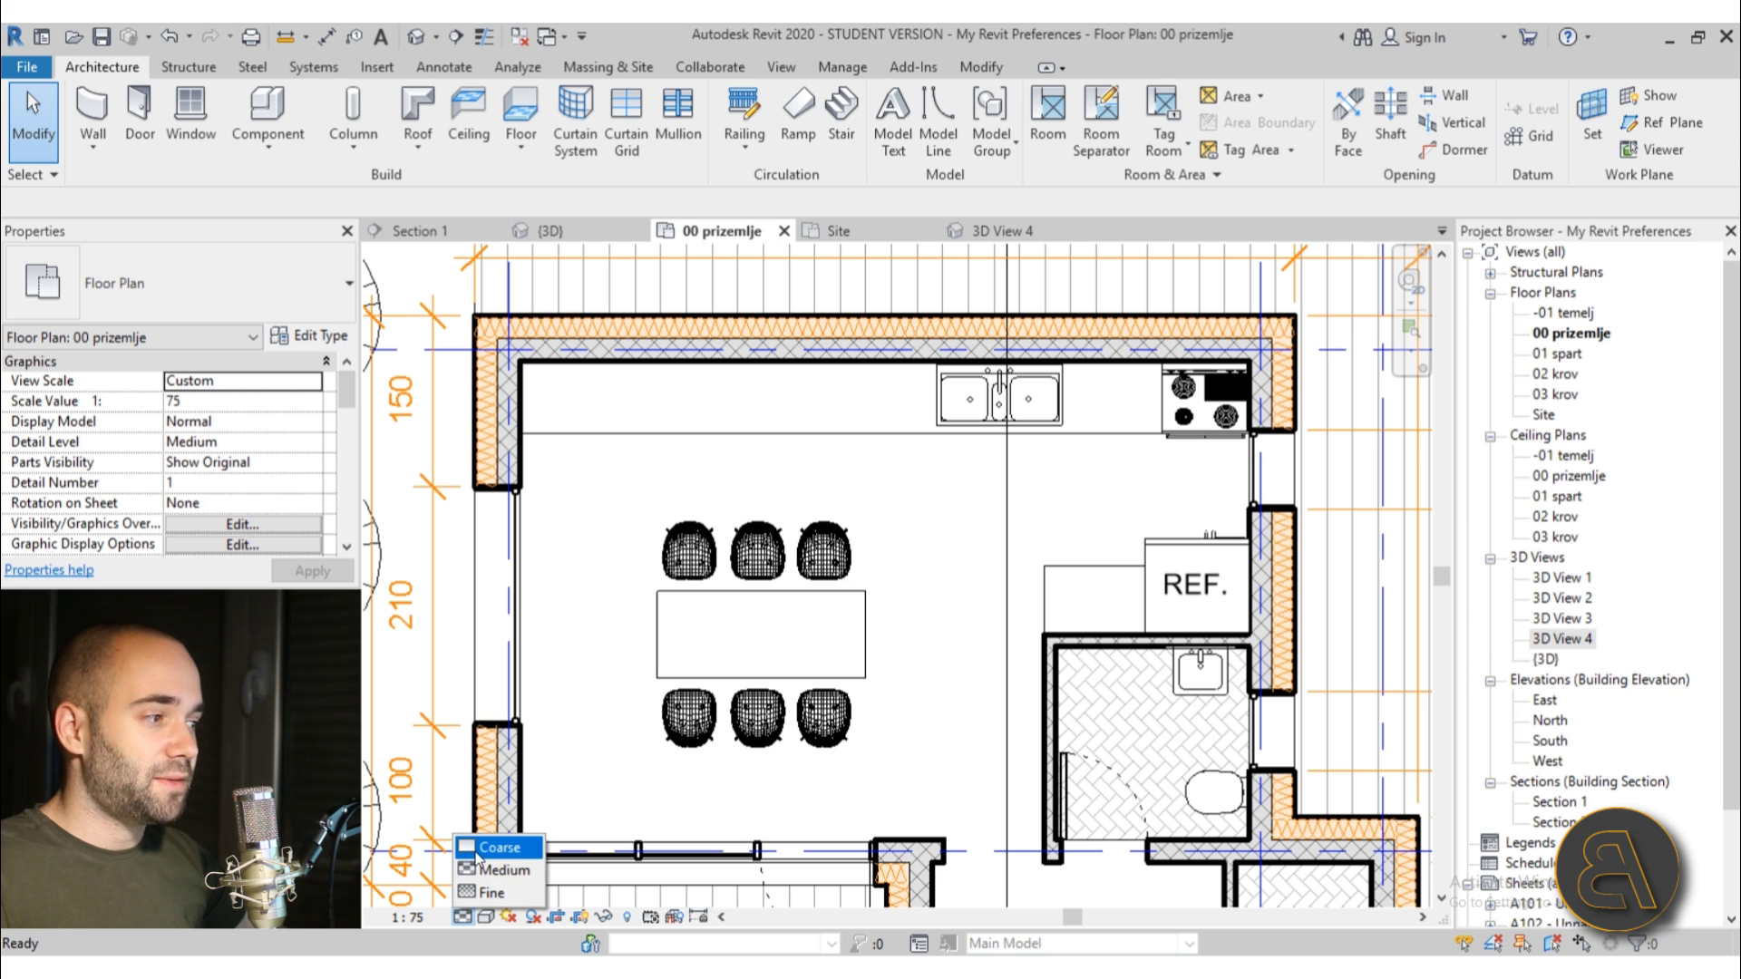
pyautogui.click(487, 849)
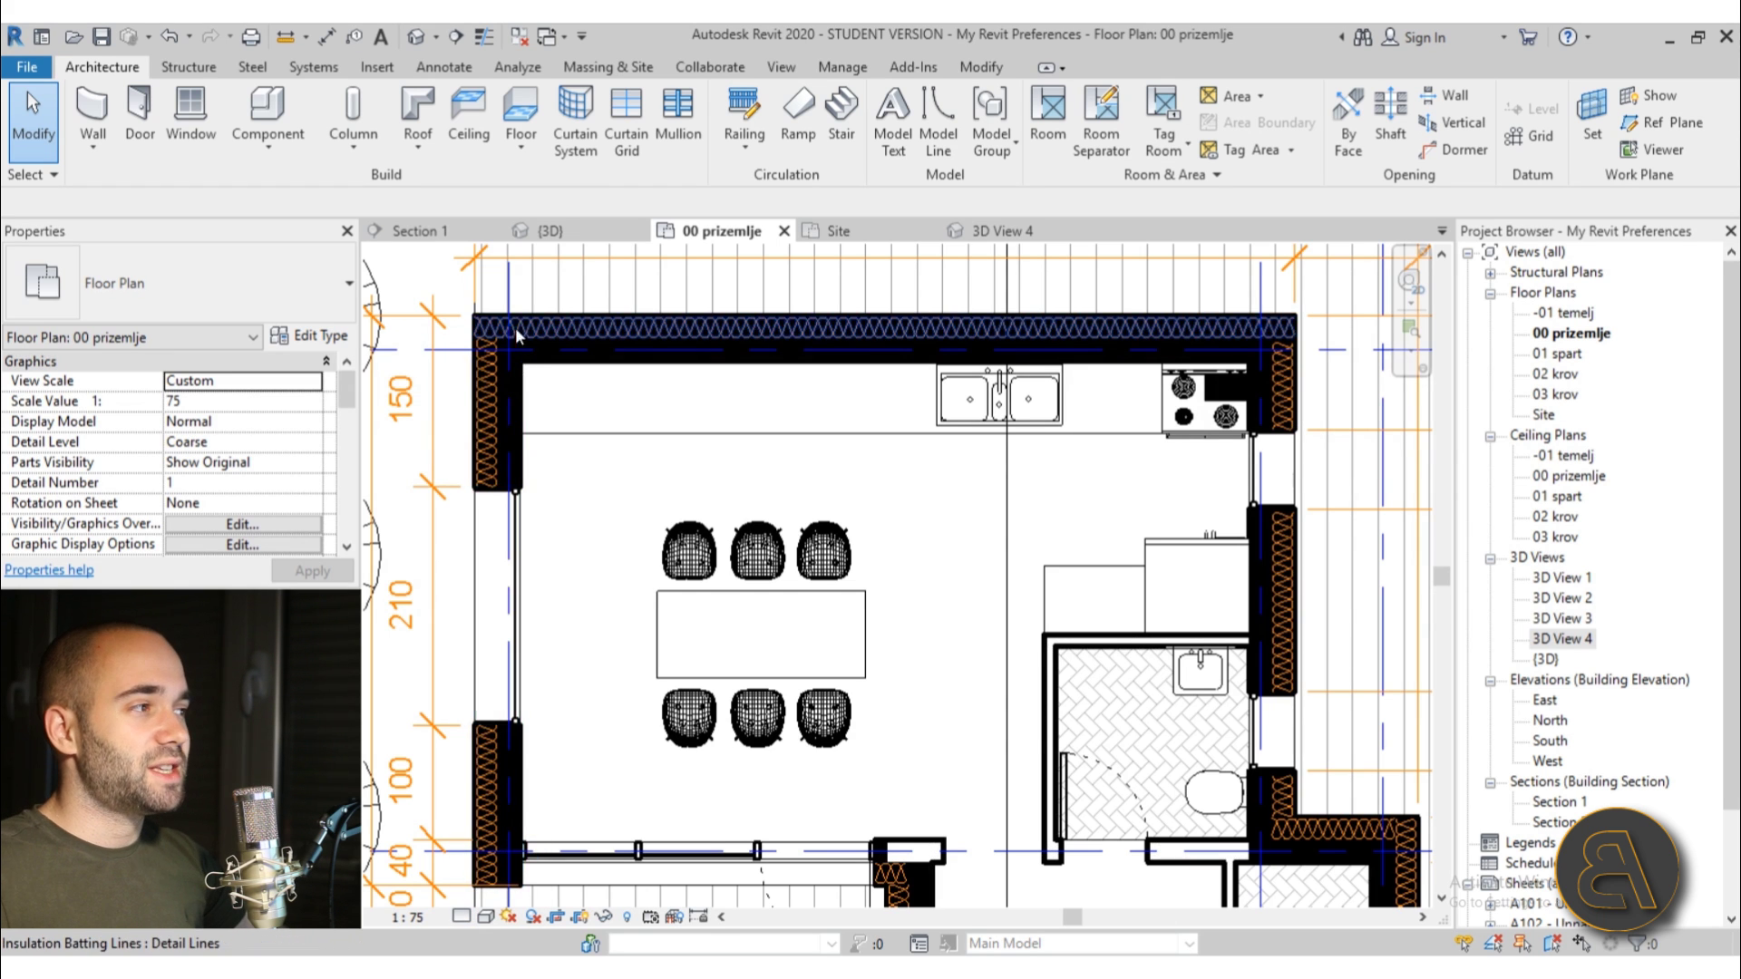
# Examine the insulation batting lines drawn over the solid-filled north exterior wall in the plan
pyautogui.scroll(4, 519, 344)
pyautogui.scroll(-4, 641, 466)
pyautogui.moveTo(641, 466); pyautogui.dragTo(626, 420, button='middle')
pyautogui.scroll(2, 588, 363)
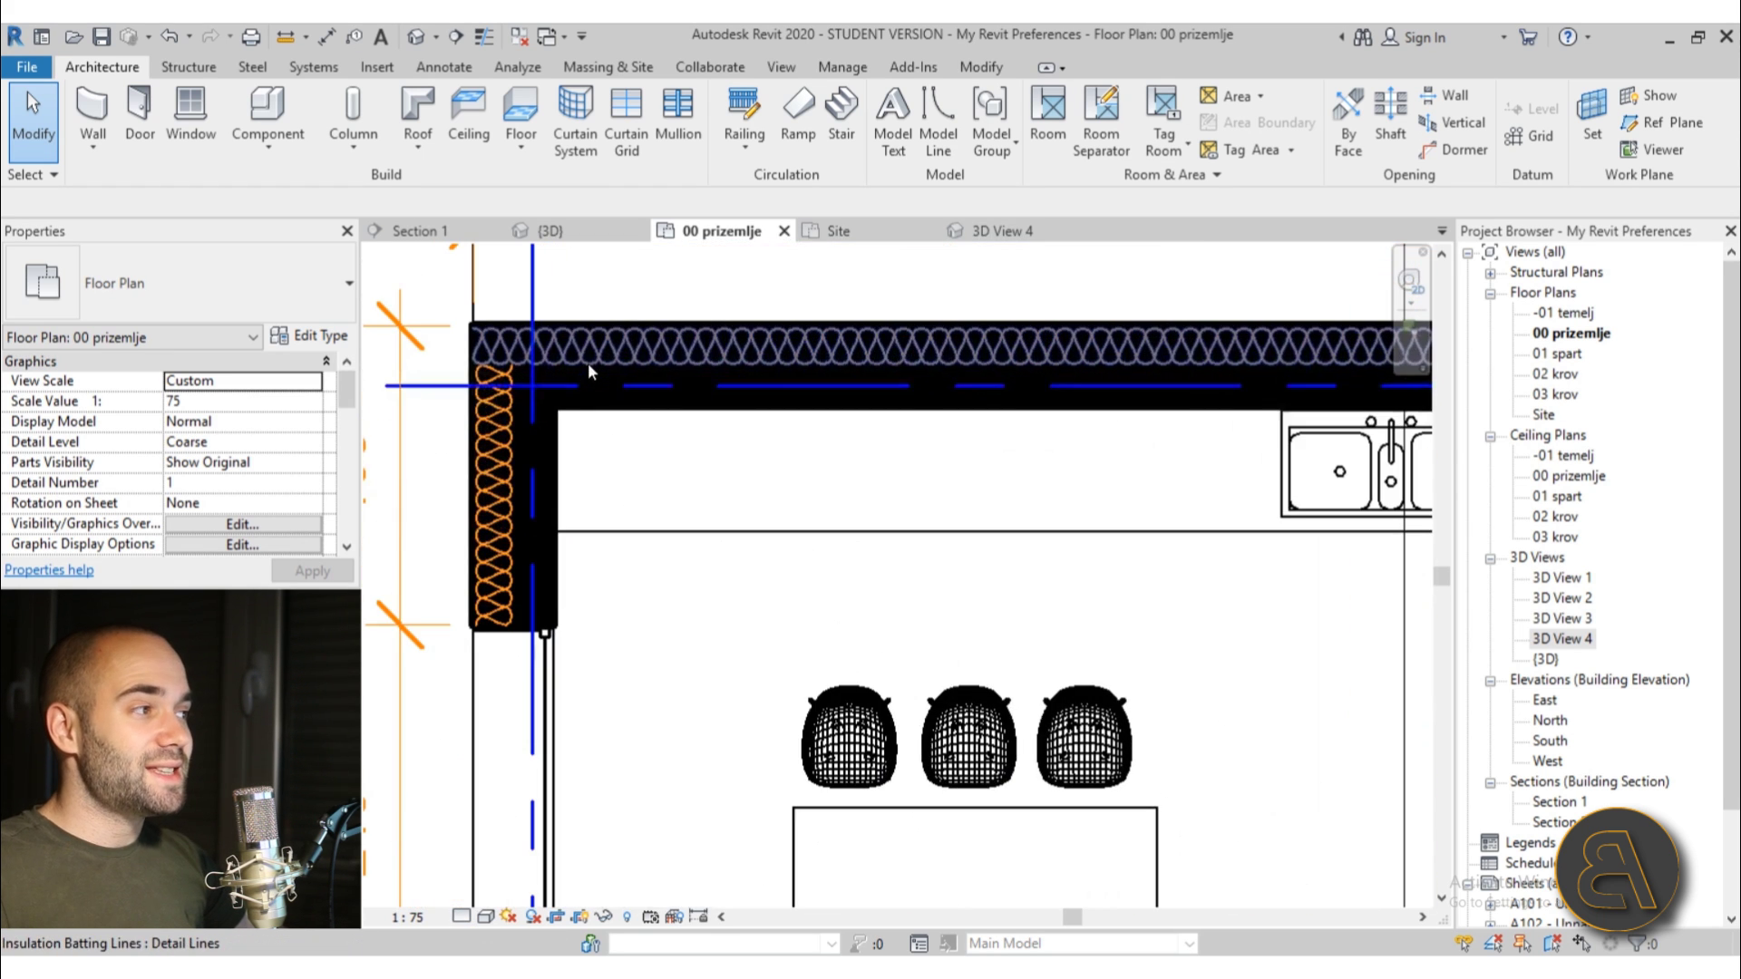
pyautogui.click(588, 361)
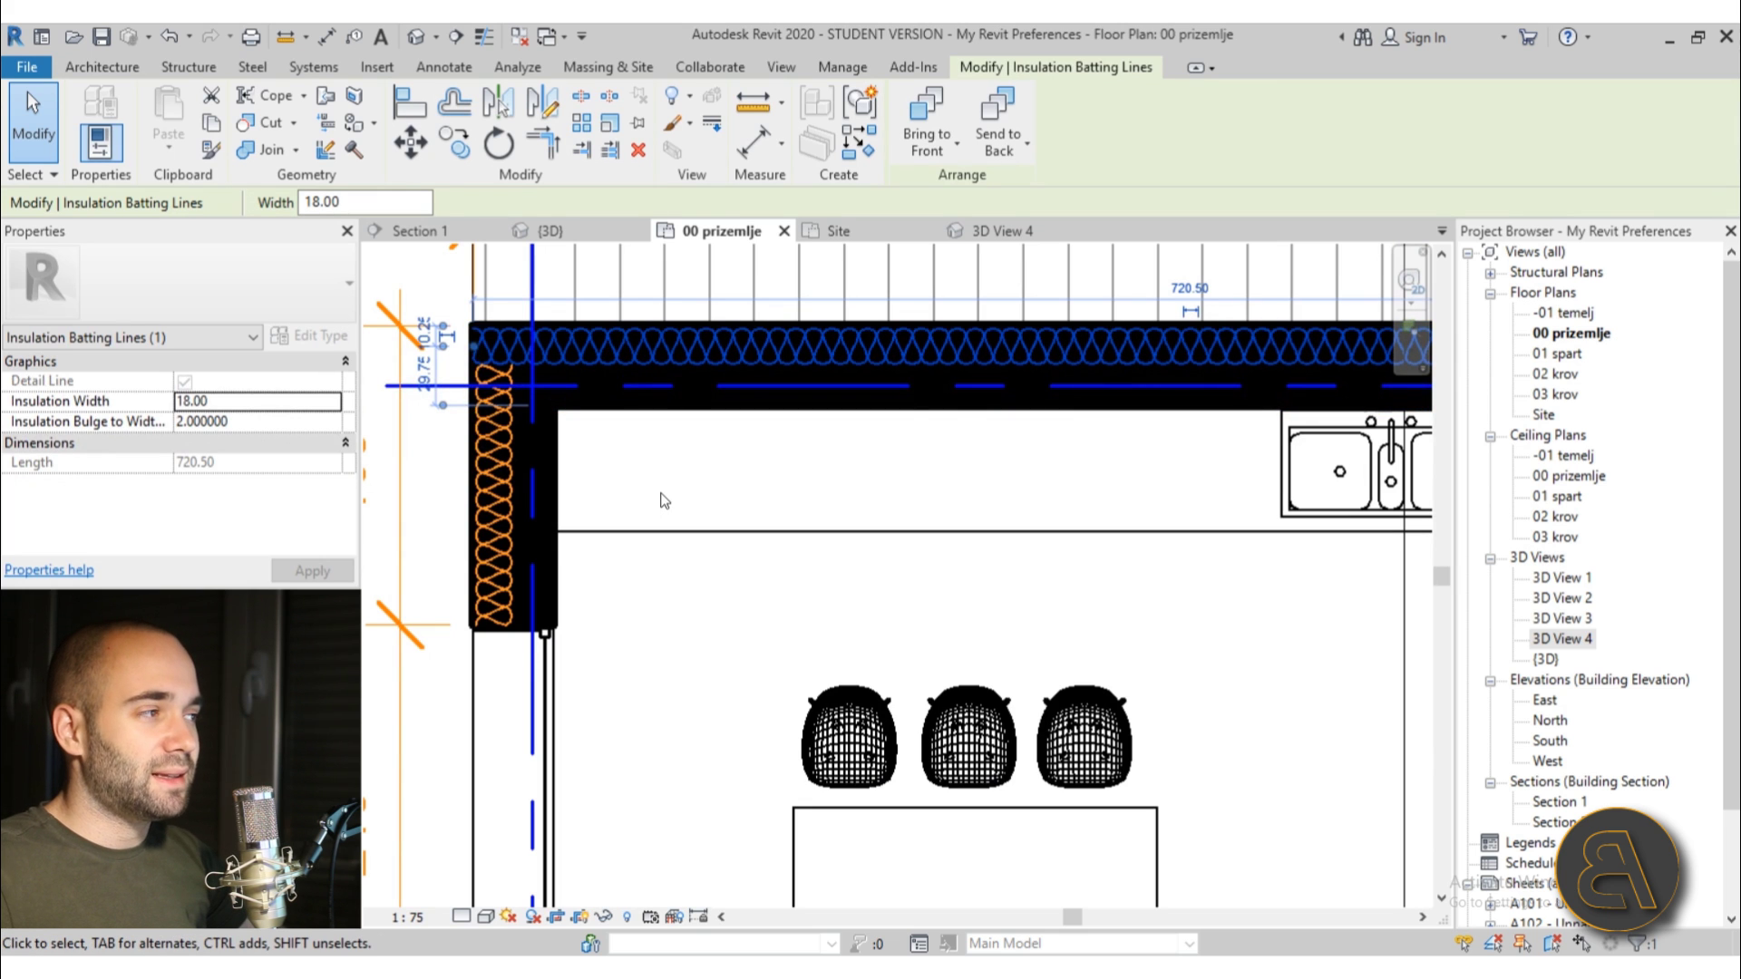
pyautogui.press('Escape')
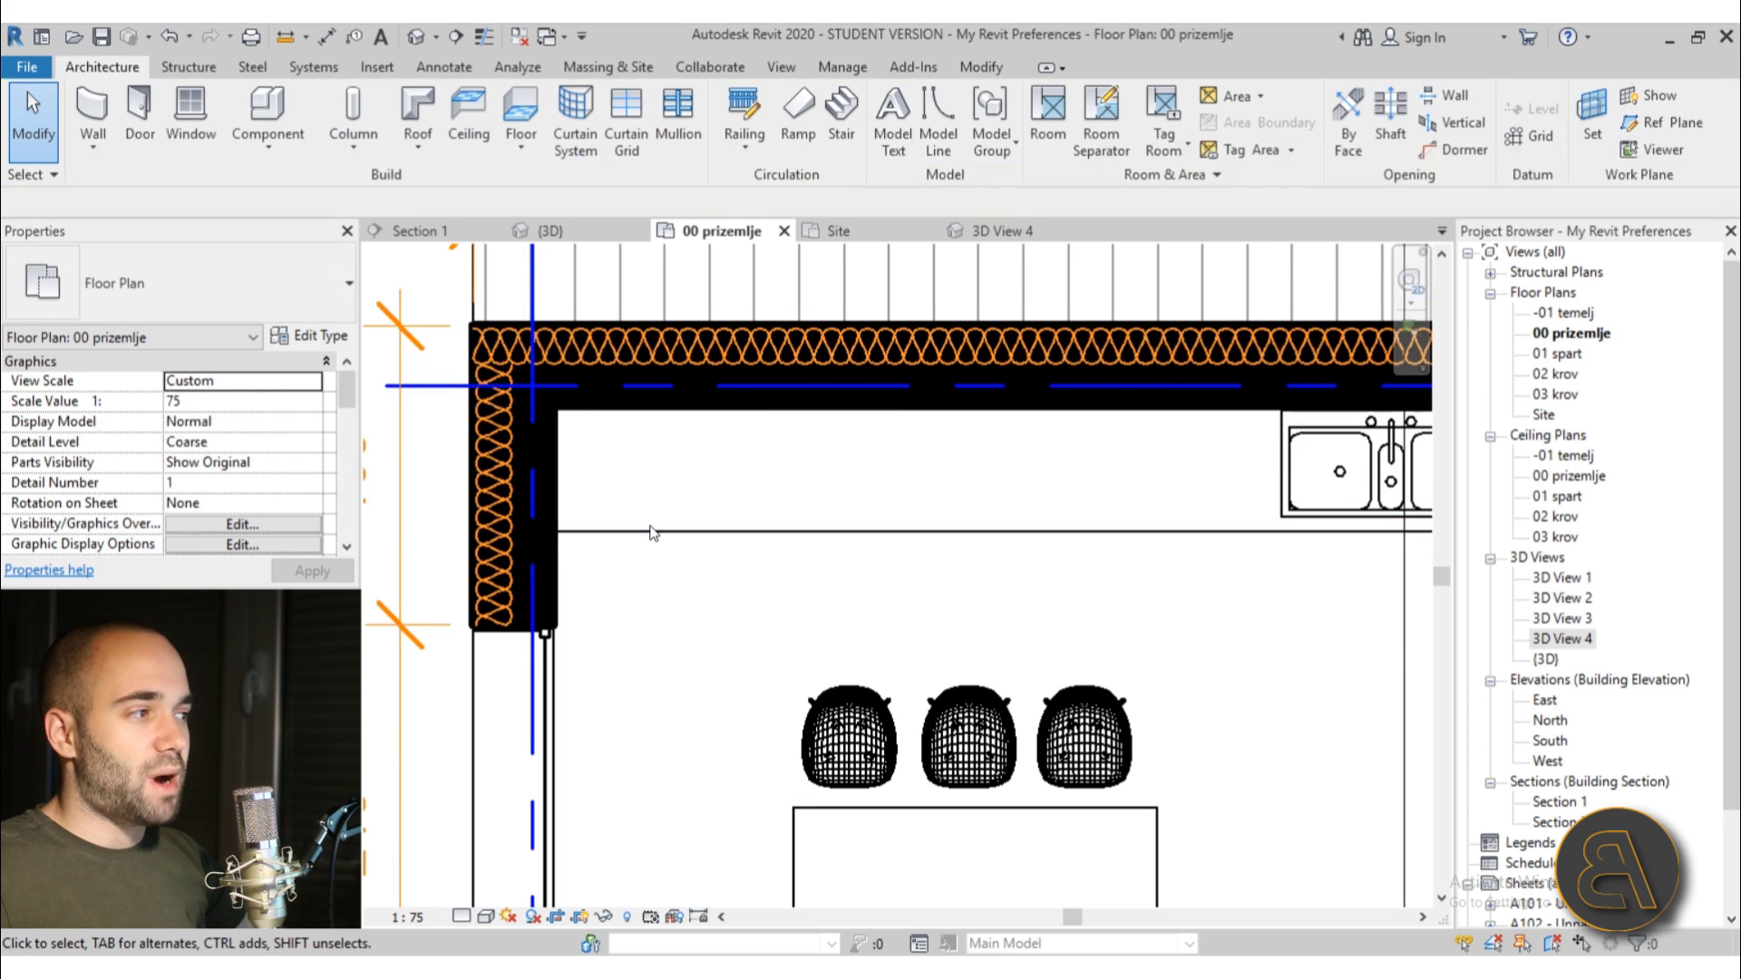
pyautogui.click(604, 339)
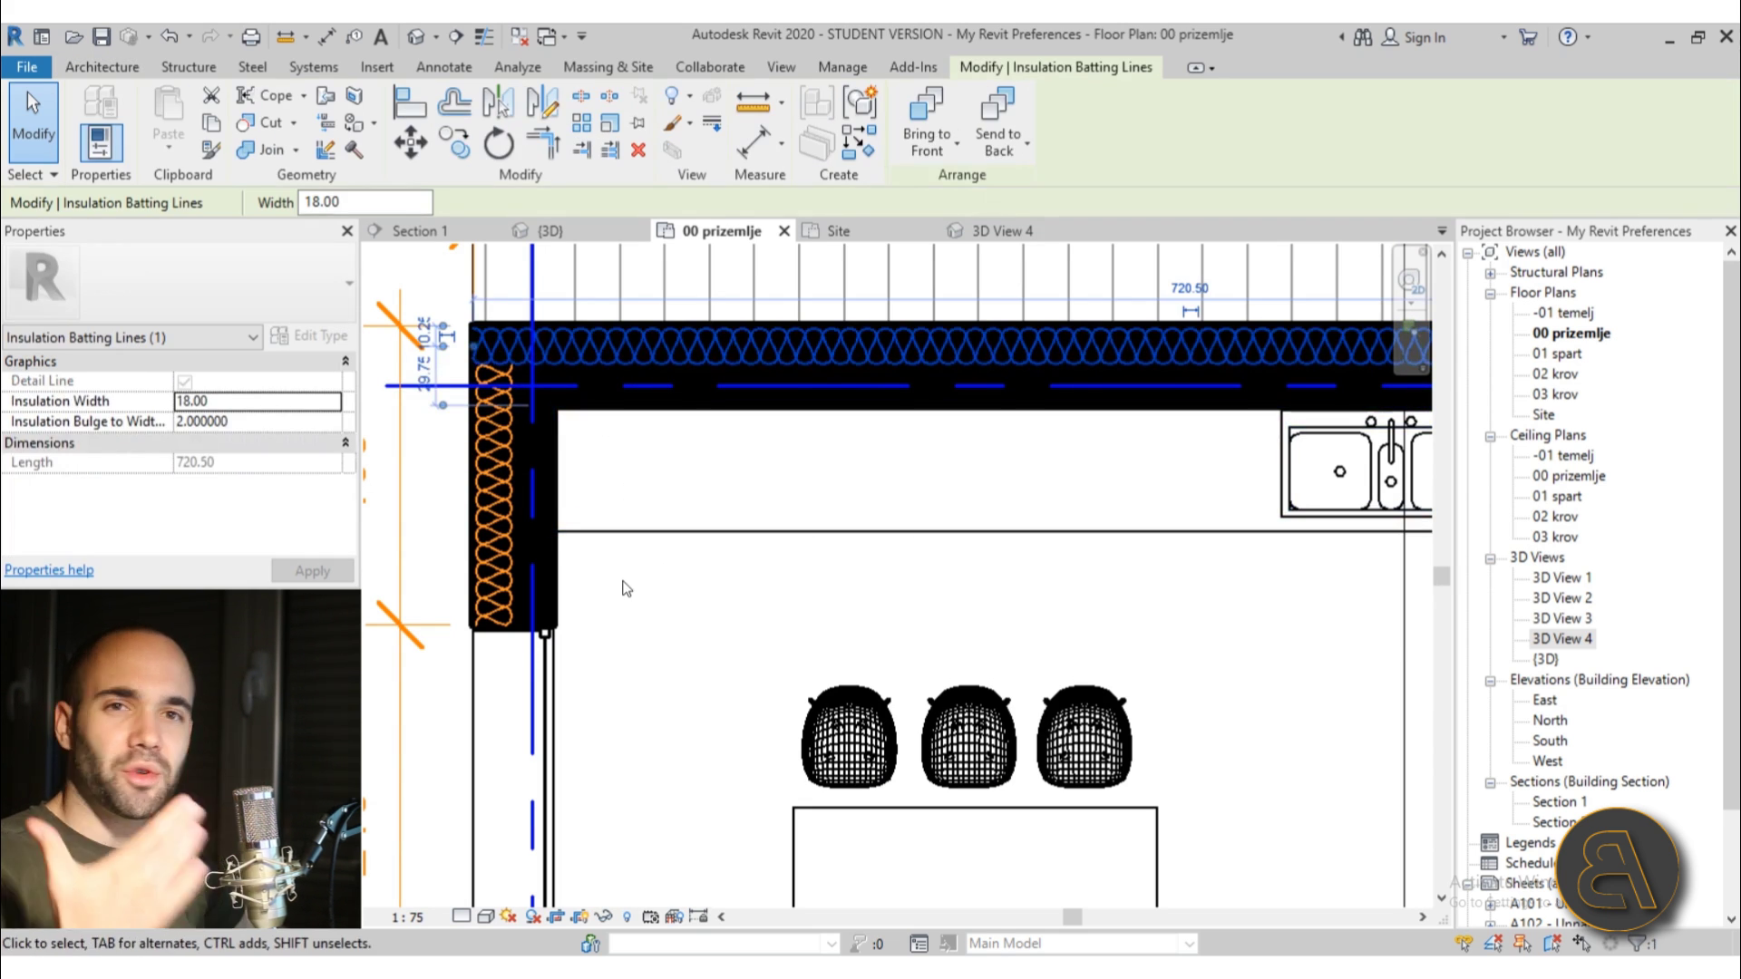
pyautogui.scroll(-4, 663, 739)
pyautogui.moveTo(700, 748); pyautogui.dragTo(556, 296, button='middle')
pyautogui.moveTo(542, 408); pyautogui.dragTo(615, 710, button='middle')
pyautogui.press('Escape')
# Set the coarse scale fill pattern of the unutrasnji 10cm interior wall type to Solid fill at the bathroom wall
pyautogui.scroll(2, 961, 676)
pyautogui.moveTo(968, 662); pyautogui.dragTo(866, 526, button='middle')
pyautogui.scroll(1, 834, 507)
pyautogui.click(795, 481)
pyautogui.click(691, 513)
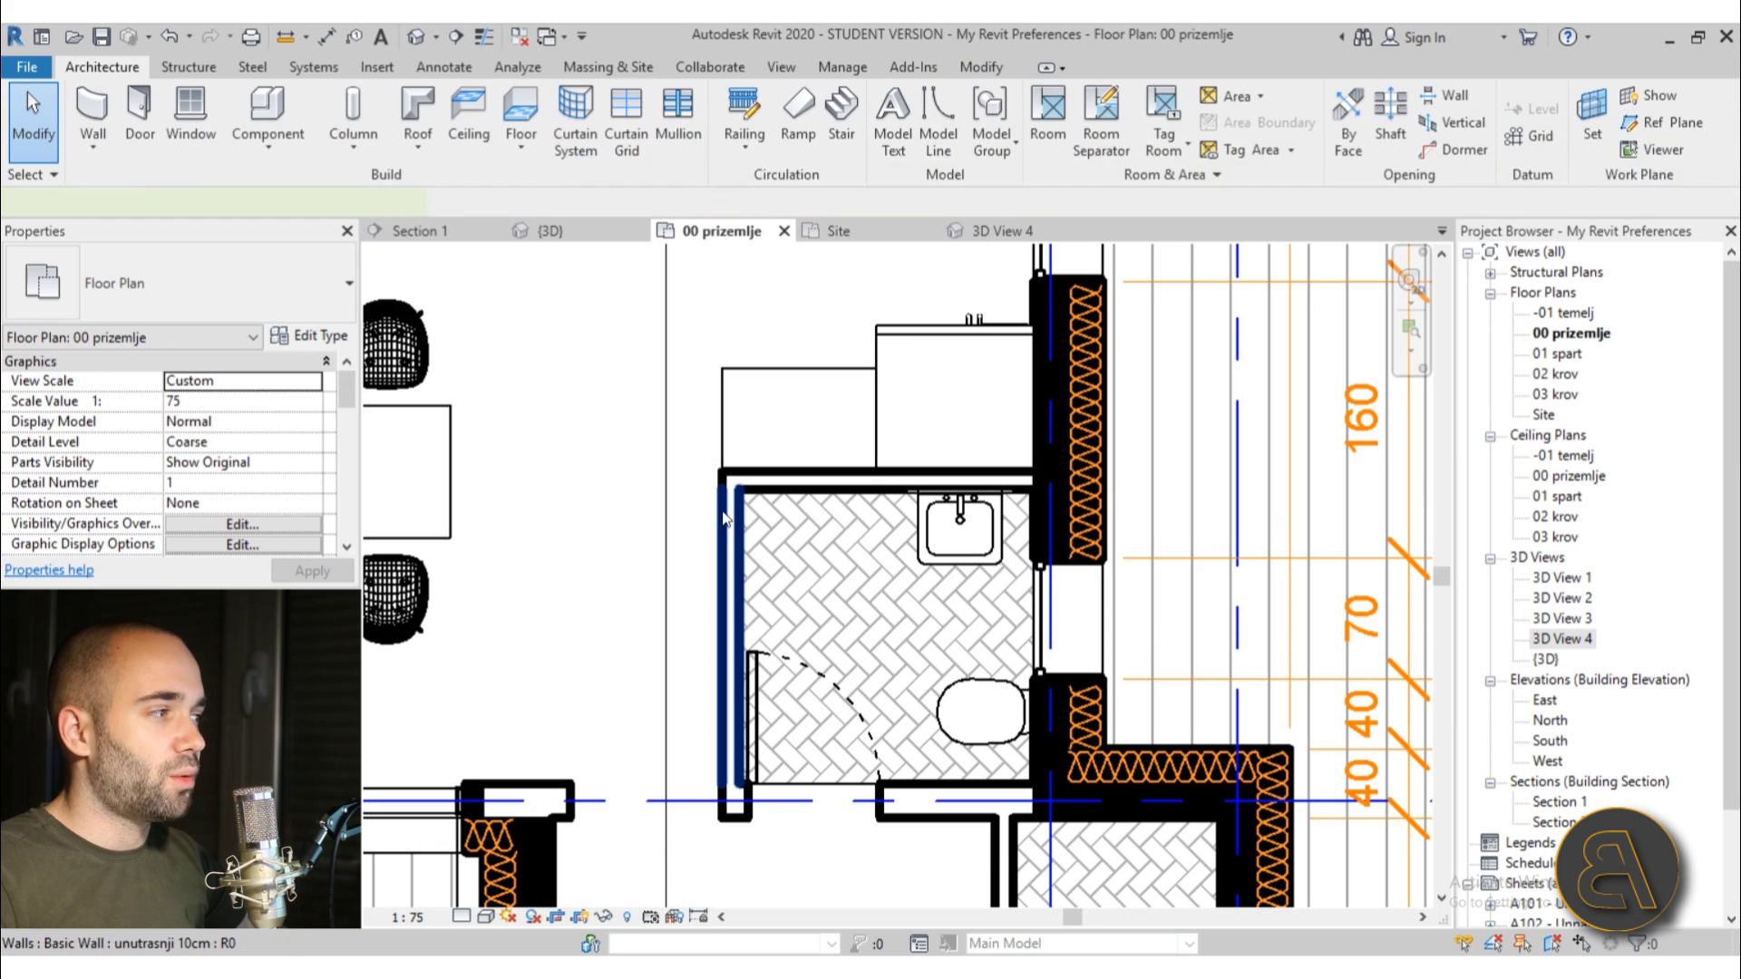
pyautogui.click(720, 517)
pyautogui.click(330, 339)
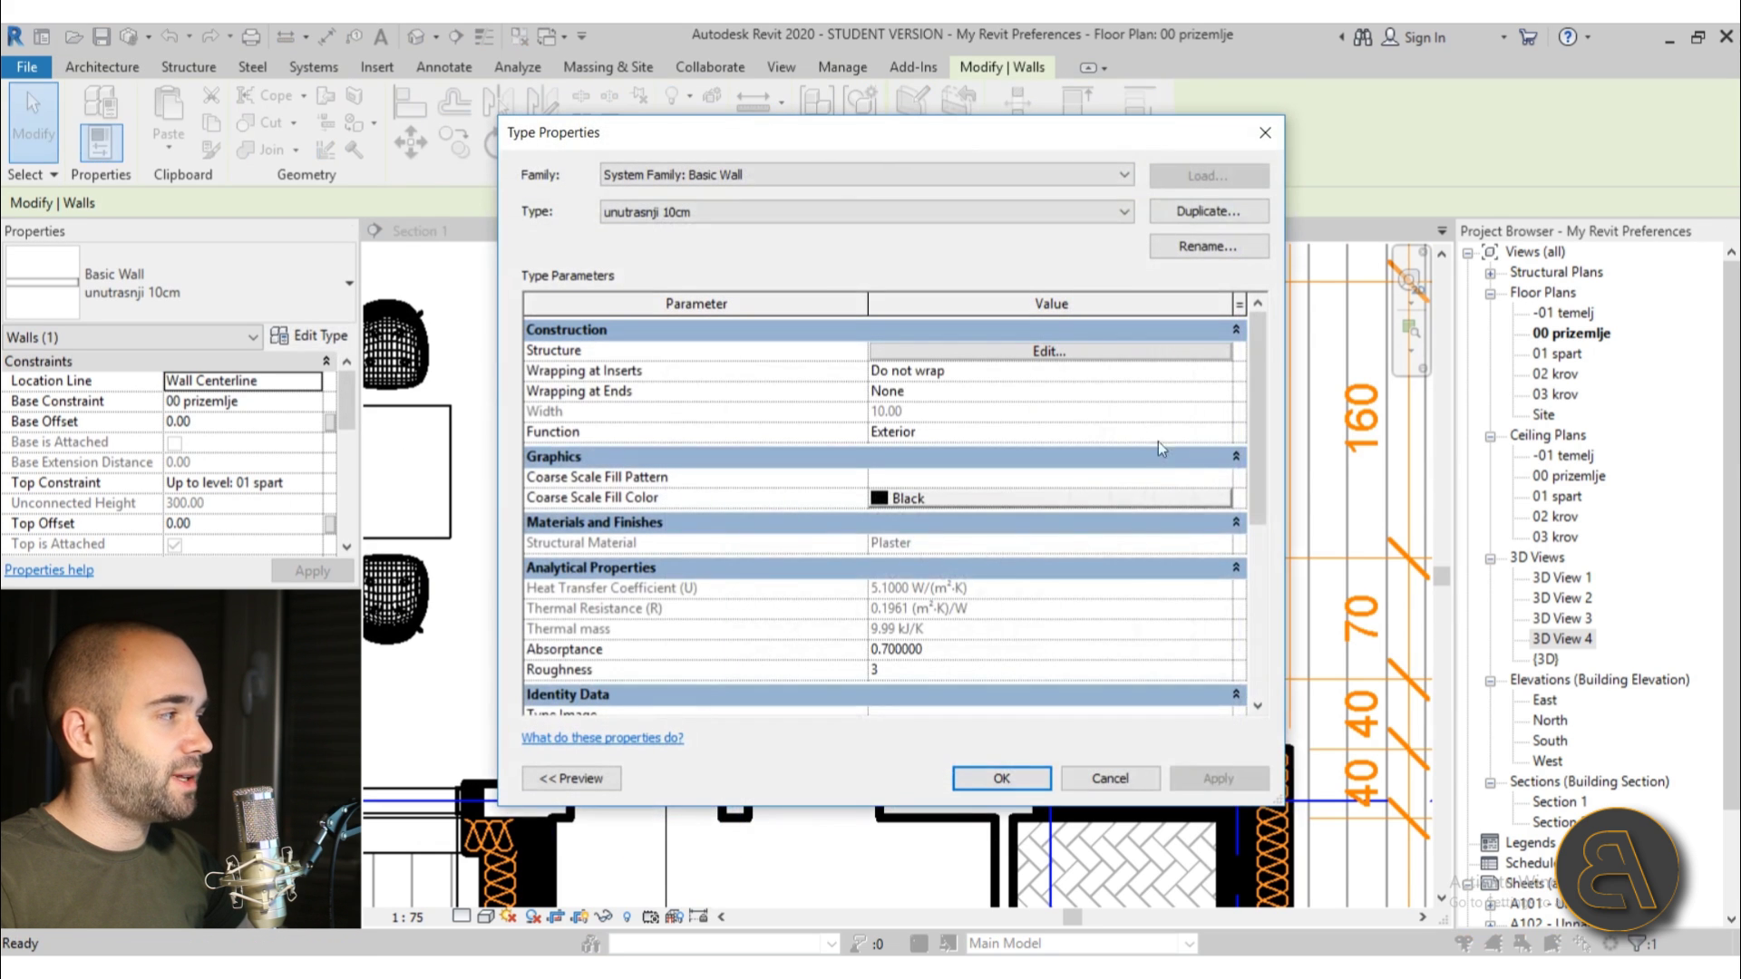
pyautogui.click(1224, 478)
pyautogui.click(1224, 478)
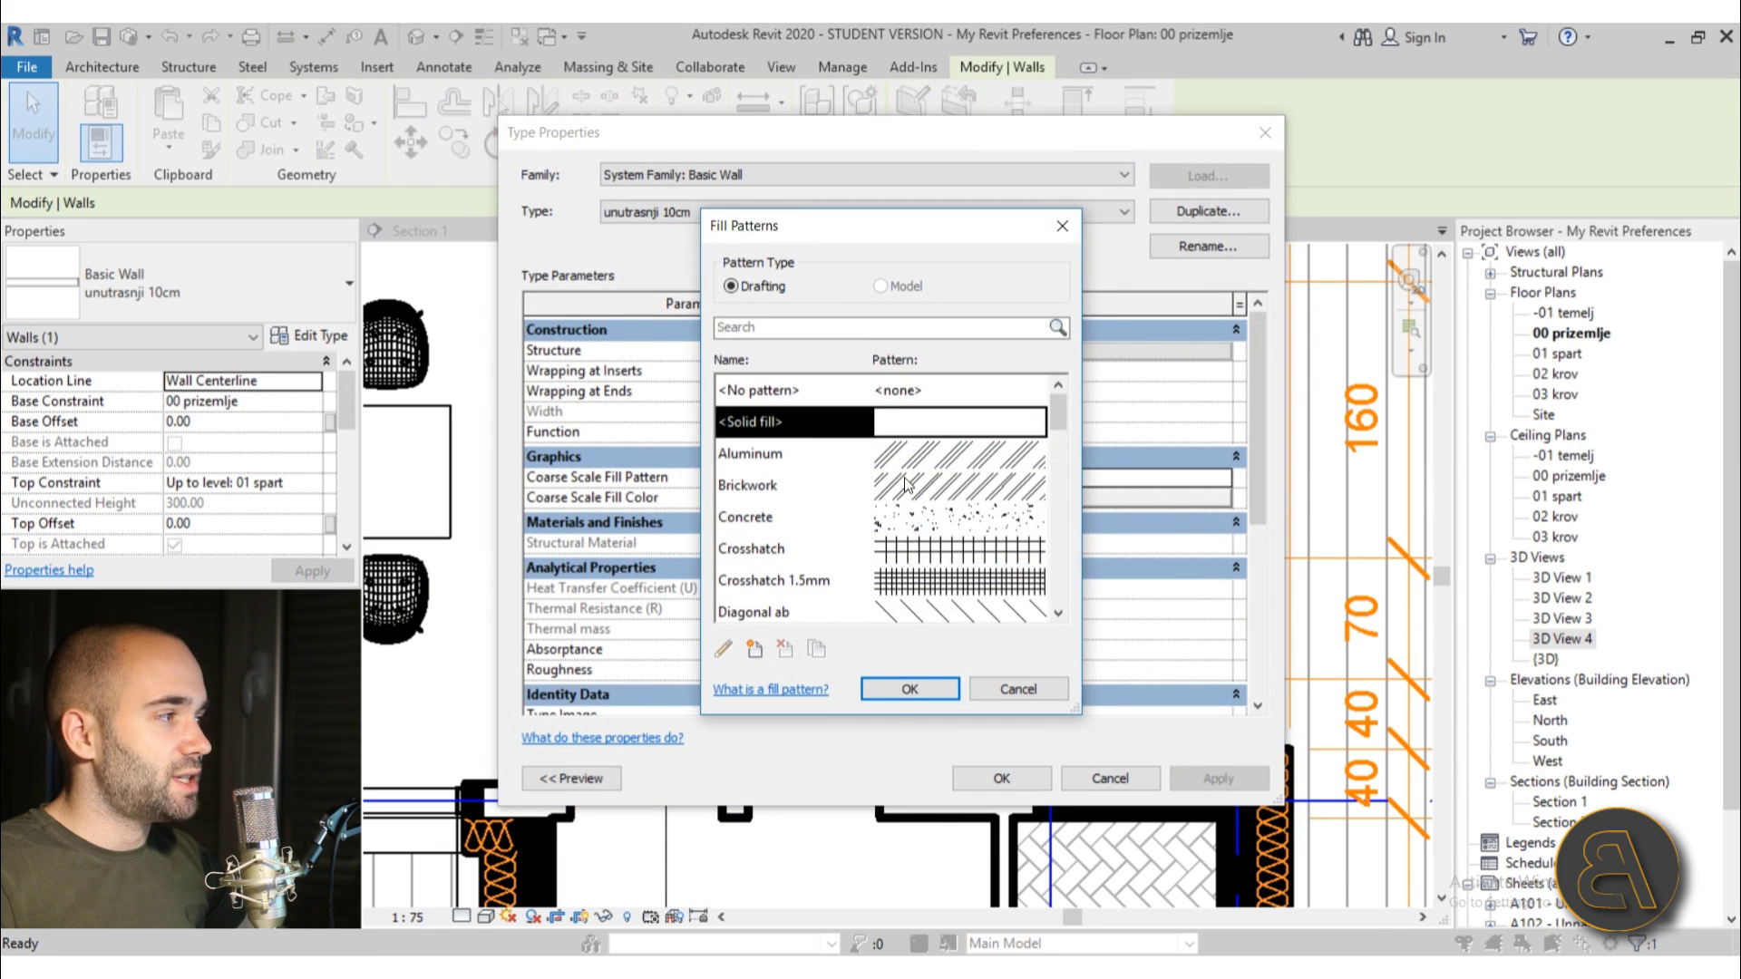
pyautogui.click(905, 693)
pyautogui.click(1211, 776)
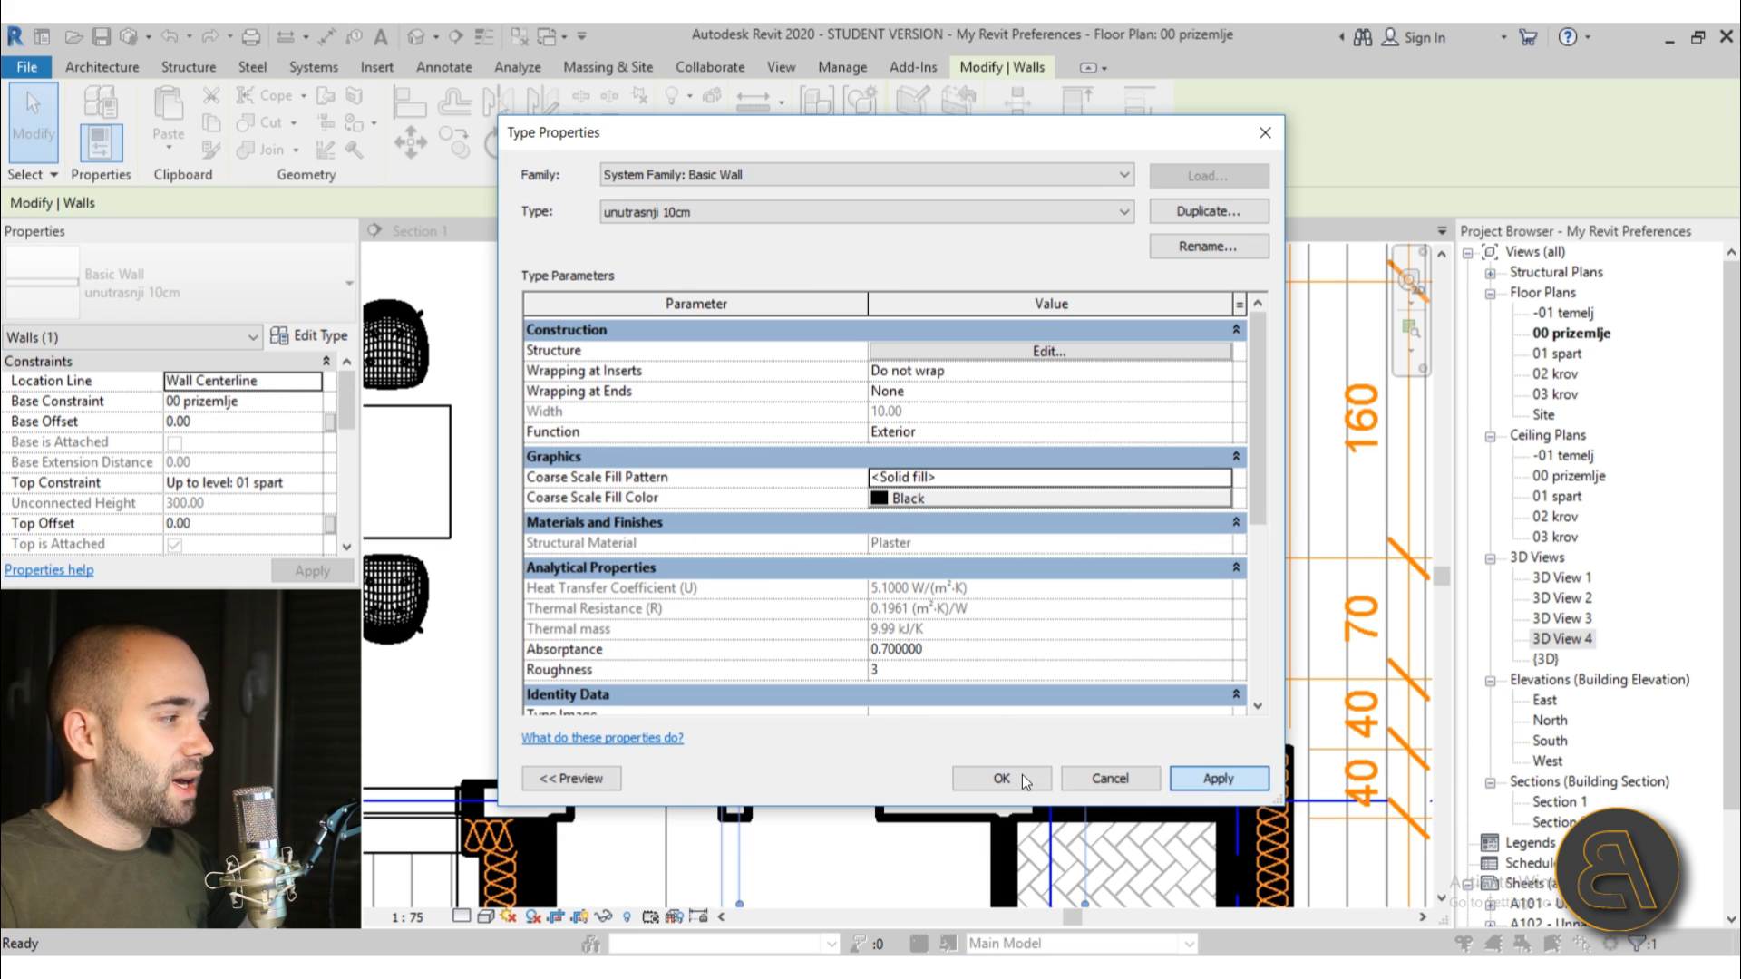
pyautogui.click(1005, 777)
pyautogui.click(687, 590)
# Examine the whole ground floor plan, checking the solid-filled walls, dimensions, grids and furniture
pyautogui.scroll(-5, 871, 363)
pyautogui.moveTo(871, 696); pyautogui.dragTo(882, 561, button='middle')
pyautogui.moveTo(882, 824); pyautogui.dragTo(882, 717, button='middle')
pyautogui.scroll(-5, 848, 696)
pyautogui.moveTo(841, 603); pyautogui.dragTo(820, 608, button='middle')
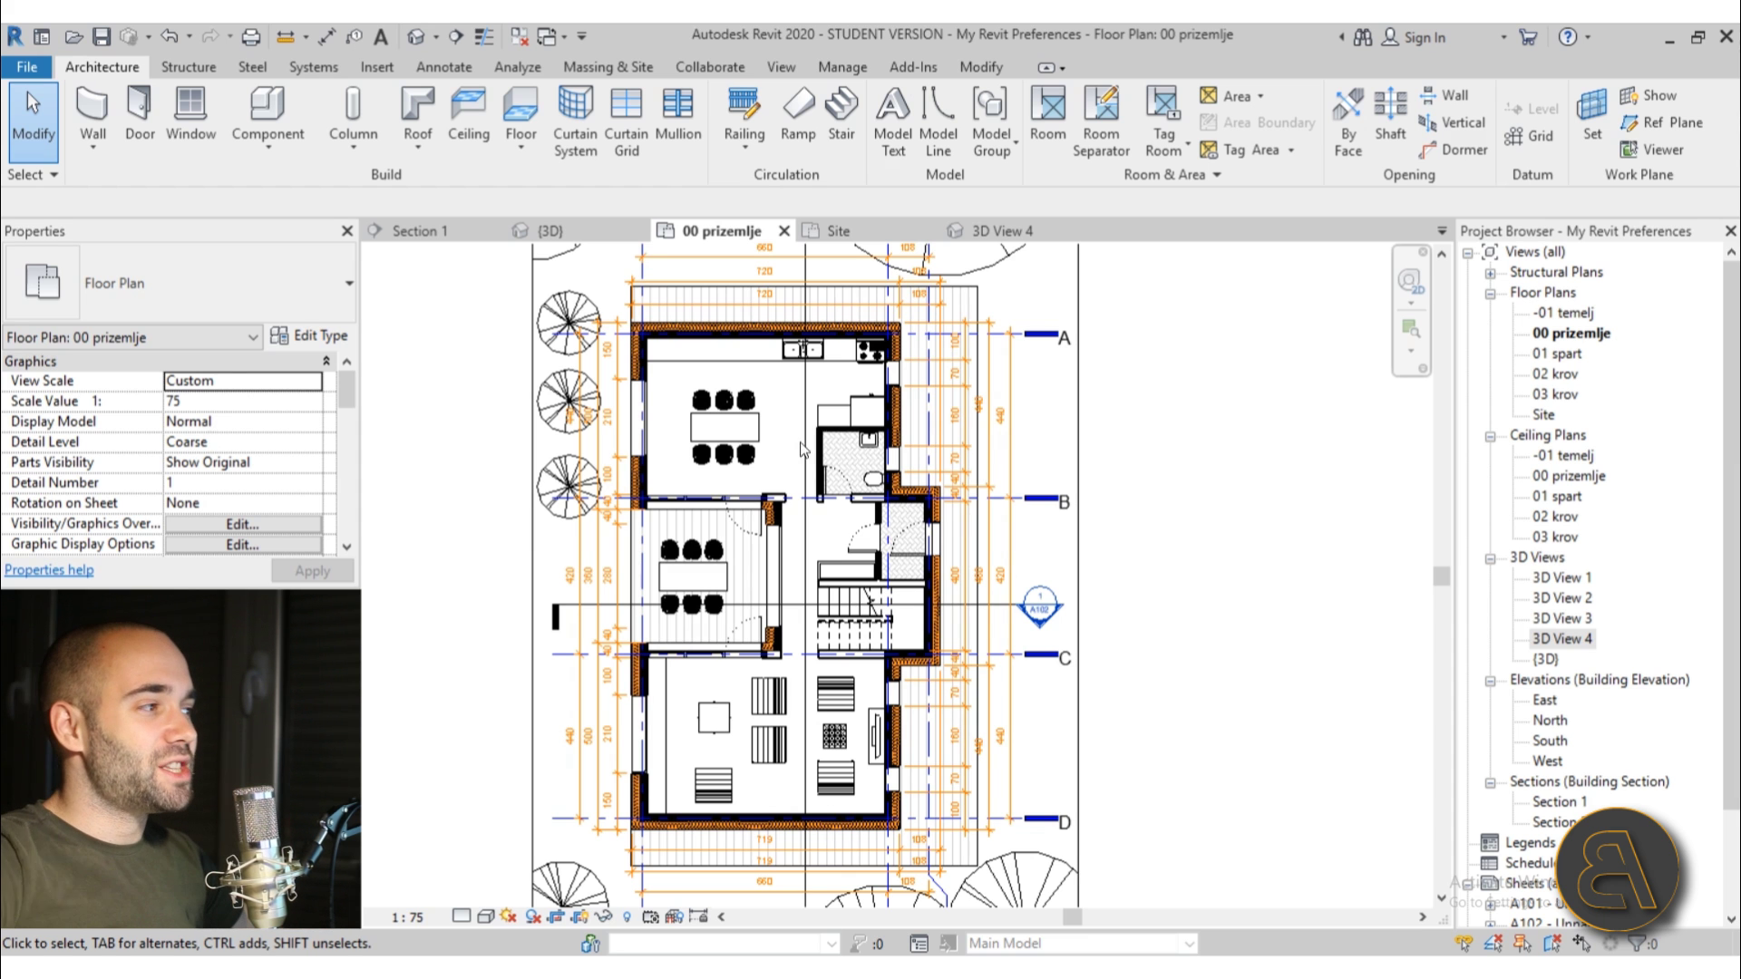
pyautogui.scroll(5, 772, 425)
pyautogui.scroll(-2, 726, 551)
pyautogui.scroll(-2, 776, 555)
pyautogui.moveTo(780, 554); pyautogui.dragTo(785, 442, button='middle')
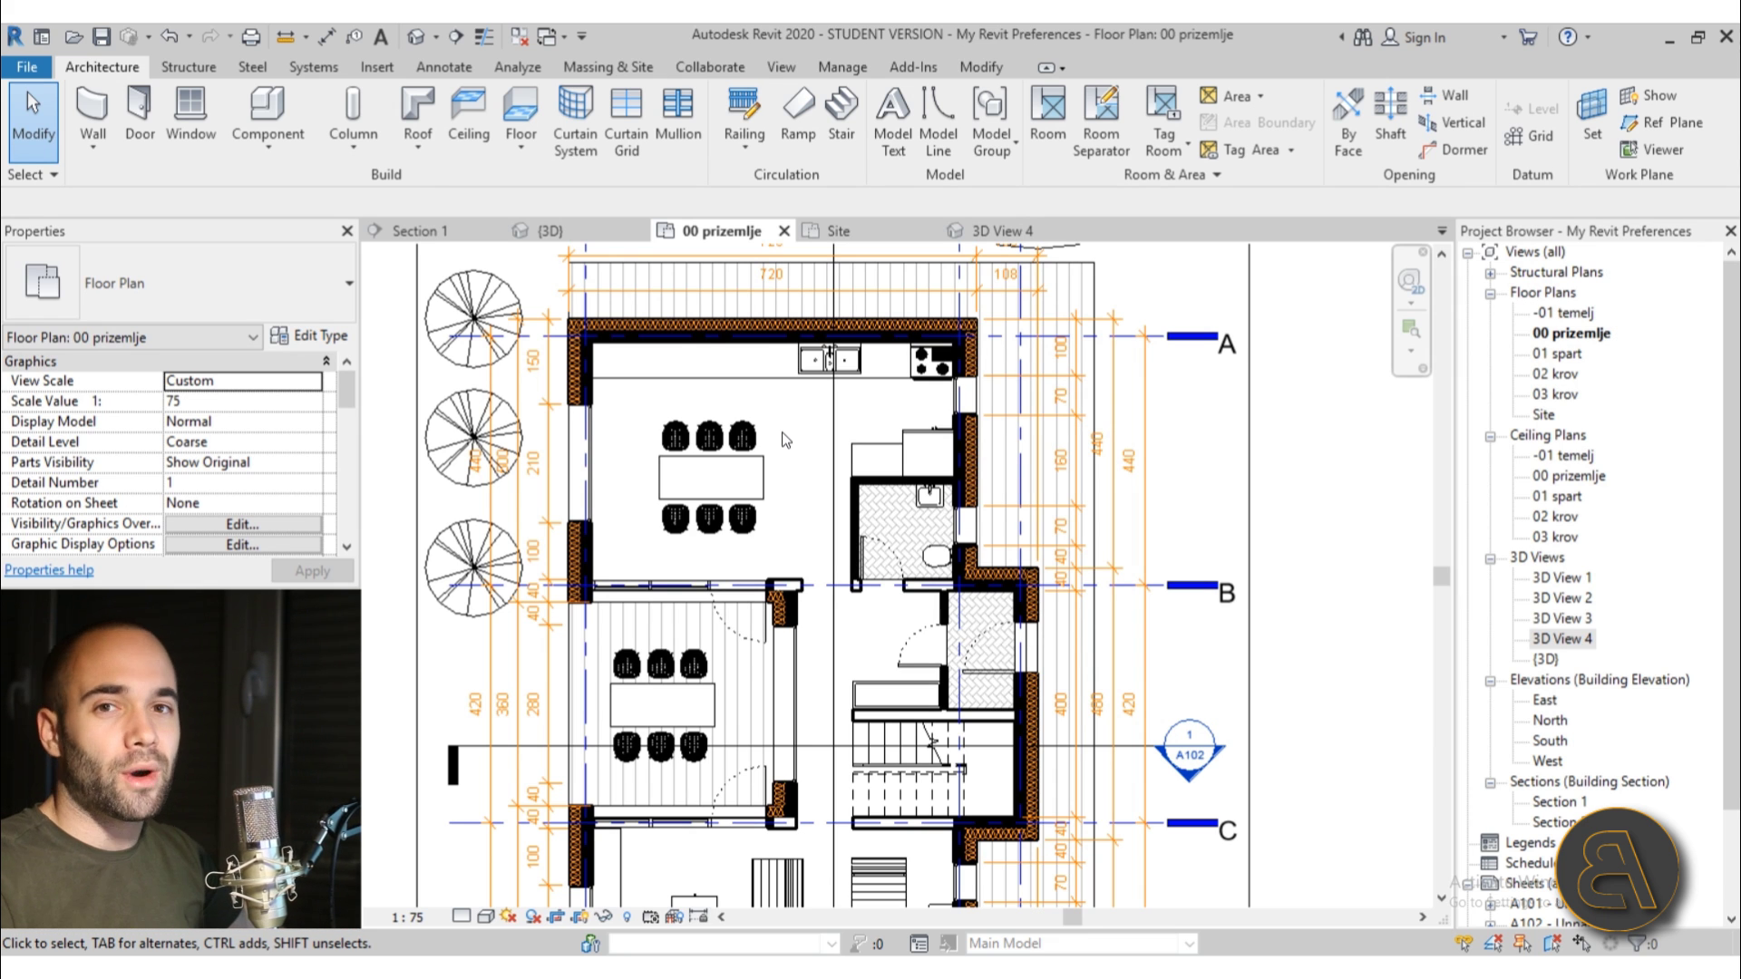
pyautogui.scroll(-1, 786, 445)
pyautogui.moveTo(801, 523); pyautogui.dragTo(787, 459, button='middle')
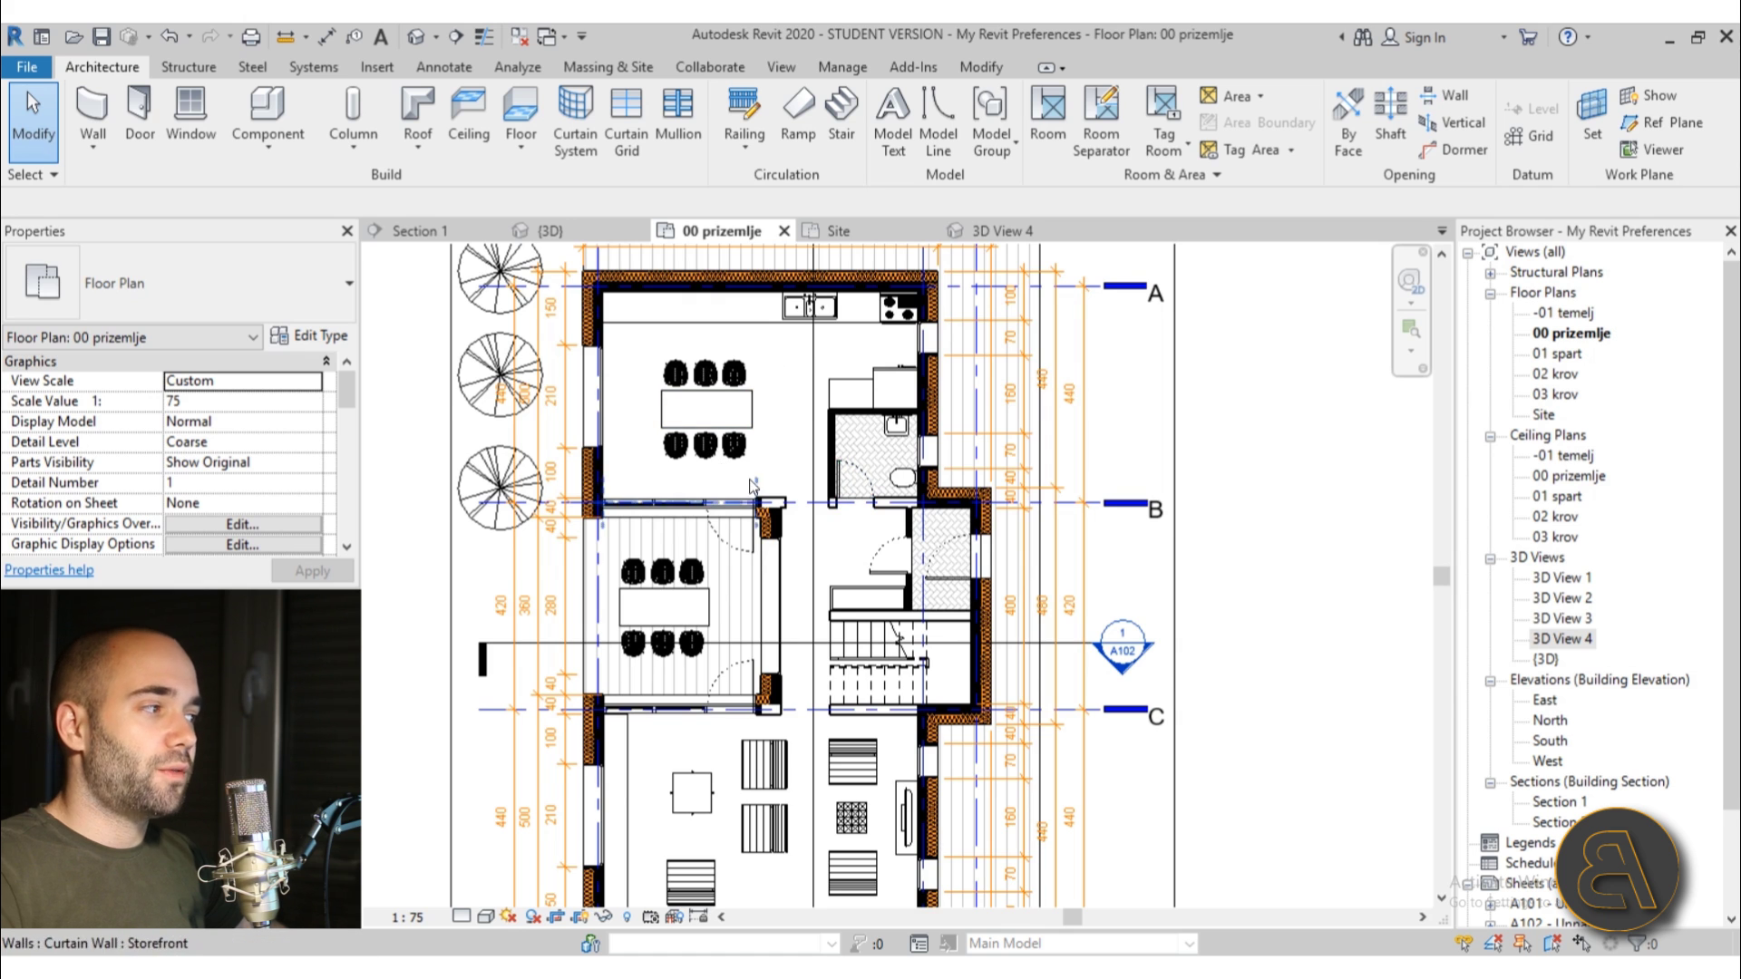
pyautogui.scroll(-1, 760, 528)
pyautogui.moveTo(699, 757); pyautogui.dragTo(688, 567, button='middle')
pyautogui.scroll(2, 694, 548)
# Try displaying the Furniture category in halftone through the floor plan's visibility/graphic overrides, and undo the override after viewing the living room
pyautogui.scroll(-1, 219, 461)
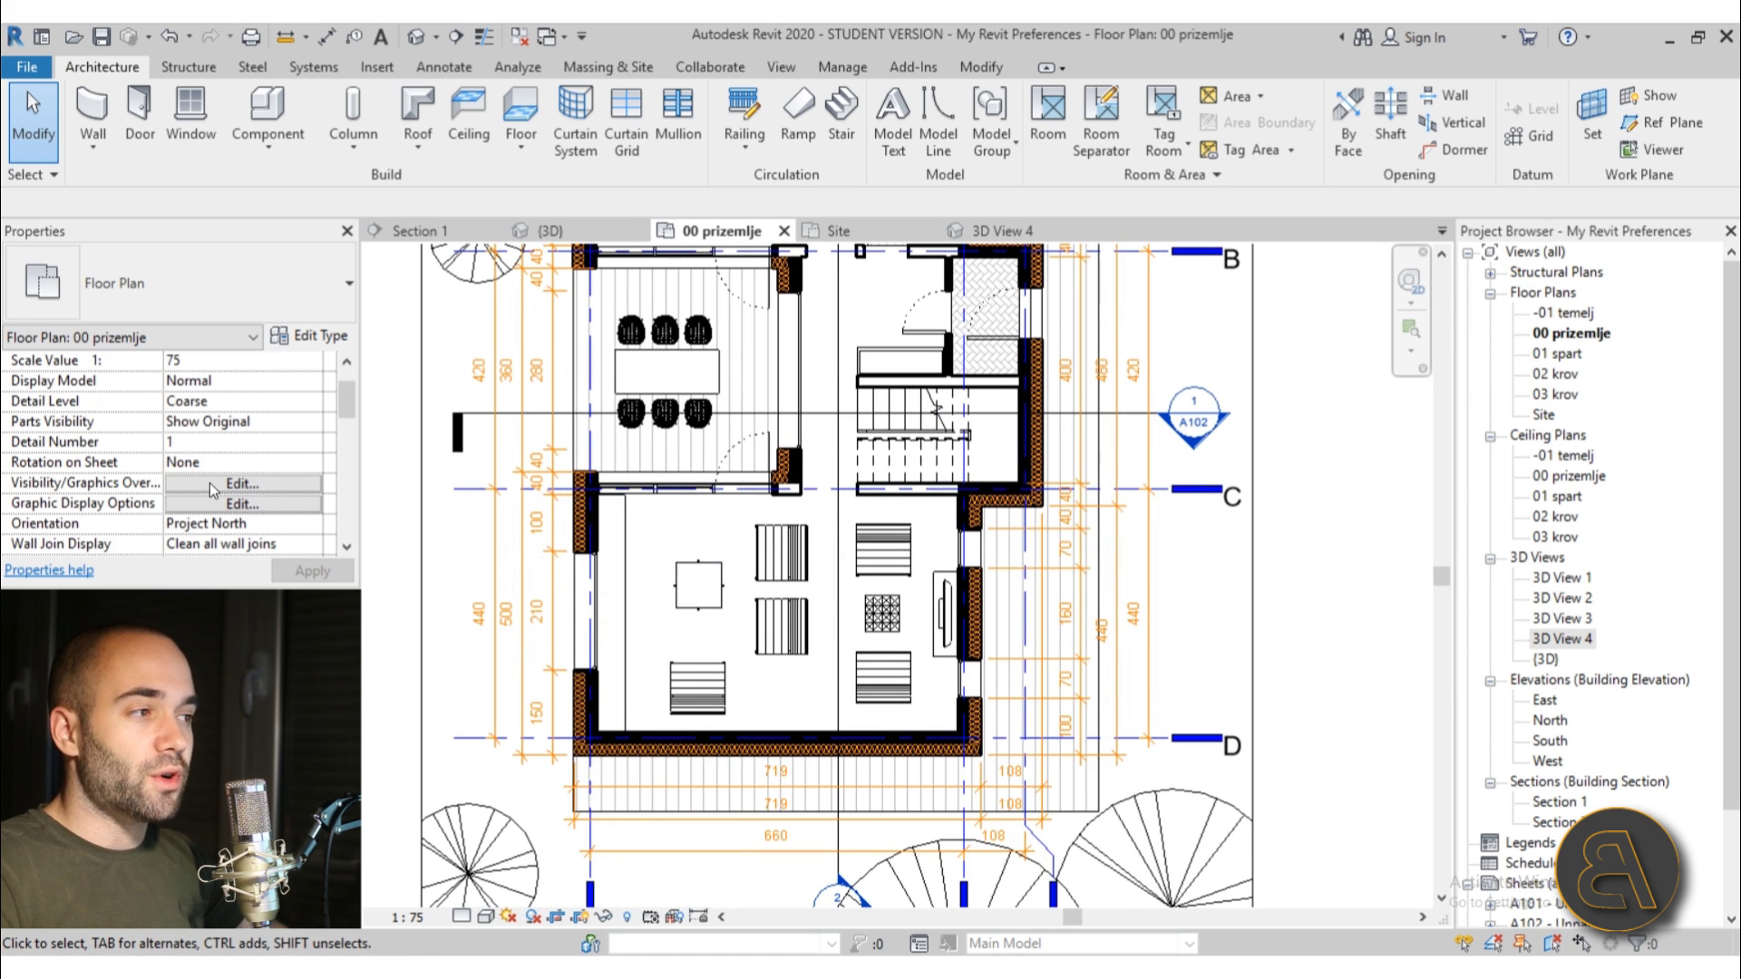
pyautogui.click(210, 485)
pyautogui.moveTo(535, 180); pyautogui.dragTo(928, 159)
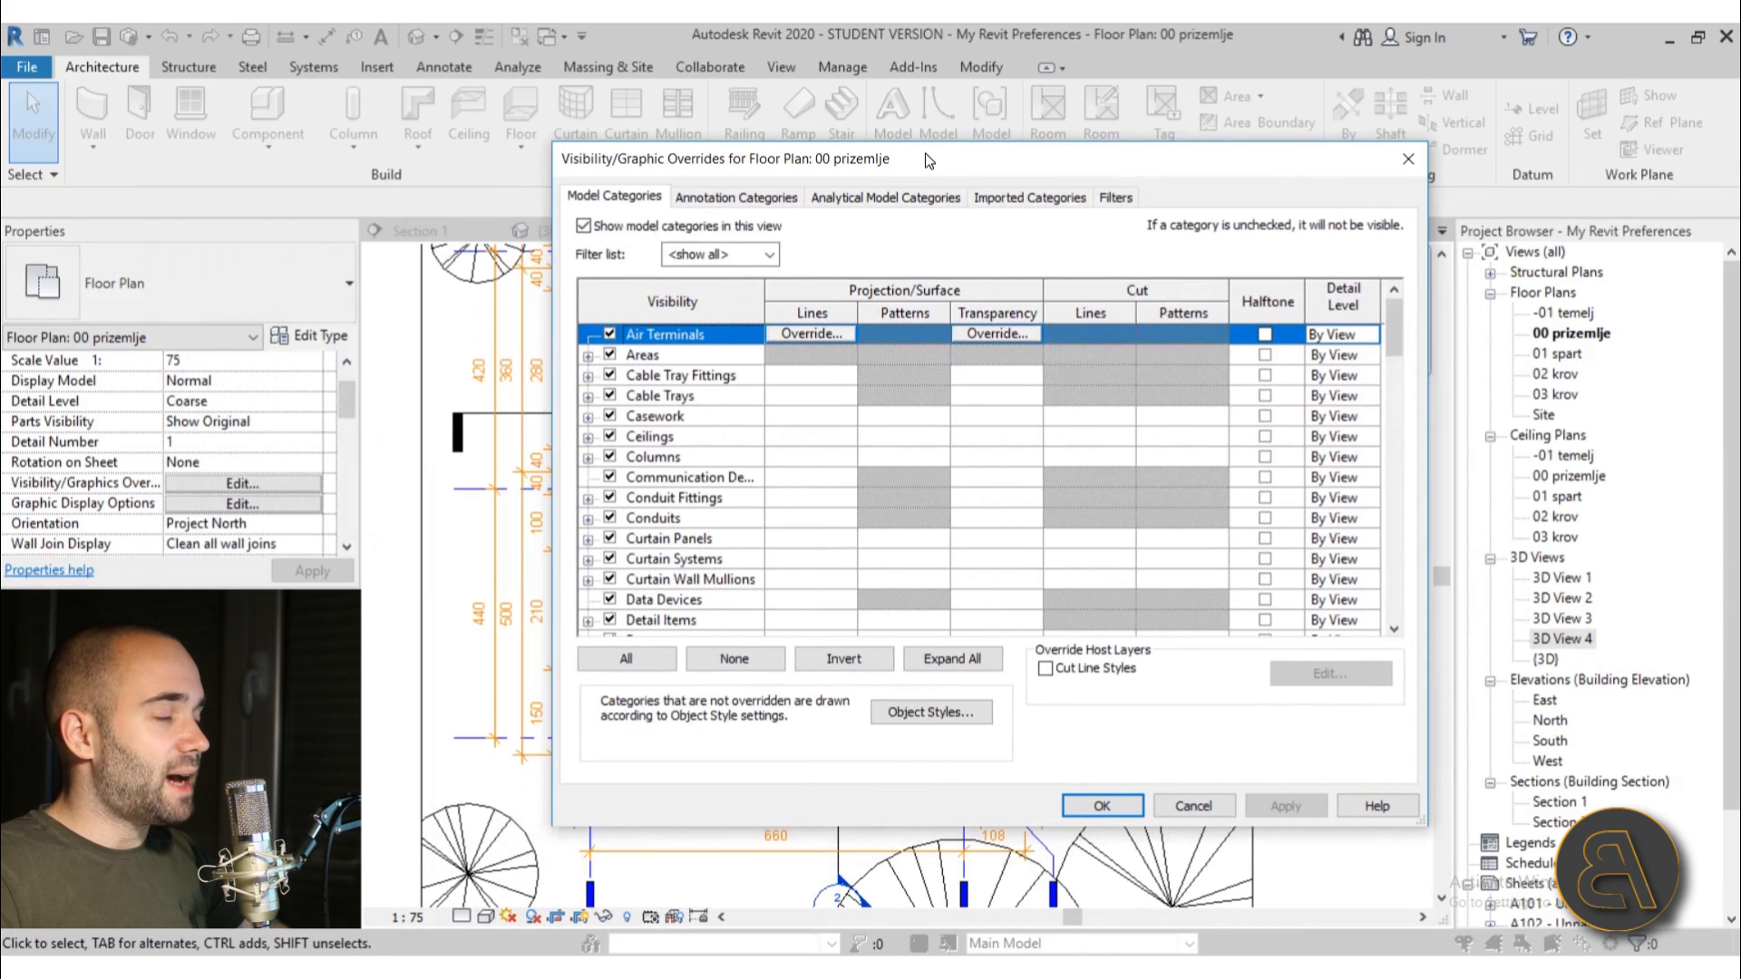
pyautogui.scroll(-6, 979, 487)
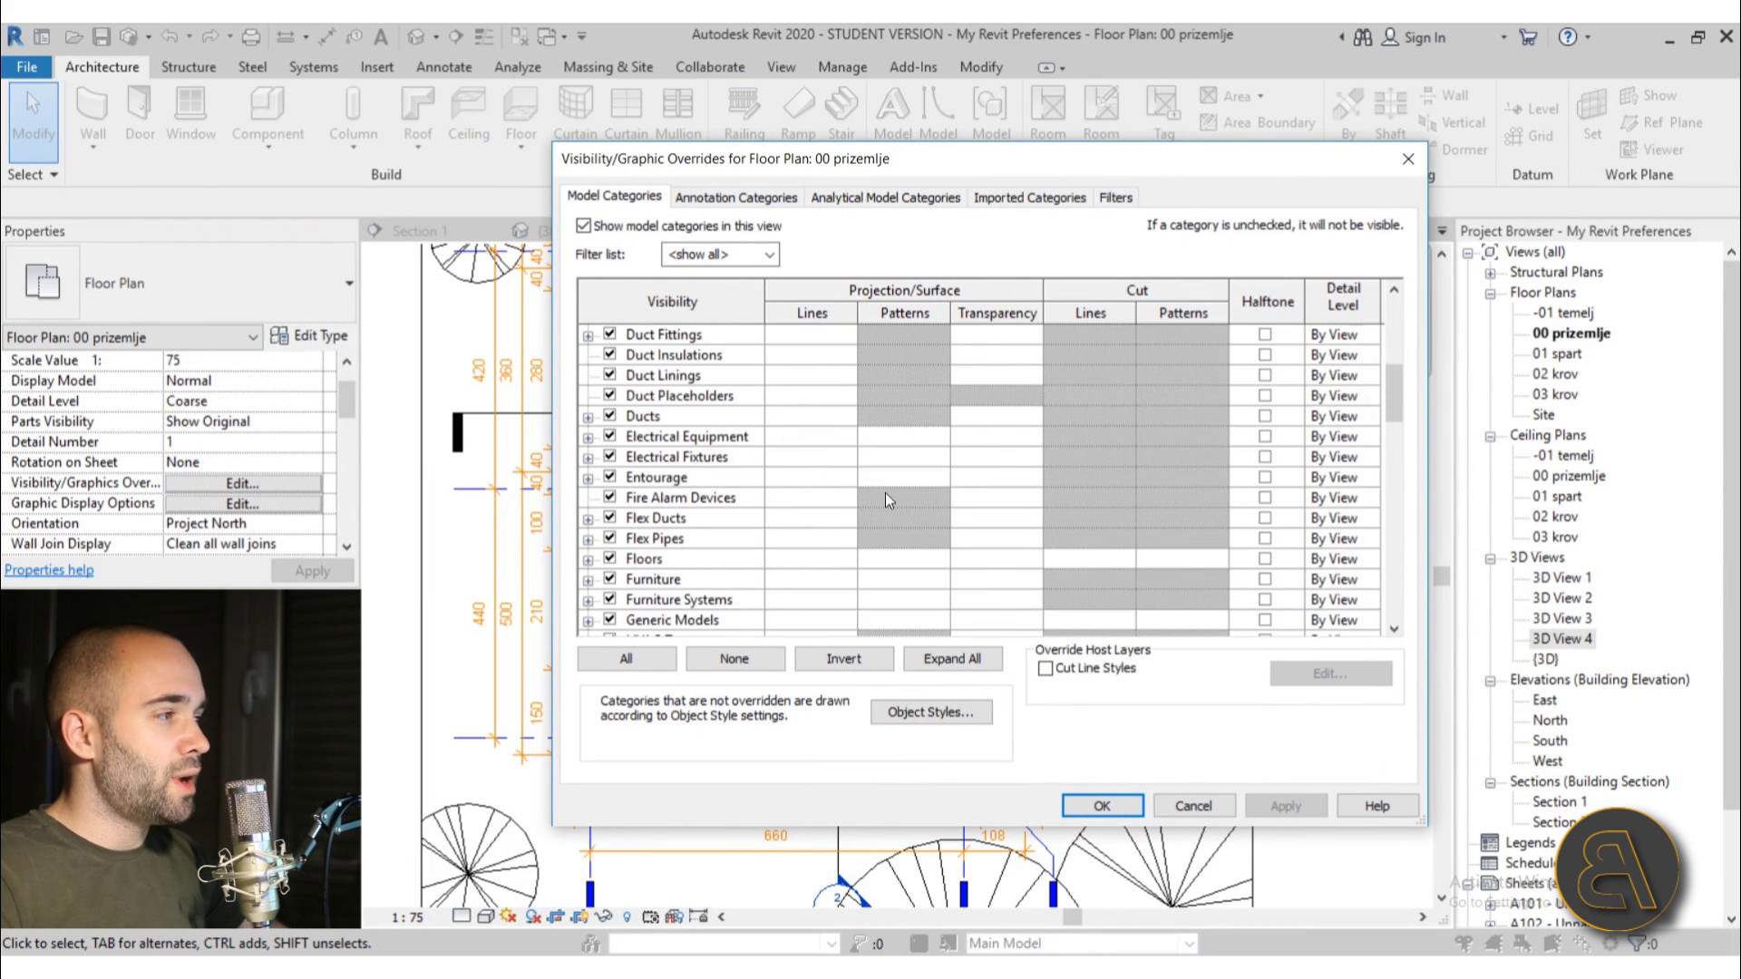
pyautogui.scroll(-1, 643, 539)
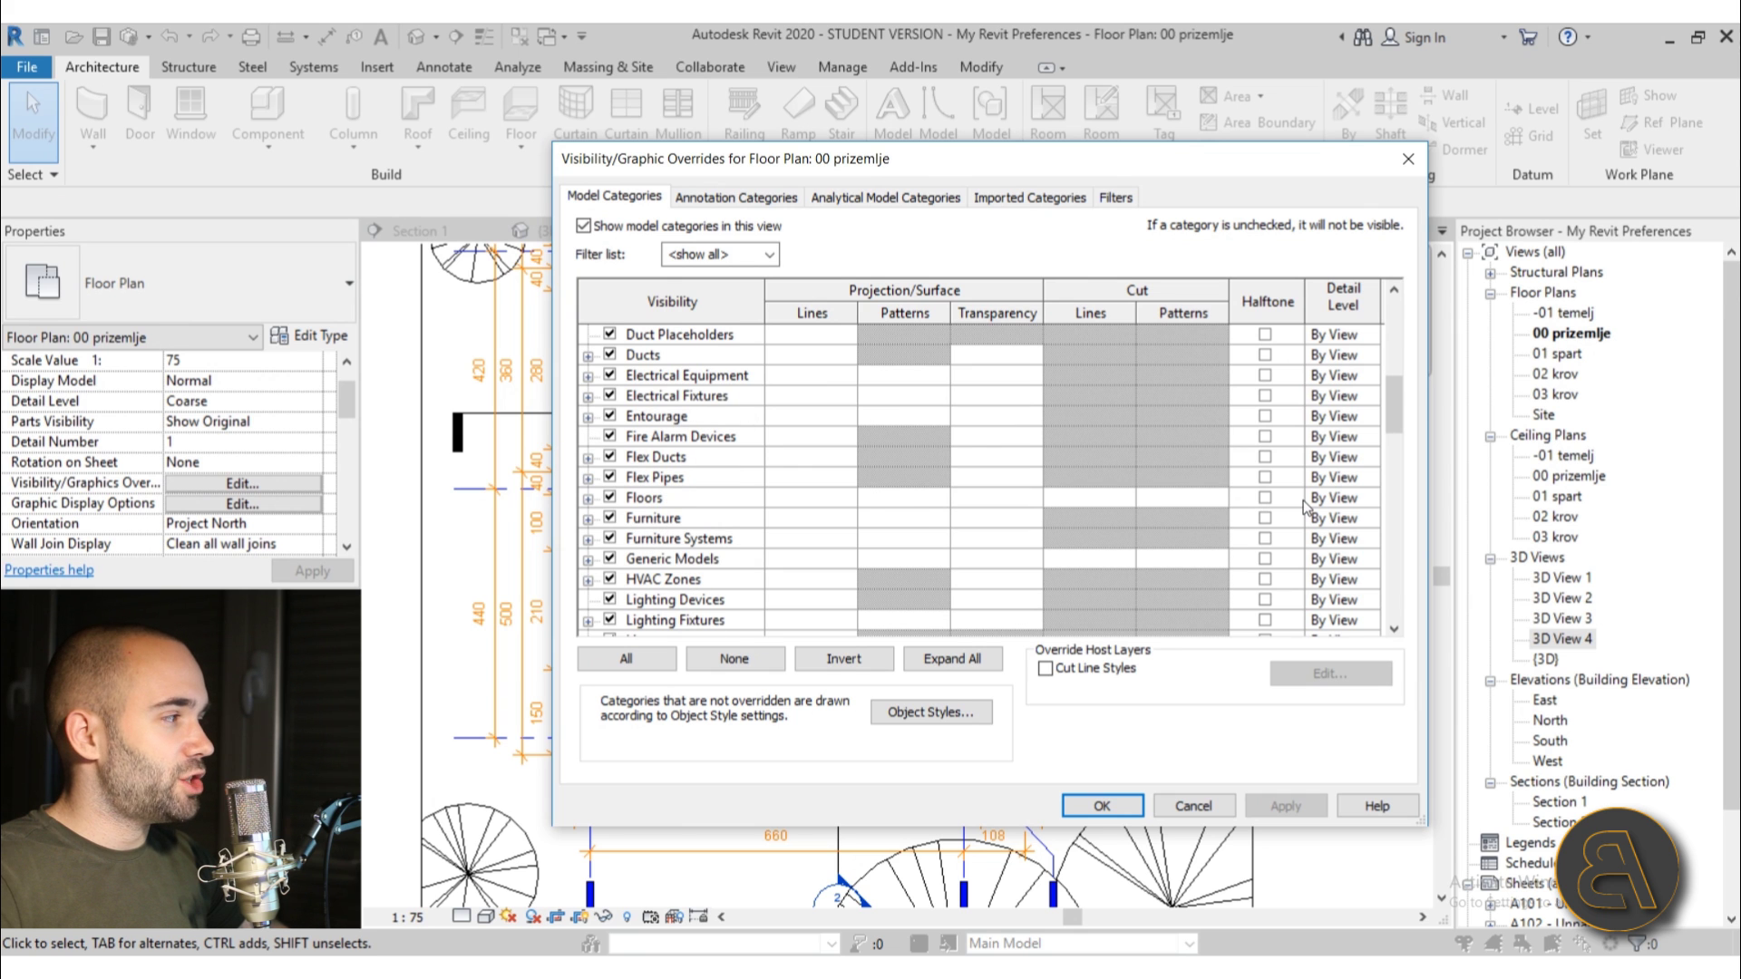
pyautogui.click(1266, 517)
pyautogui.click(1284, 807)
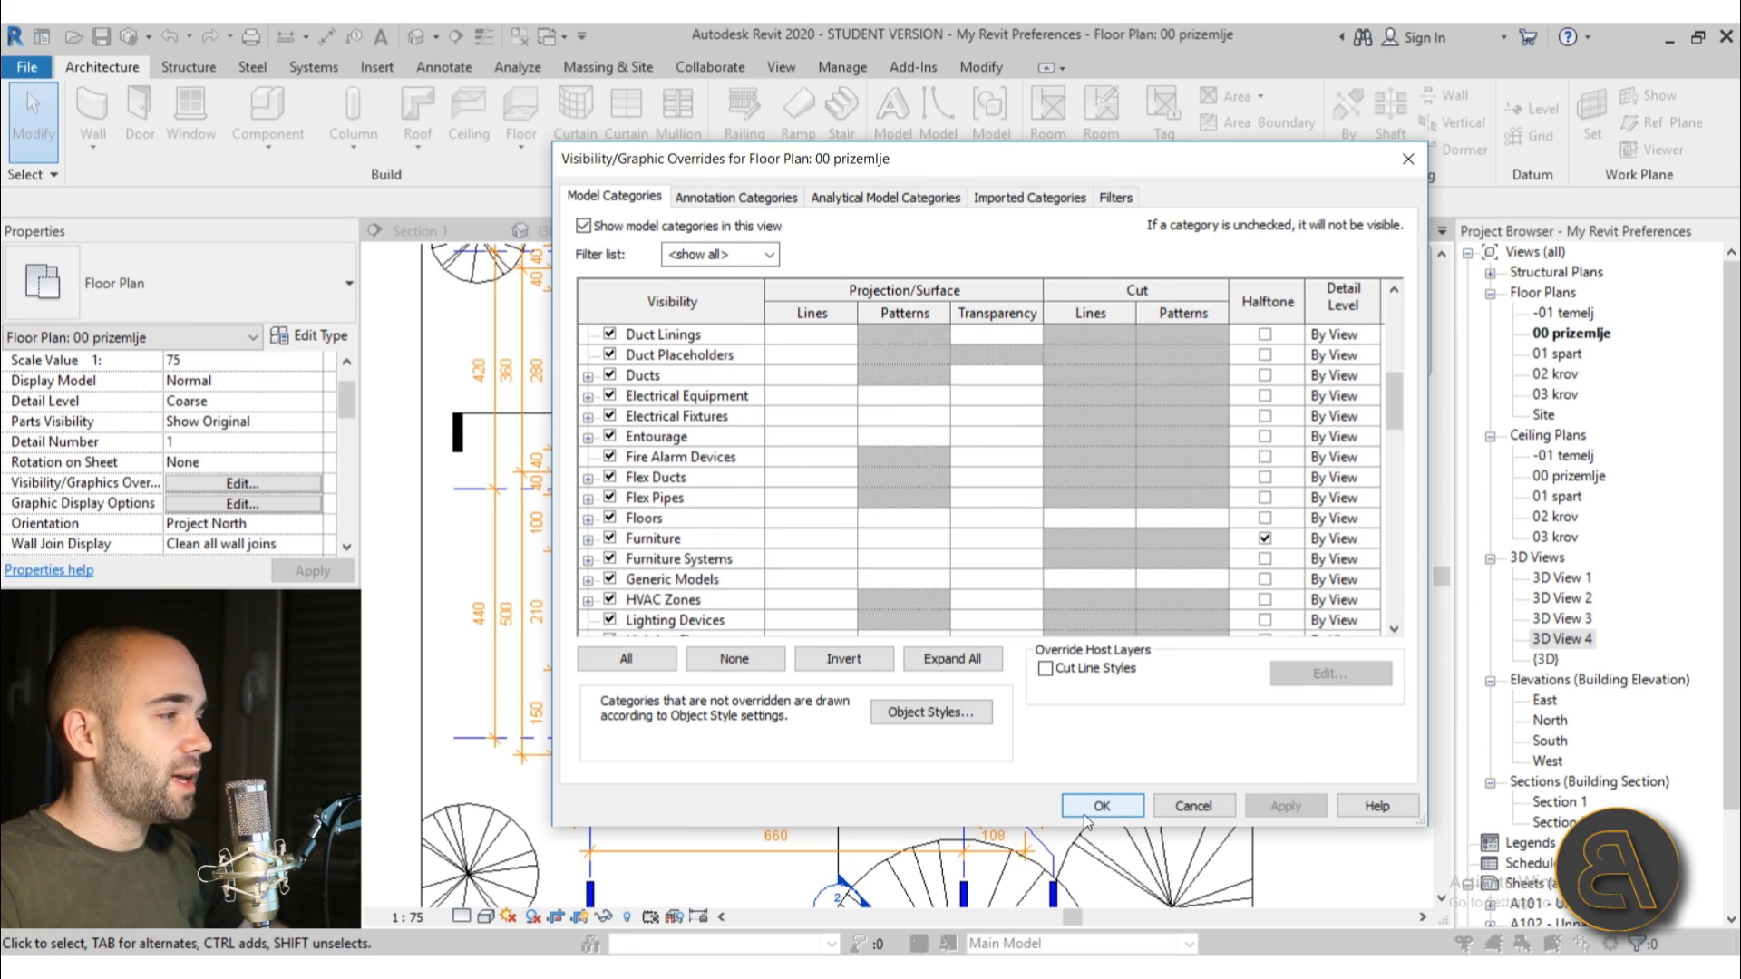
pyautogui.click(1097, 807)
pyautogui.scroll(2, 752, 634)
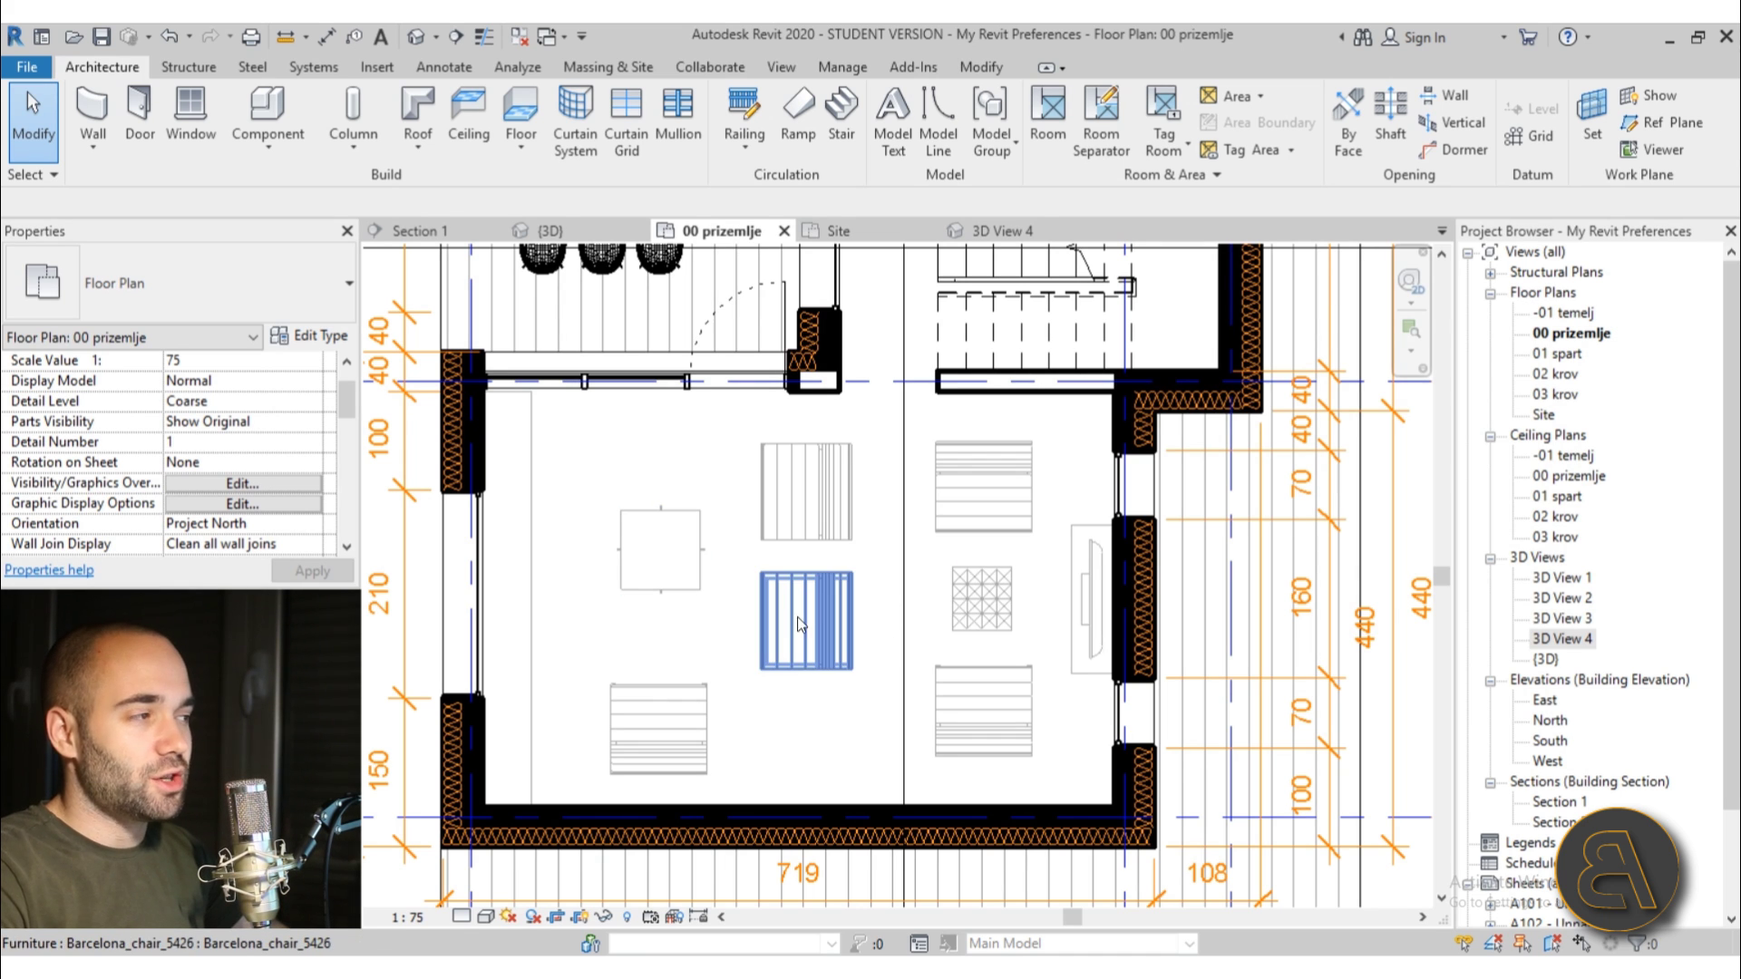
pyautogui.click(166, 38)
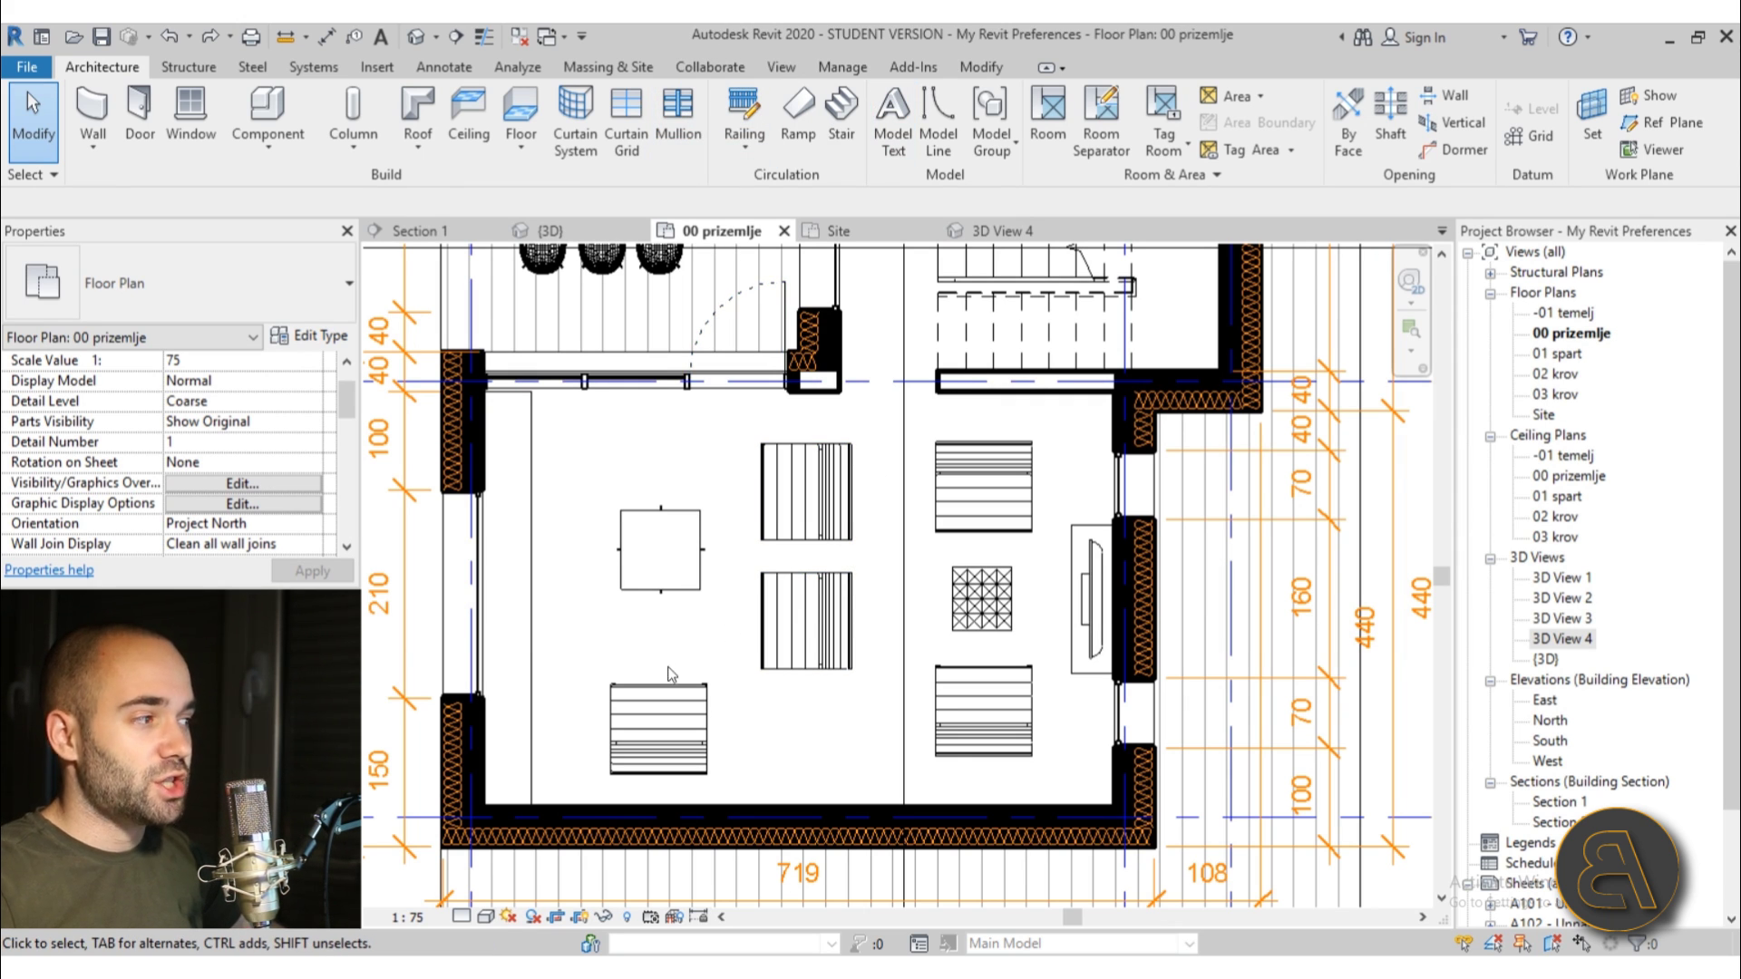
# Set the Furniture category's line color to grey RGB 162-162-162 in the project's object styles
pyautogui.click(825, 69)
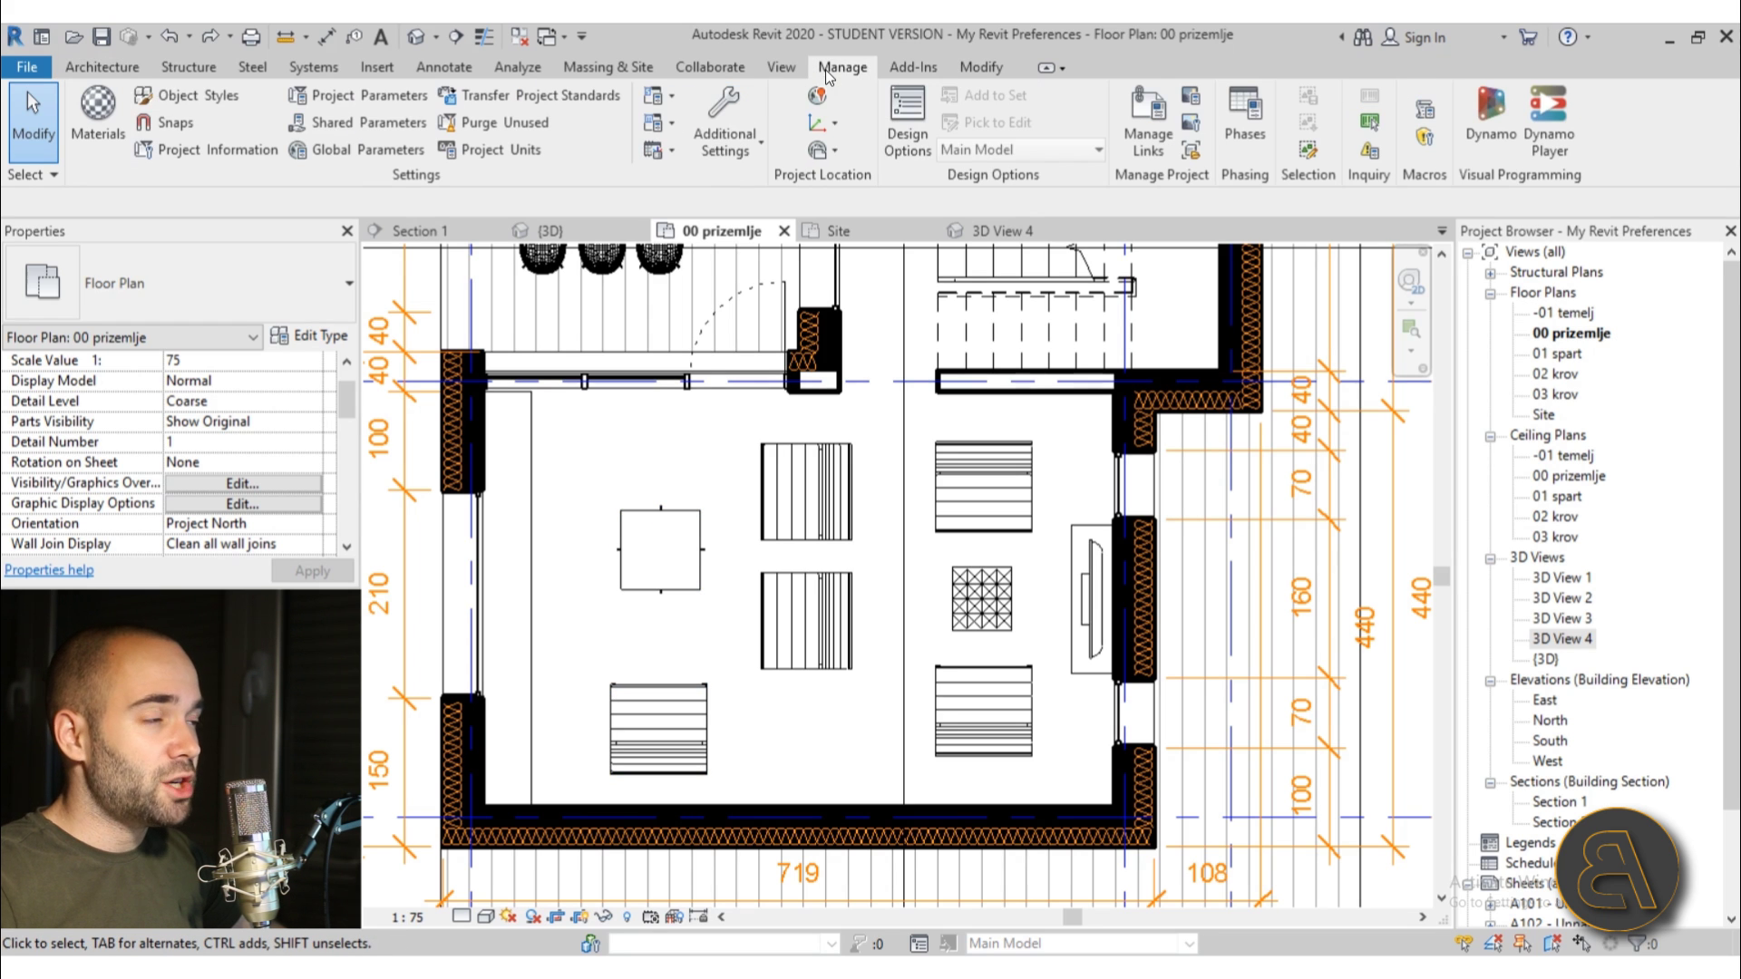
pyautogui.click(195, 96)
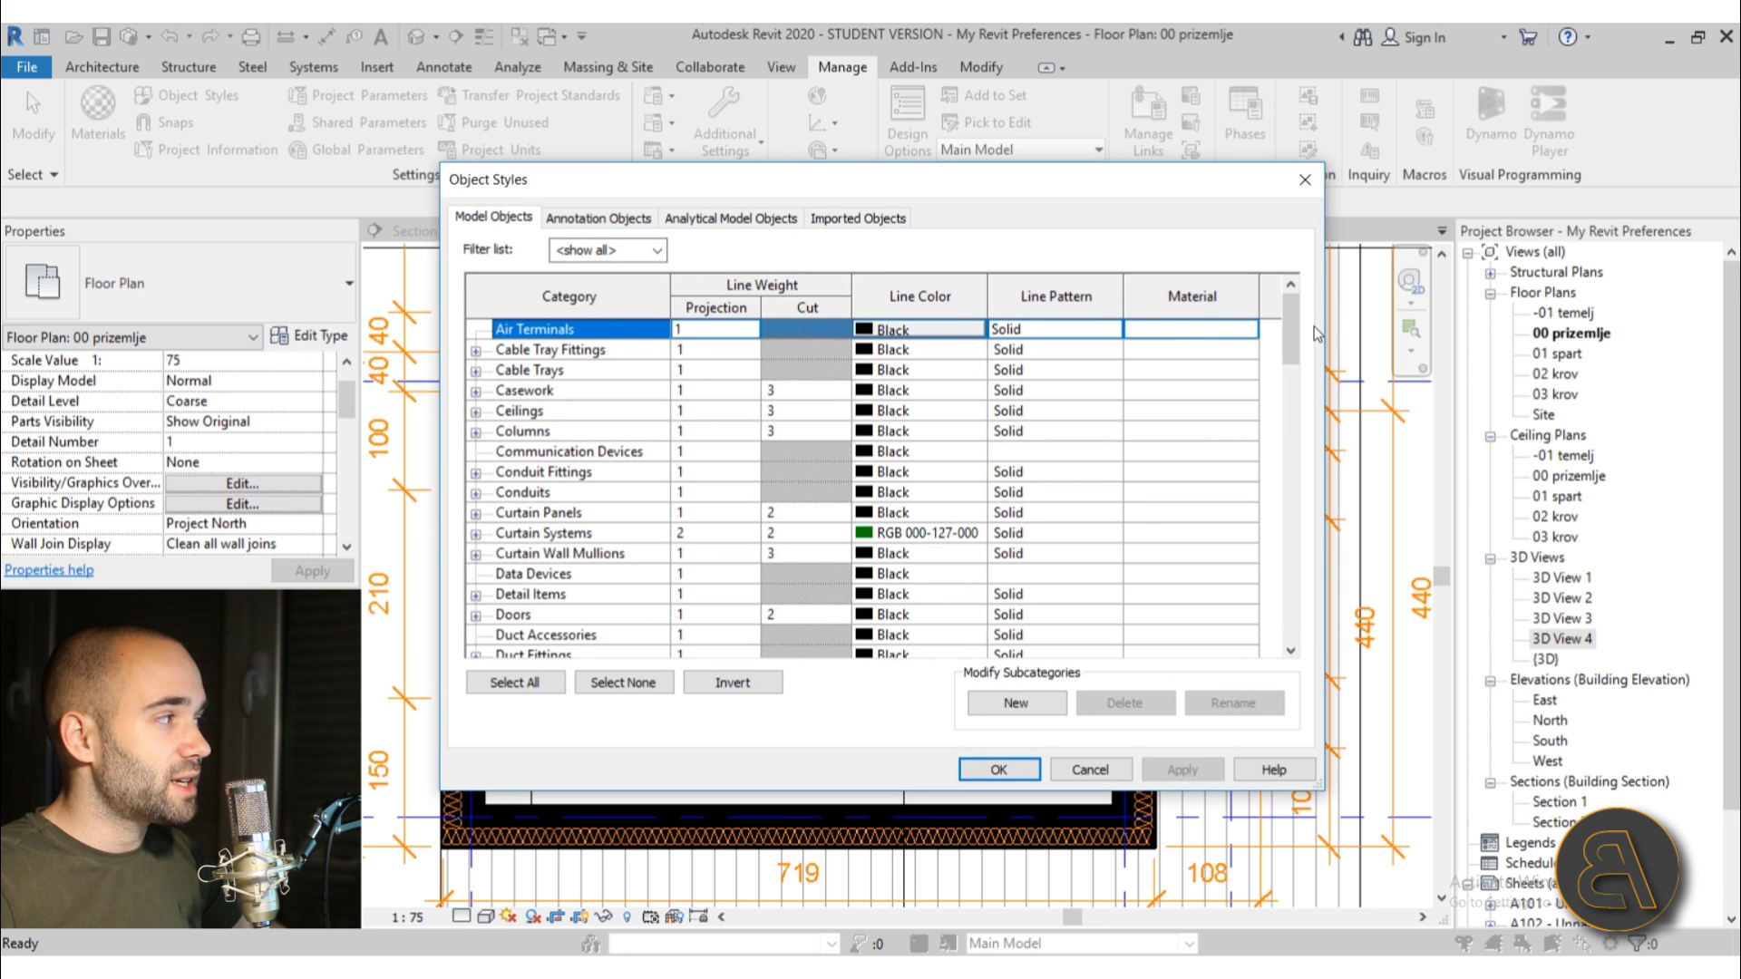
pyautogui.moveTo(1290, 329); pyautogui.dragTo(1292, 438)
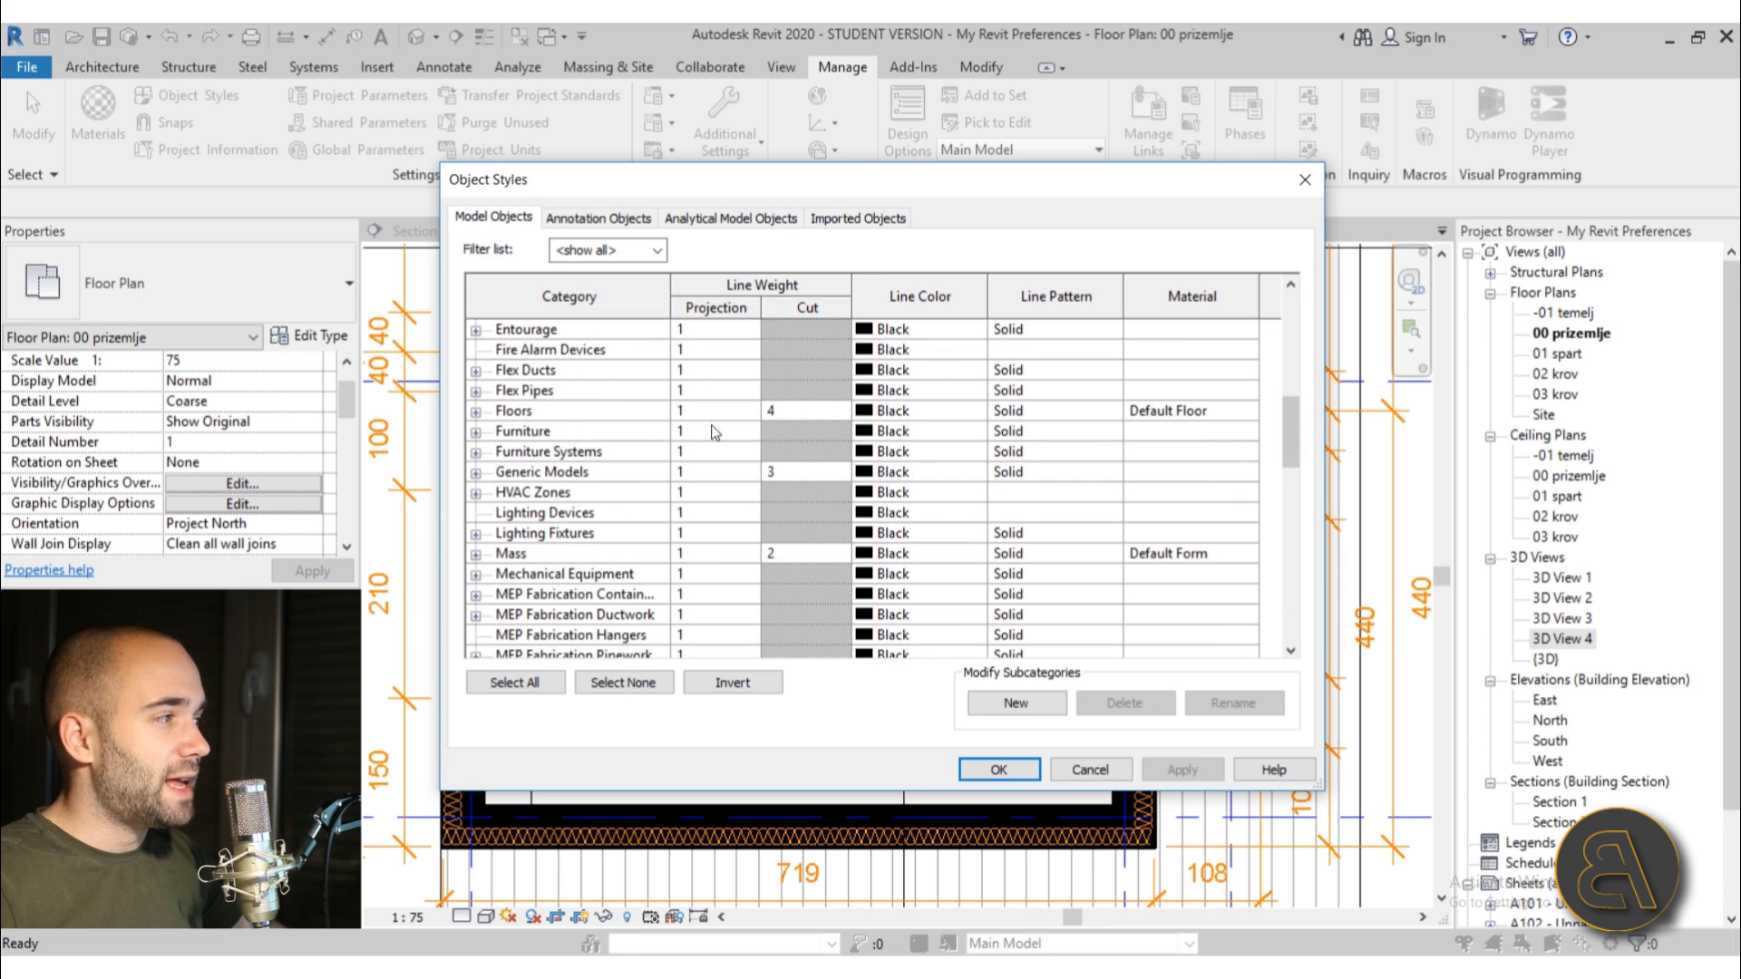
pyautogui.click(890, 434)
pyautogui.click(889, 434)
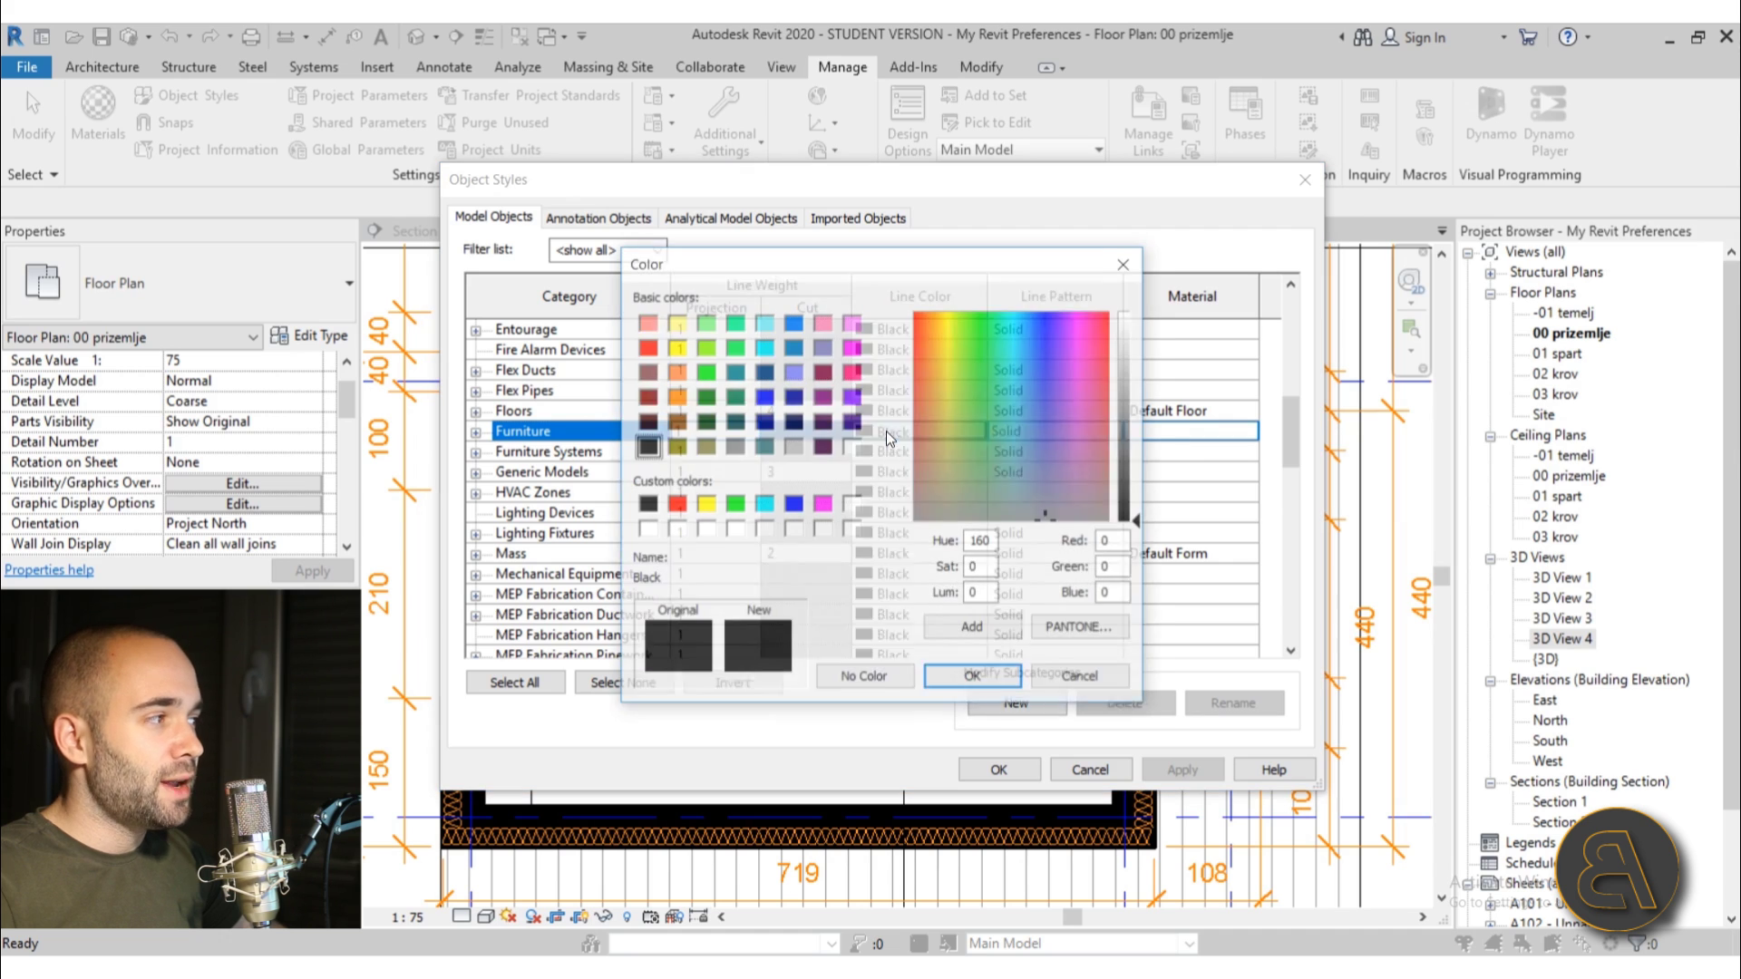
pyautogui.click(735, 447)
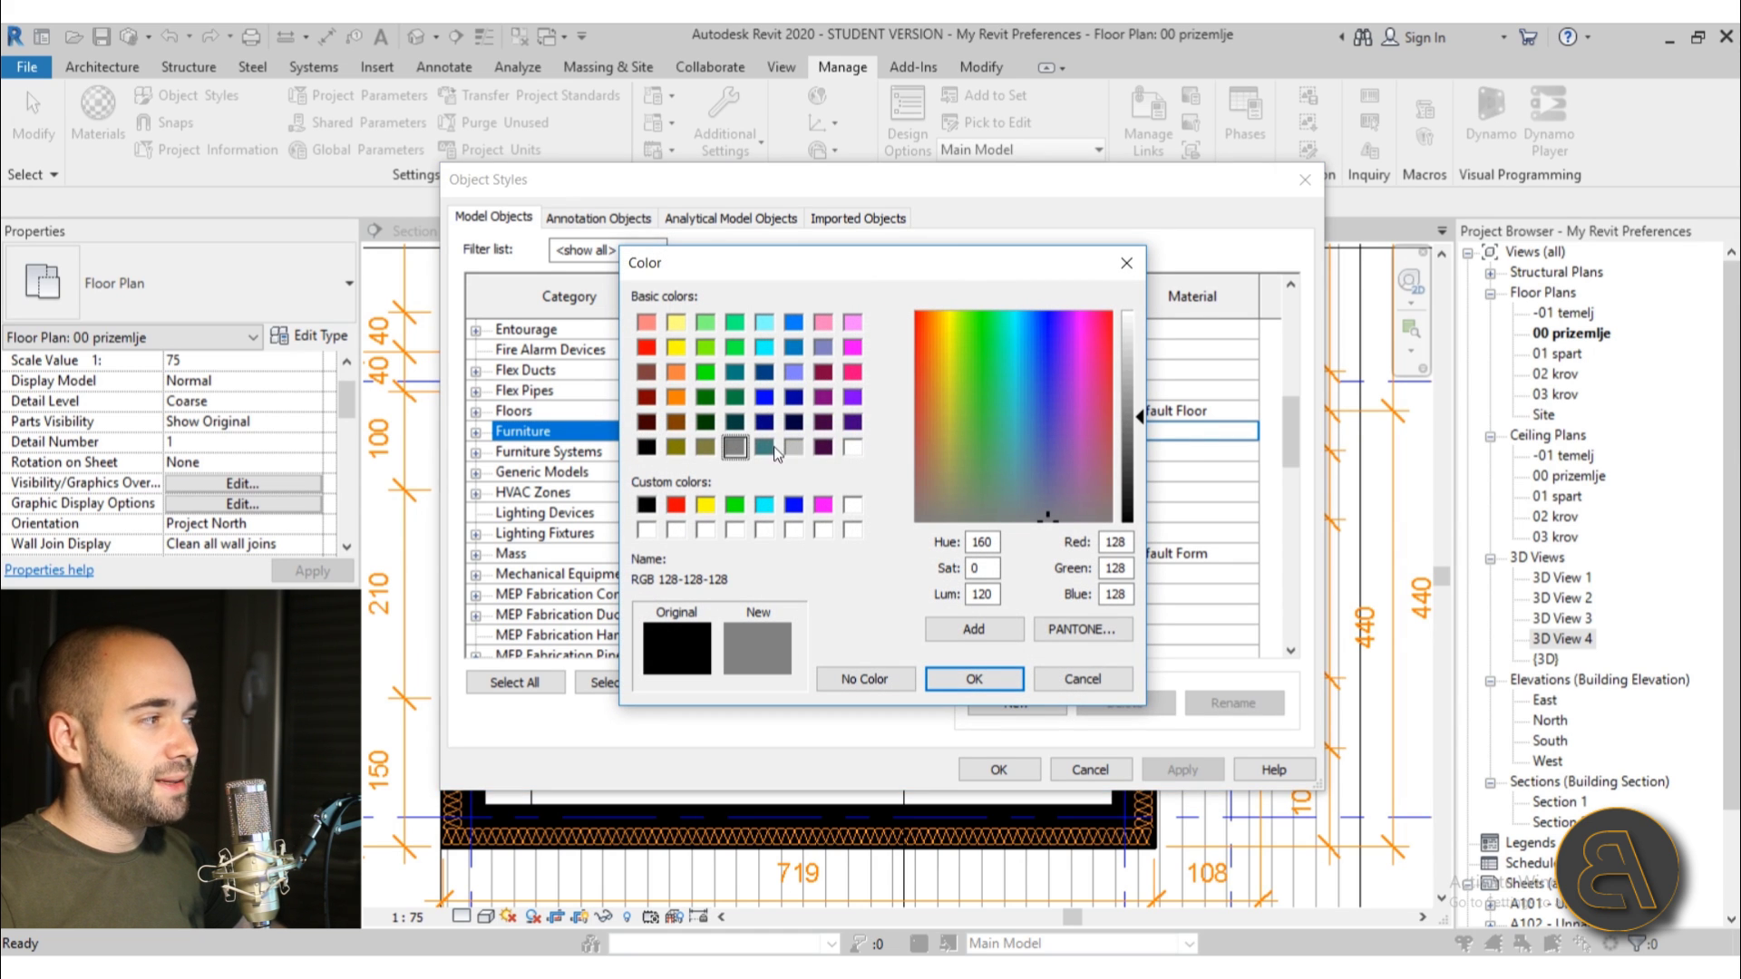
pyautogui.click(791, 447)
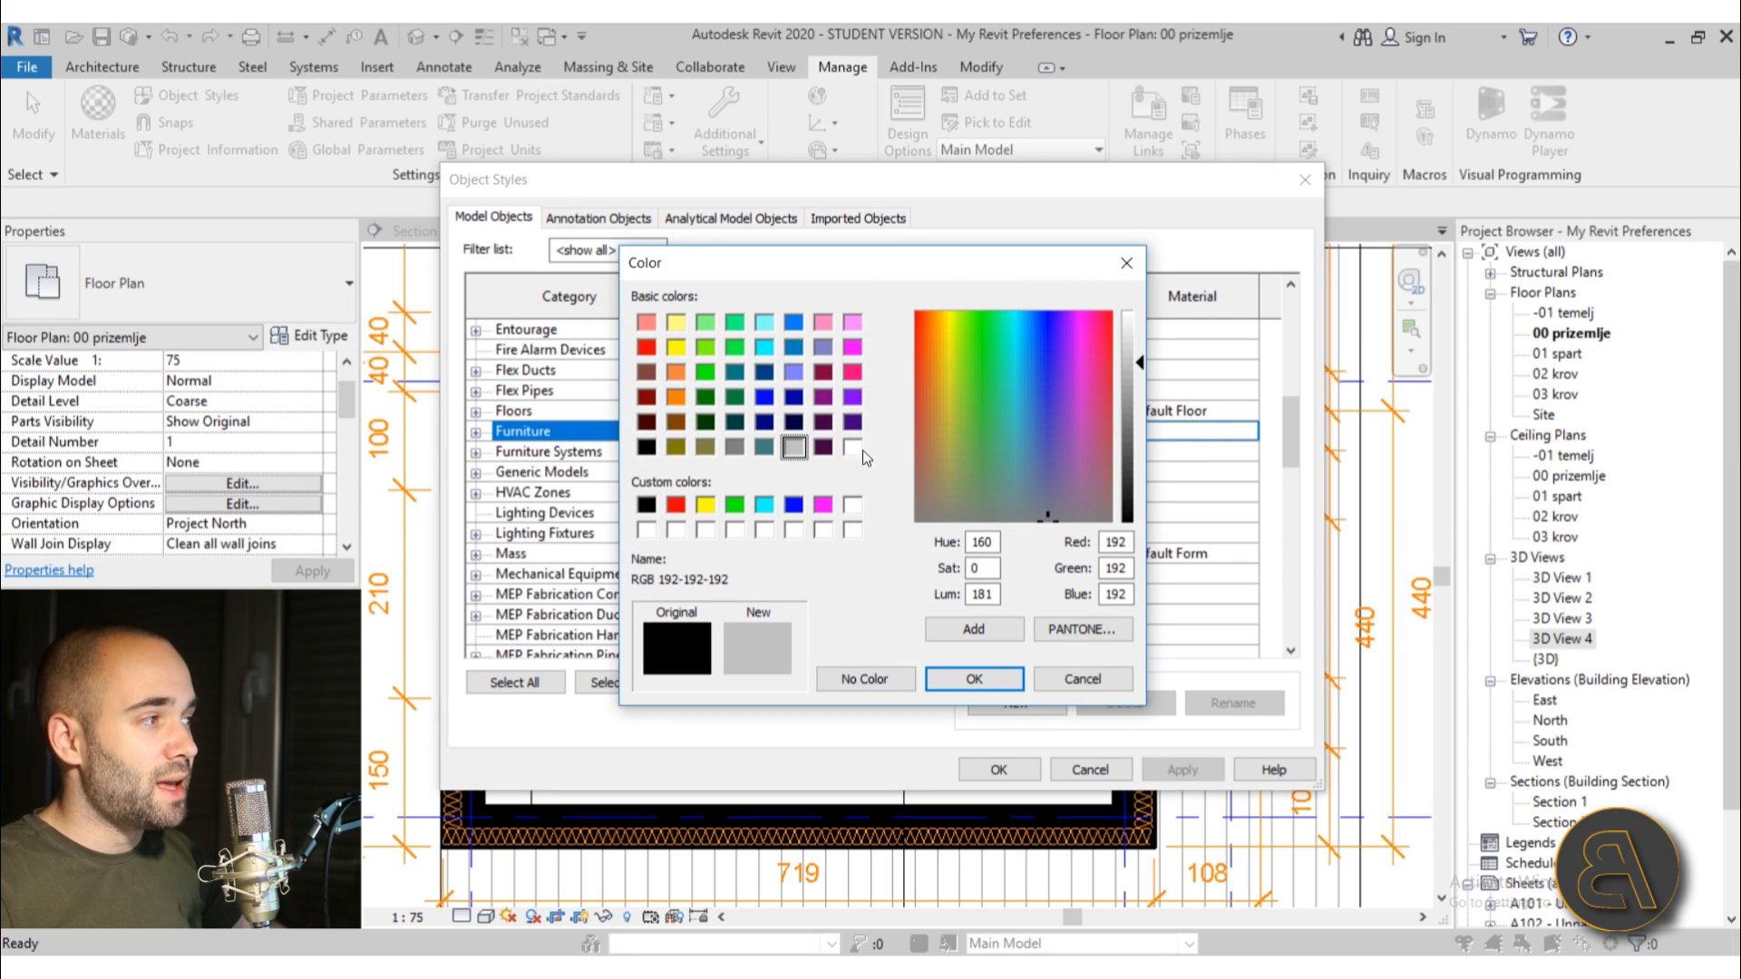
pyautogui.click(735, 447)
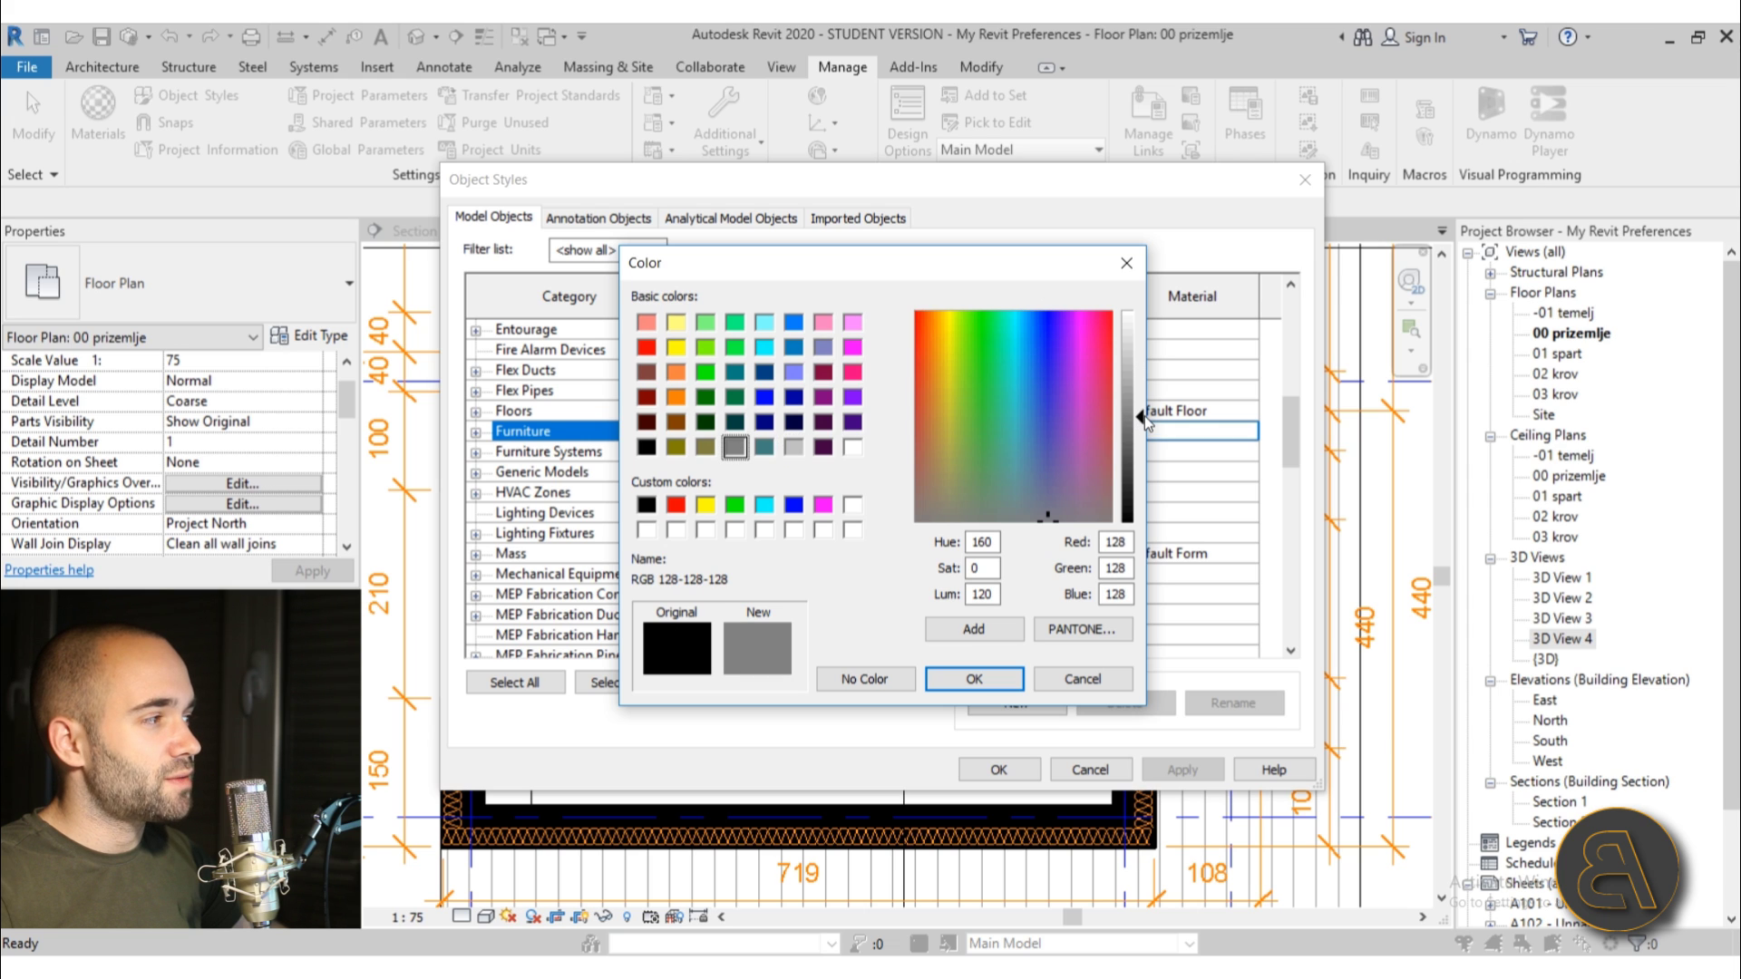
pyautogui.click(794, 447)
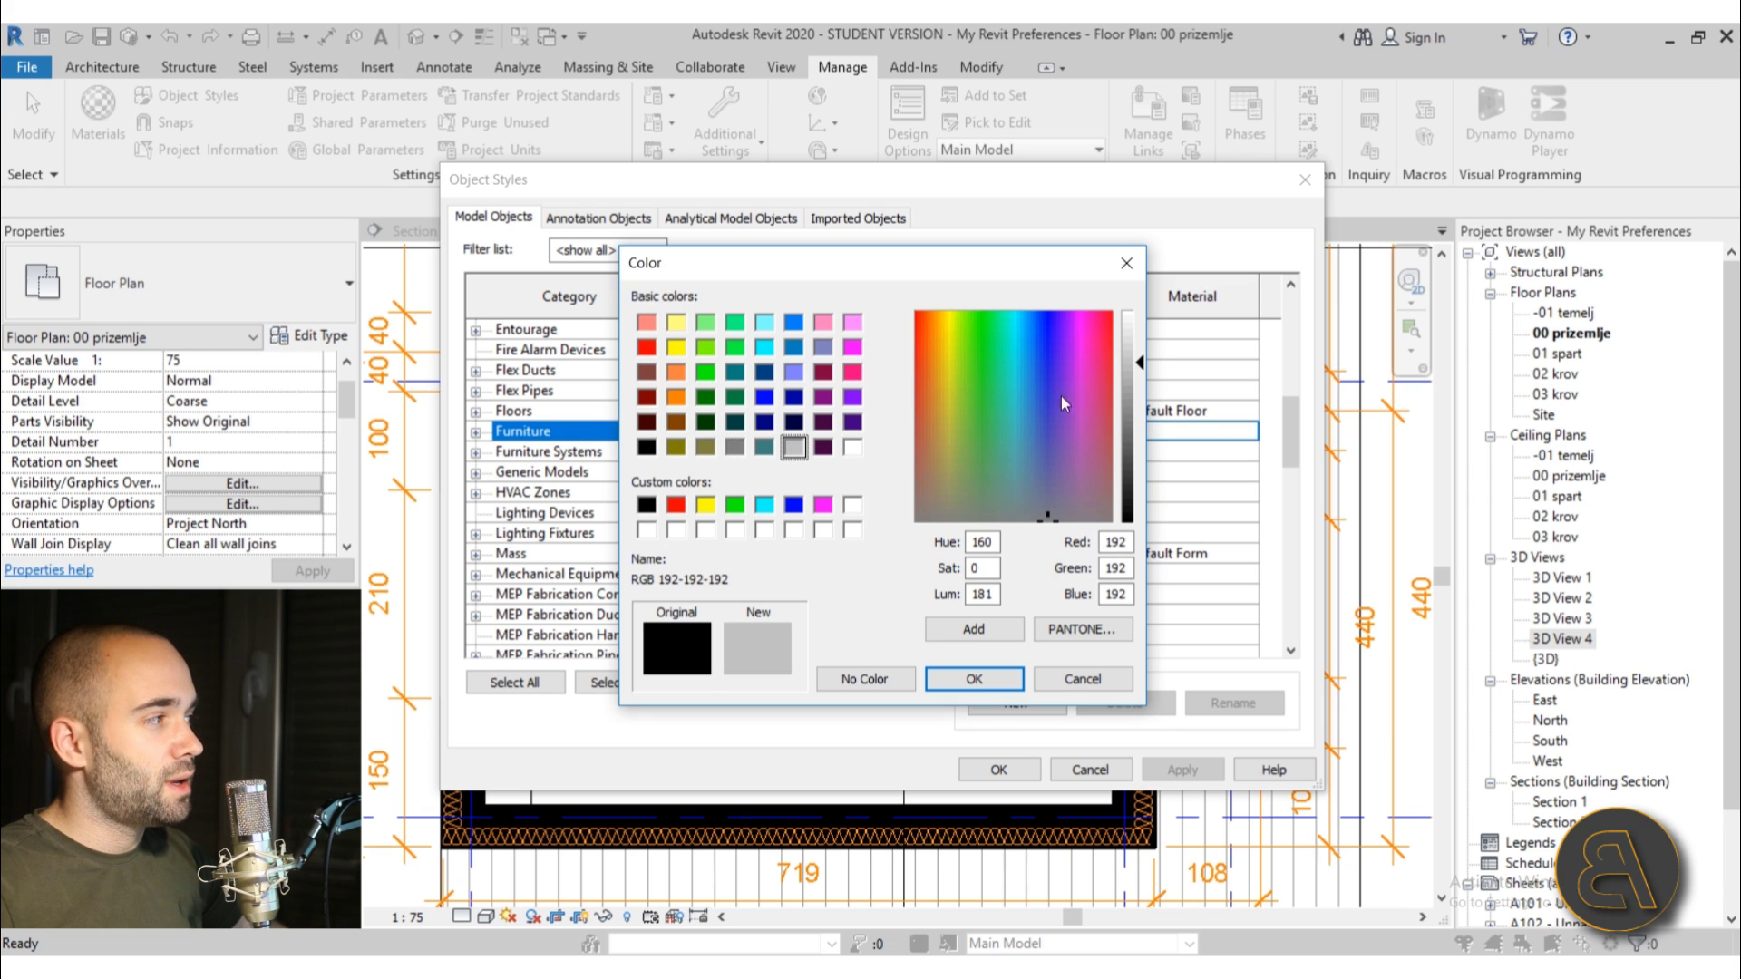
pyautogui.click(1129, 388)
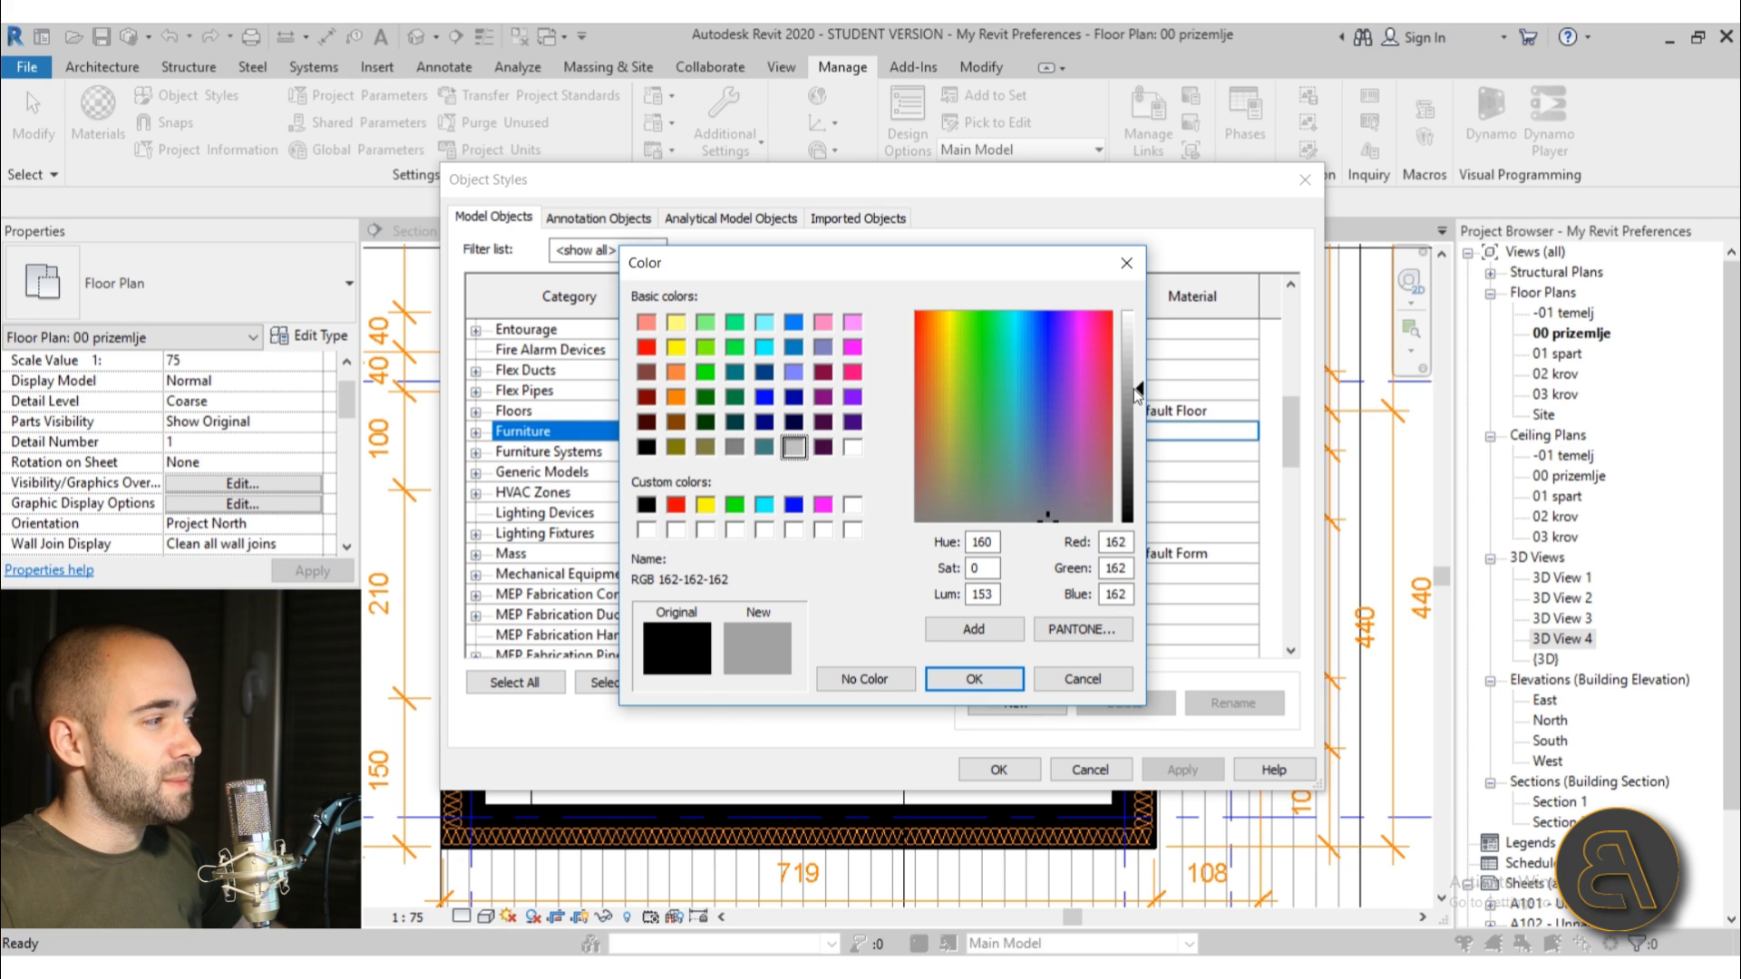
pyautogui.click(973, 679)
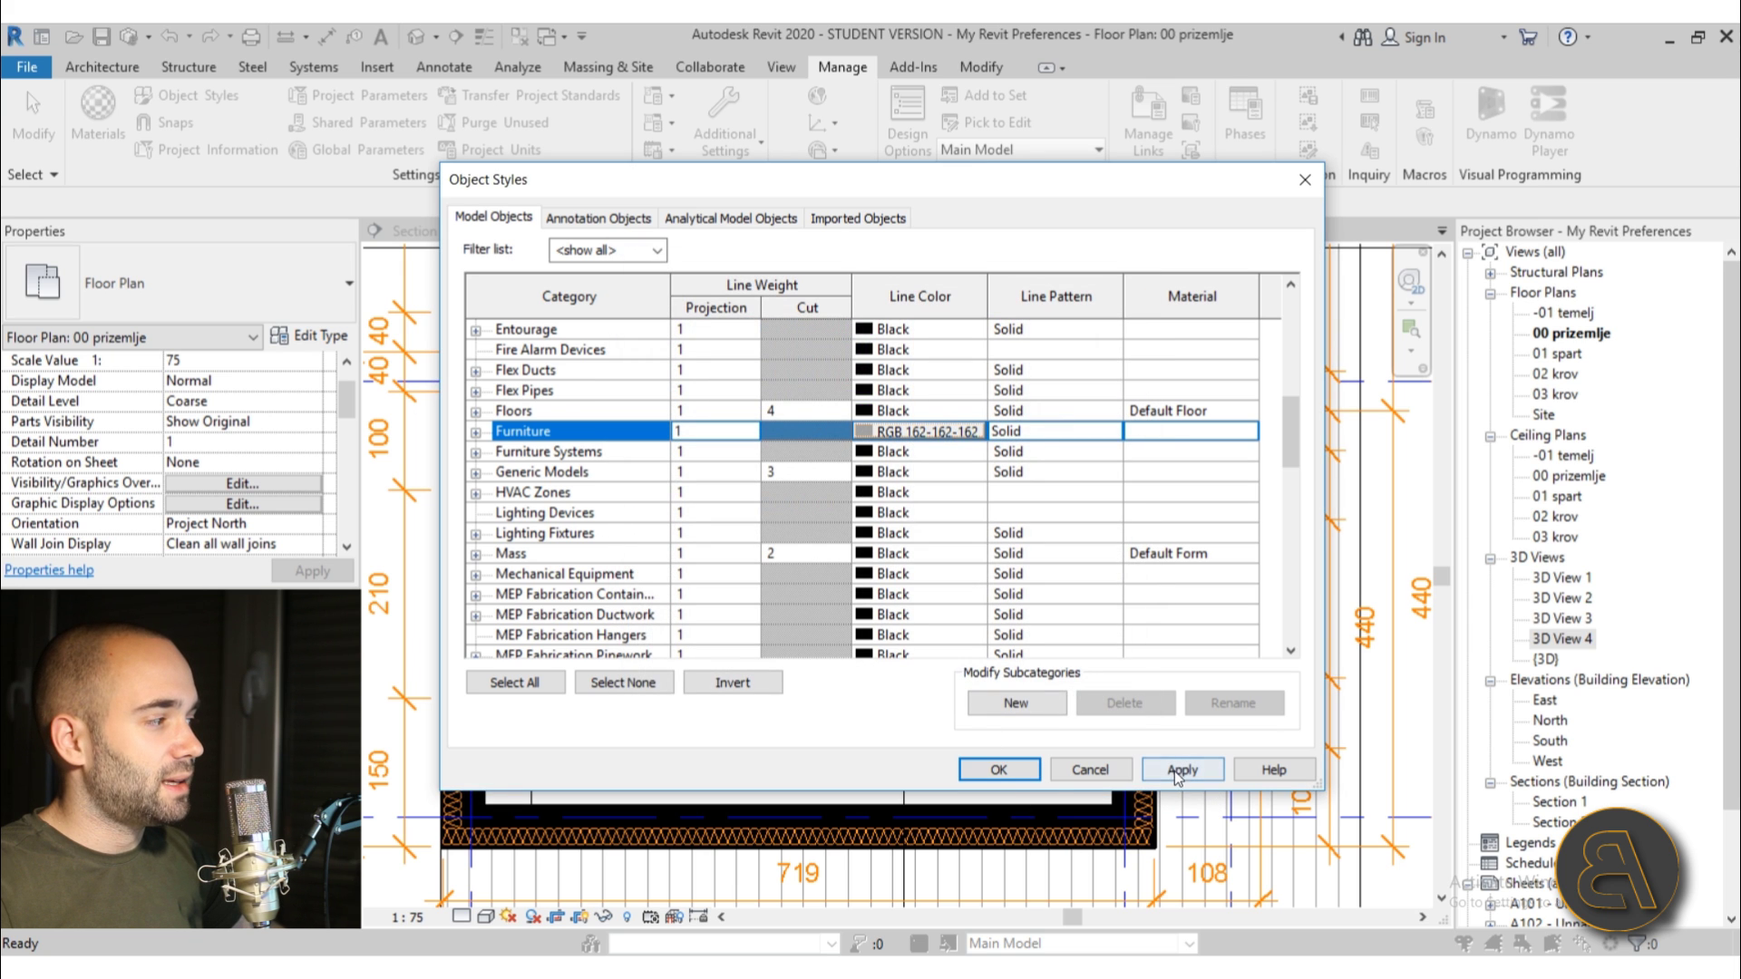
pyautogui.click(1003, 775)
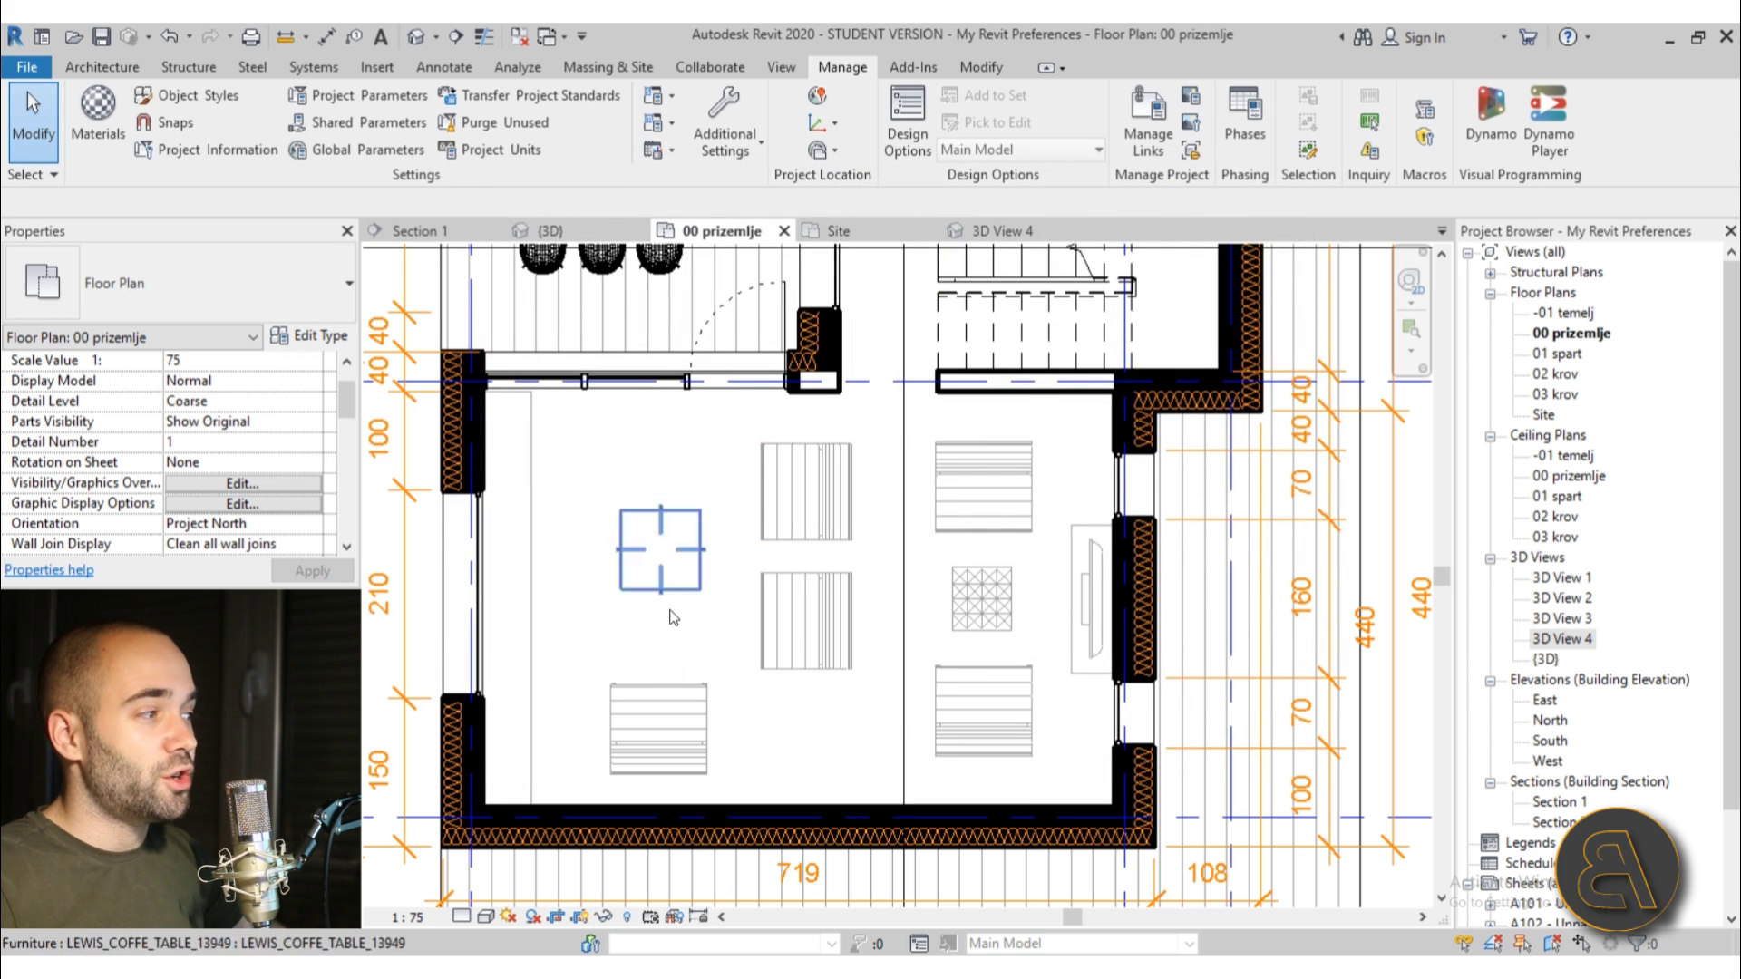
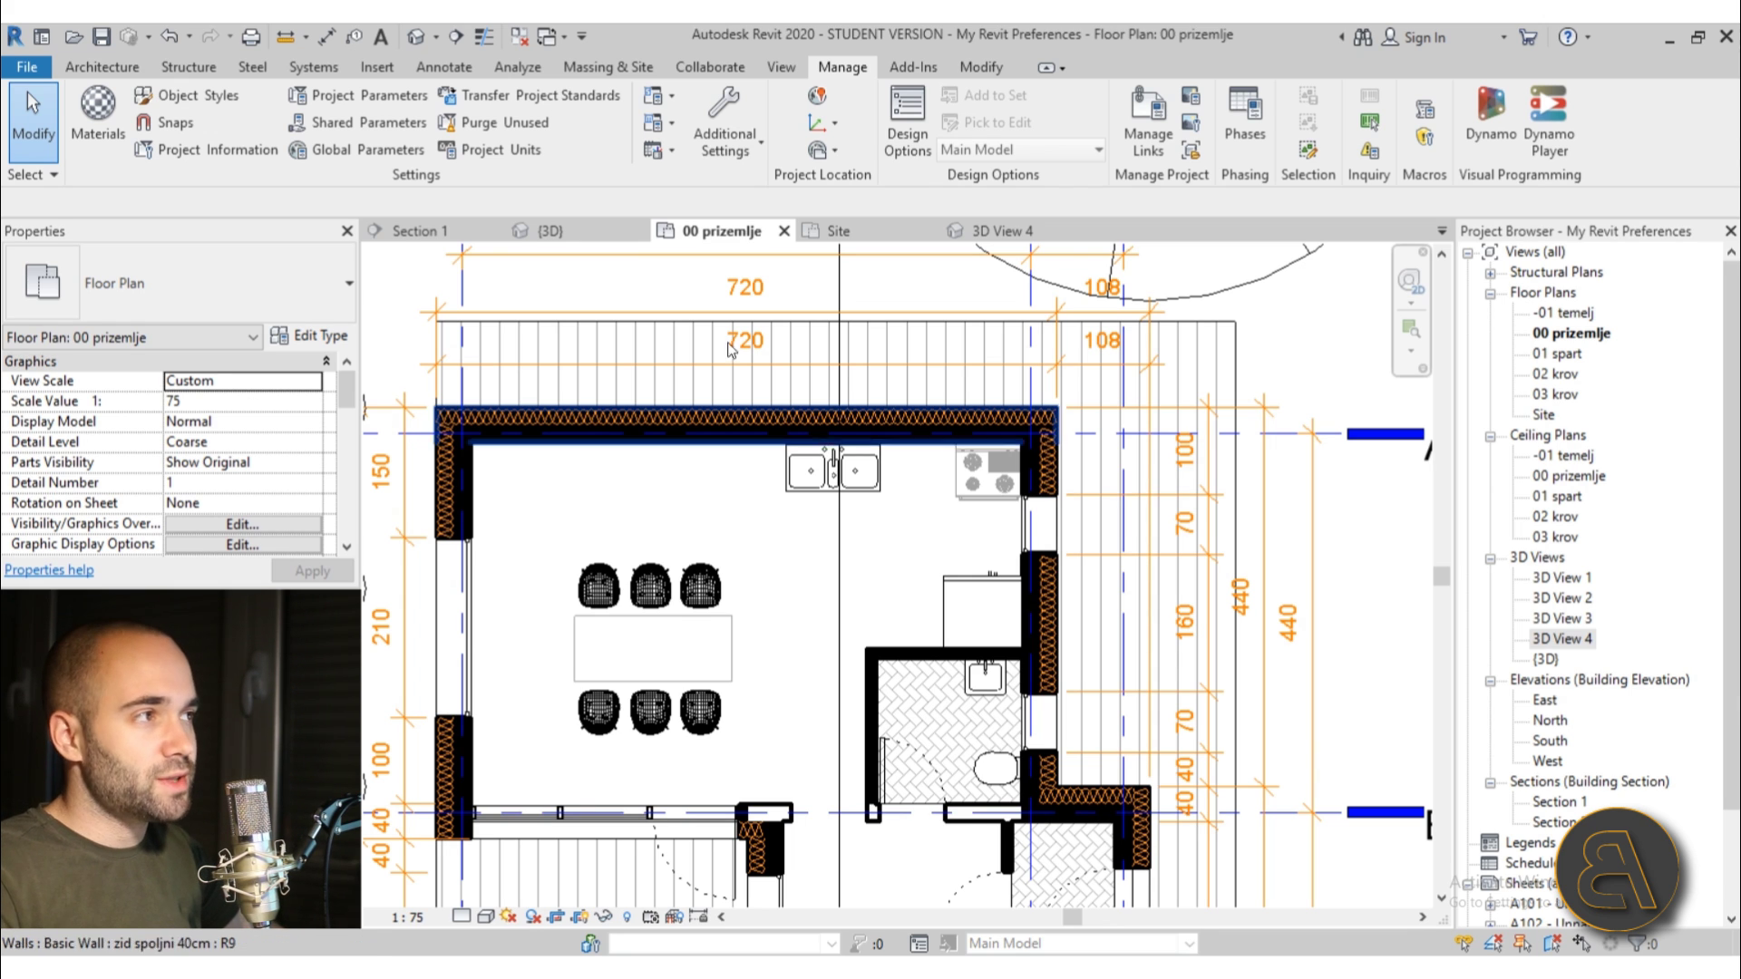
# Start a new wall using the Generic - 200mm basic wall type and open its type properties
pyautogui.click(107, 74)
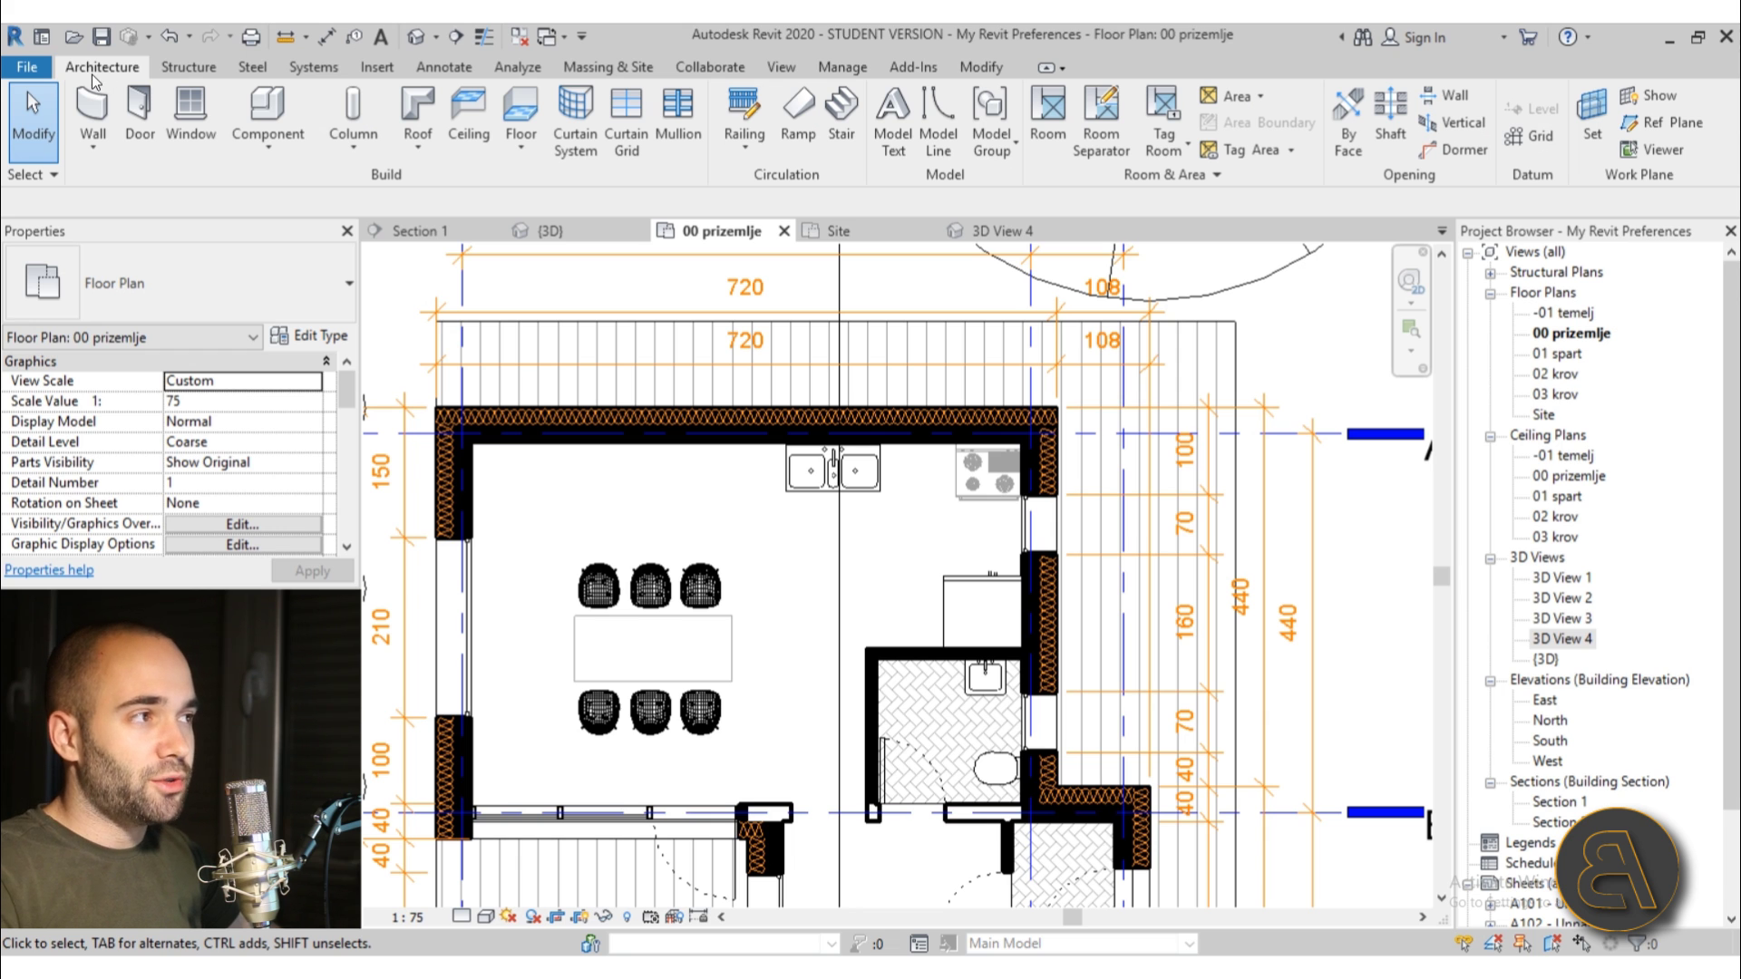
pyautogui.click(92, 107)
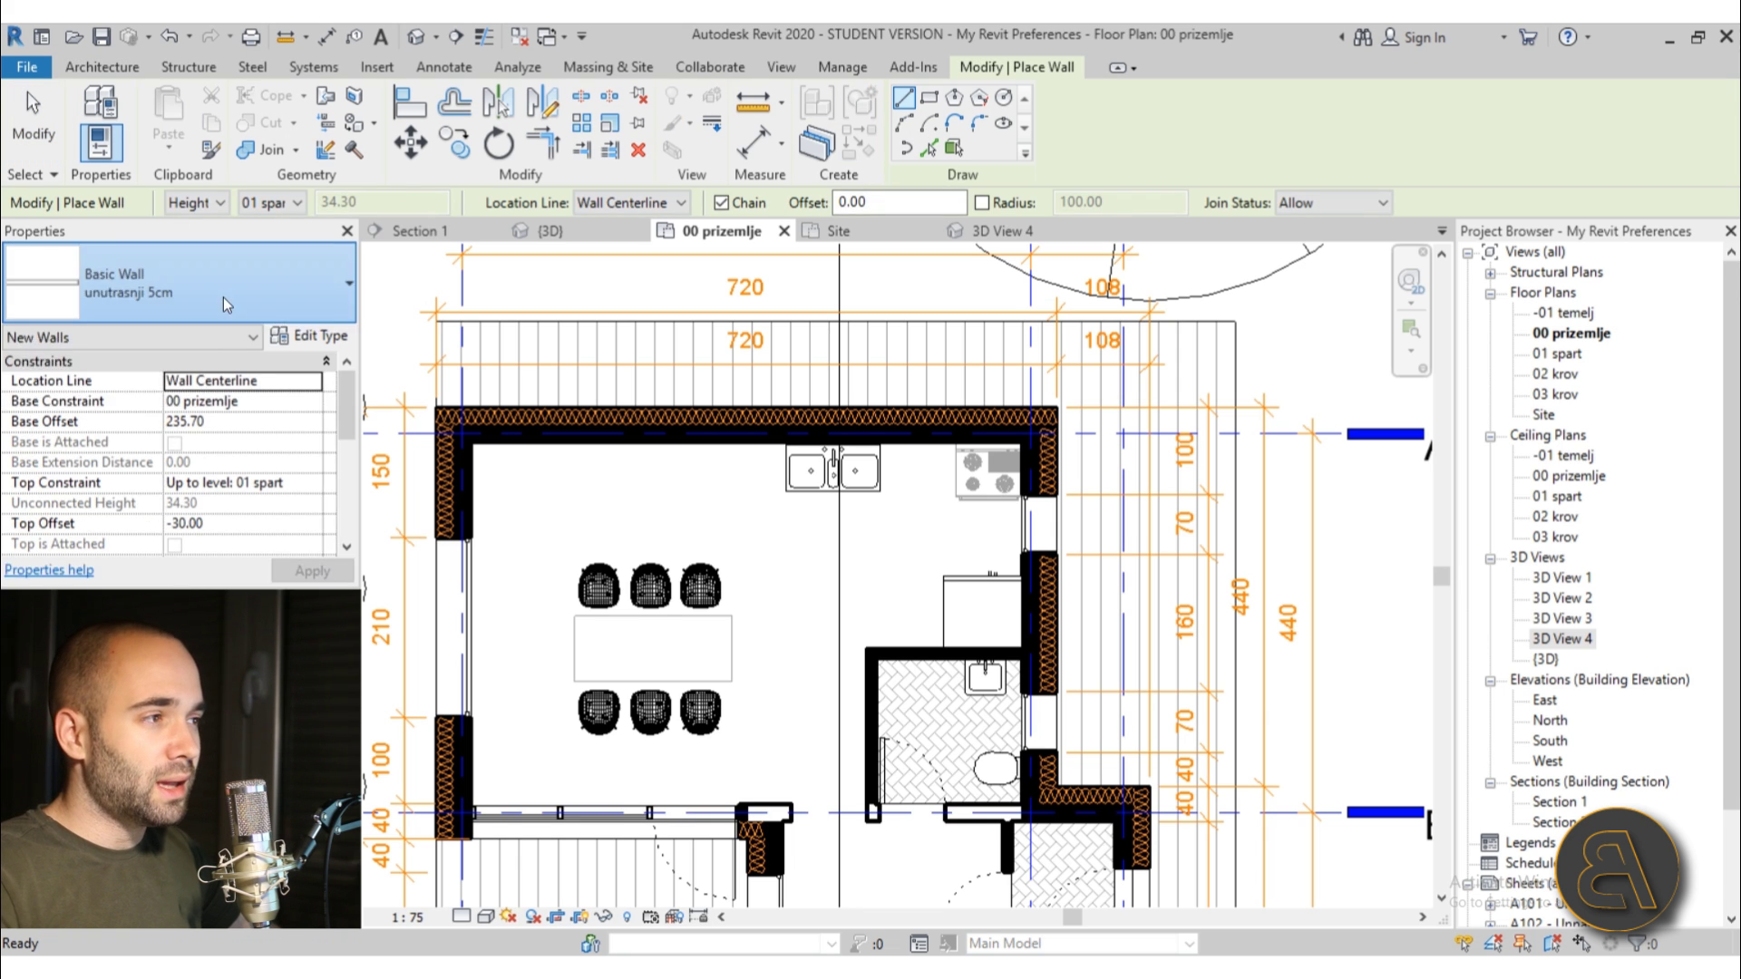
pyautogui.click(223, 297)
pyautogui.scroll(2, 178, 508)
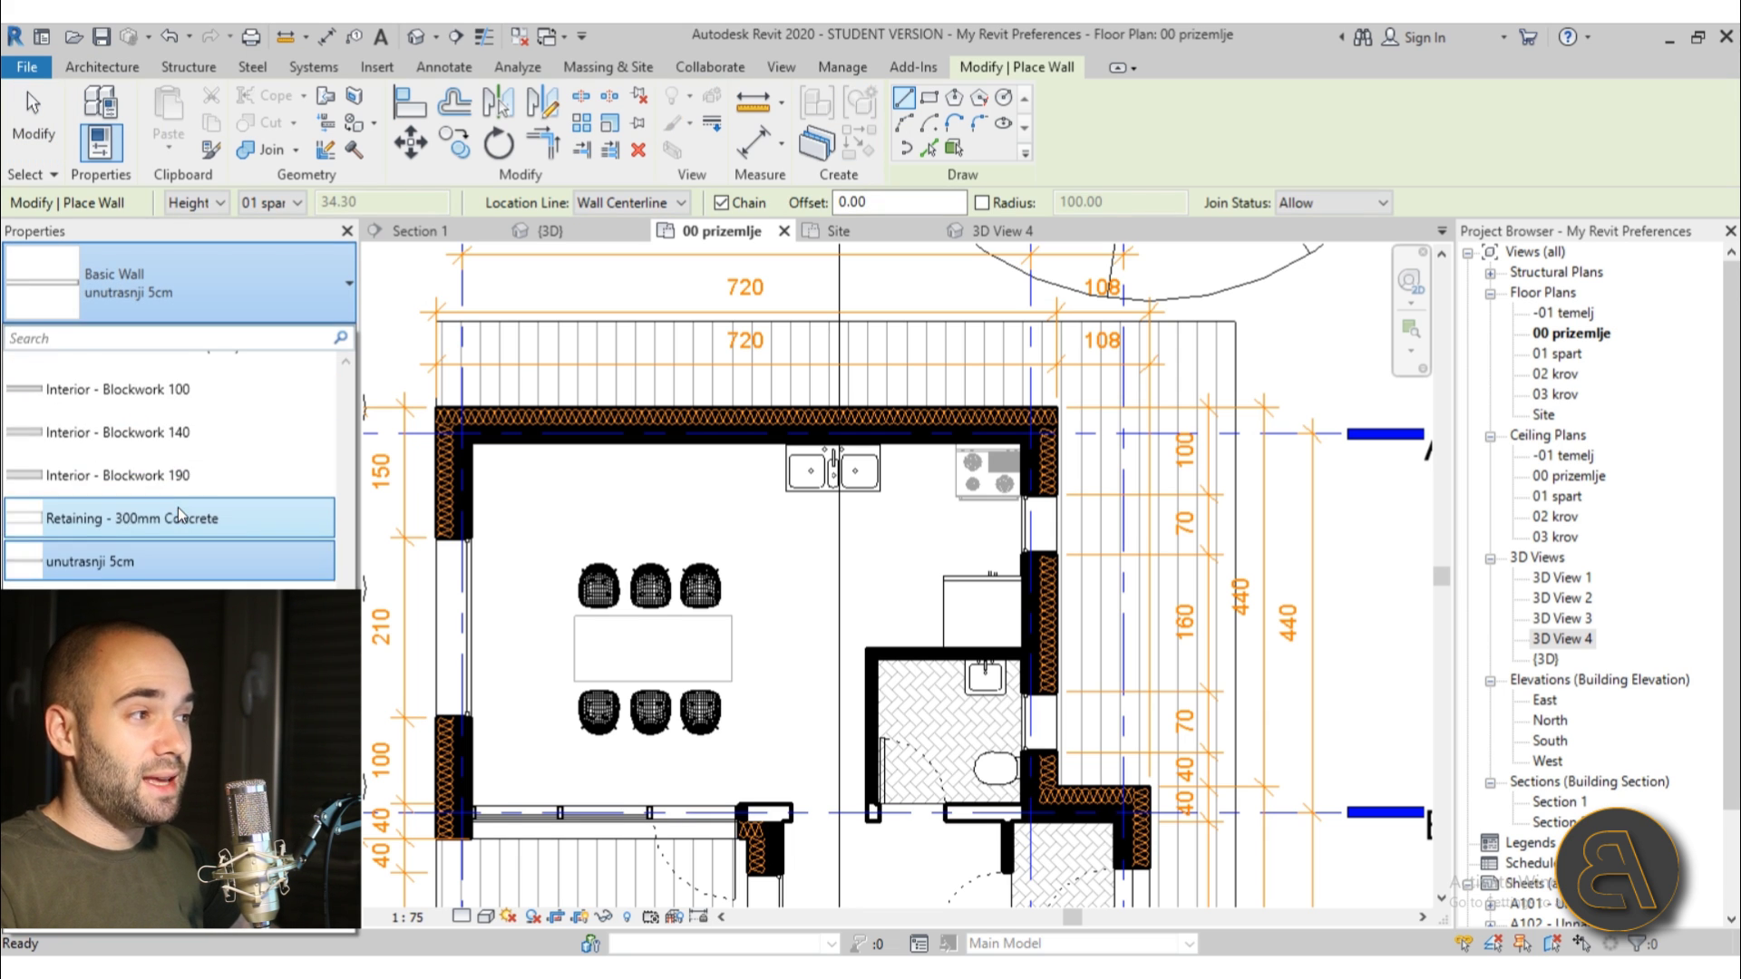
pyautogui.scroll(10, 178, 508)
pyautogui.click(204, 285)
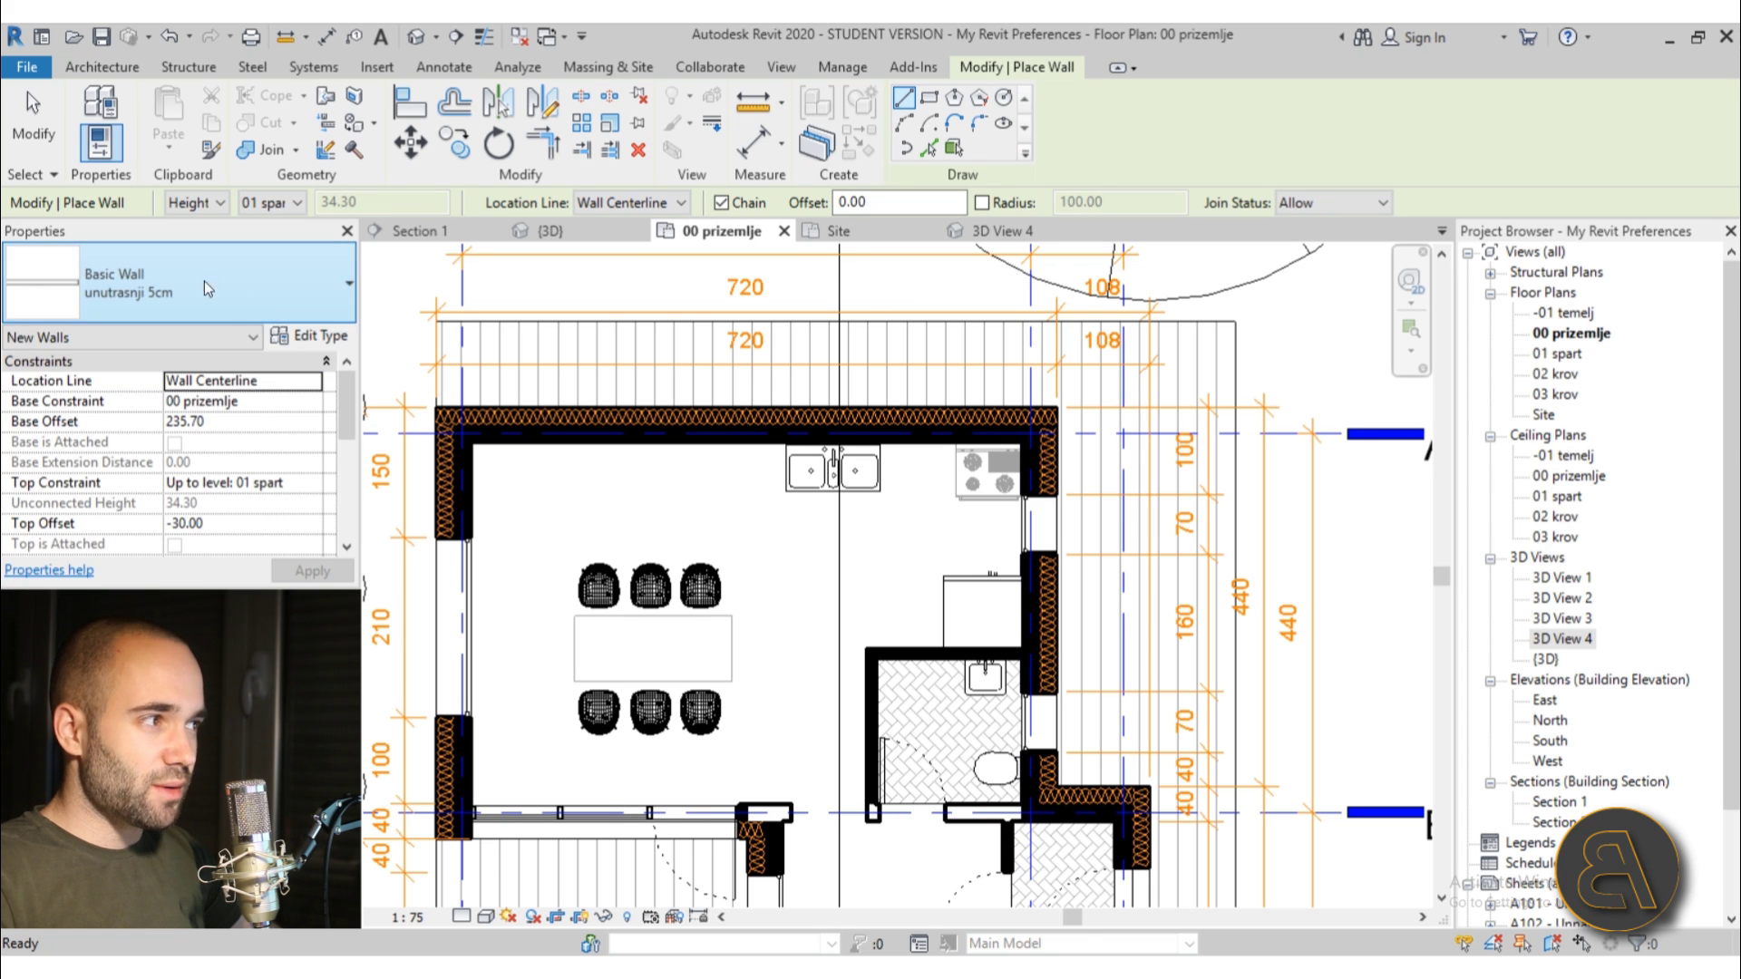
pyautogui.click(243, 301)
pyautogui.scroll(8, 155, 465)
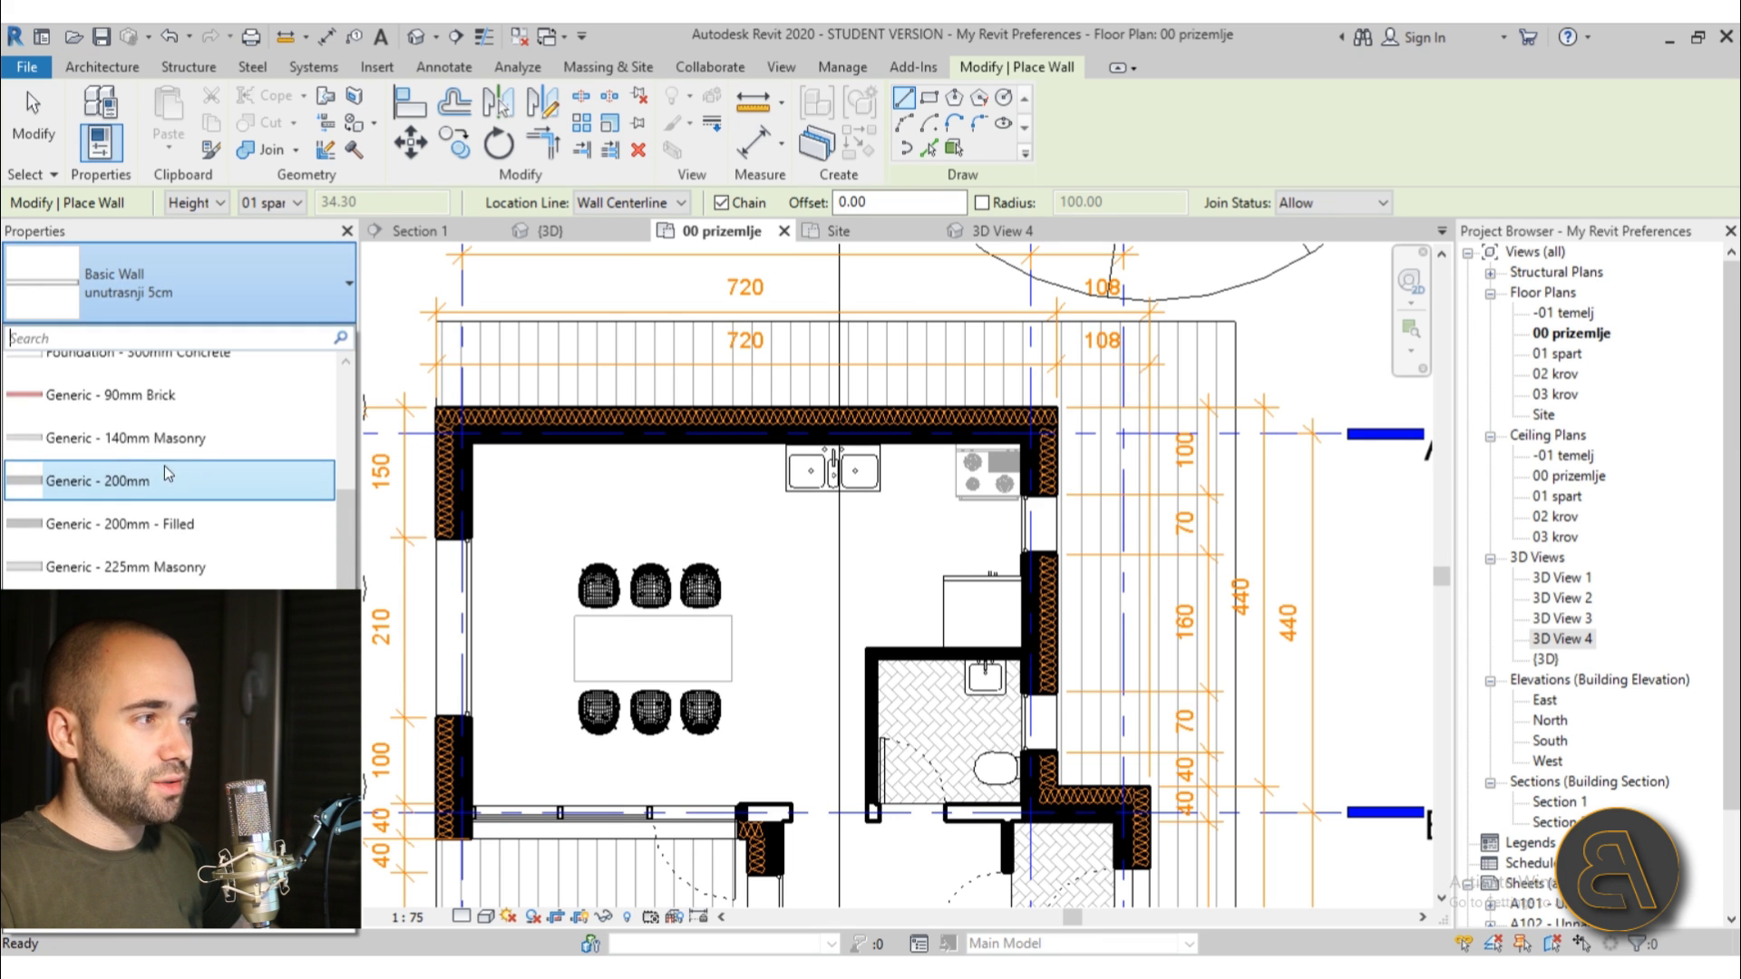
pyautogui.click(182, 477)
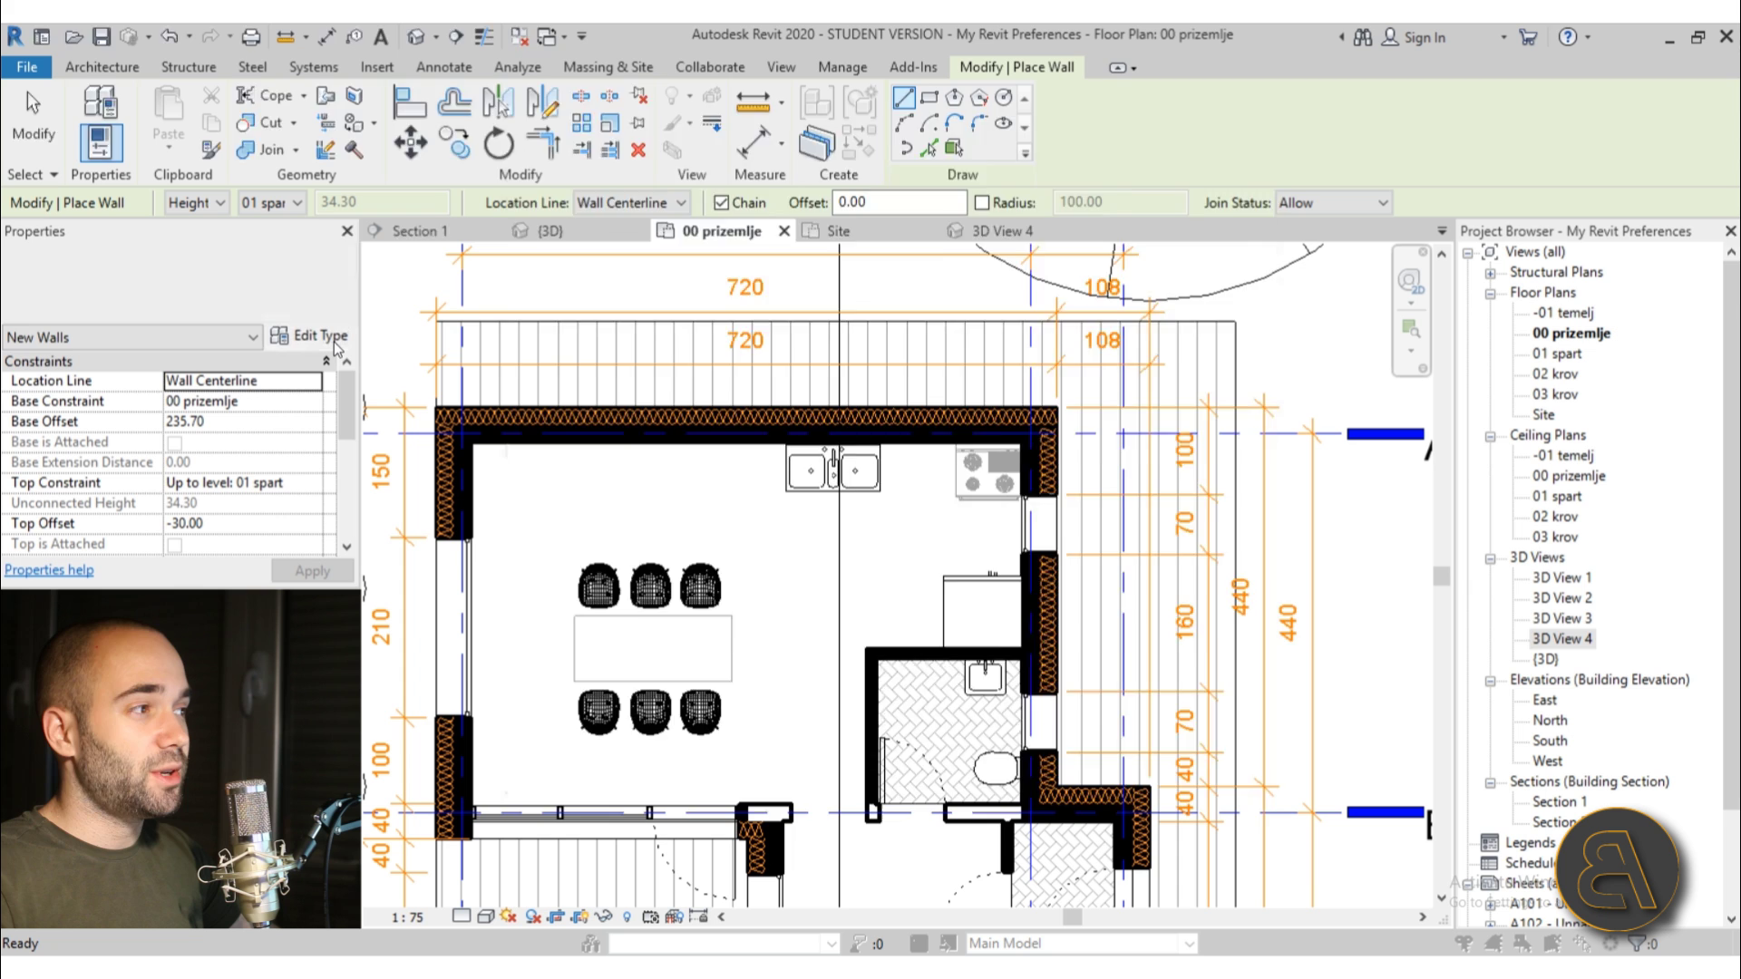
pyautogui.click(308, 335)
pyautogui.click(1033, 353)
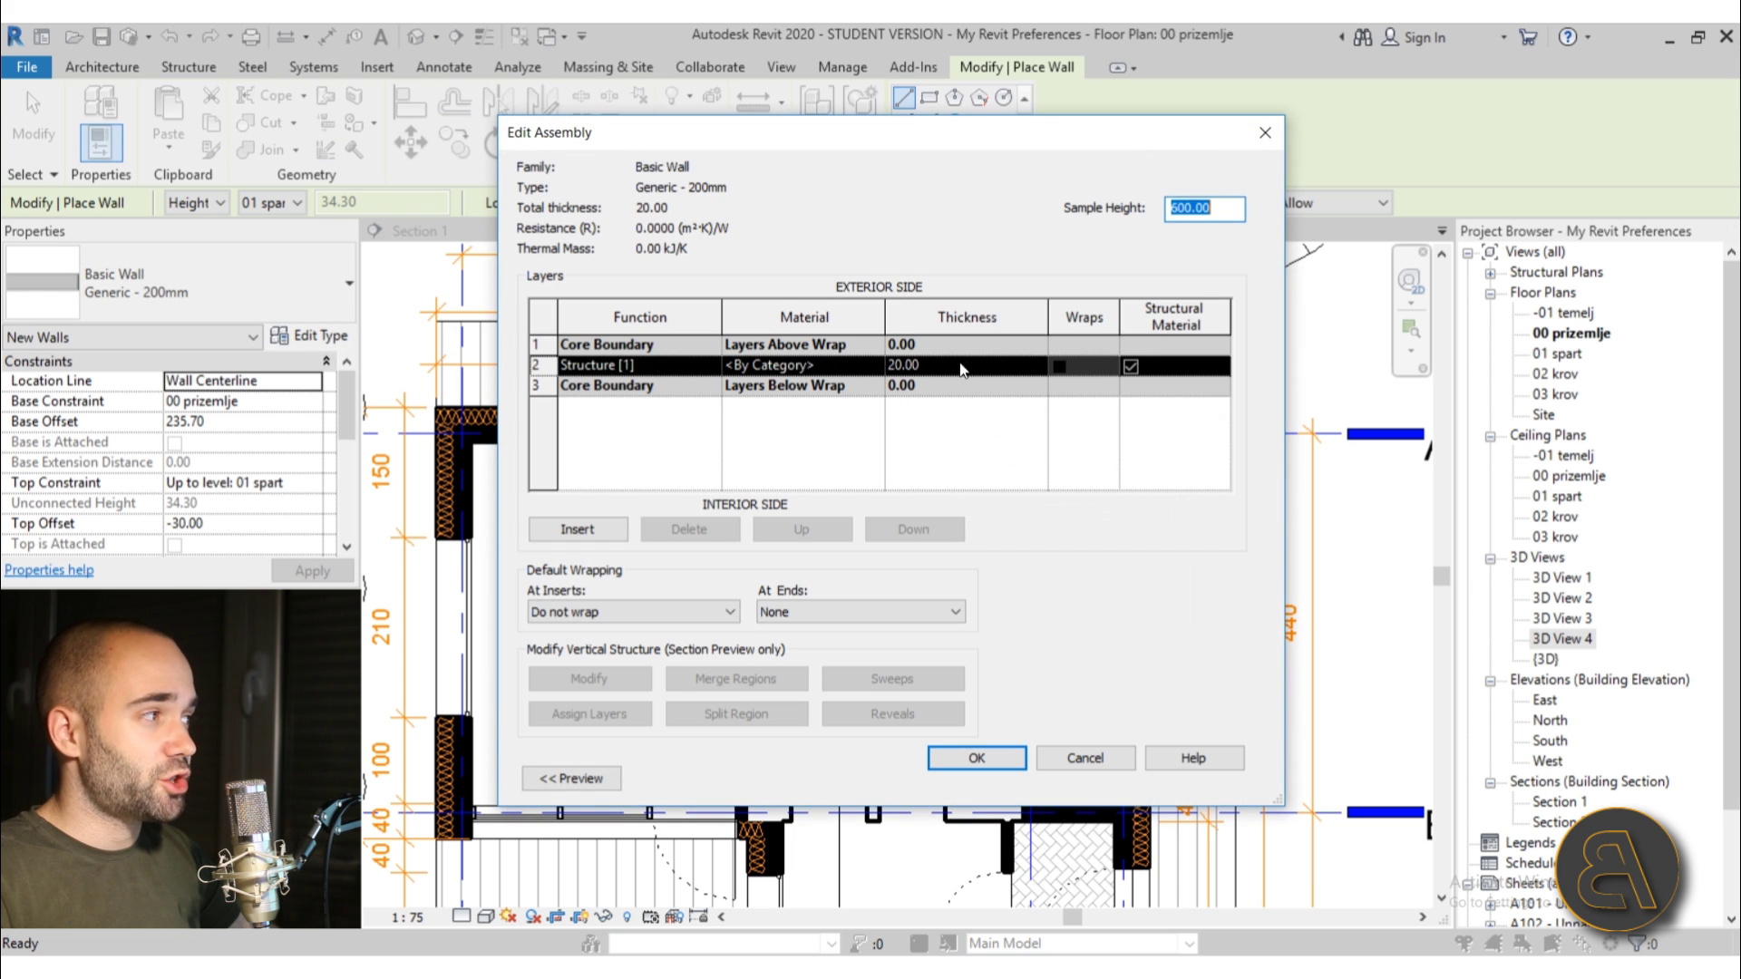
pyautogui.click(958, 364)
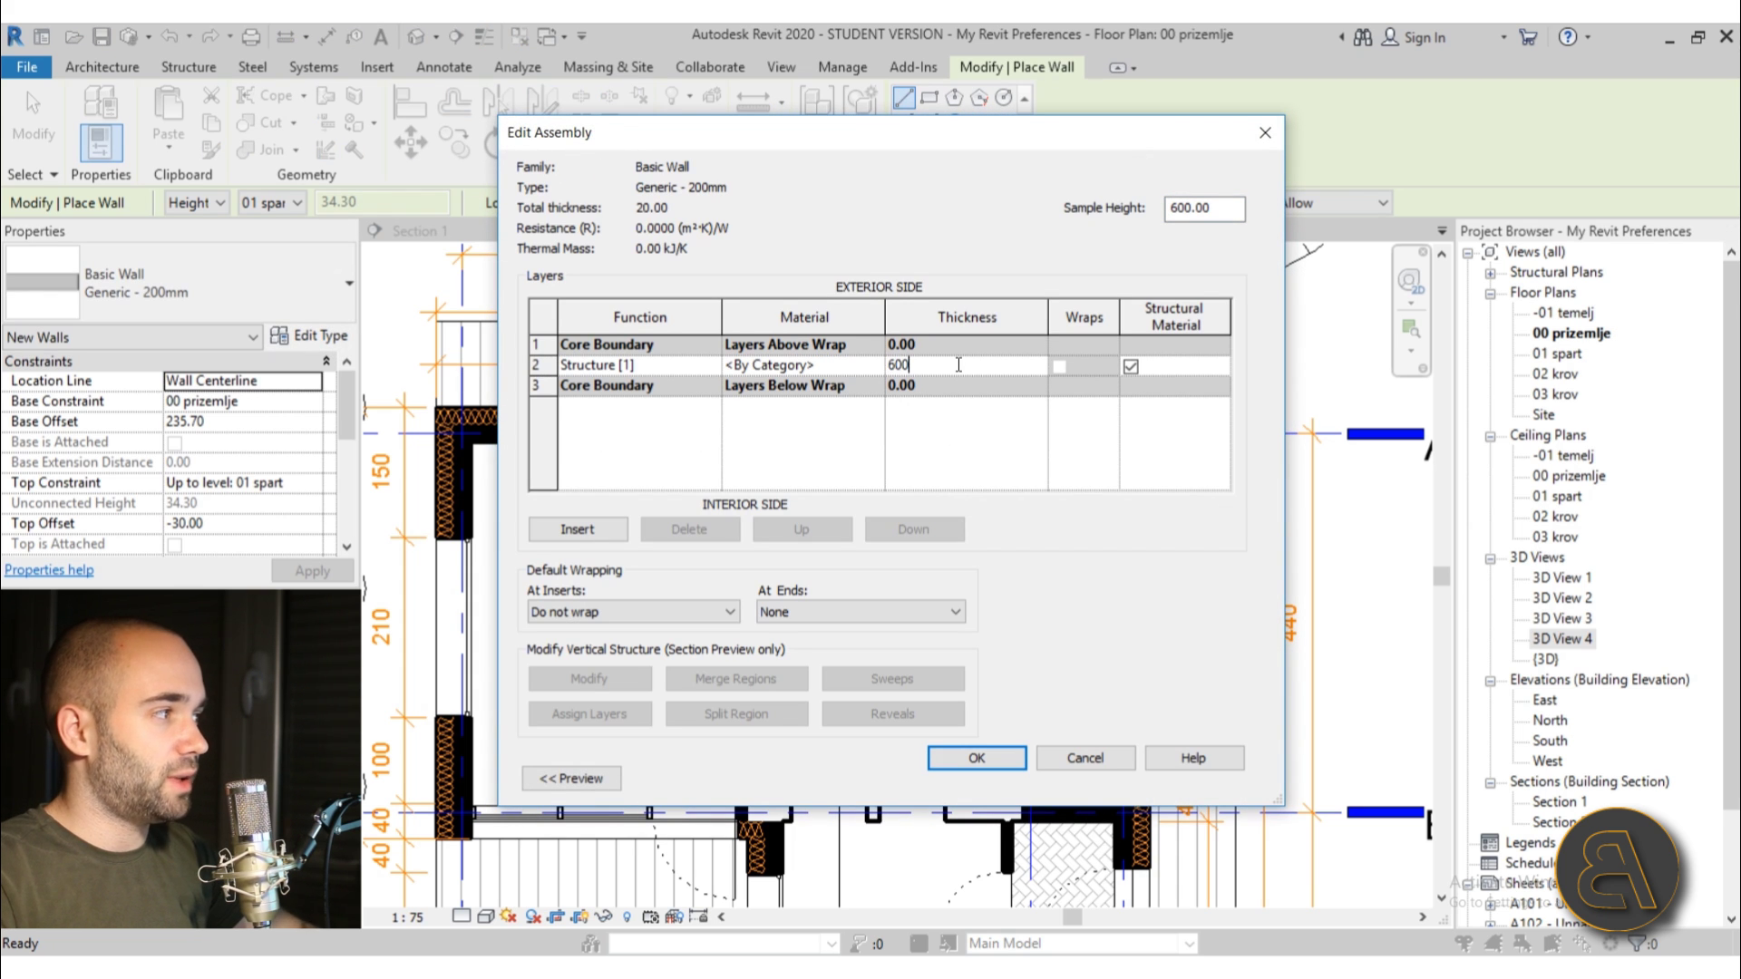
pyautogui.click(1105, 765)
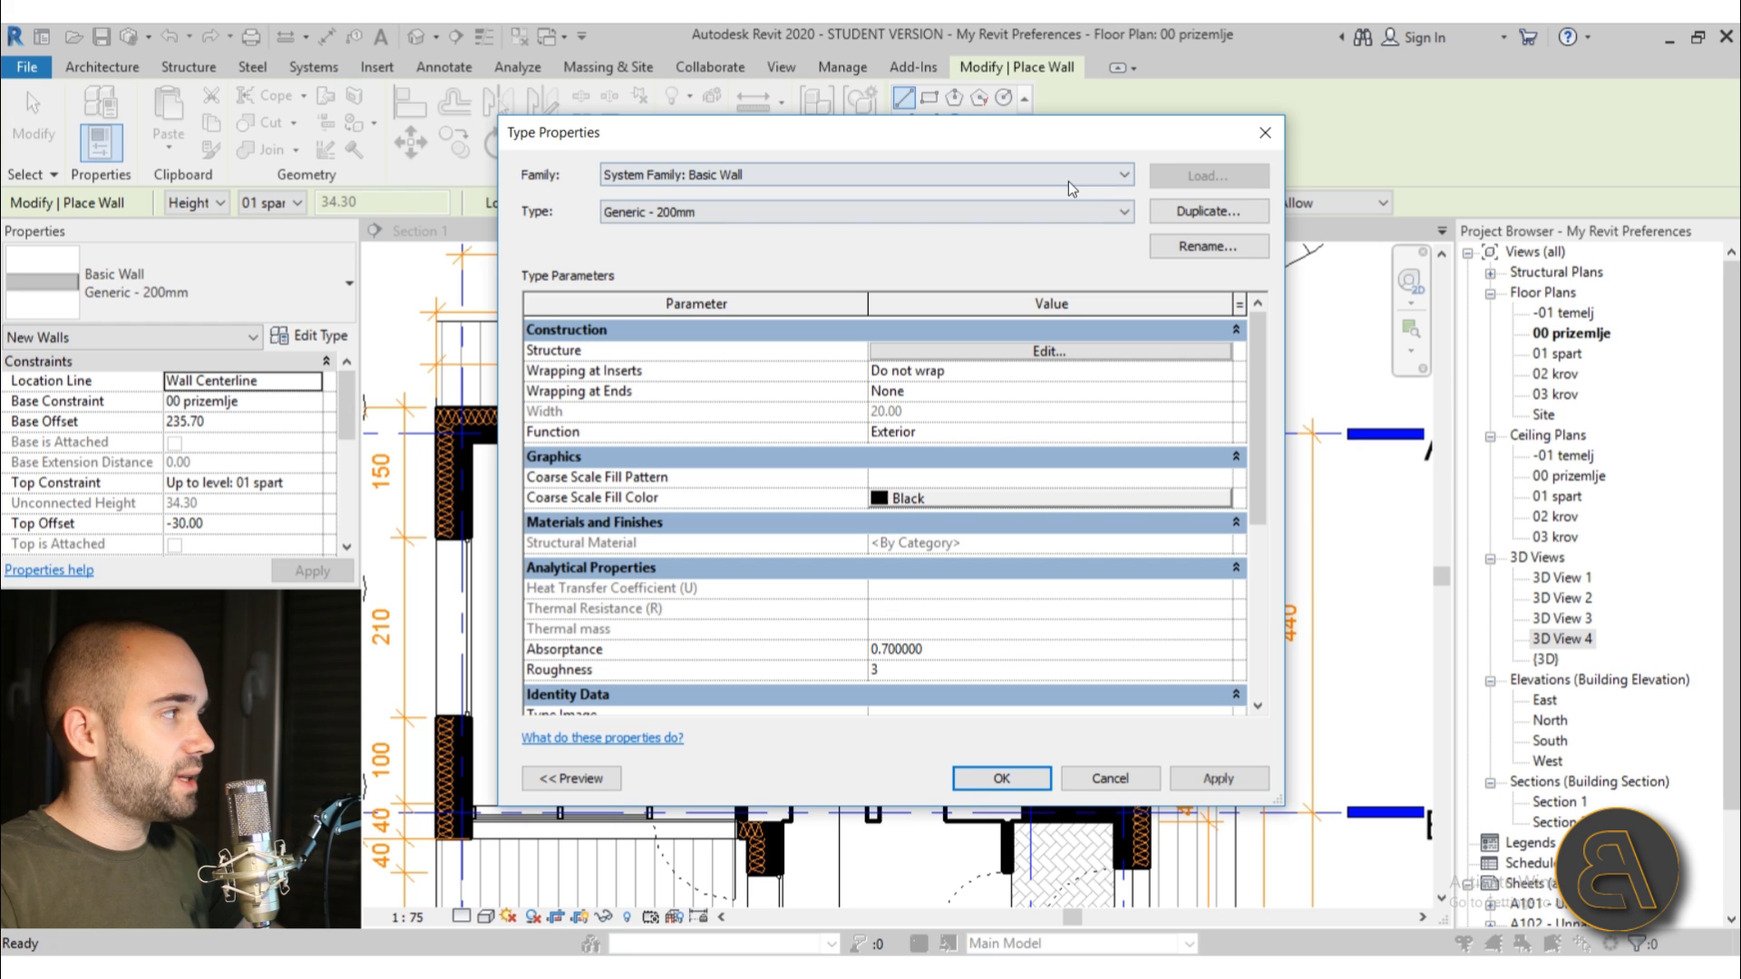
# Duplicate the Generic - 200mm wall type as casework and set its structure layer thickness to 60
pyautogui.click(1174, 213)
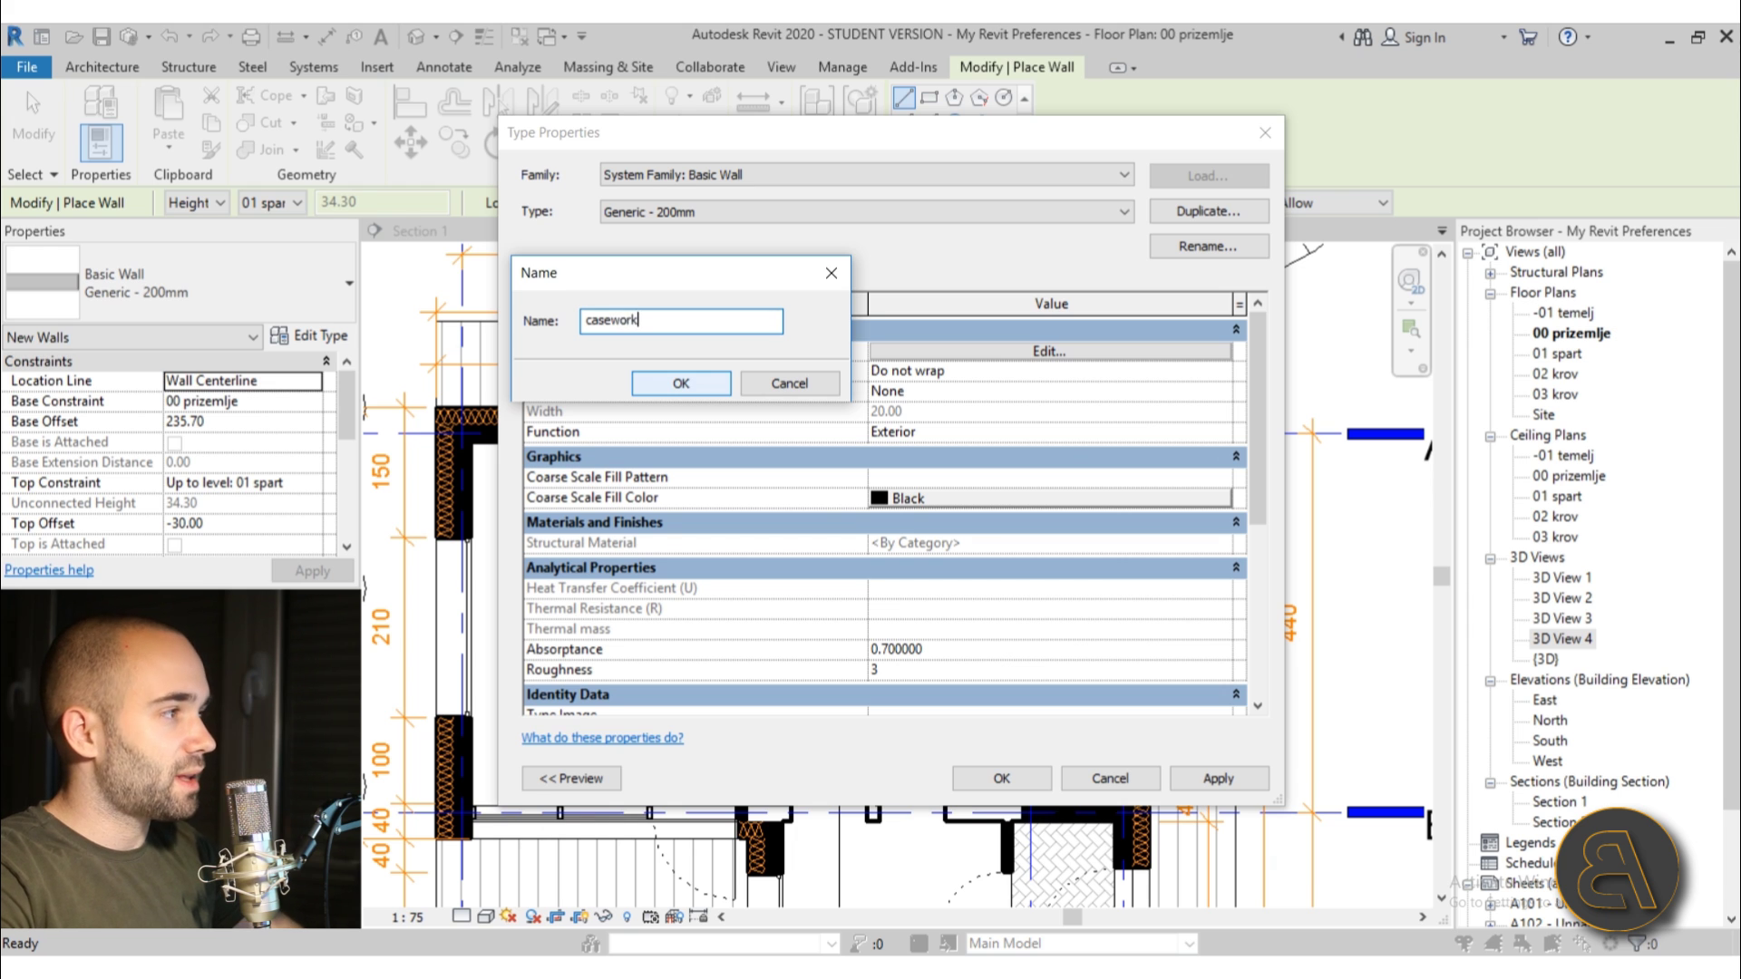
pyautogui.write('casework')
pyautogui.press('Return')
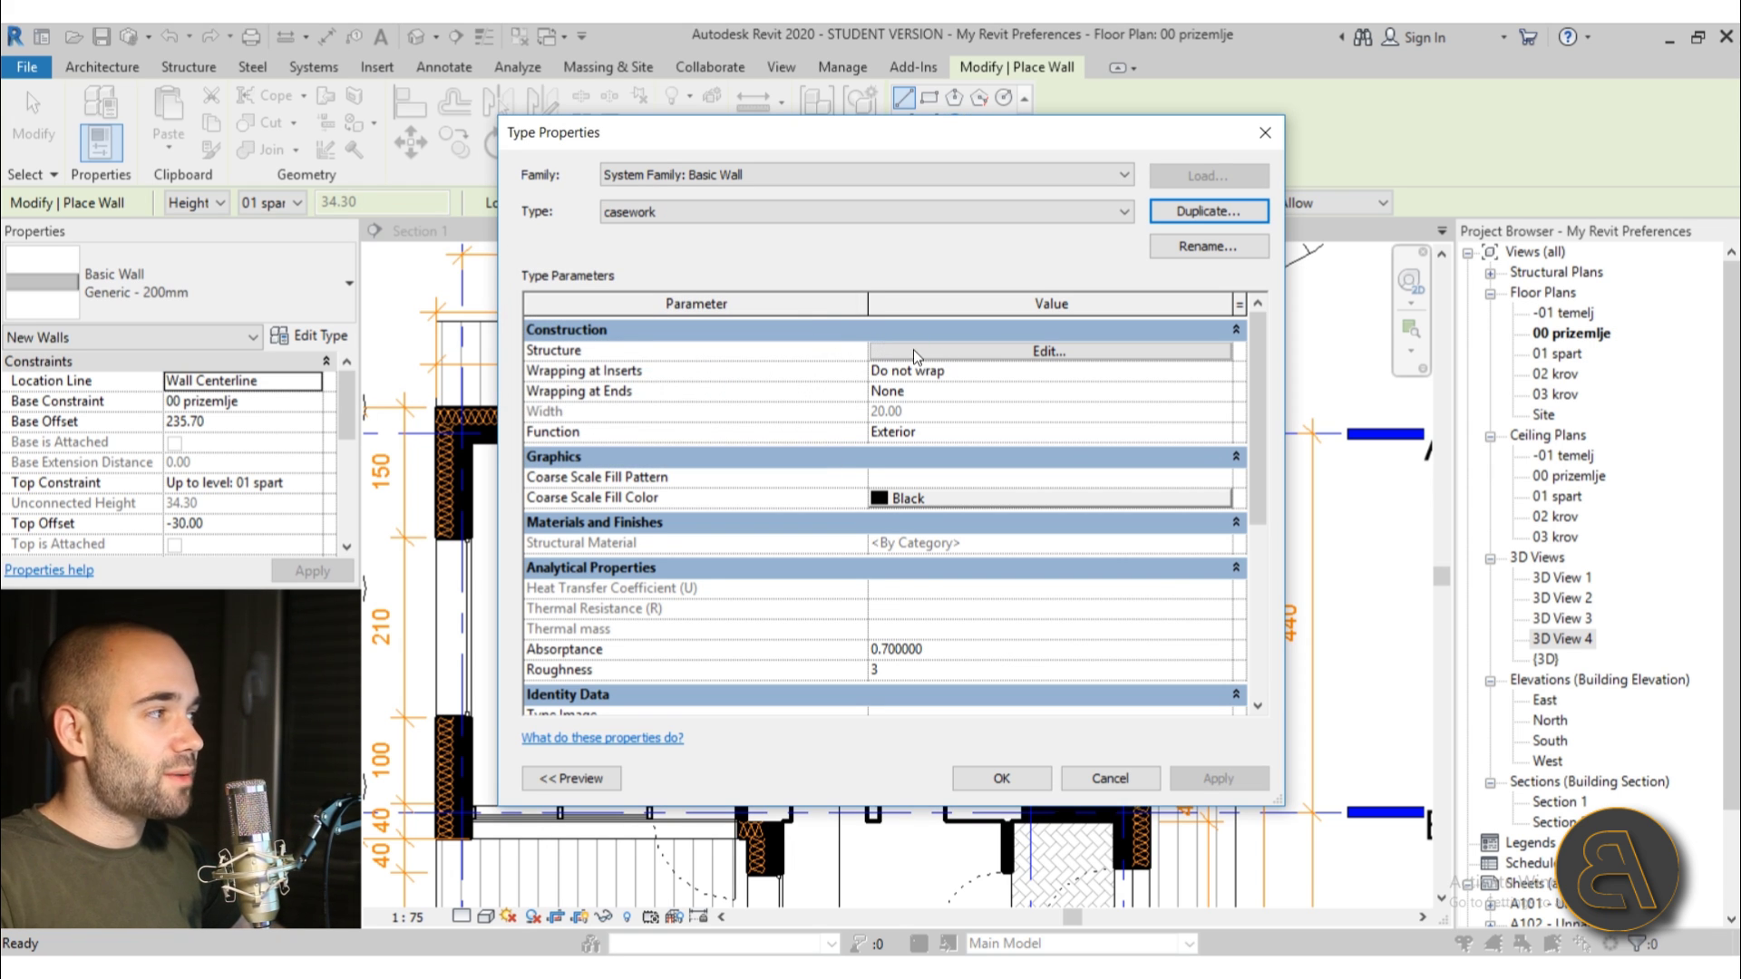
pyautogui.click(913, 350)
pyautogui.click(952, 365)
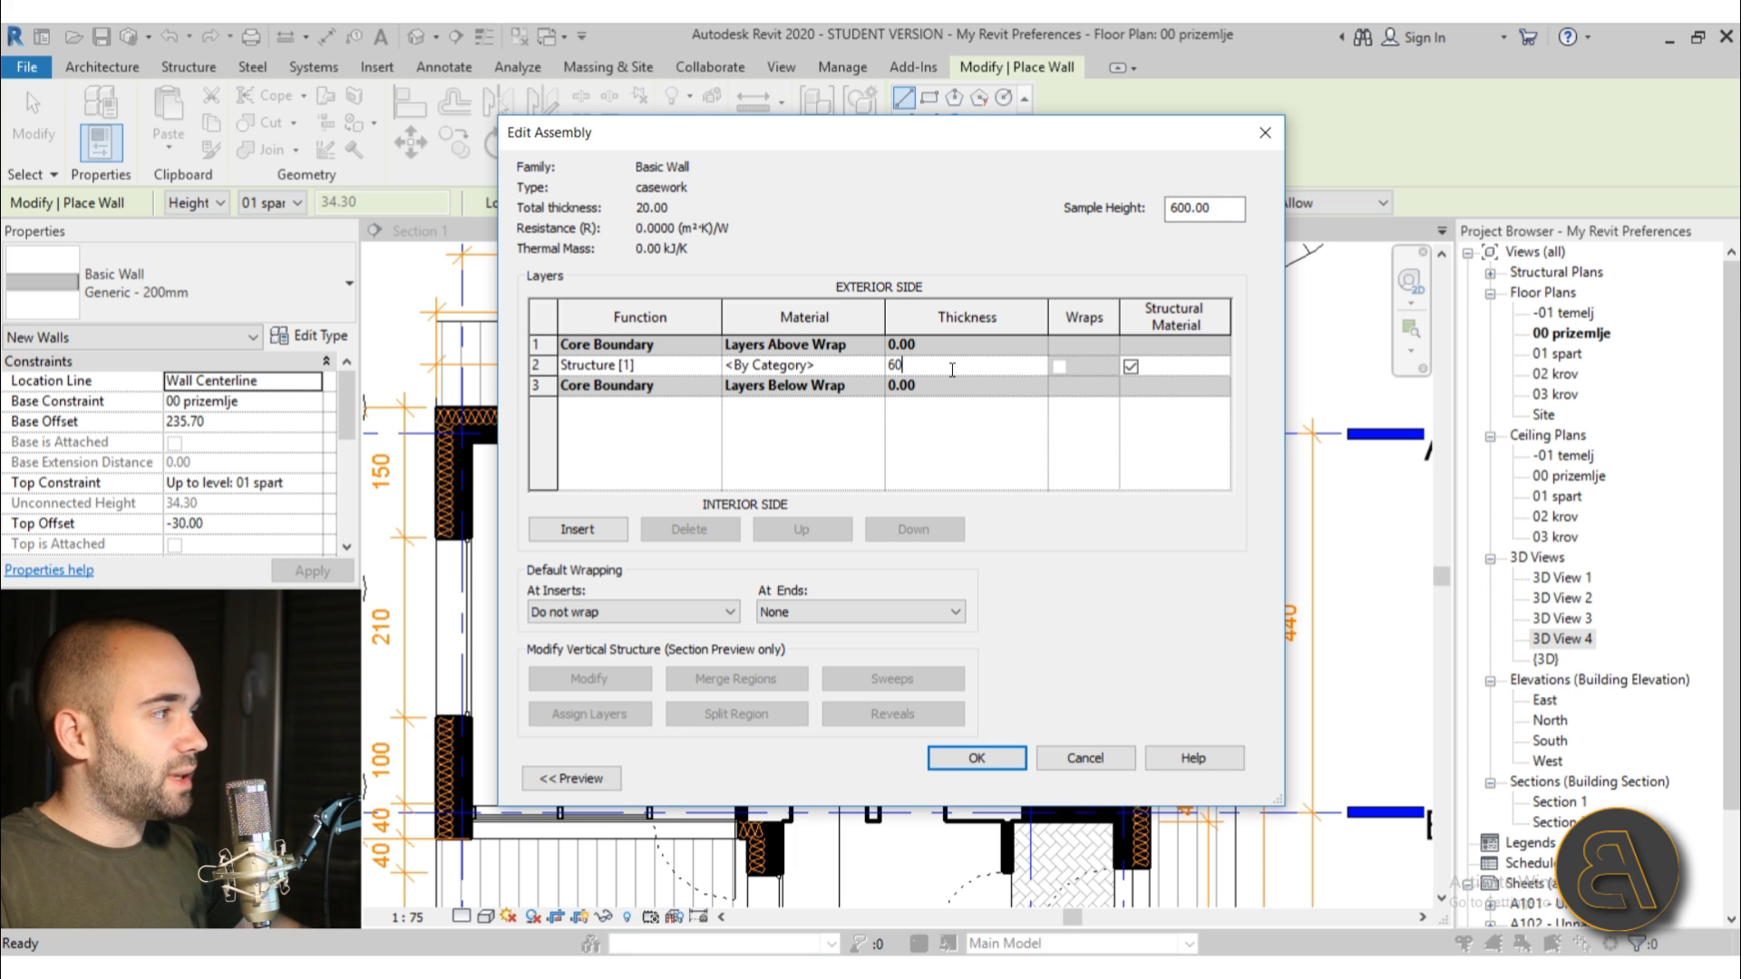
pyautogui.click(994, 755)
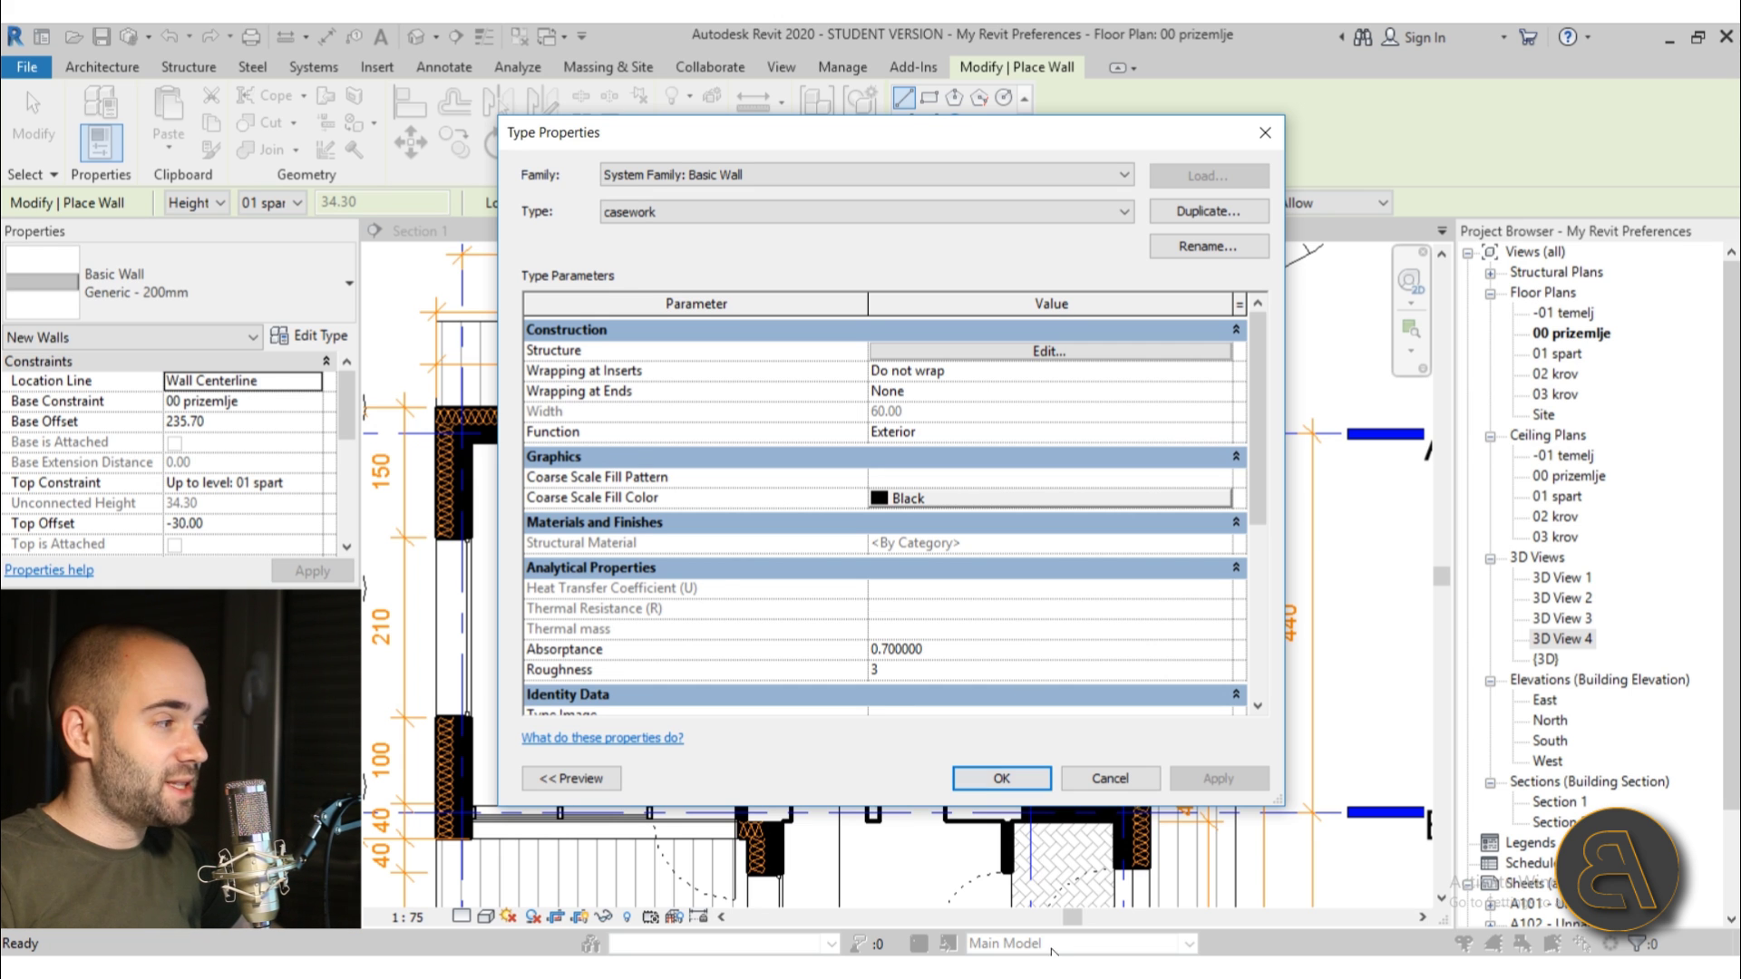
pyautogui.click(999, 779)
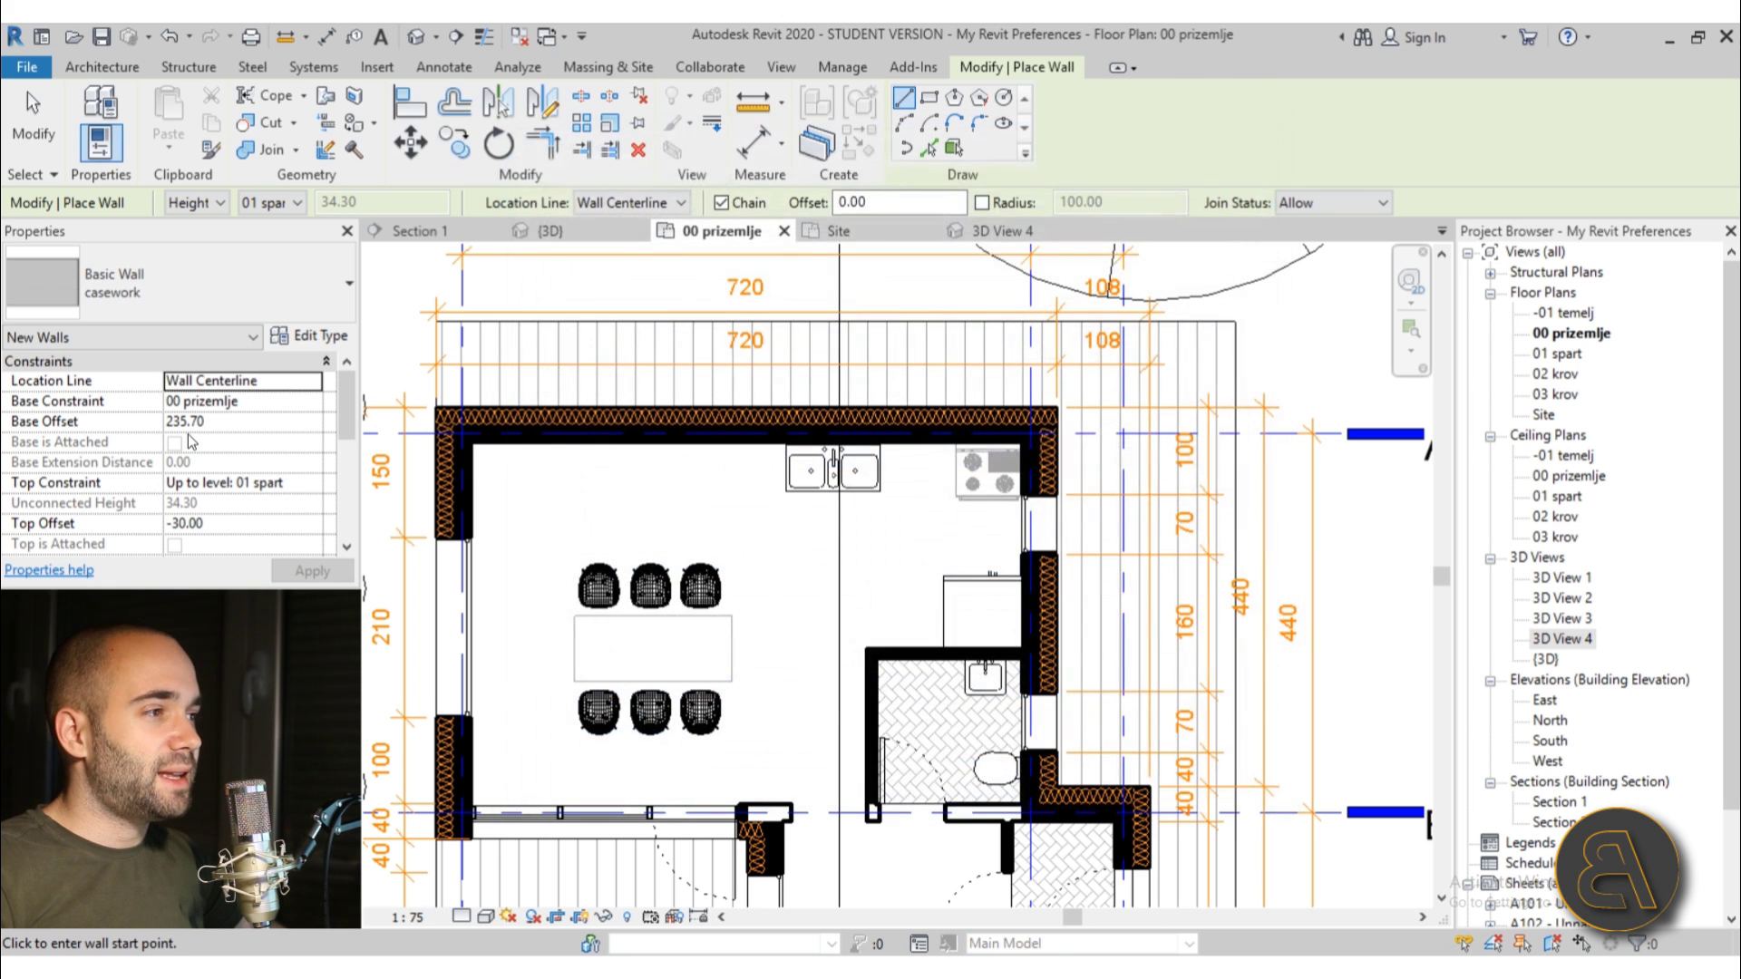
# Set the new casework wall's base offset to 0, its top constraint to Unconnected and its unconnected height to 100
pyautogui.click(221, 421)
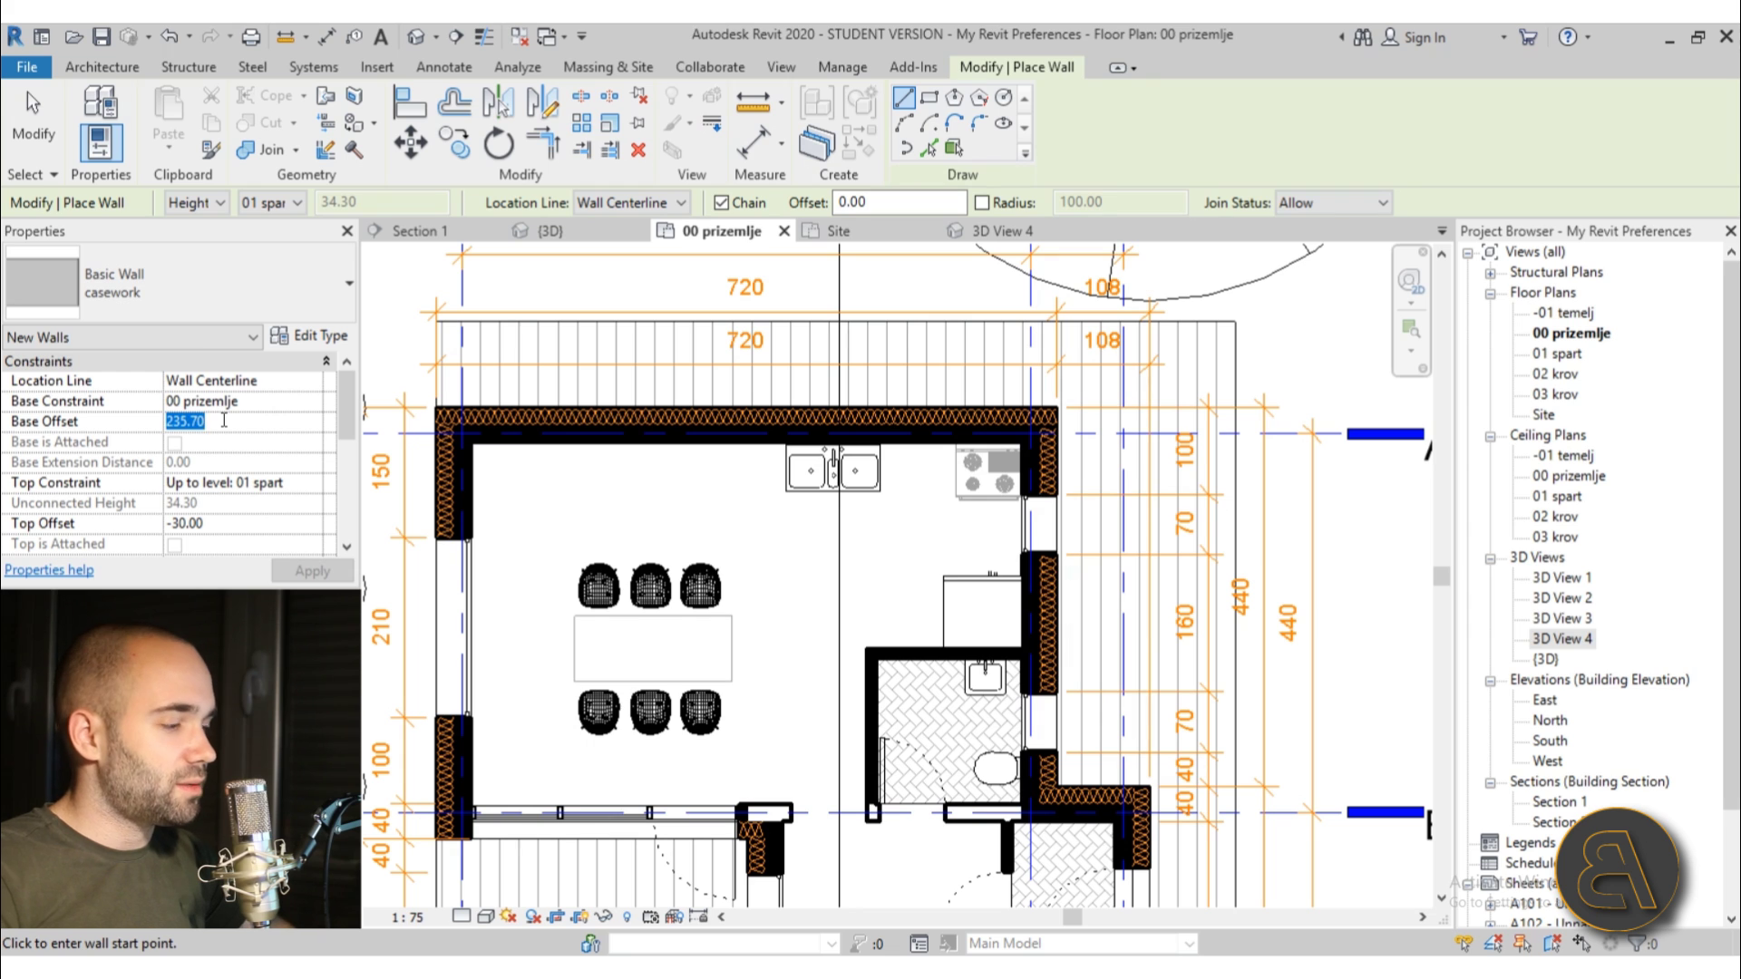
pyautogui.write('0')
pyautogui.click(307, 491)
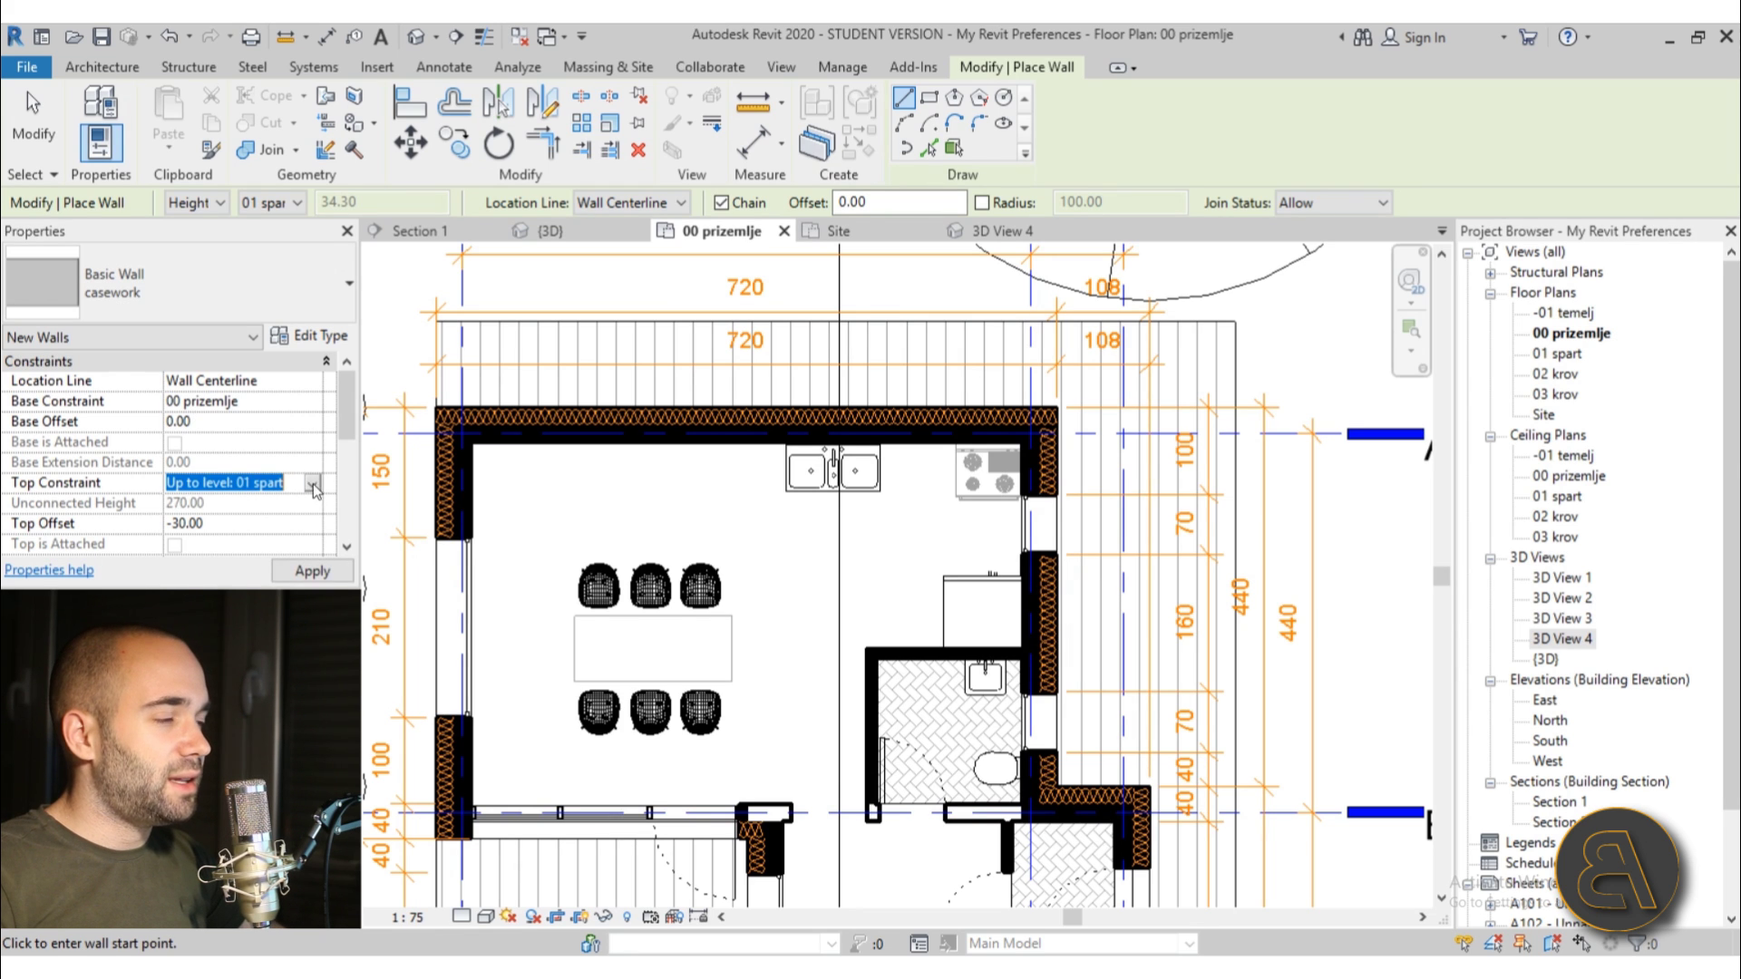
pyautogui.click(312, 484)
pyautogui.click(238, 504)
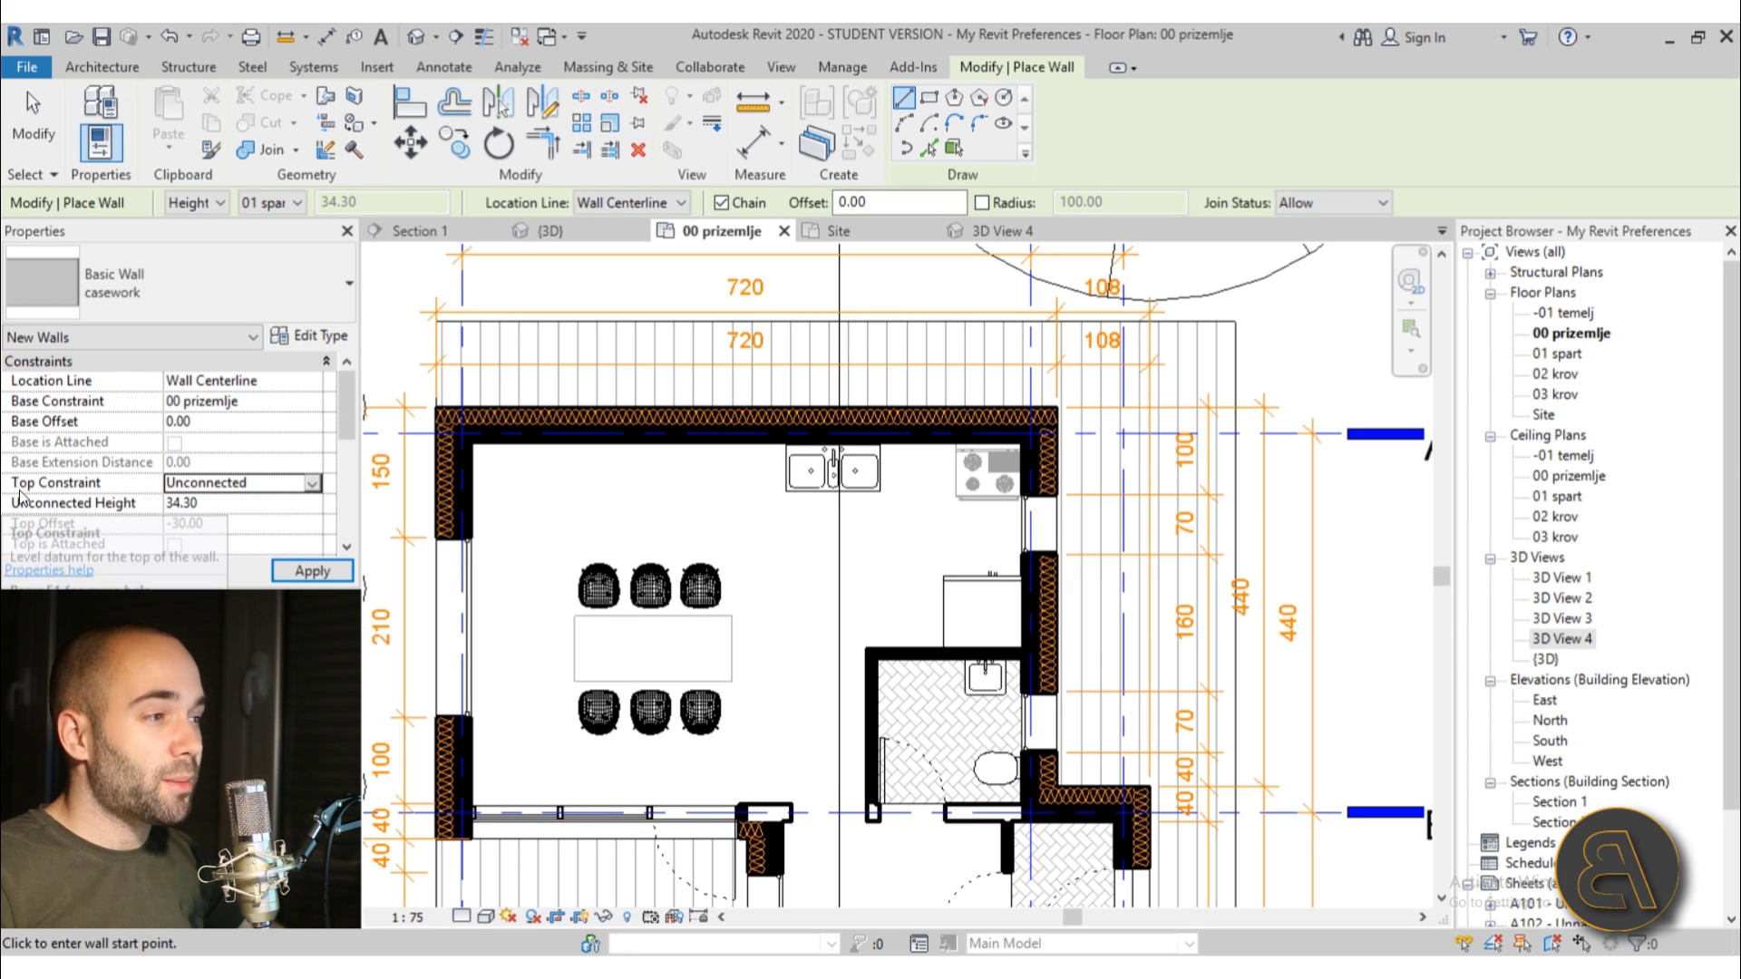
pyautogui.click(233, 502)
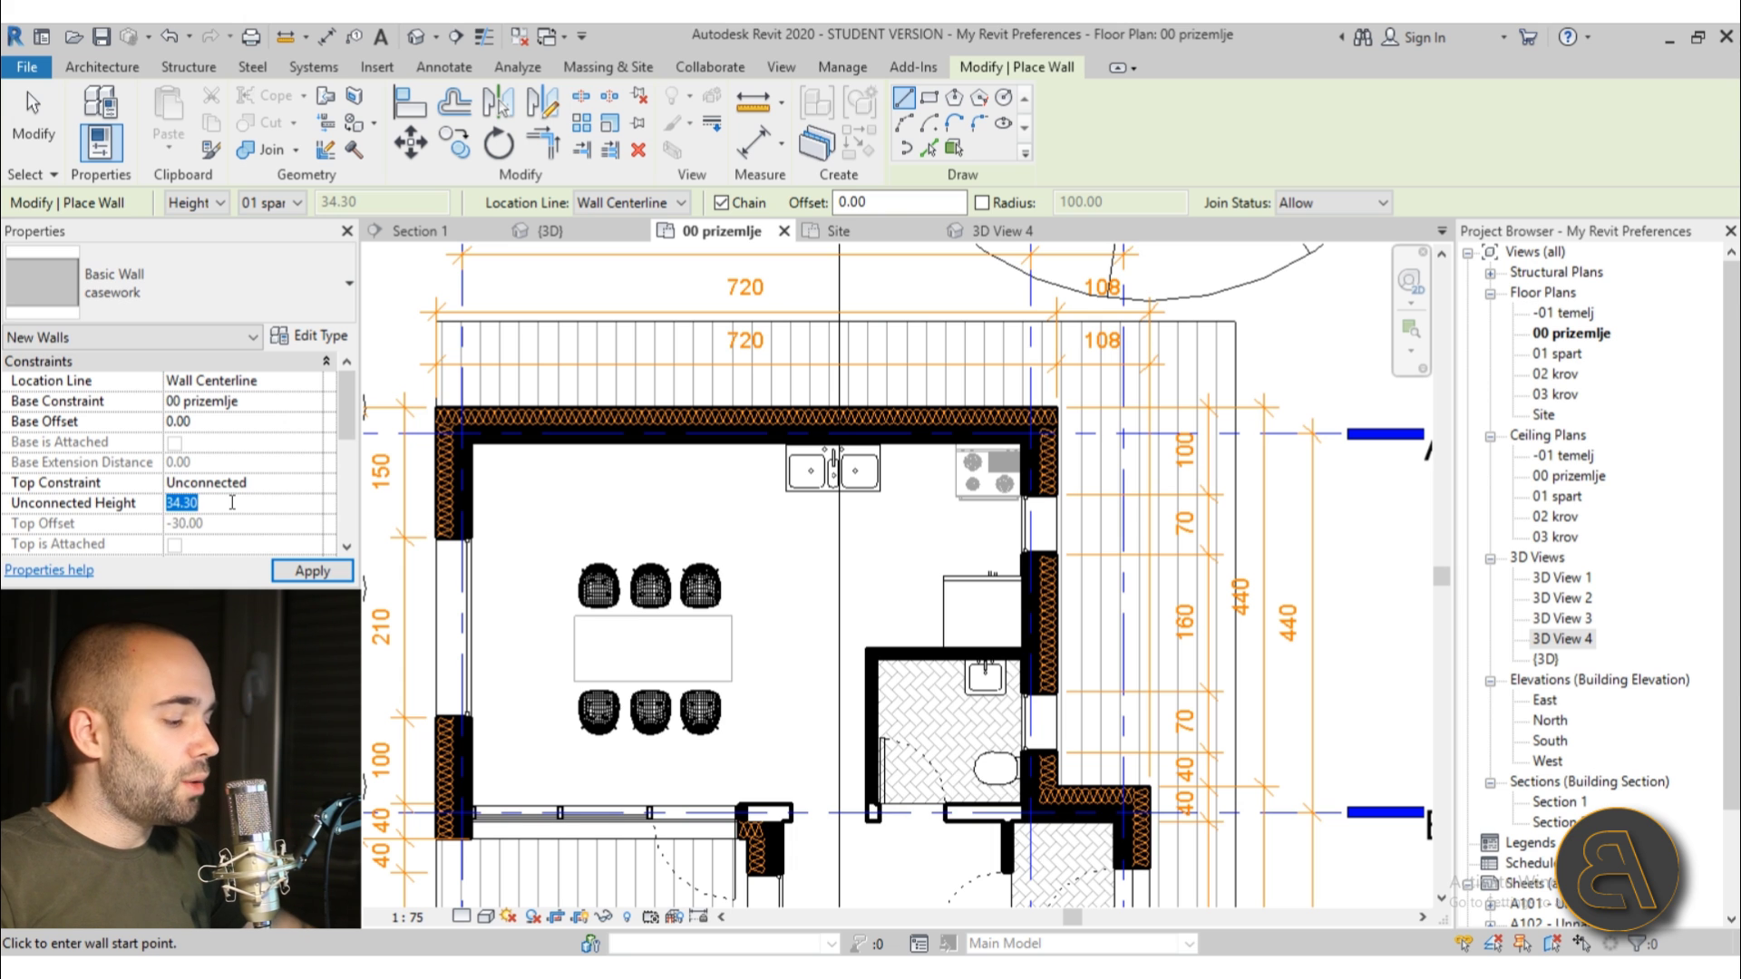
pyautogui.write('100')
pyautogui.press('Return')
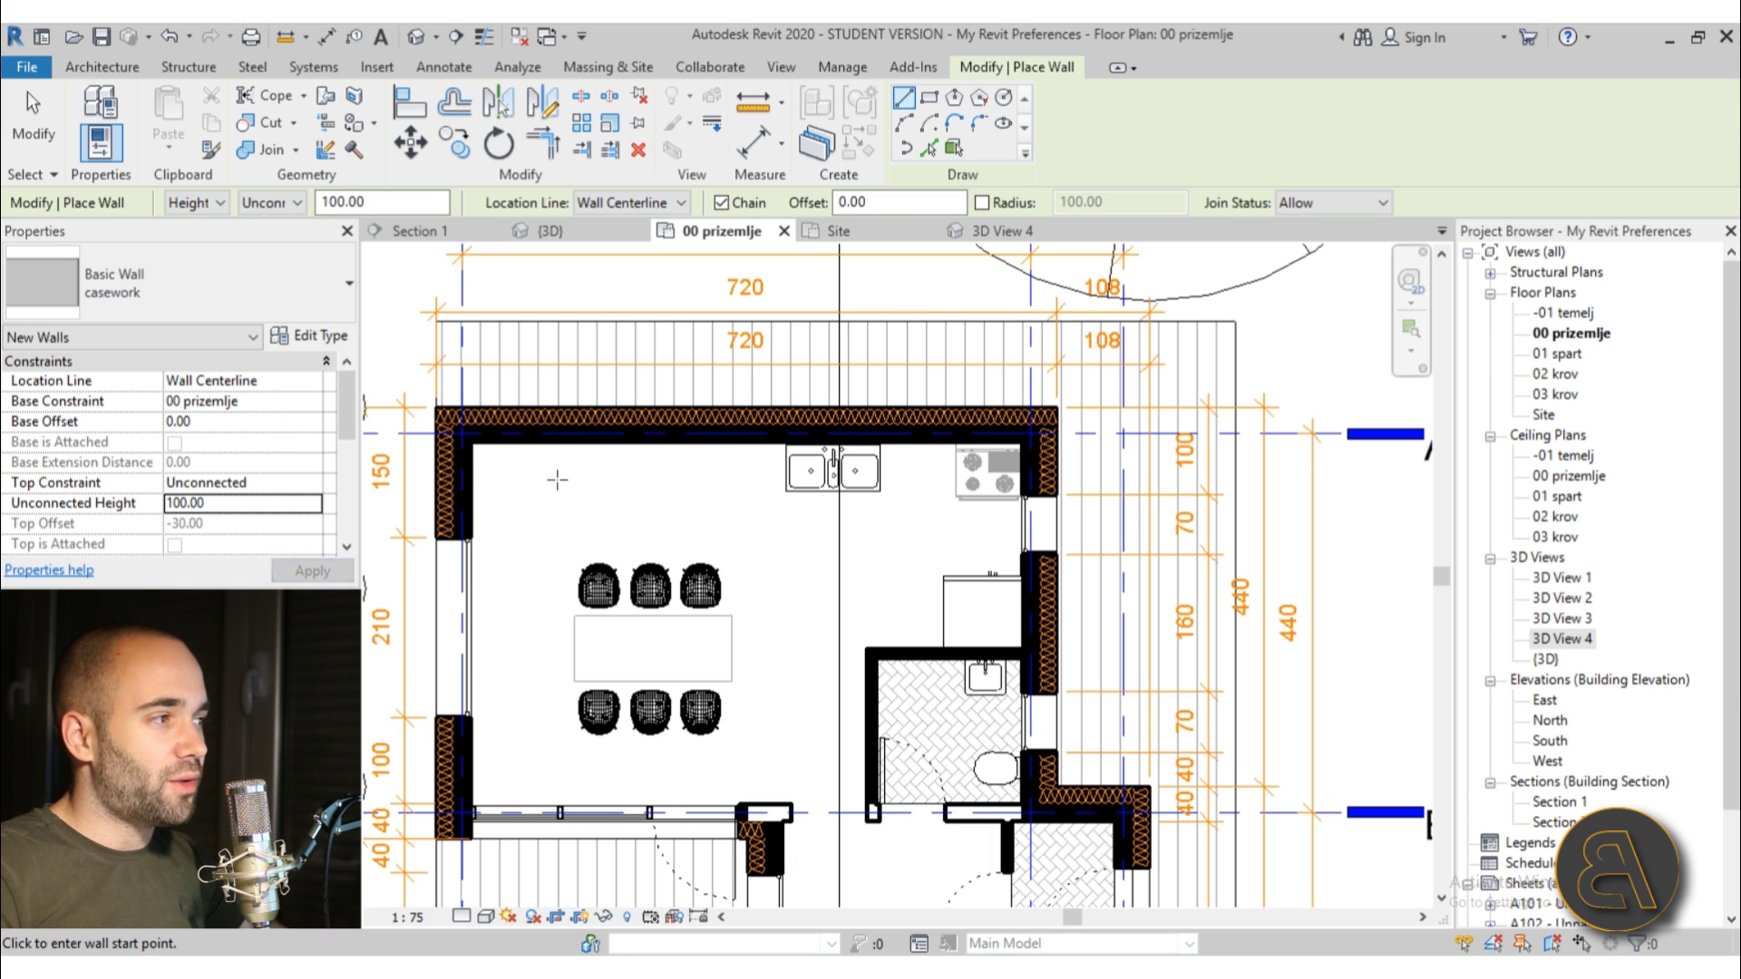
# Draw a horizontal casework wall about 500 cm long beside the kitchen's exterior wall, running across the sink
pyautogui.scroll(3, 548, 478)
pyautogui.click(452, 468)
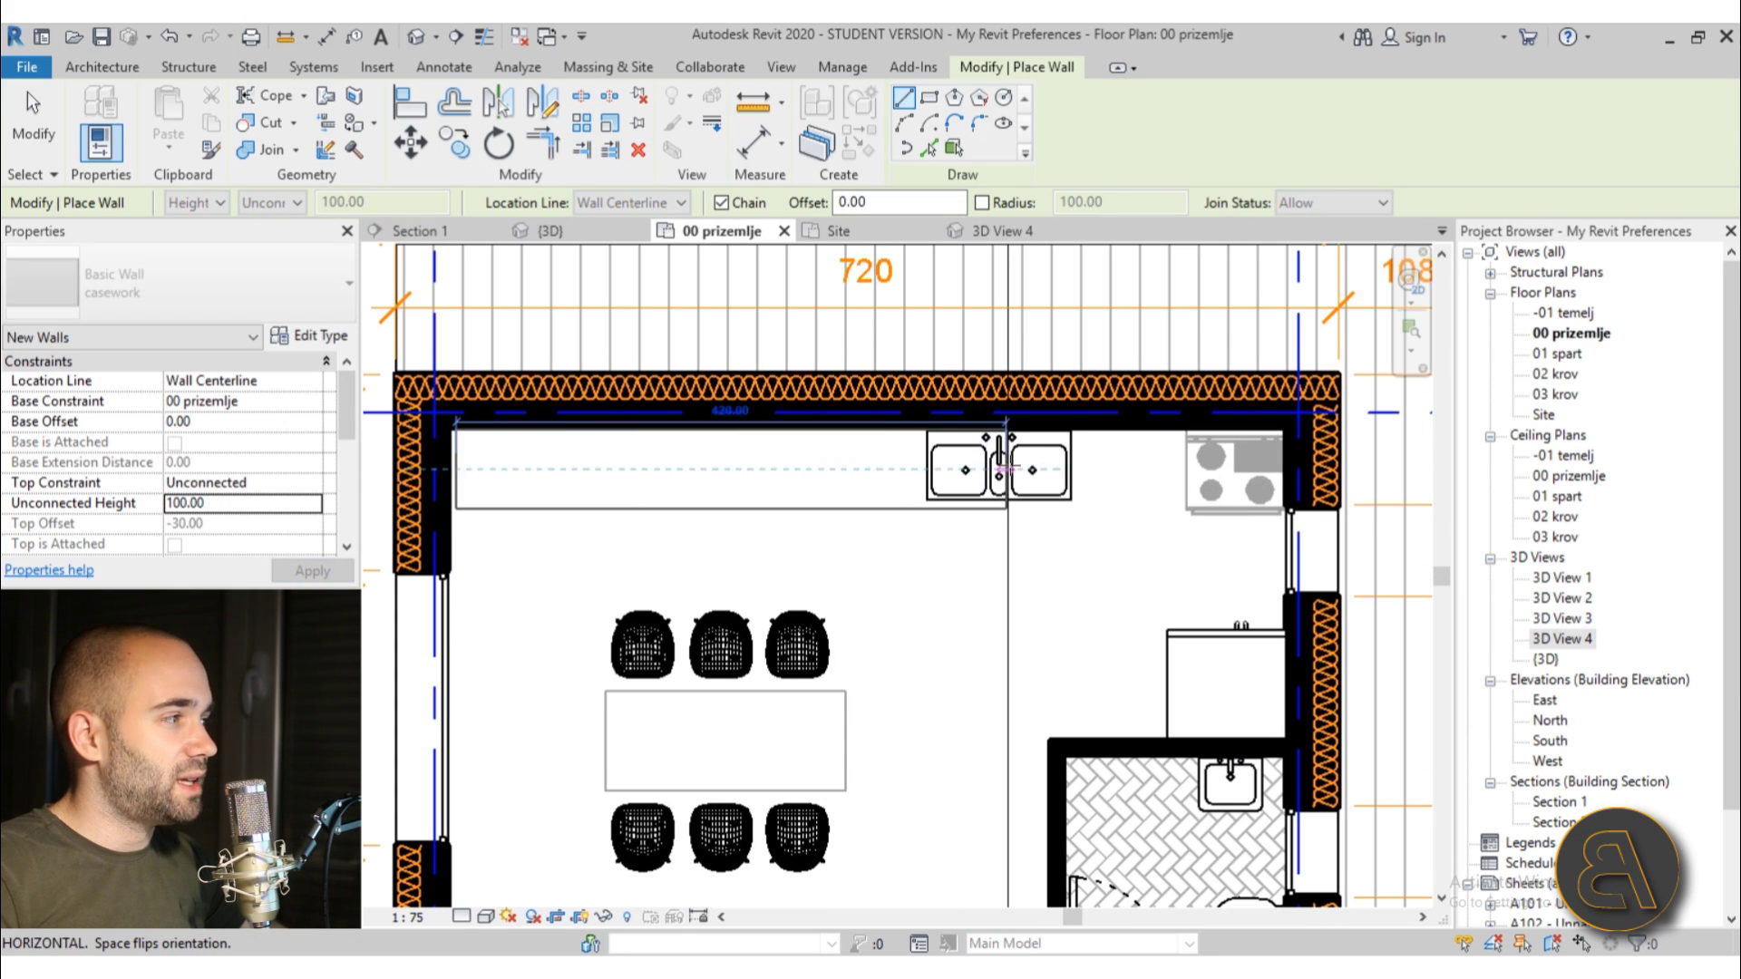
pyautogui.click(1114, 469)
pyautogui.press('Escape')
pyautogui.press('Escape')
# Reposition the casework wall flush against the kitchen's long exterior wall and extend its far end into the room corner
pyautogui.click(653, 515)
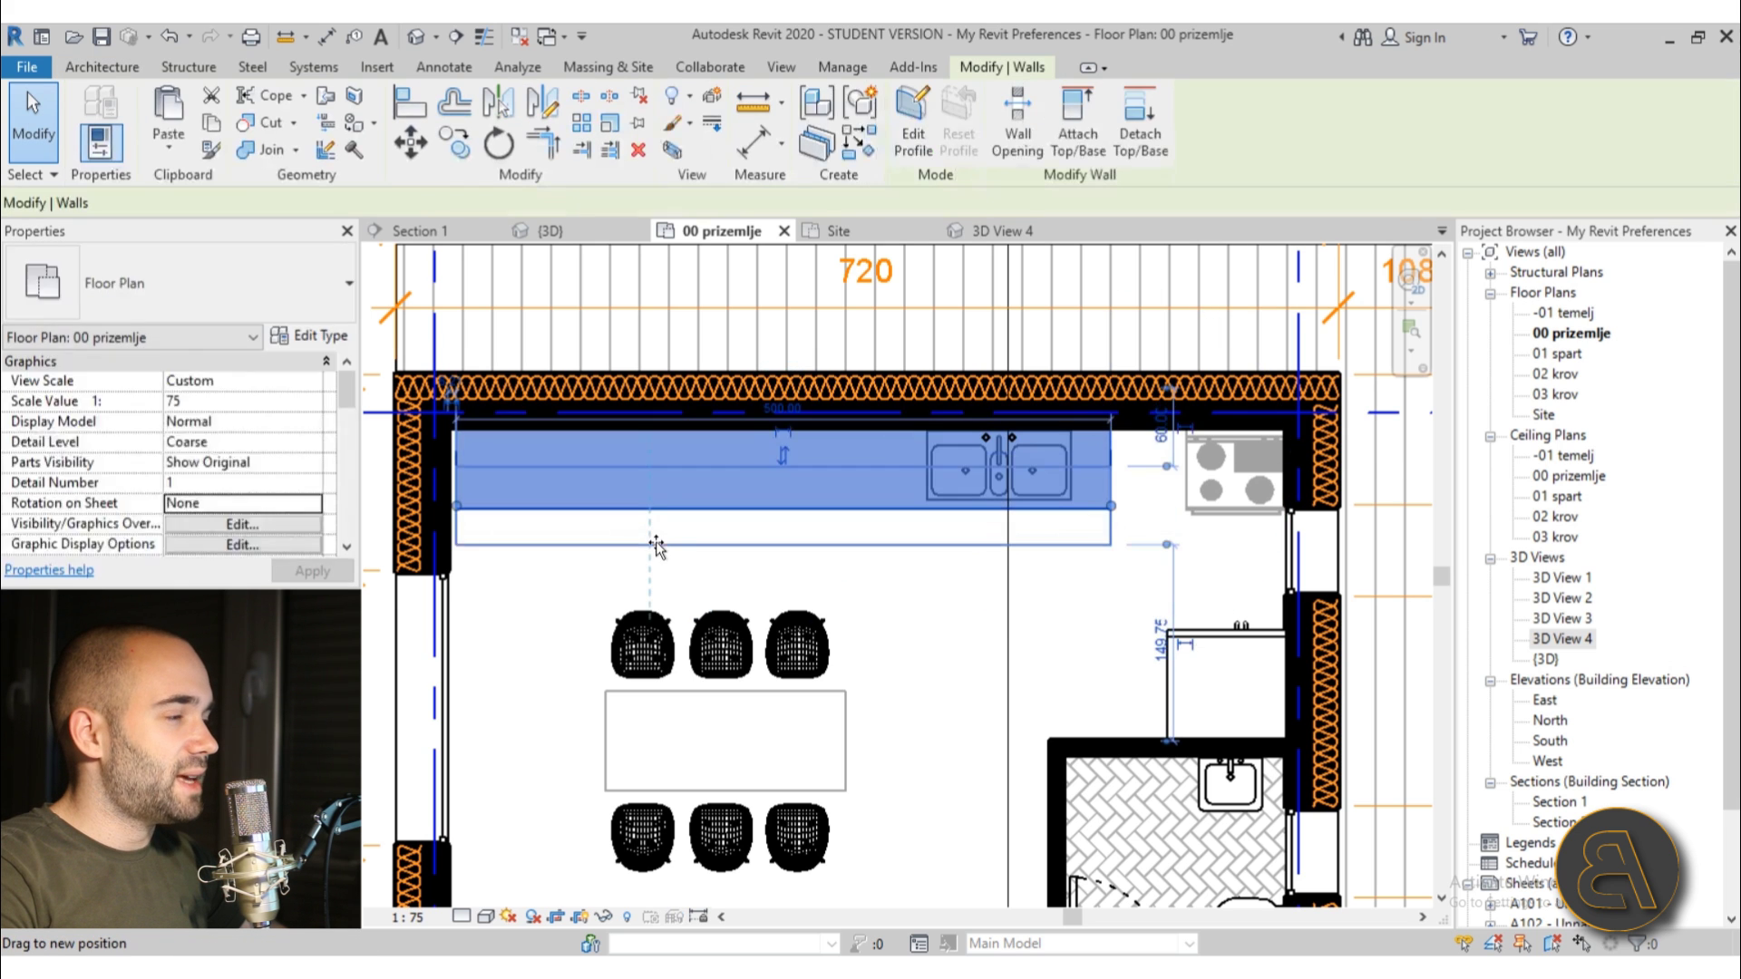
pyautogui.press('Escape')
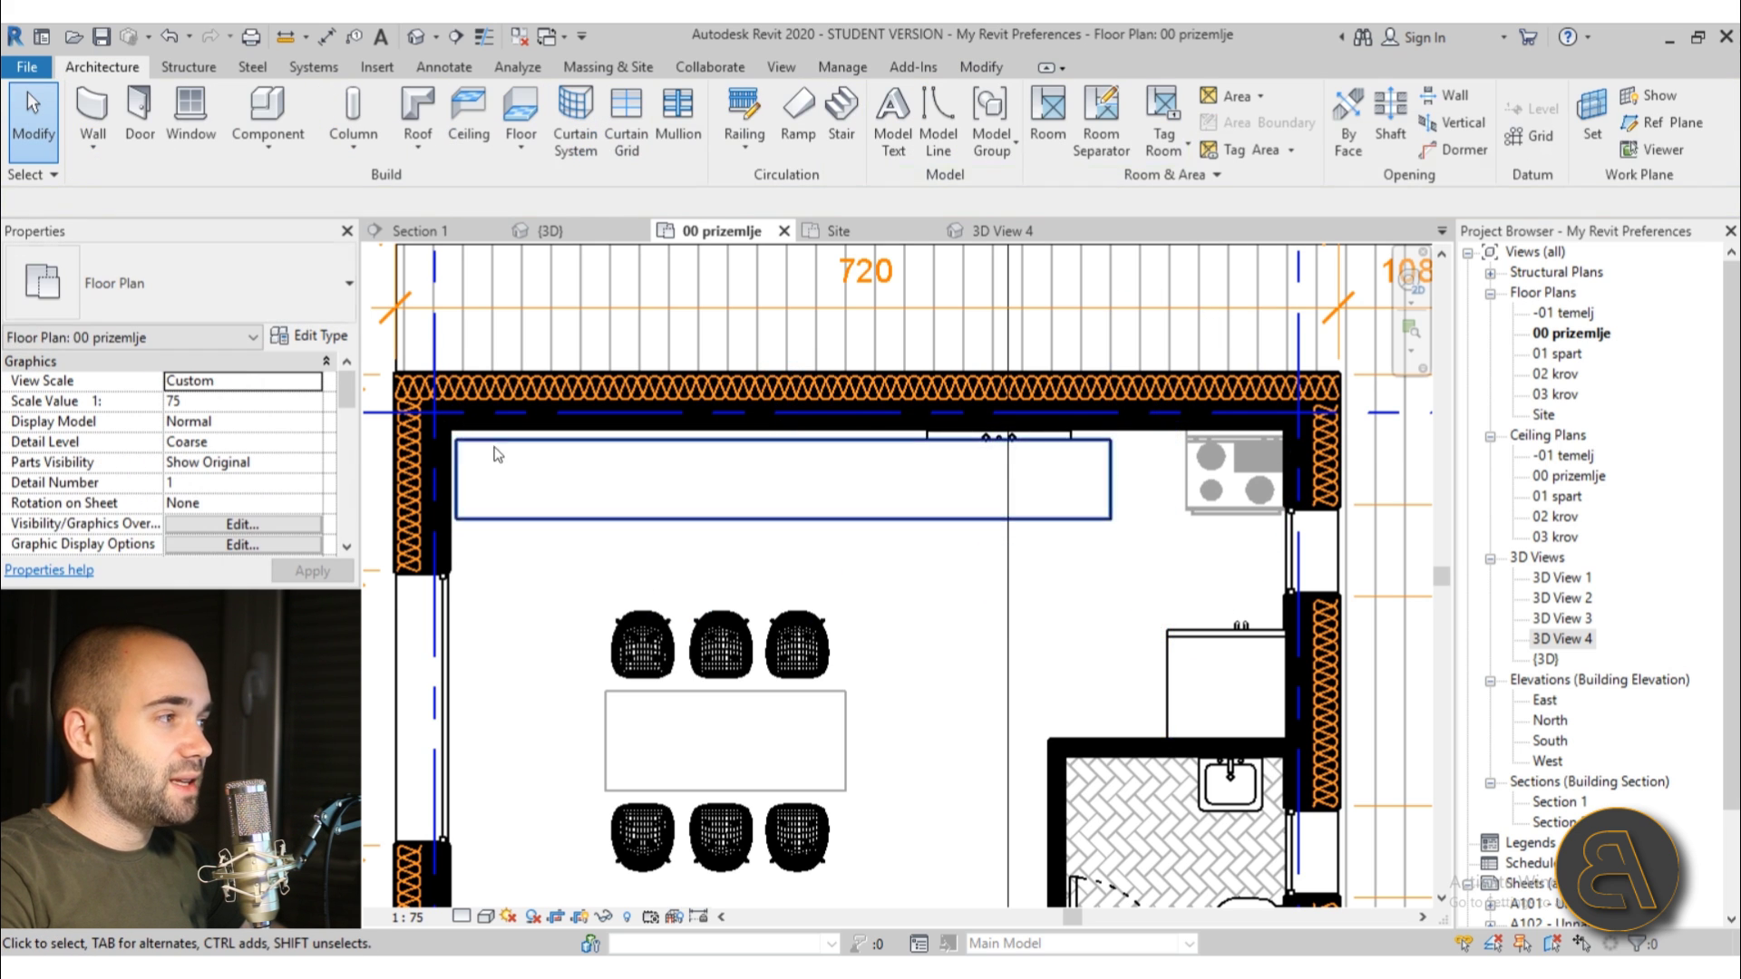
pyautogui.scroll(4, 478, 417)
pyautogui.click(479, 417)
pyautogui.moveTo(479, 417); pyautogui.dragTo(494, 411)
pyautogui.moveTo(468, 492); pyautogui.dragTo(446, 486)
pyautogui.scroll(-4, 550, 461)
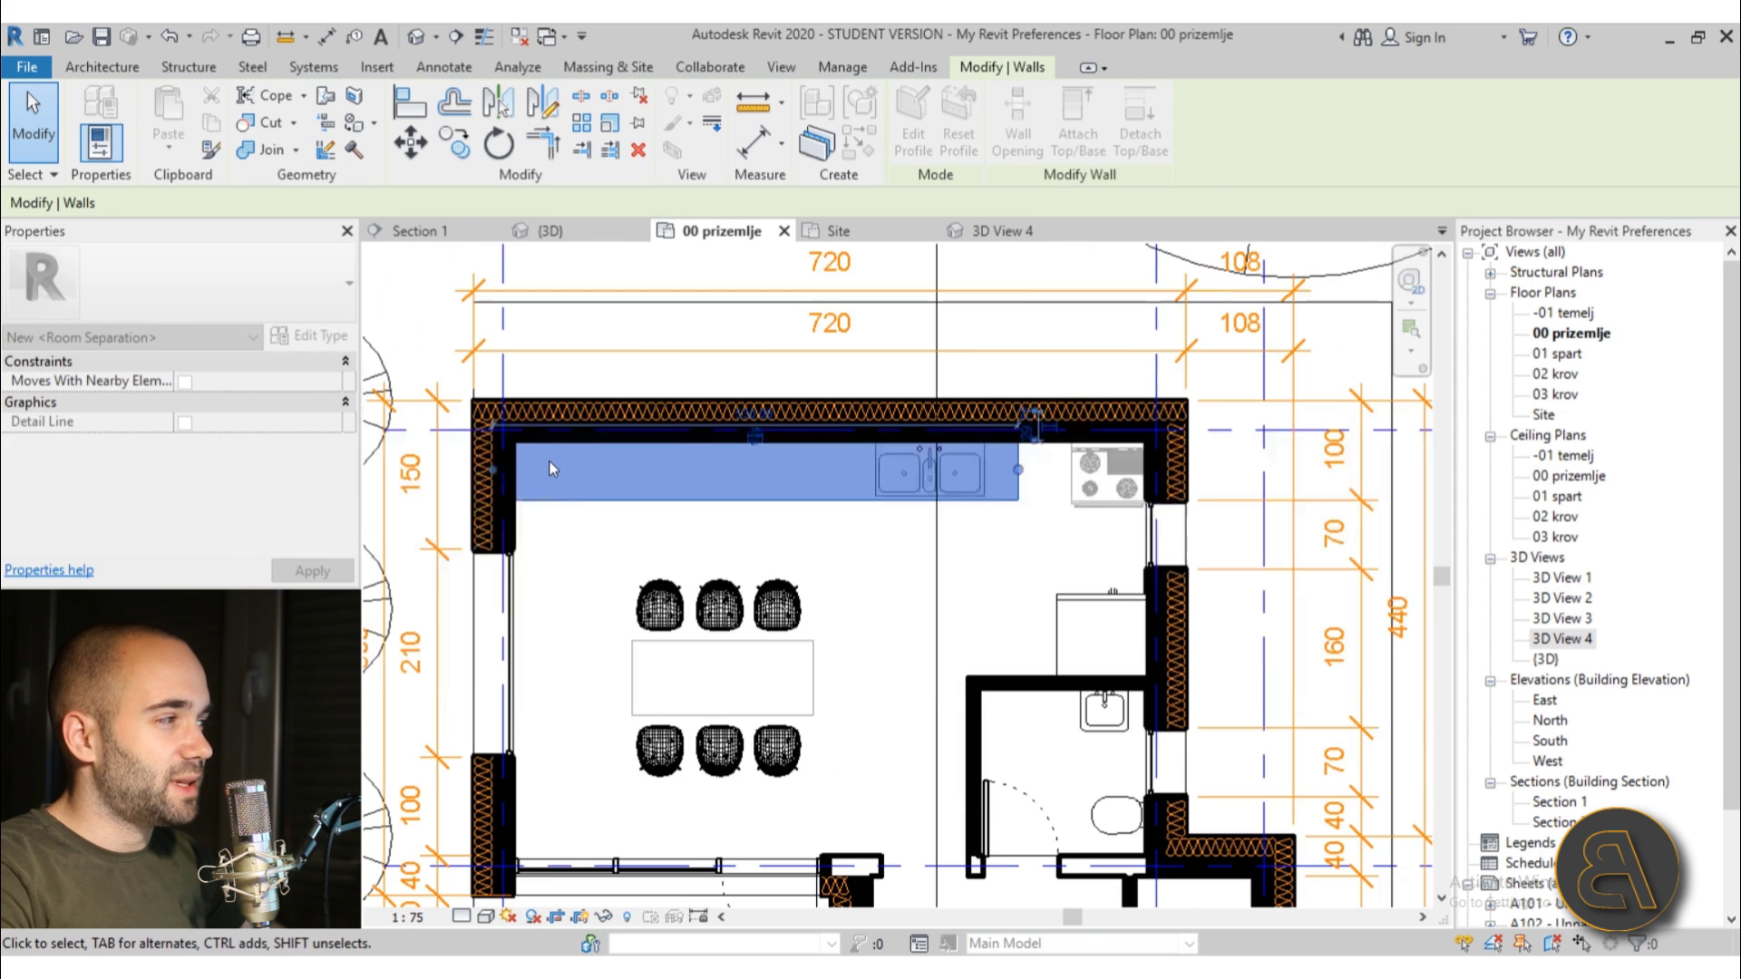
pyautogui.press('Escape')
# Stretch the casework wall's end near the sink until it meets the edge of the stove
pyautogui.click(1019, 488)
pyautogui.click(1019, 494)
pyautogui.scroll(3, 1021, 481)
pyautogui.moveTo(1016, 472); pyautogui.dragTo(1101, 470)
pyautogui.click(1046, 583)
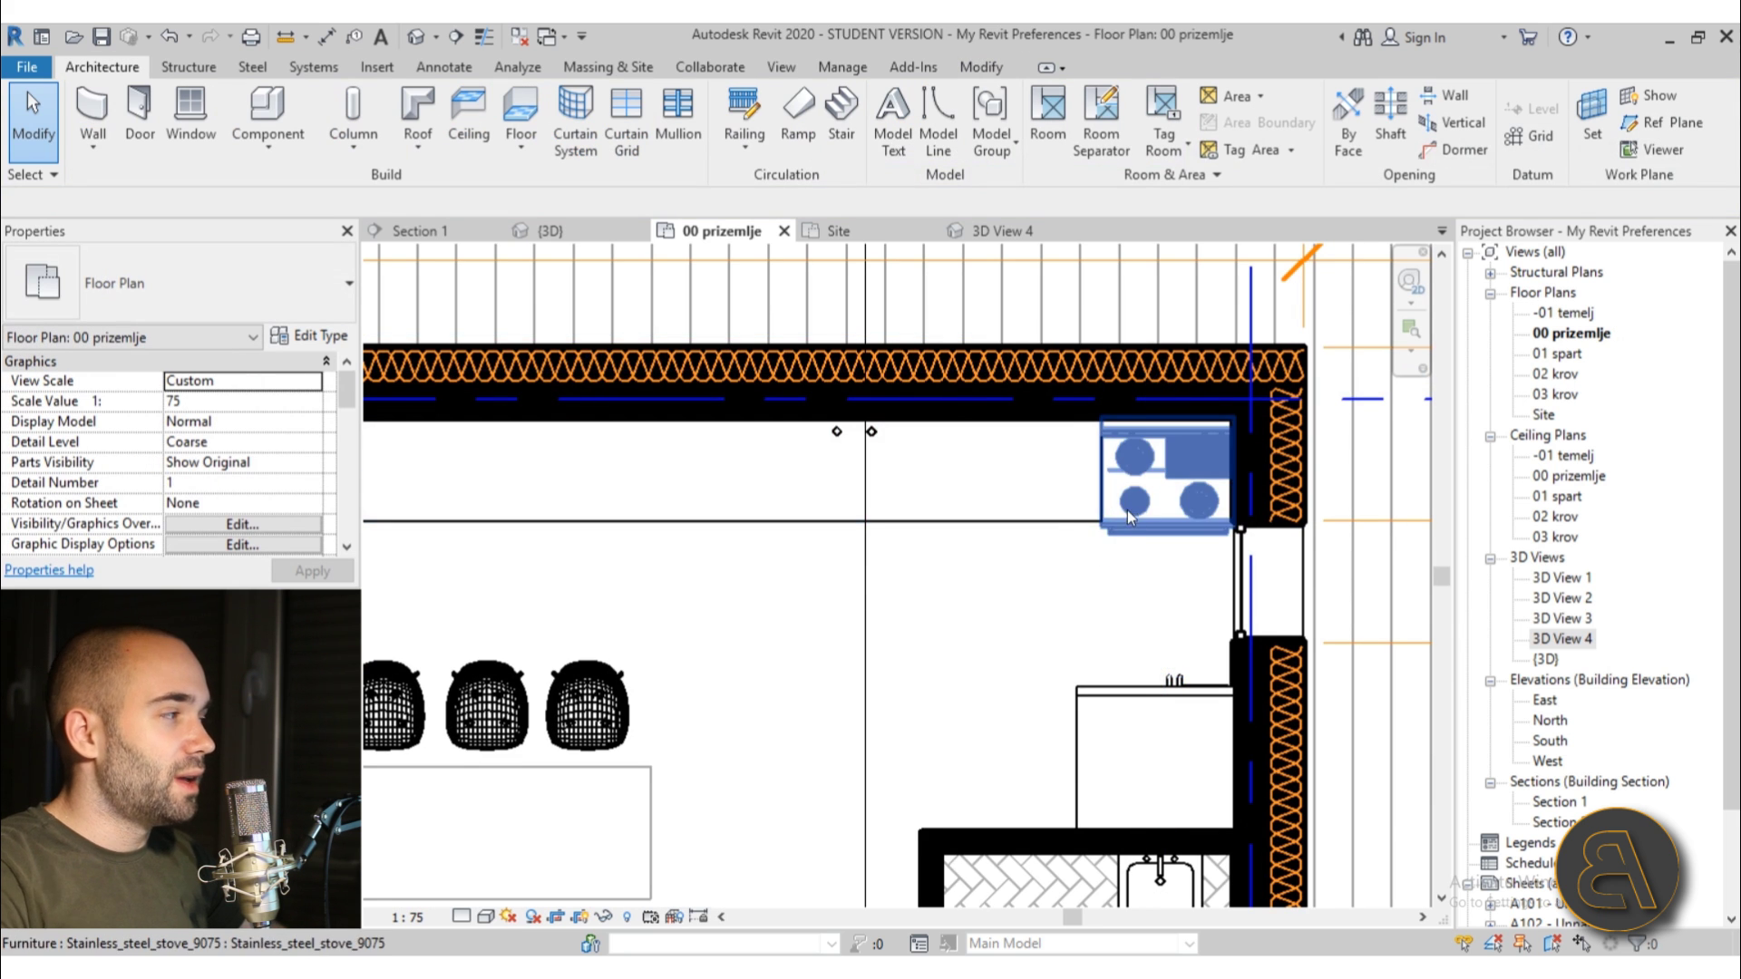
pyautogui.scroll(-3, 1128, 510)
pyautogui.scroll(3, 1063, 495)
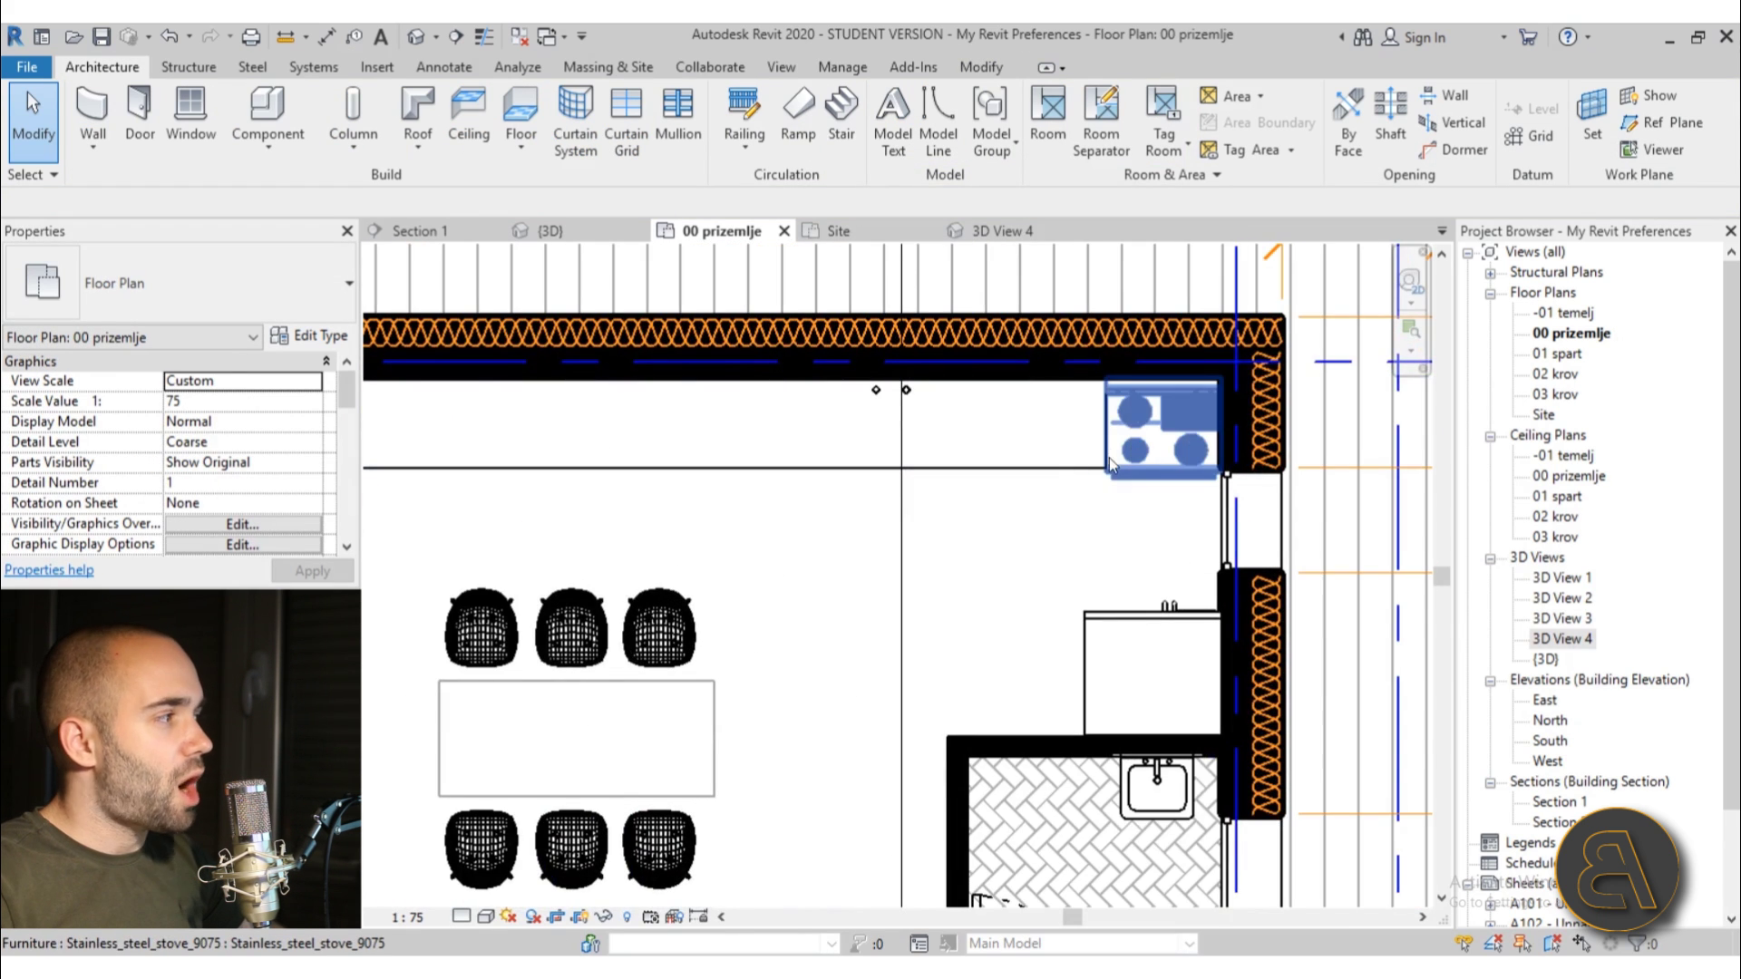
pyautogui.scroll(-3, 1108, 459)
pyautogui.scroll(4, 879, 461)
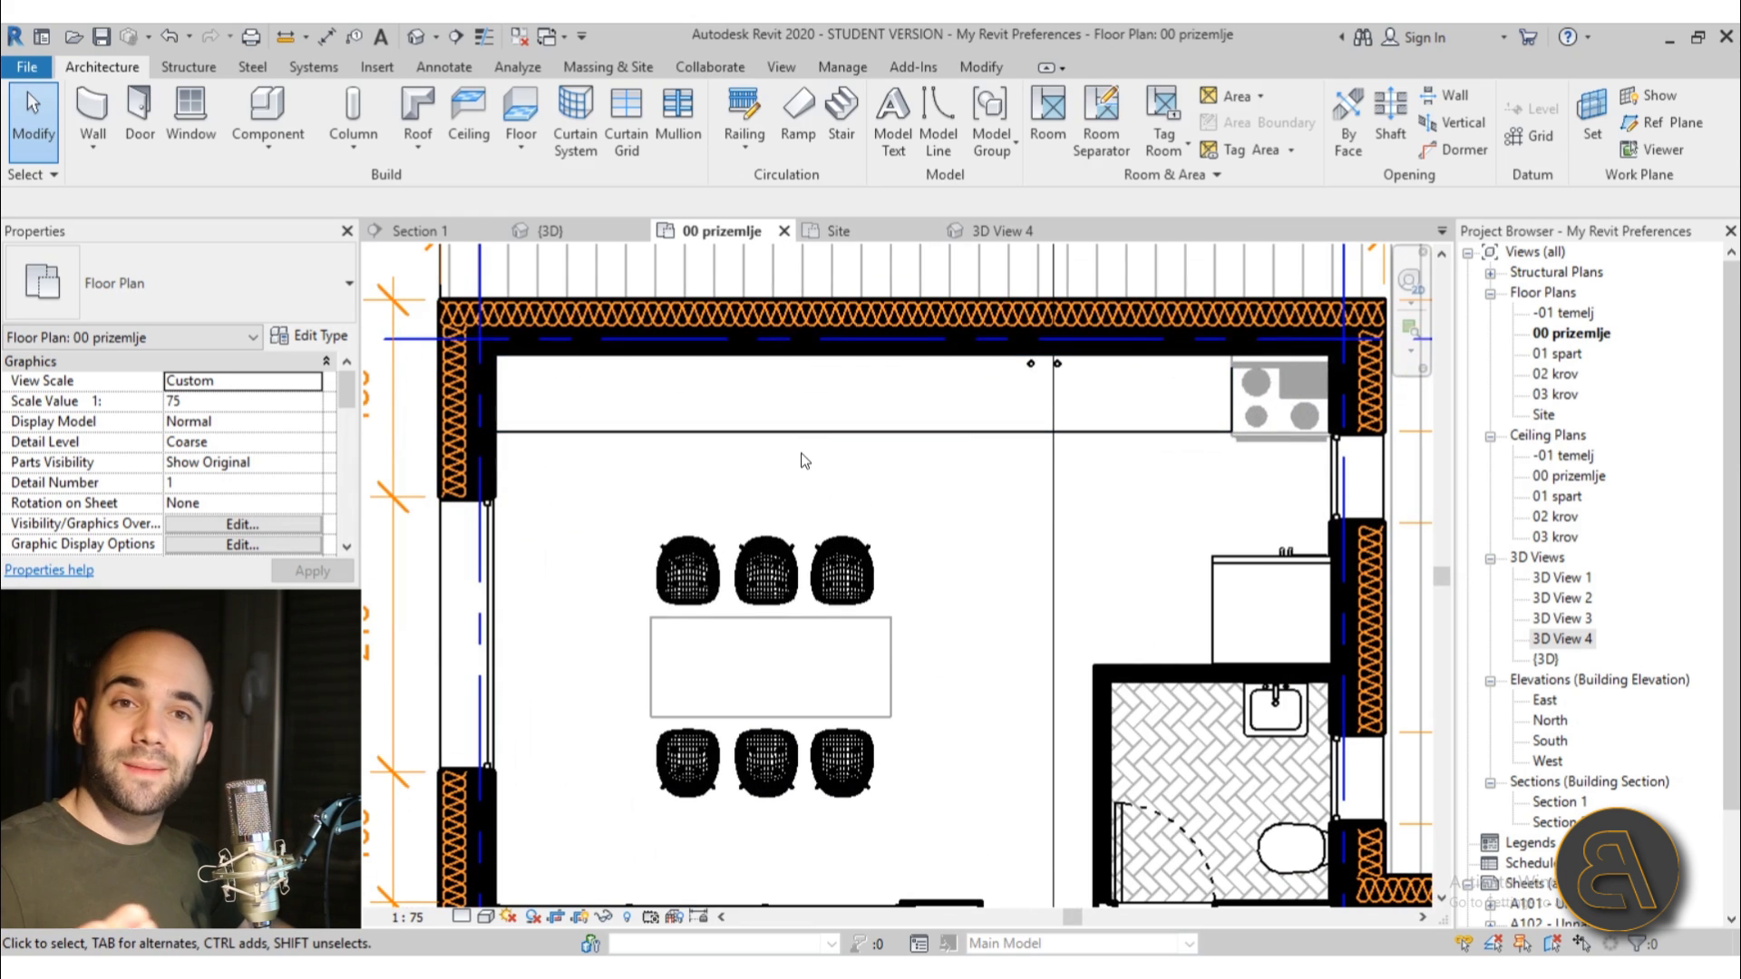
# Delete the casework wall from the kitchen
pyautogui.click(790, 424)
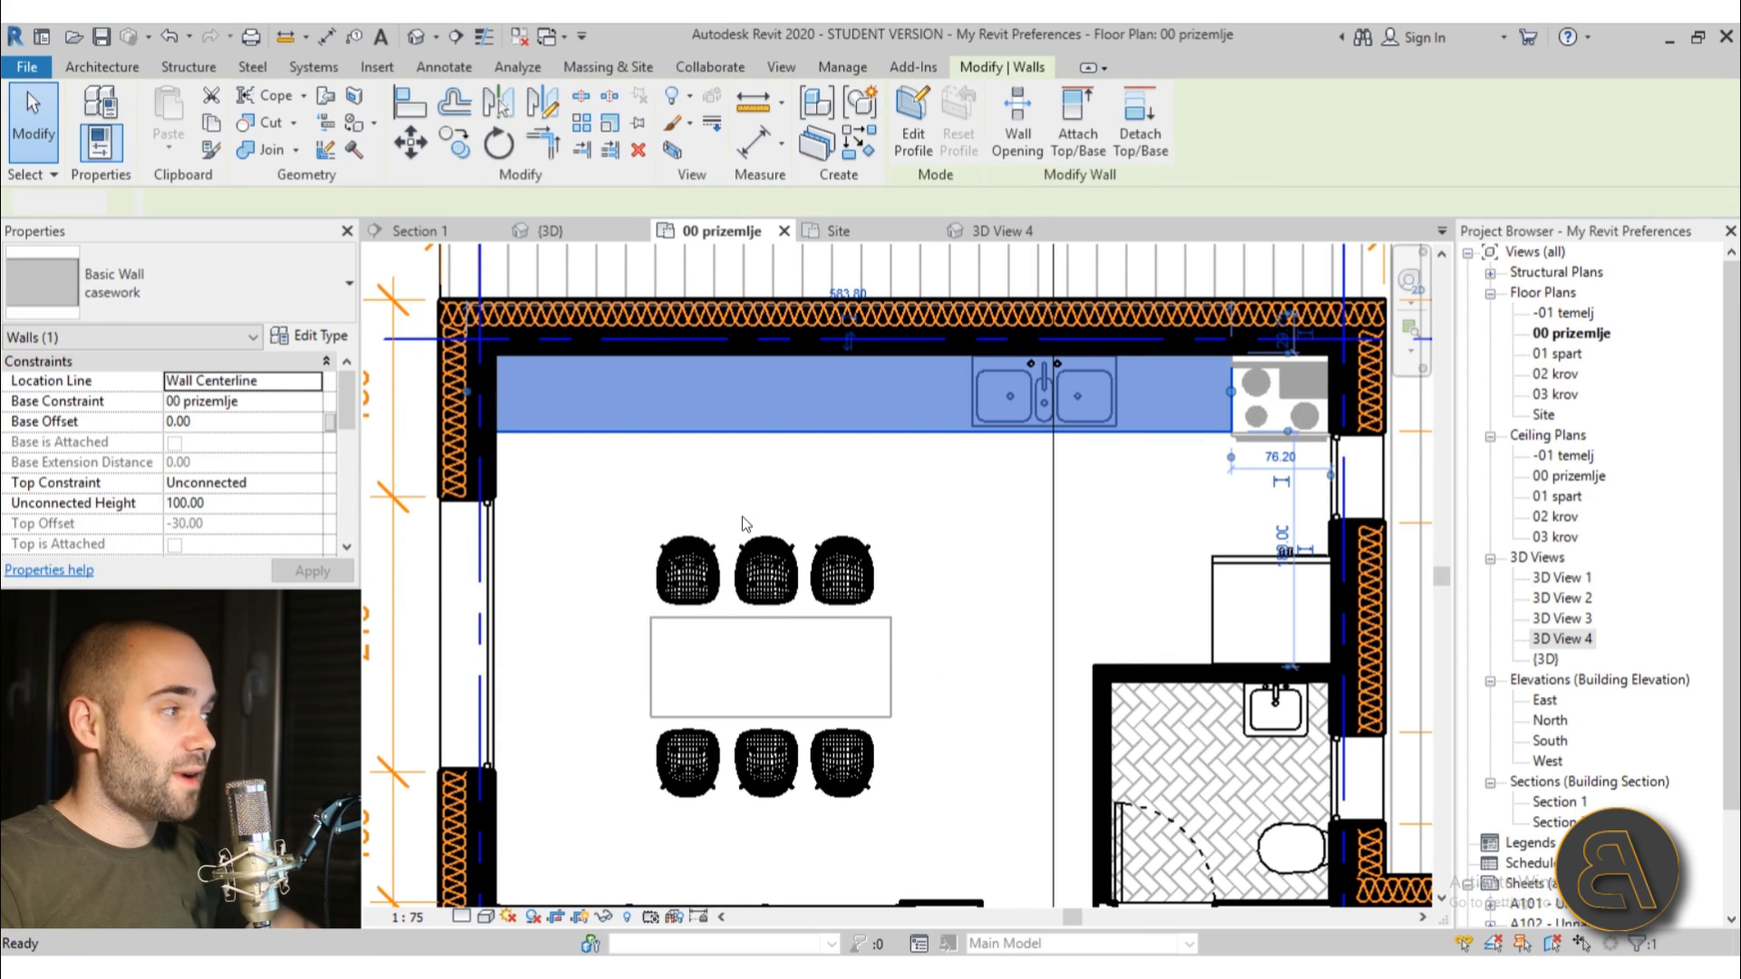
pyautogui.press('Delete')
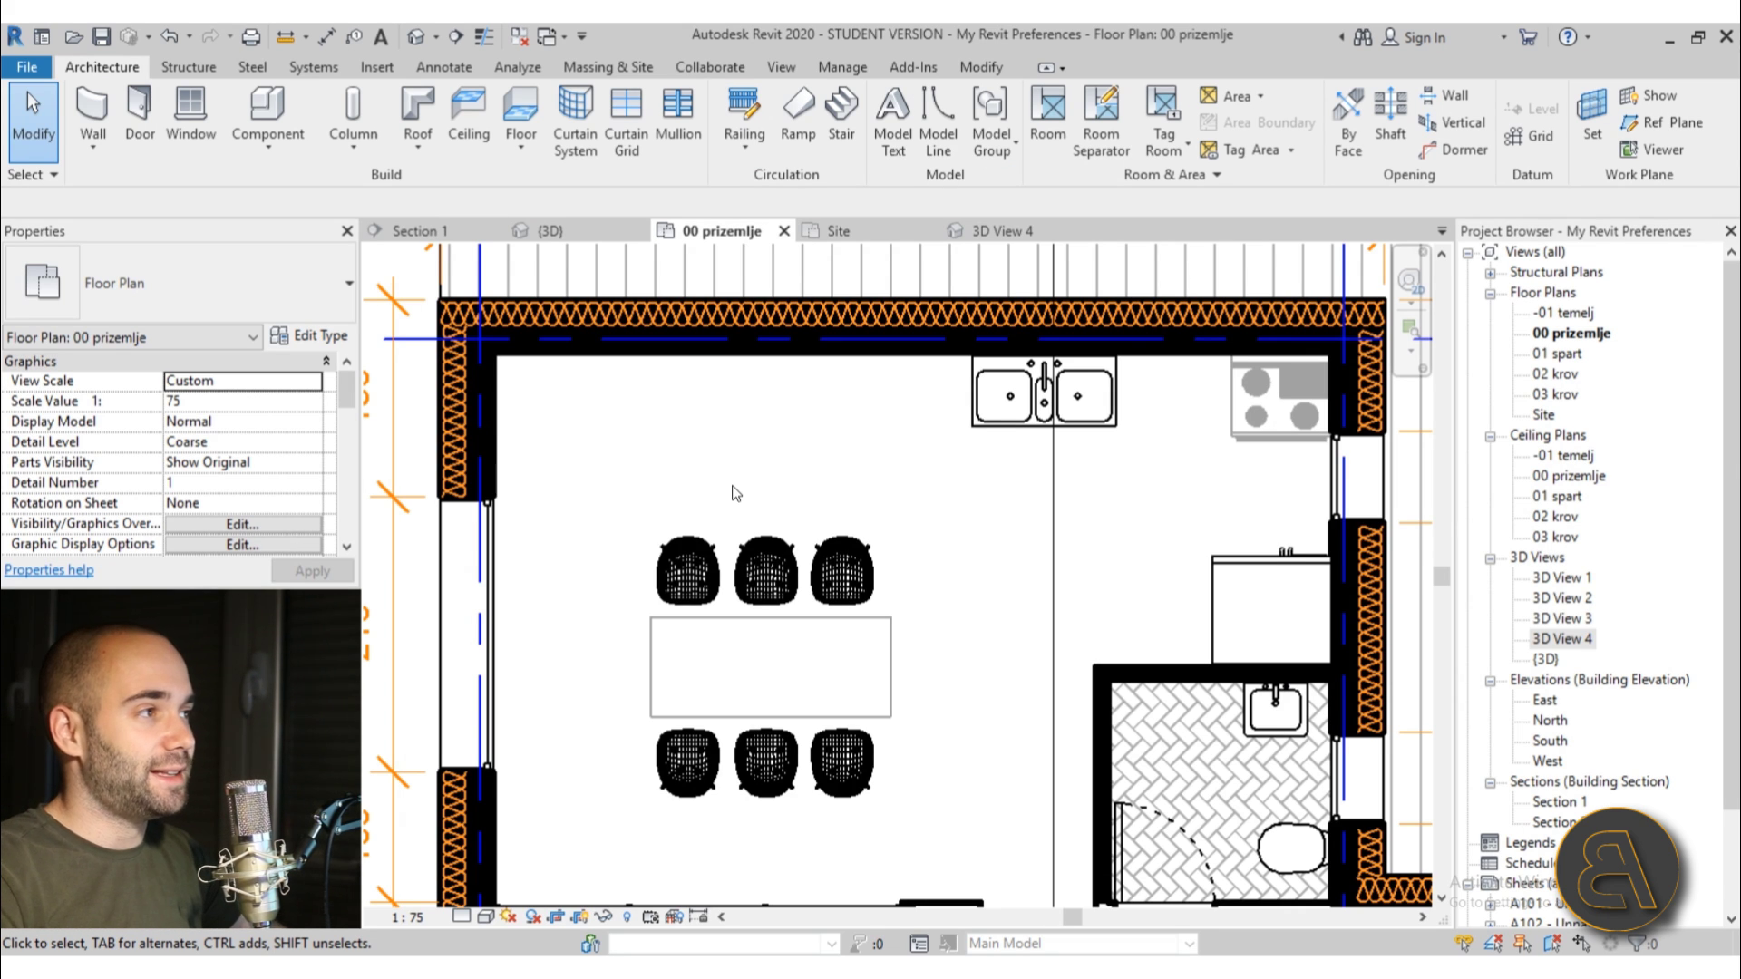
# Start placing a component and choose the storage type of the storage family
pyautogui.press('c')
pyautogui.press('m')
pyautogui.click(182, 283)
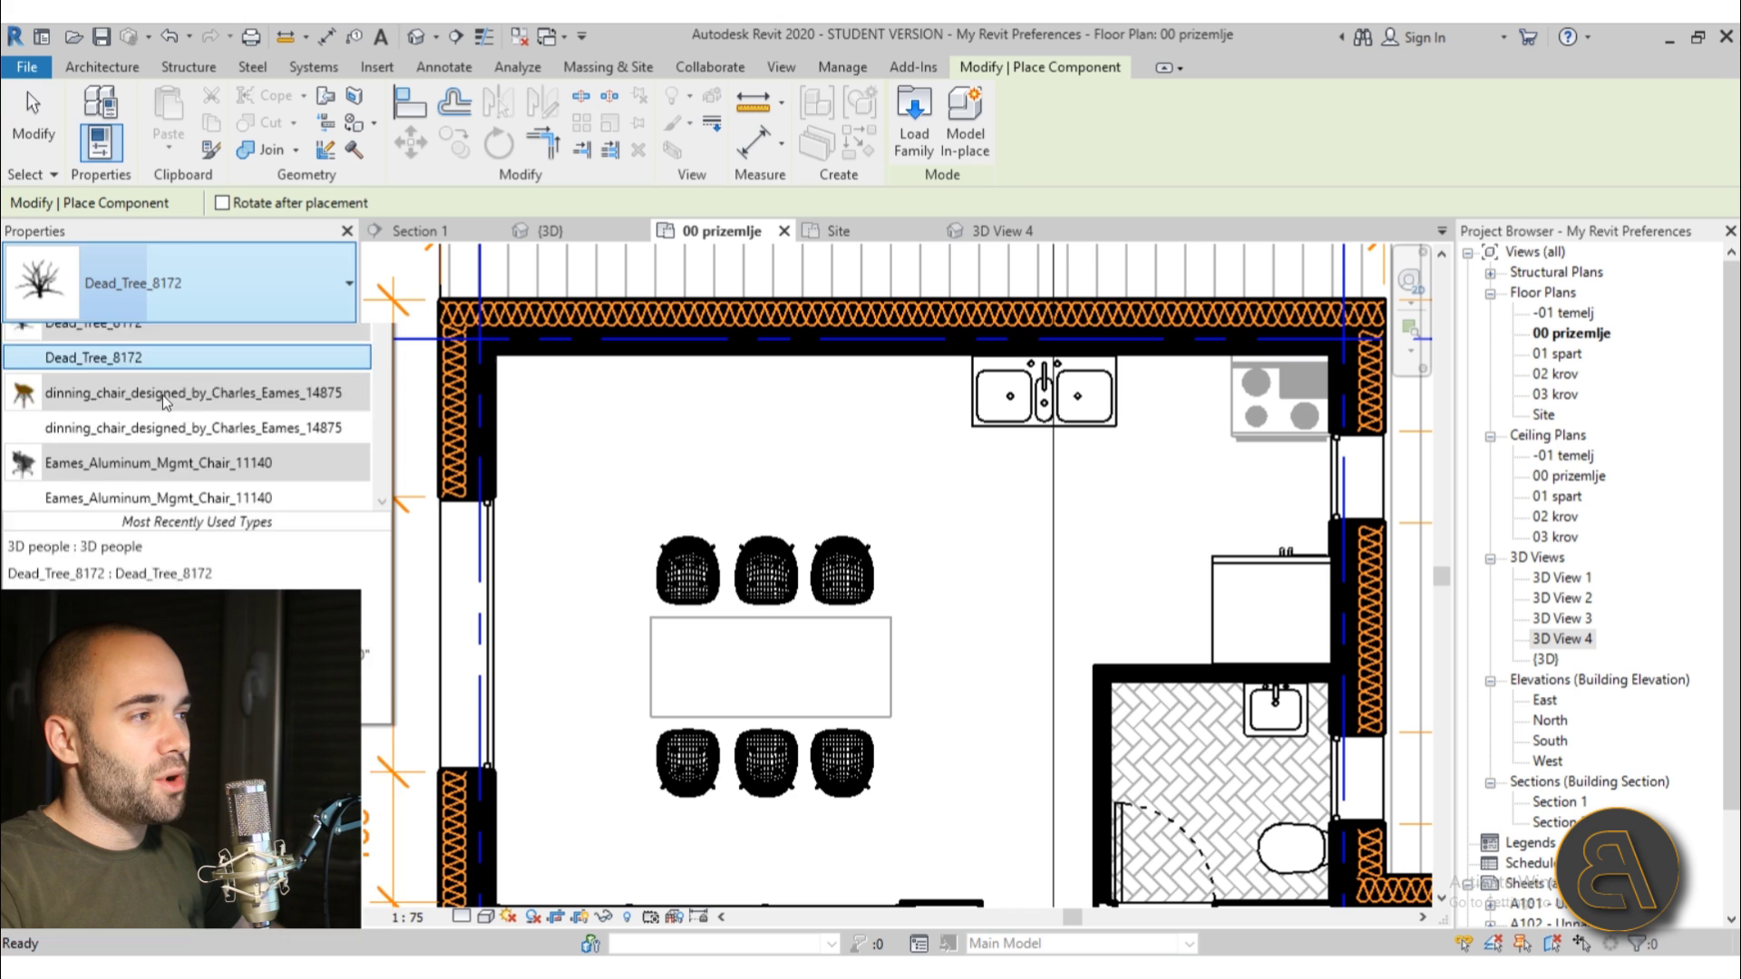
pyautogui.scroll(5, 200, 422)
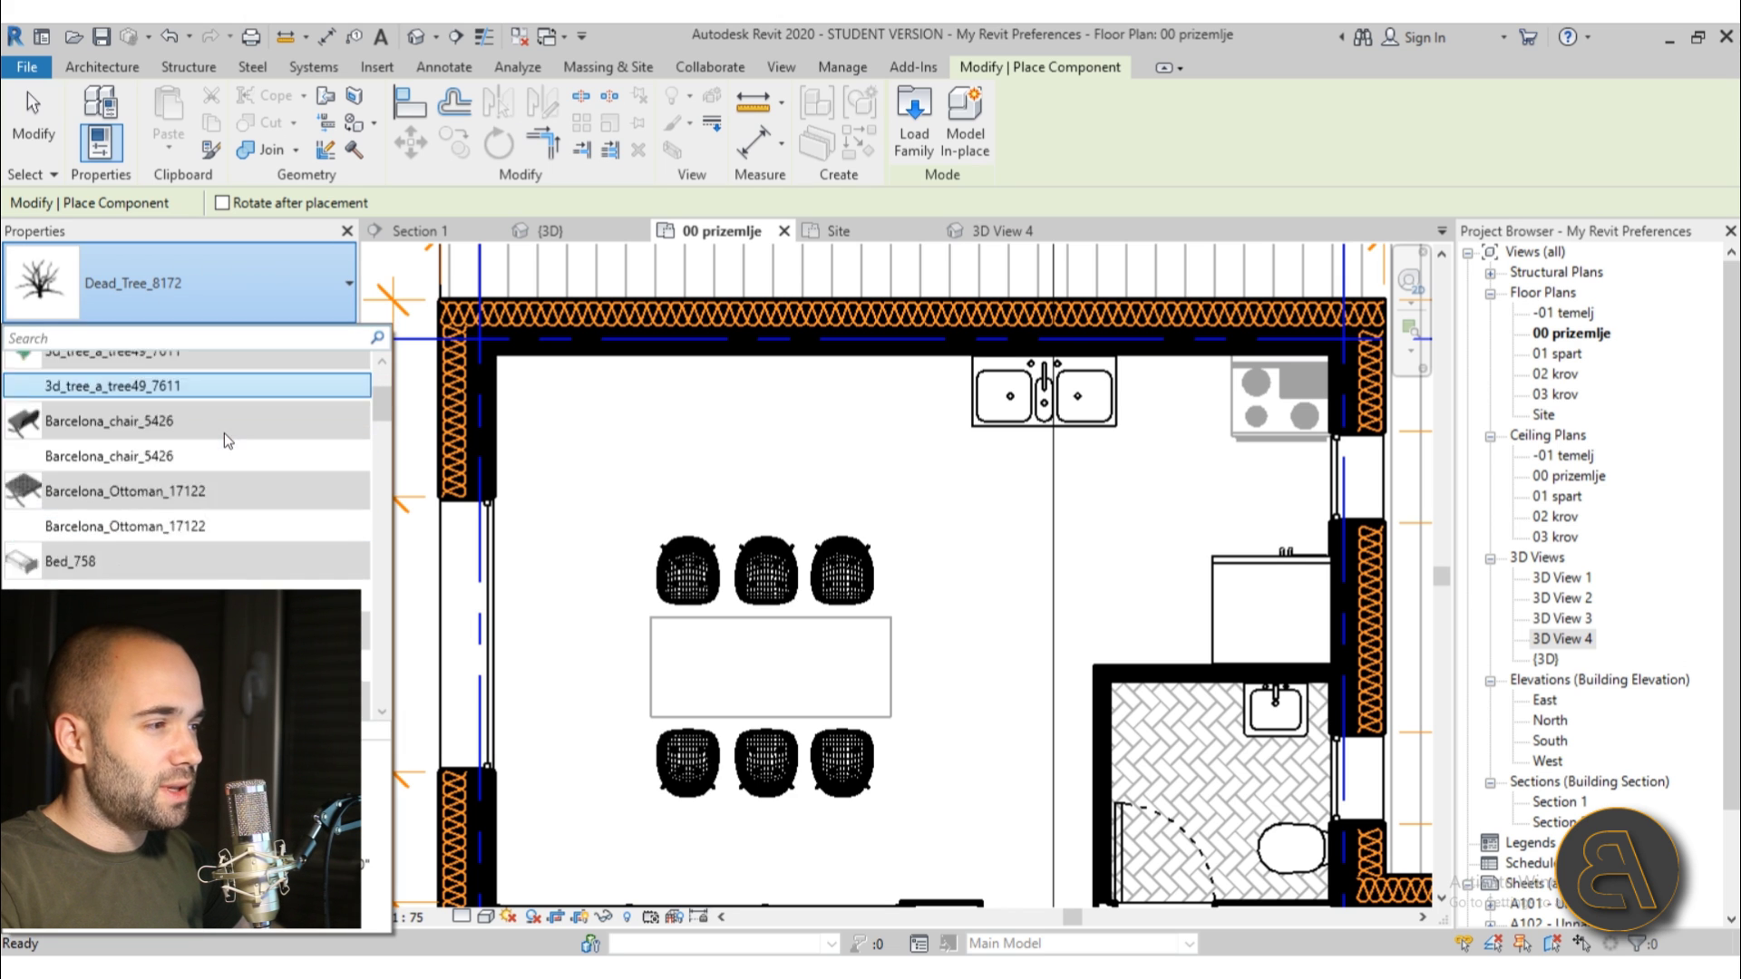
pyautogui.scroll(-1, 227, 441)
pyautogui.scroll(-15, 209, 463)
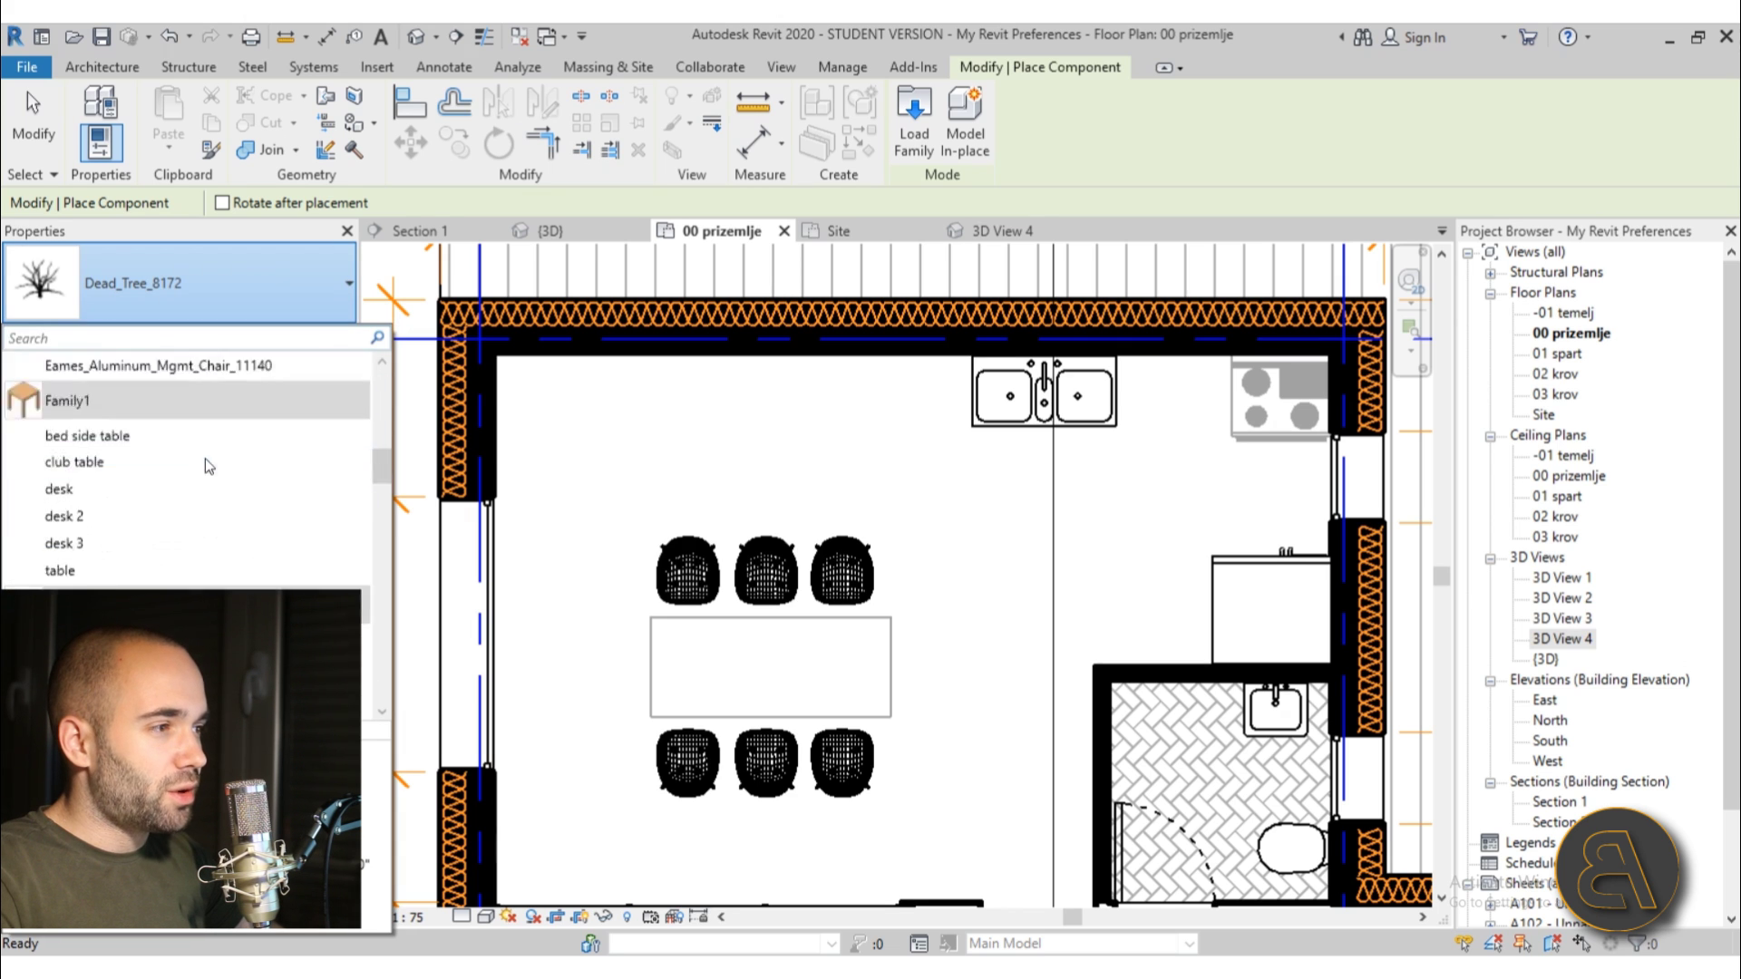
pyautogui.scroll(-10, 209, 466)
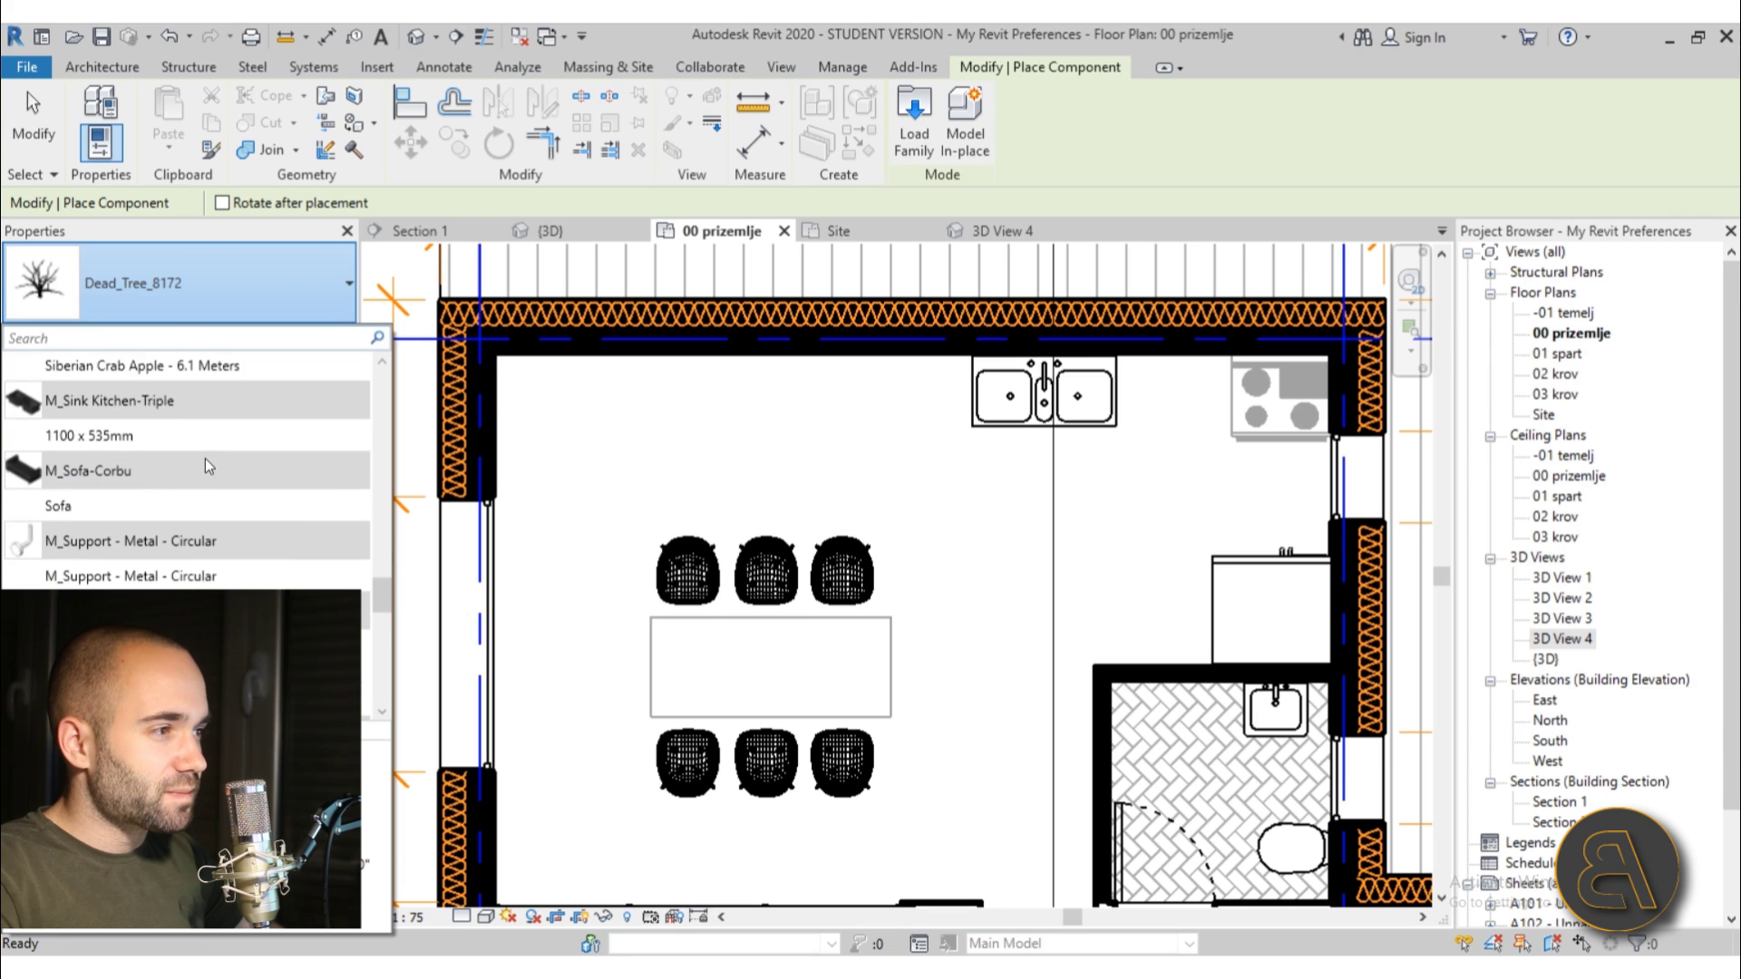
pyautogui.scroll(-10, 135, 510)
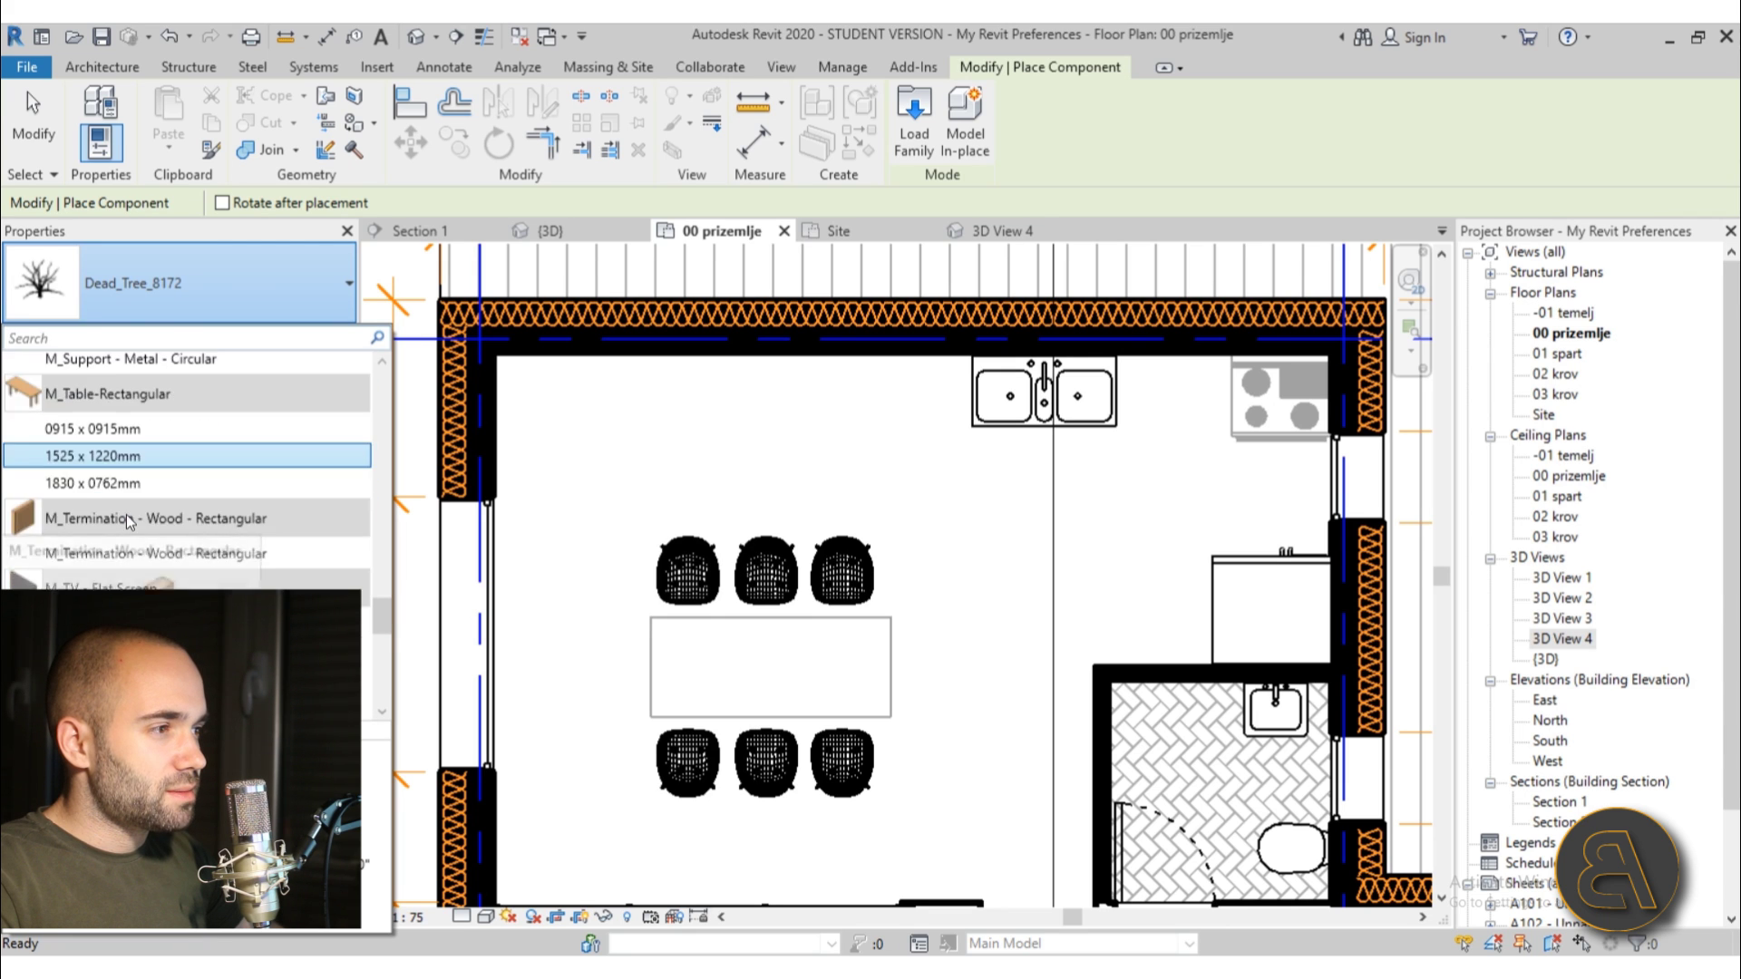
pyautogui.scroll(-5, 134, 526)
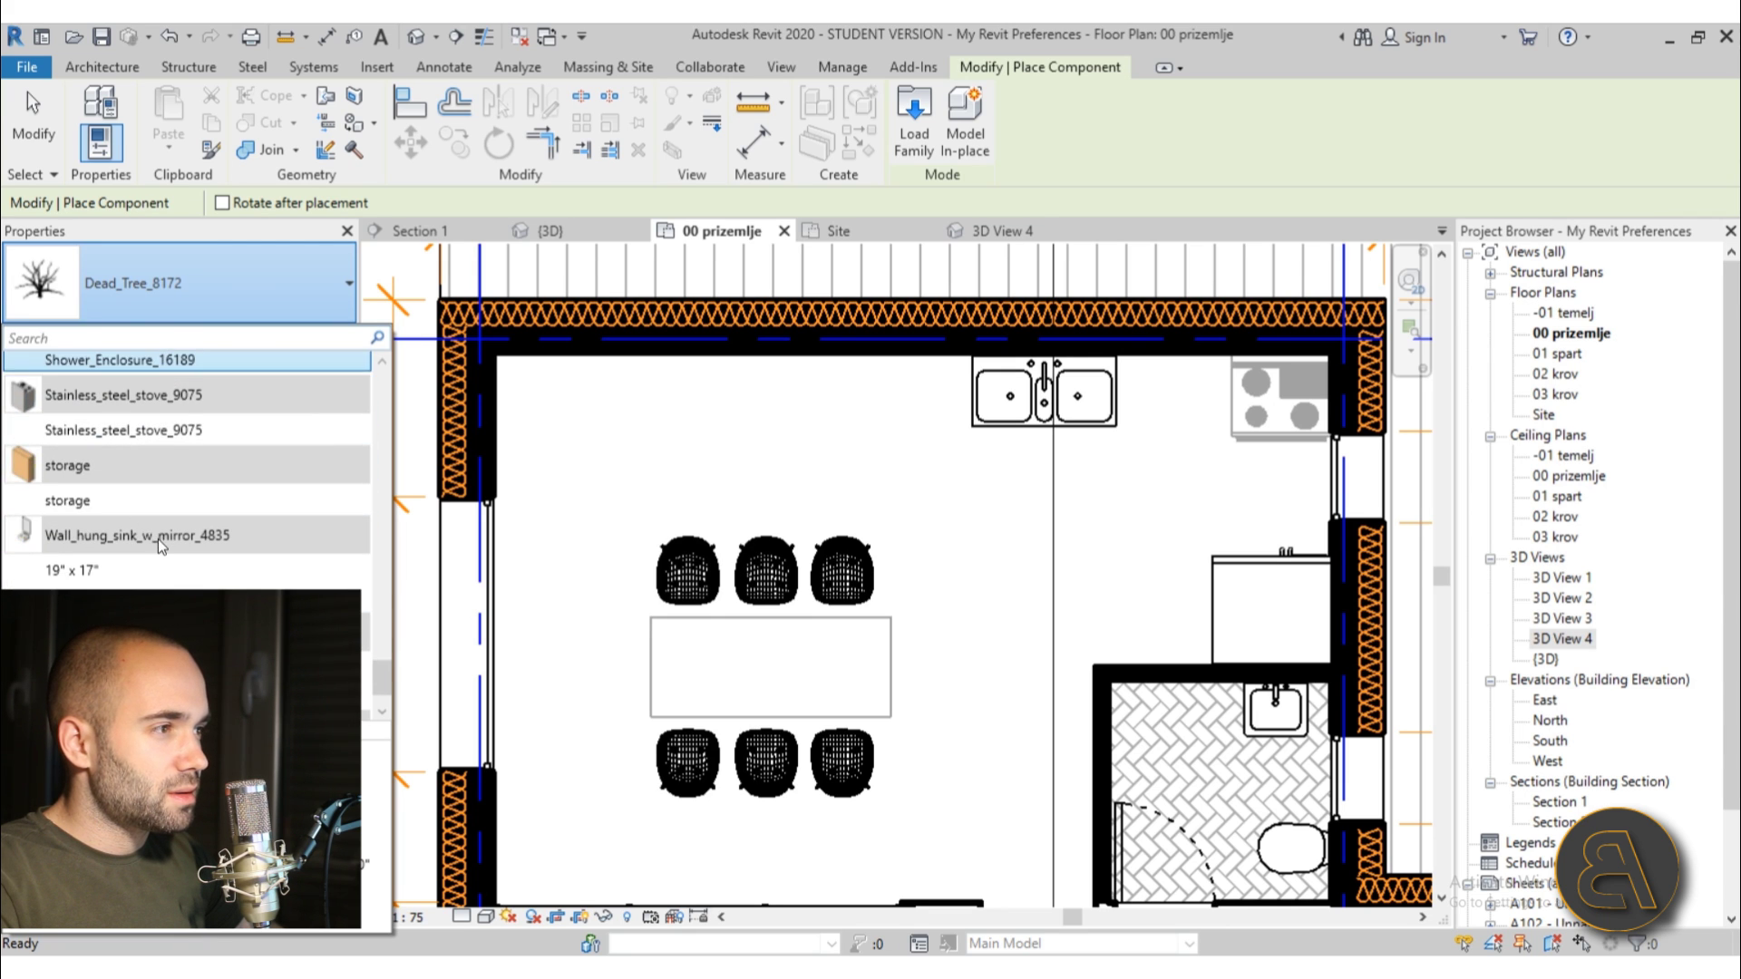
pyautogui.click(109, 500)
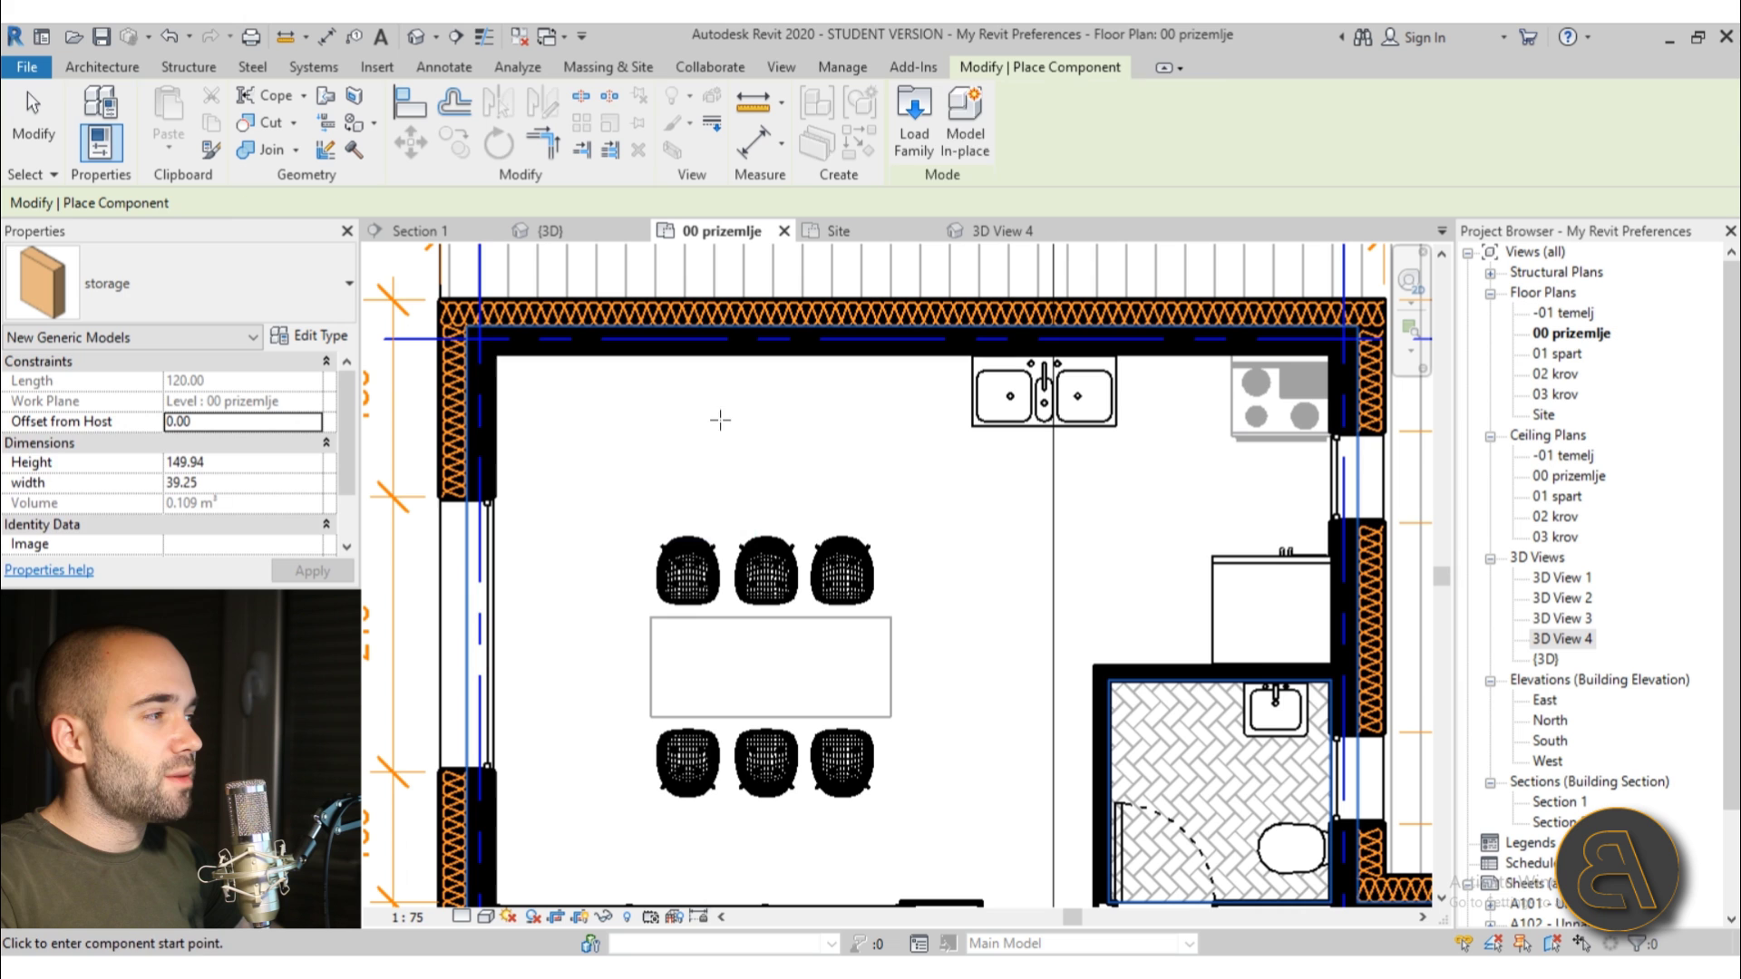
# Place a horizontal storage unit about 320 cm long from the room's side wall towards the kitchen sink
pyautogui.click(500, 403)
pyautogui.click(919, 404)
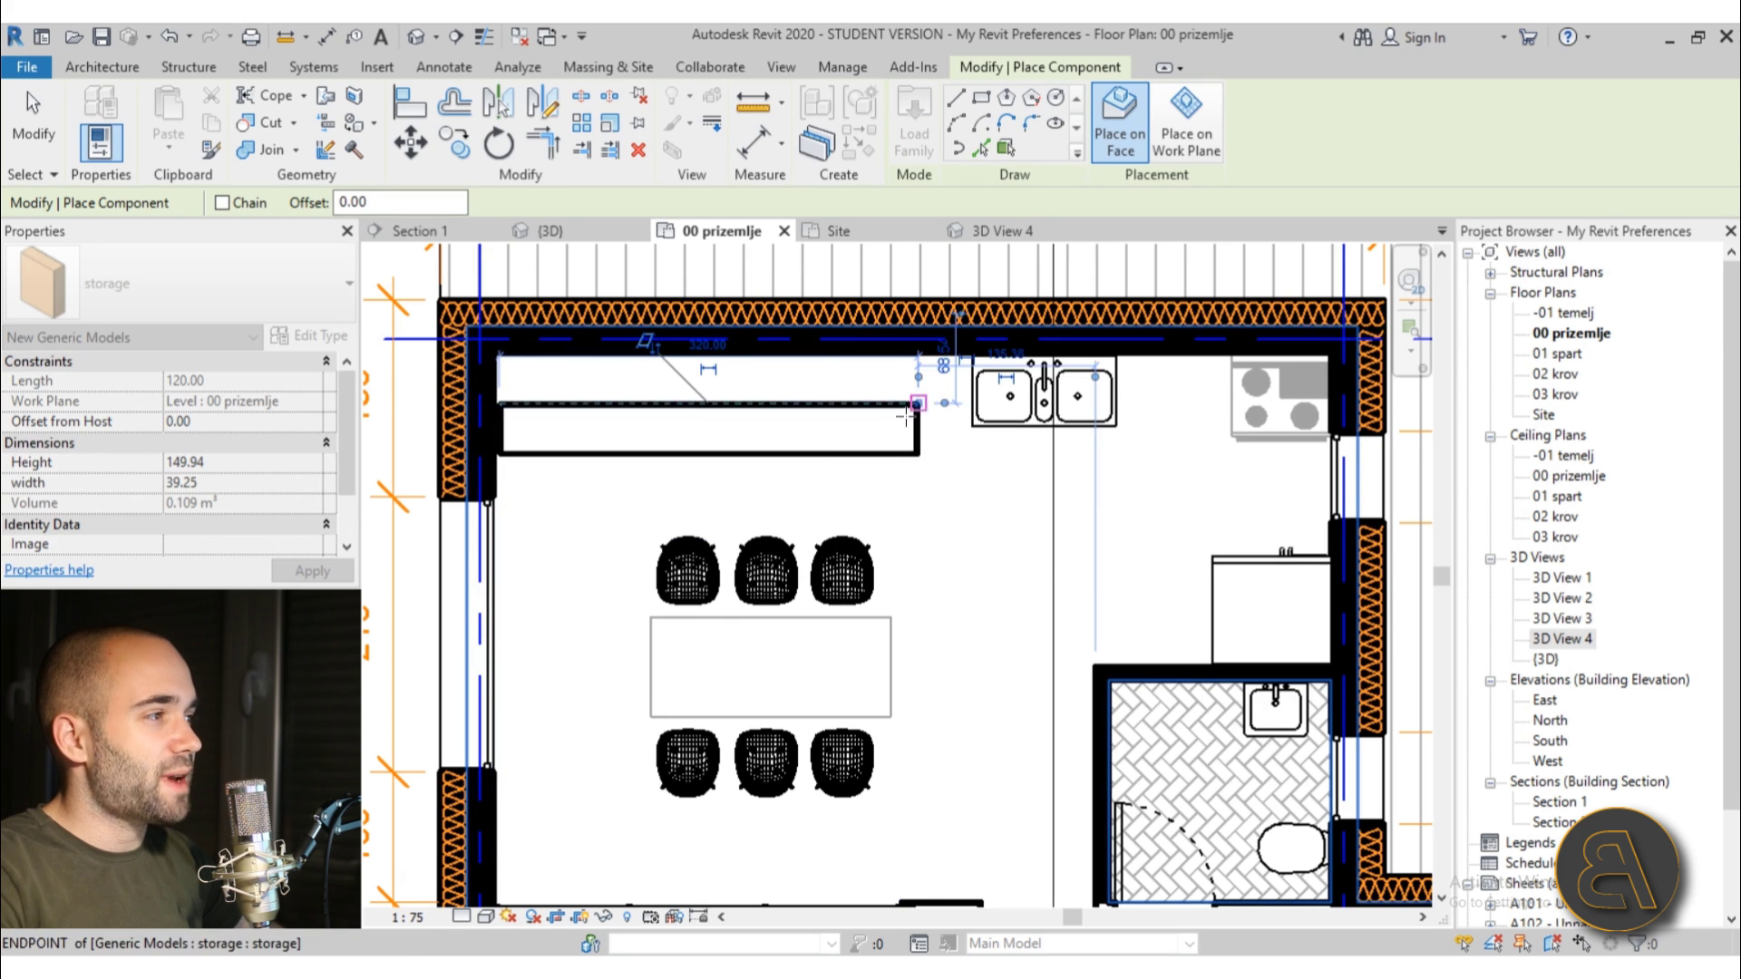
pyautogui.press('Escape')
pyautogui.press('Escape')
# Set the storage unit's width to 60 cm and position it flush against the kitchen's long exterior wall
pyautogui.click(583, 420)
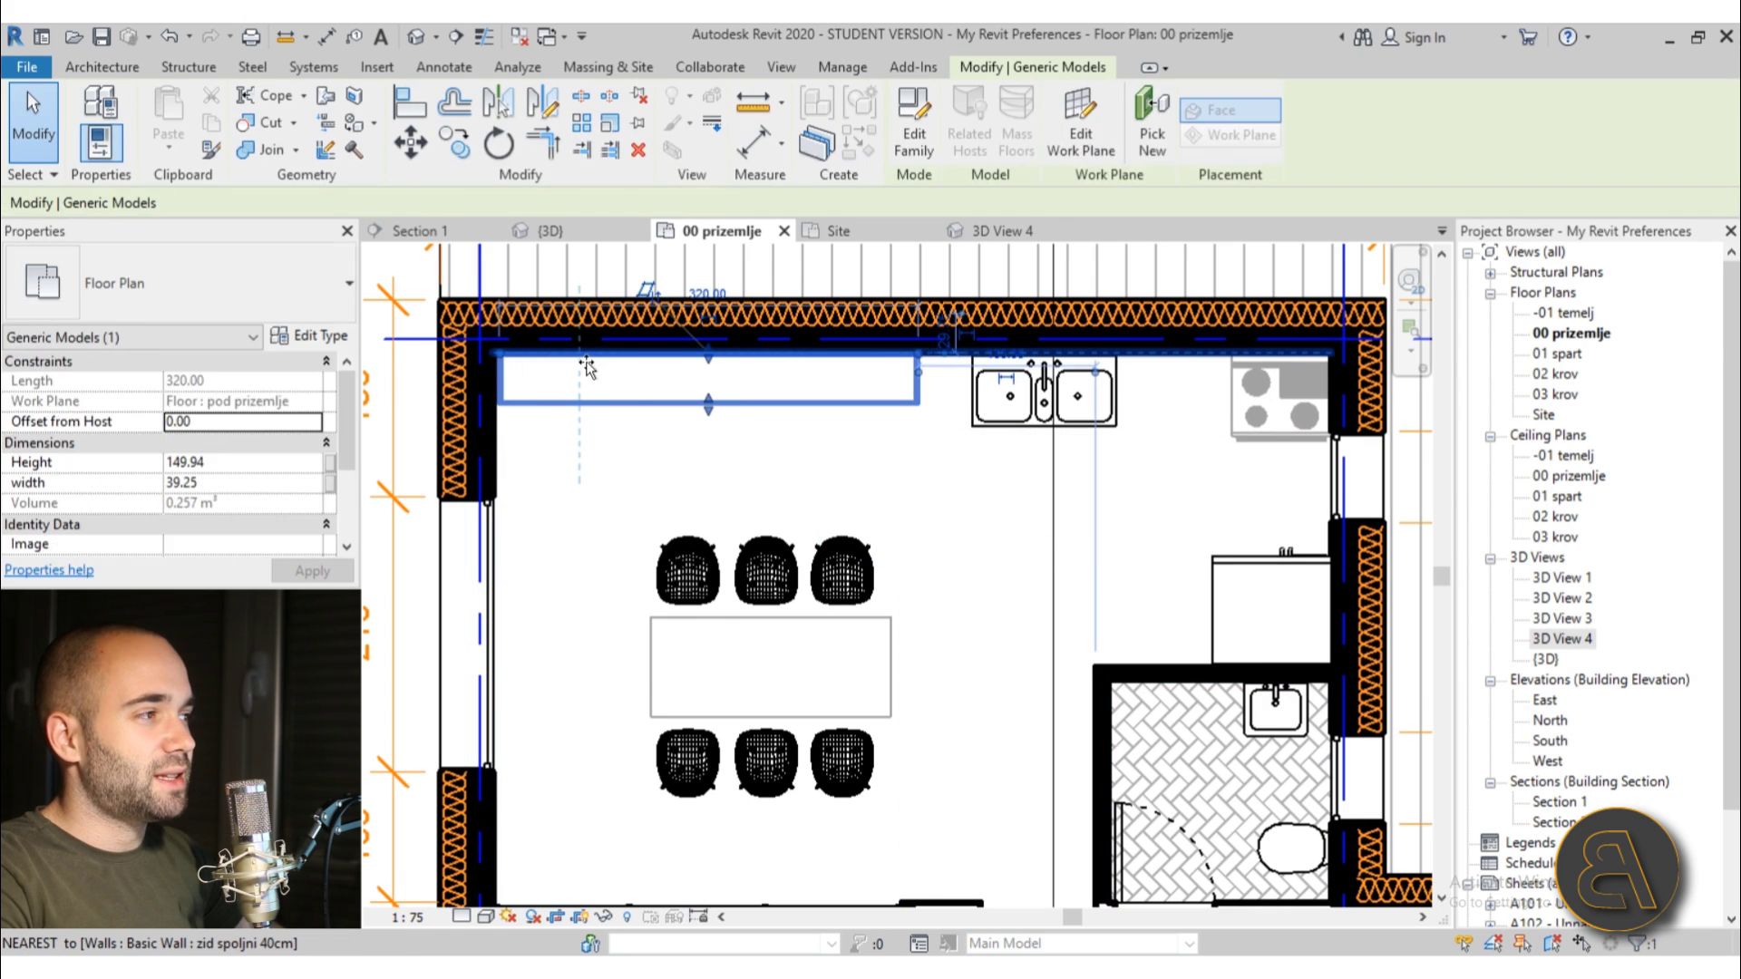
pyautogui.moveTo(583, 420); pyautogui.dragTo(585, 377)
pyautogui.click(231, 483)
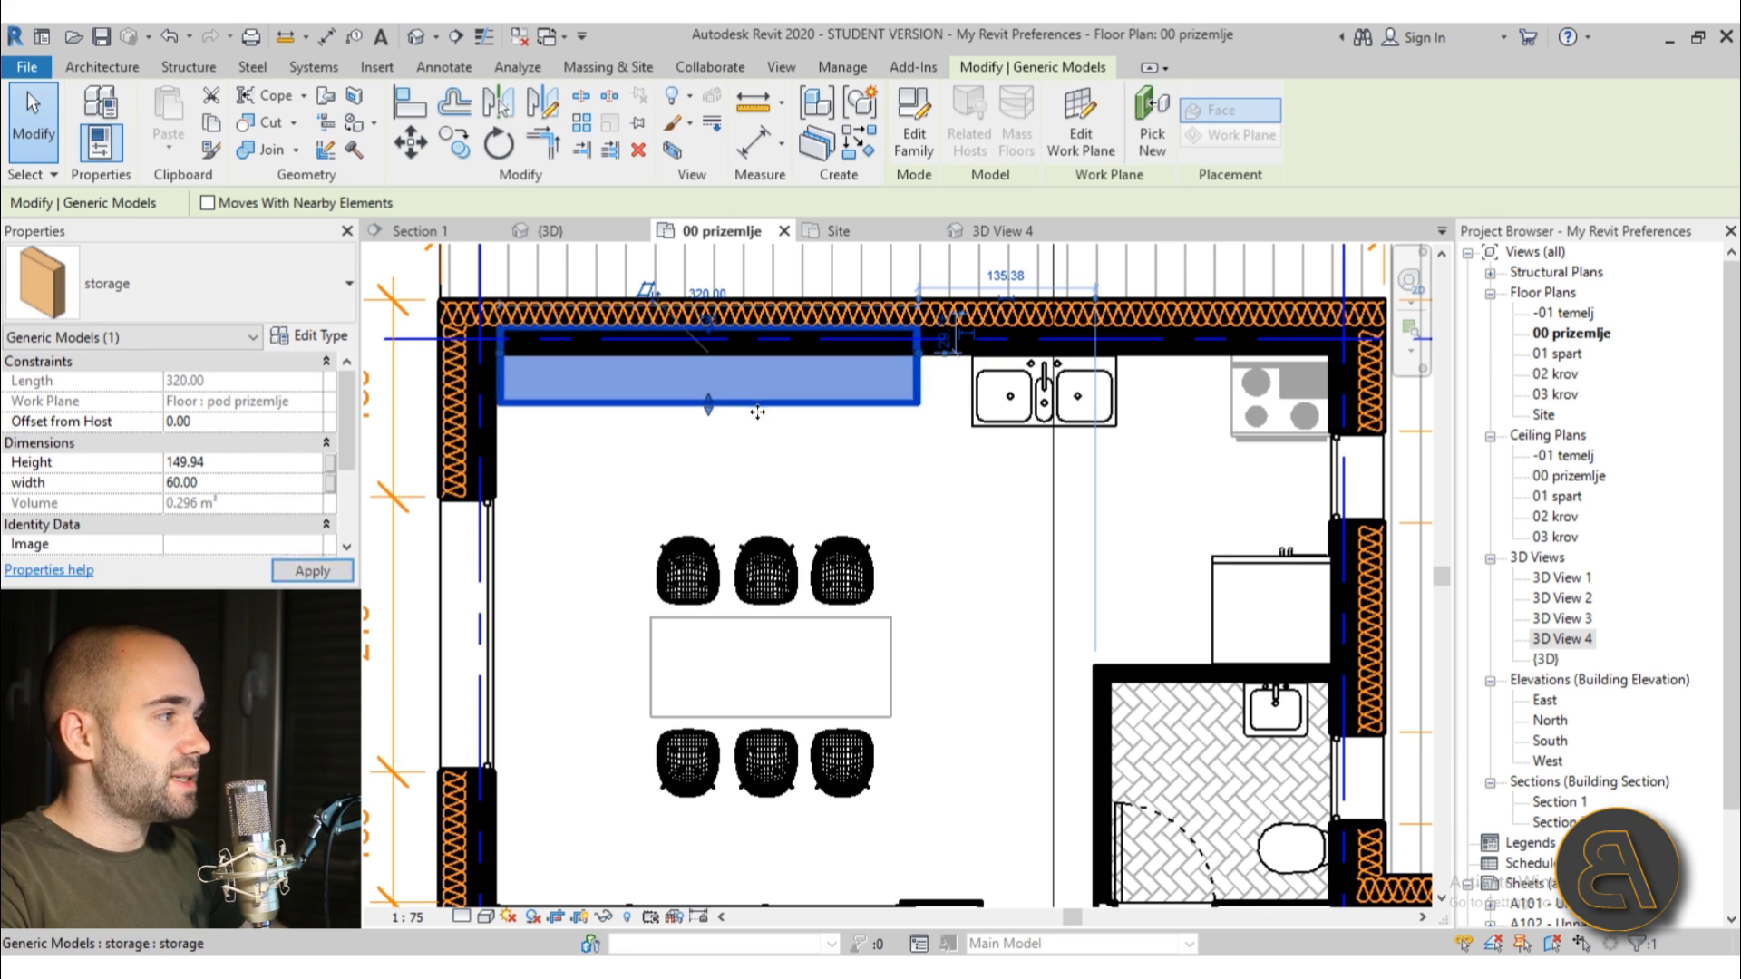
pyautogui.moveTo(758, 408); pyautogui.dragTo(761, 441)
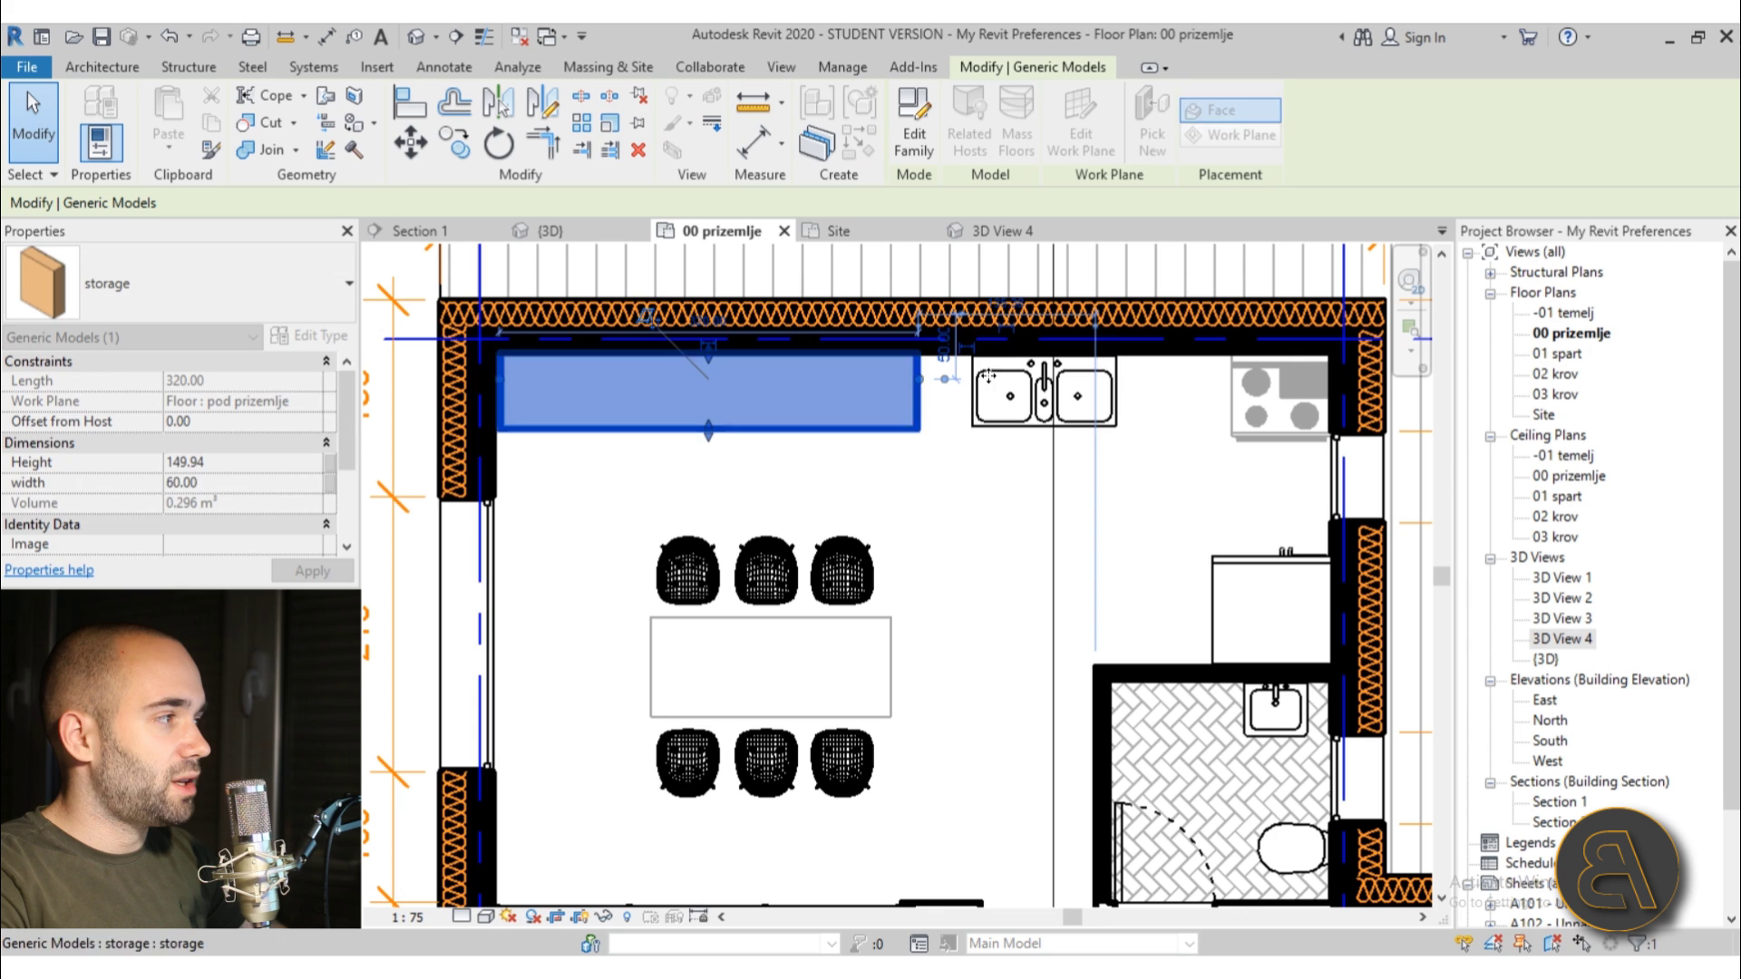
# Stretch the storage unit's end past the sink until it meets the edge of the stove
pyautogui.moveTo(918, 379); pyautogui.dragTo(1229, 377)
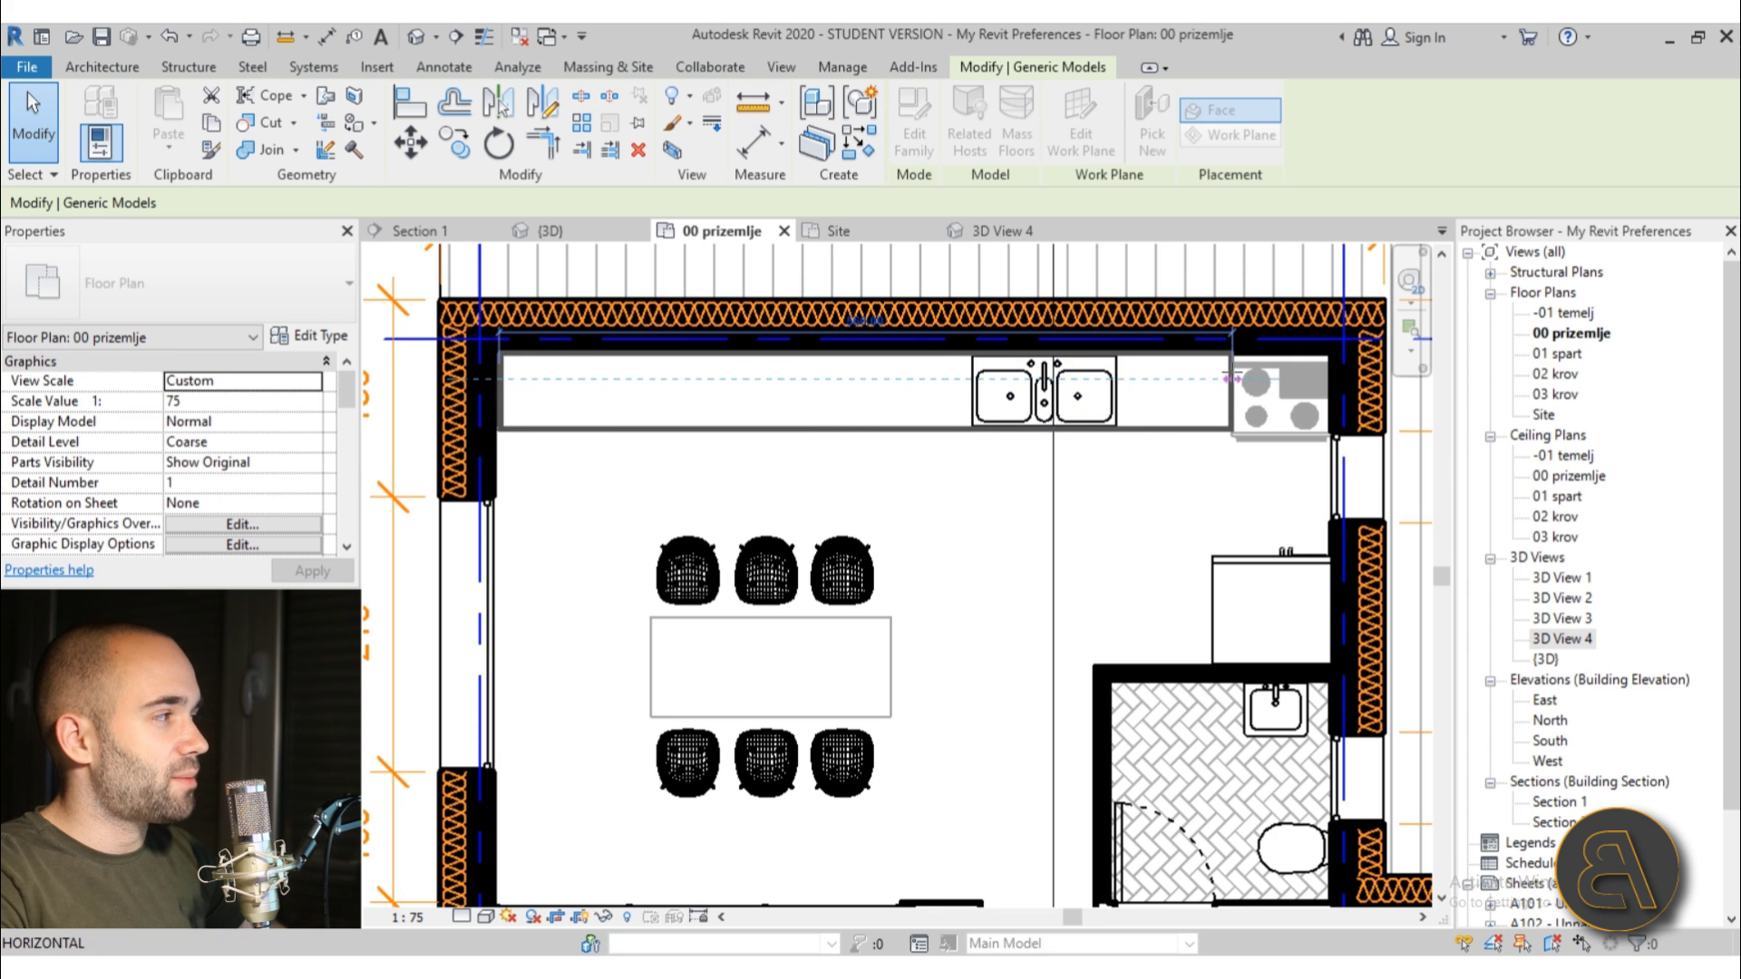
pyautogui.click(1167, 514)
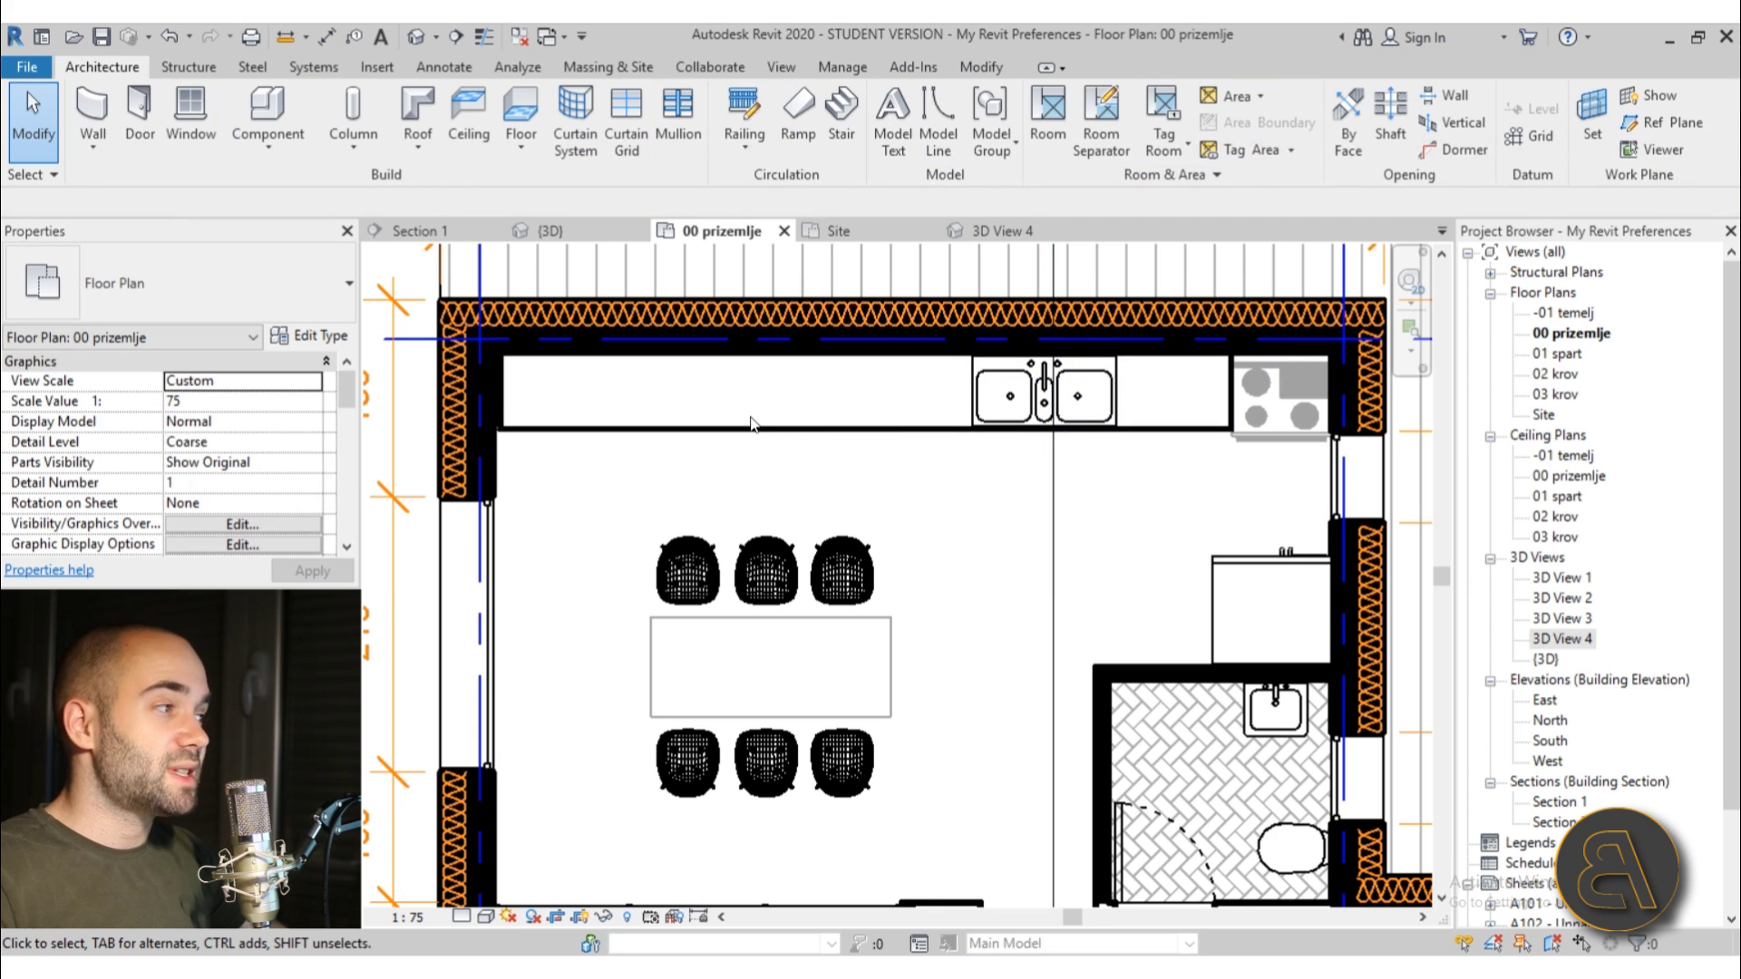